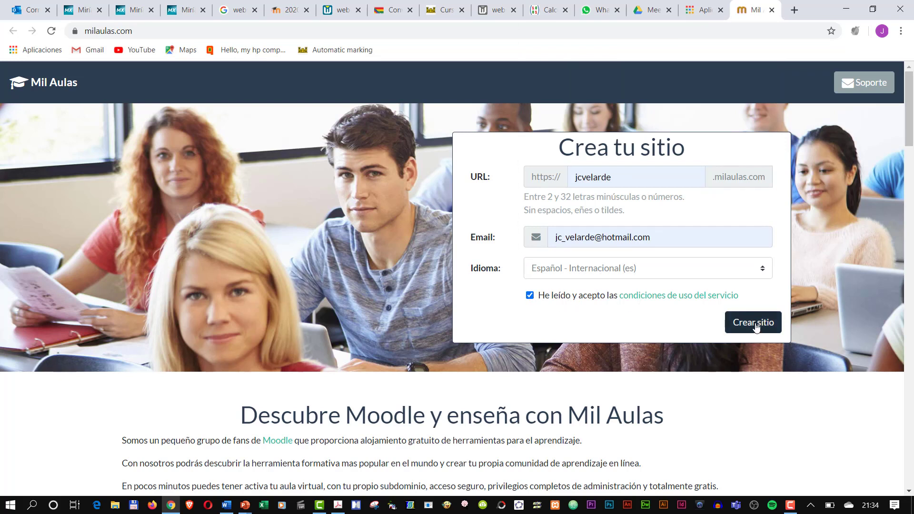
Switch to the Outlook inbox and open the new Moodle site from the link in the Mil Aulas welcome email.
left_click(29, 9)
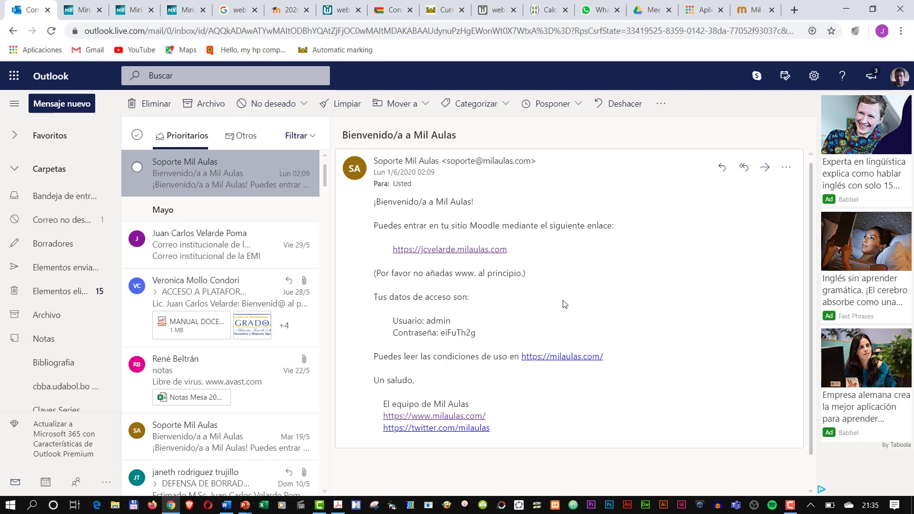
left_click(240, 136)
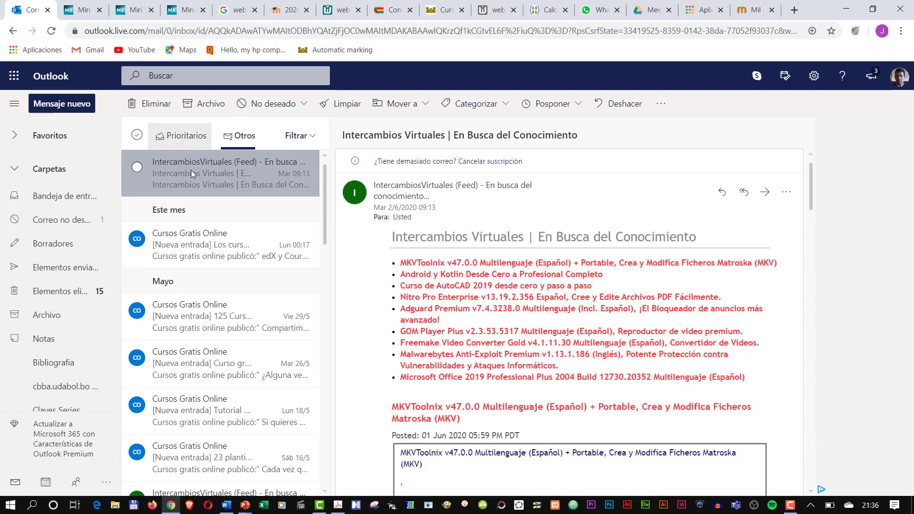
left_click(187, 137)
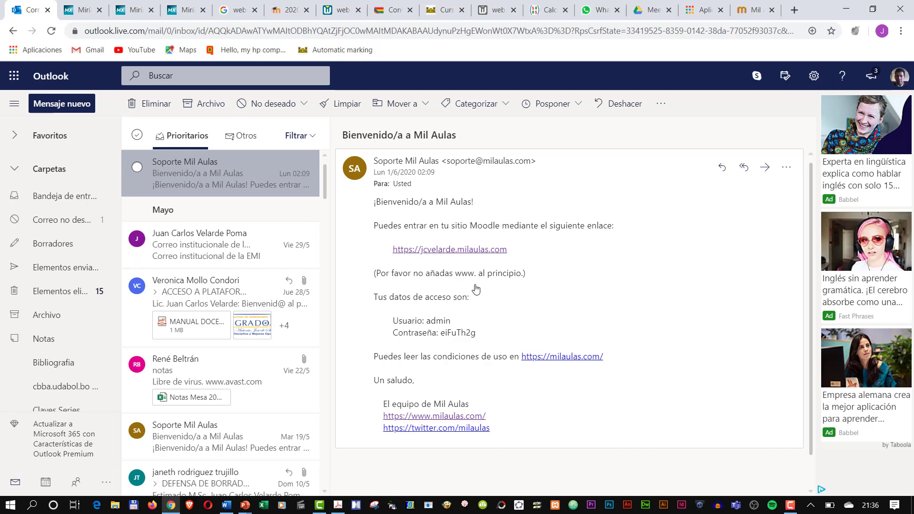
key("super+plus")
key("super+plus")
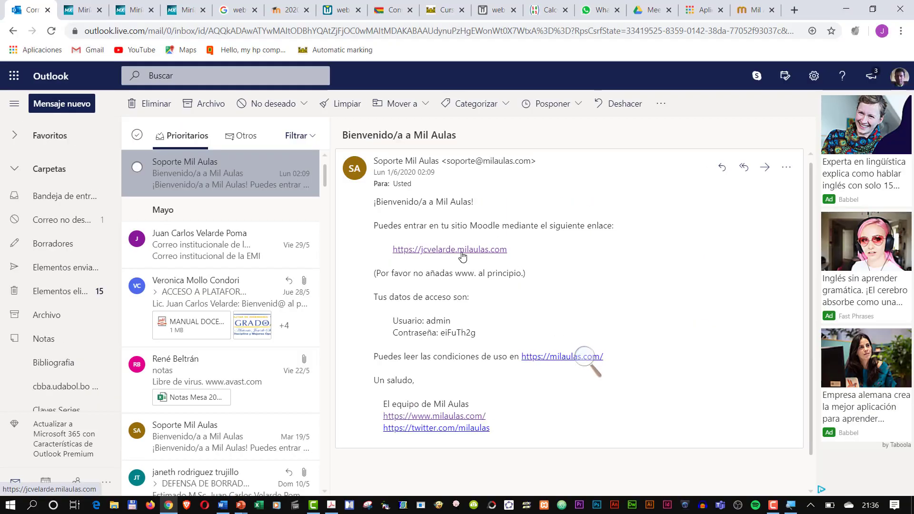
left_click(562, 157)
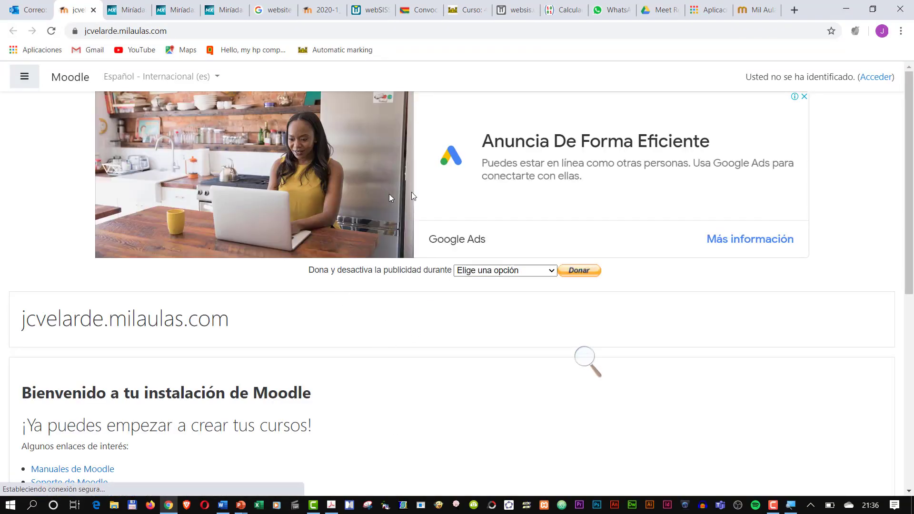
Log in to the Moodle site as admin with the saved credentials.
scroll(331, 260, "down", 3)
scroll(332, 261, "down", 4)
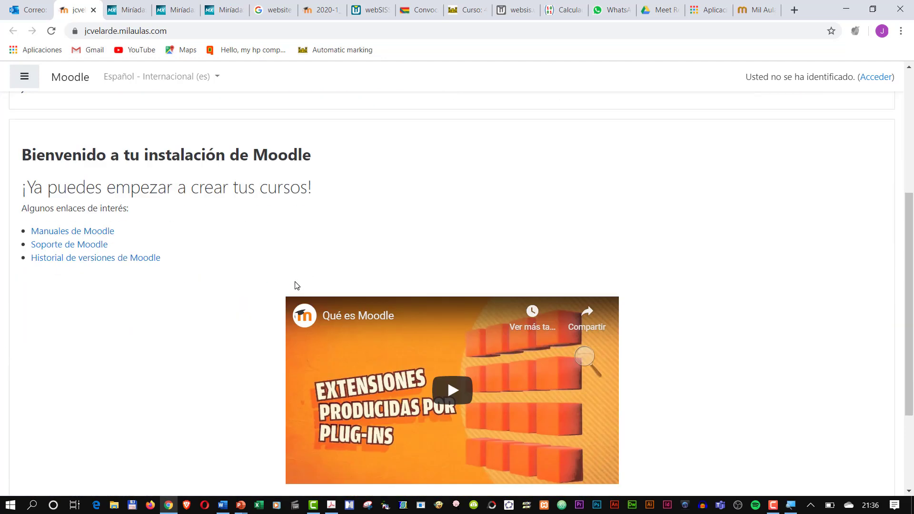
scroll(176, 326, "up", 4)
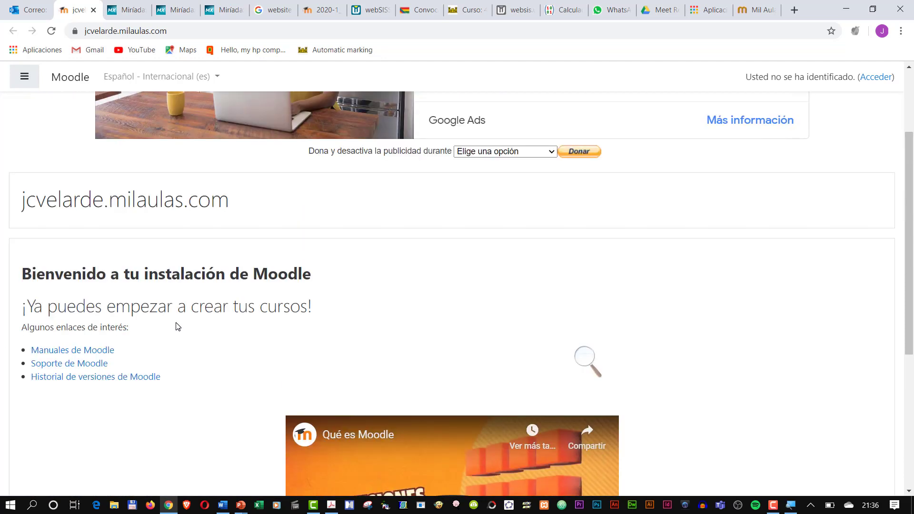
scroll(342, 309, "up", 3)
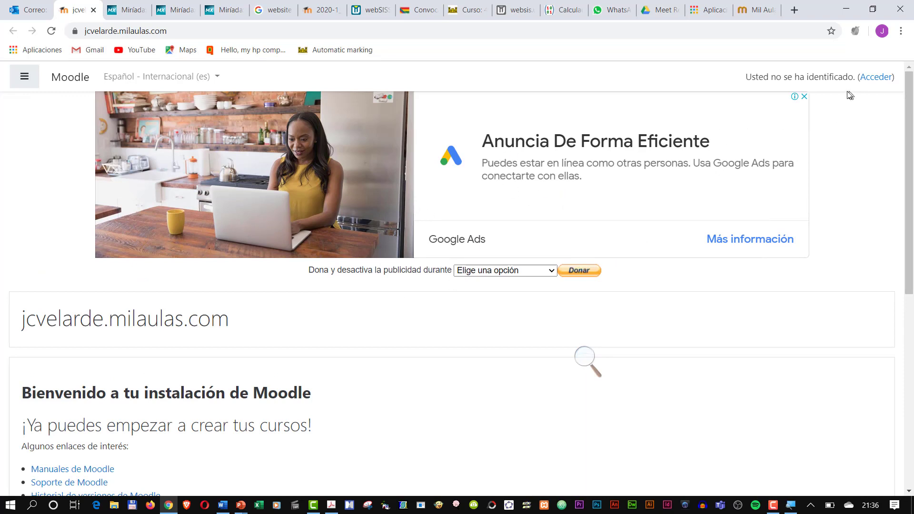
left_click(881, 78)
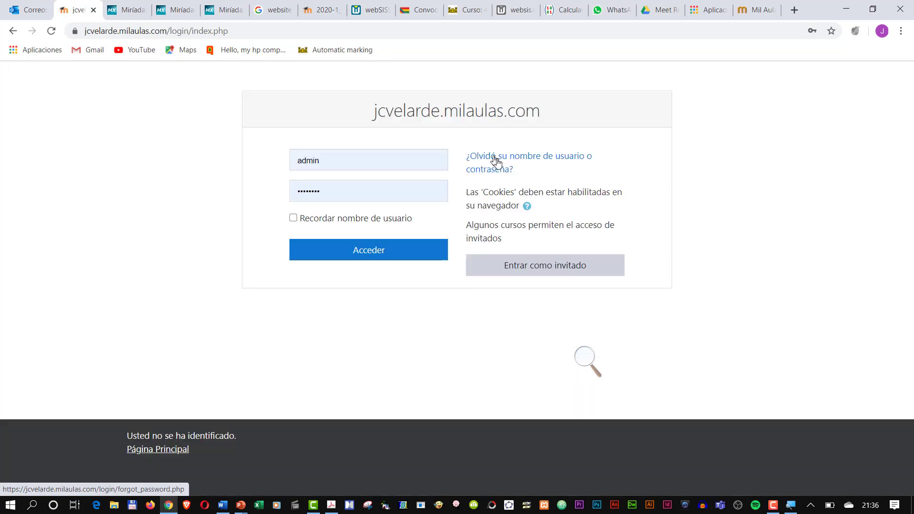
left_click(355, 161)
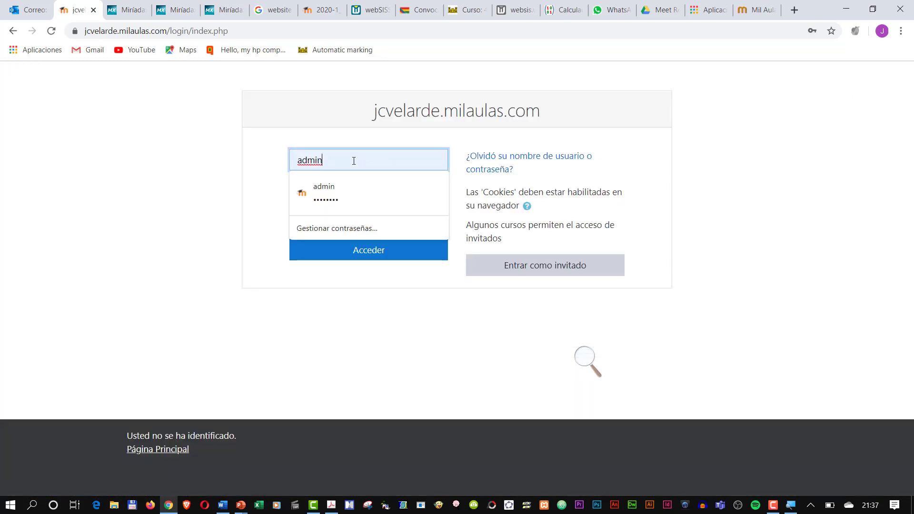
left_click(261, 187)
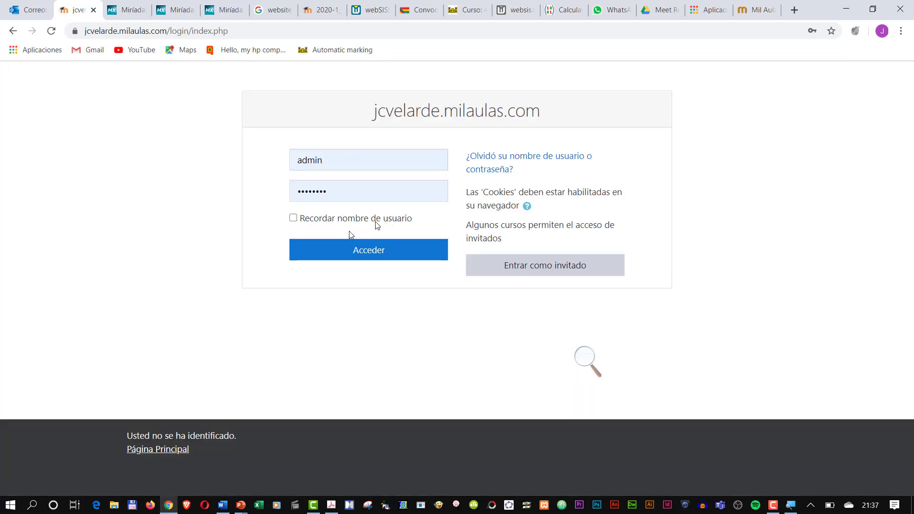
left_click(391, 256)
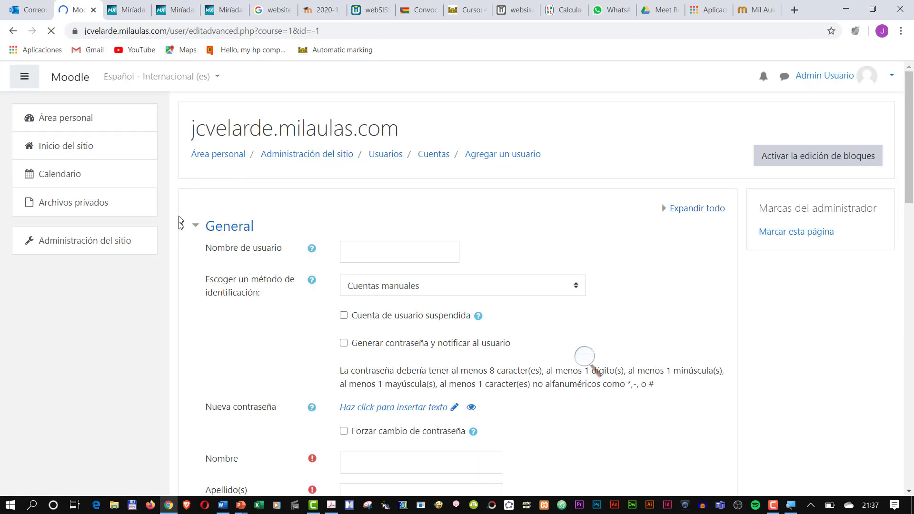
Check the interface languages offered by the site and open the Usuarios section of the site administration.
left_click(221, 80)
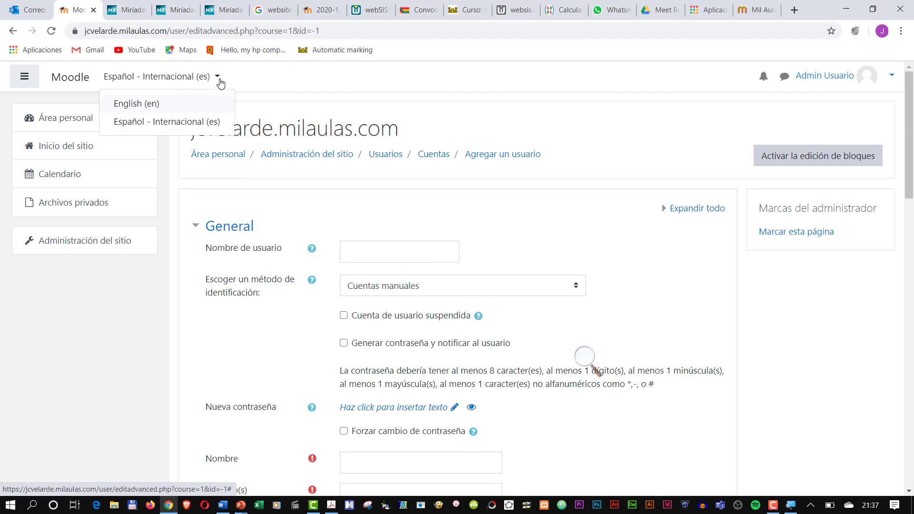
left_click(238, 102)
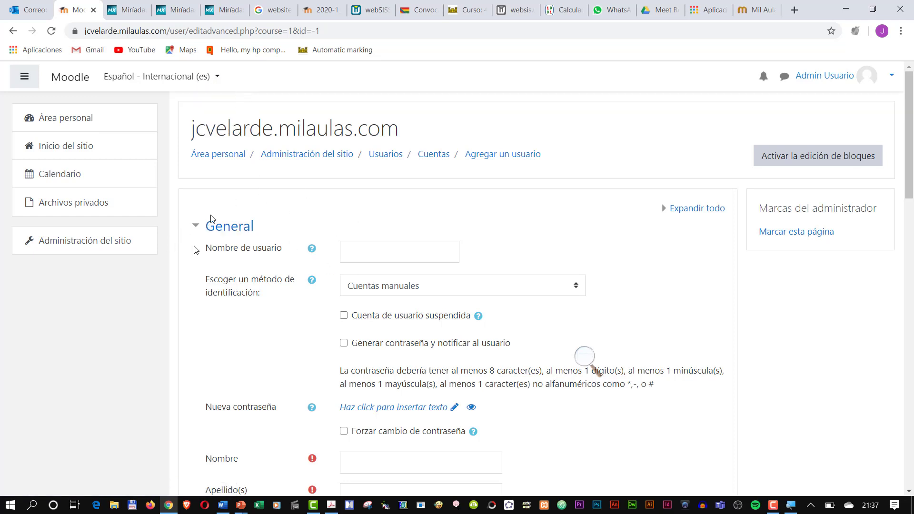
left_click(99, 249)
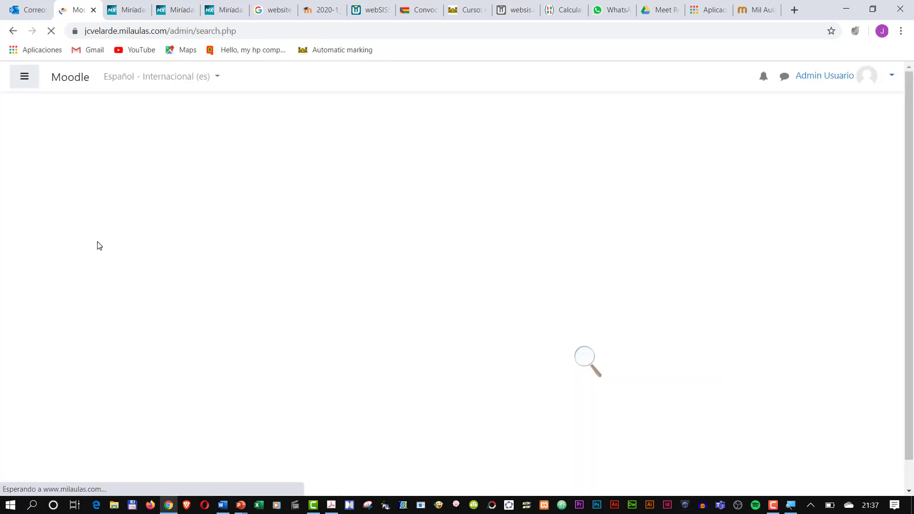
scroll(416, 338, "down", 5)
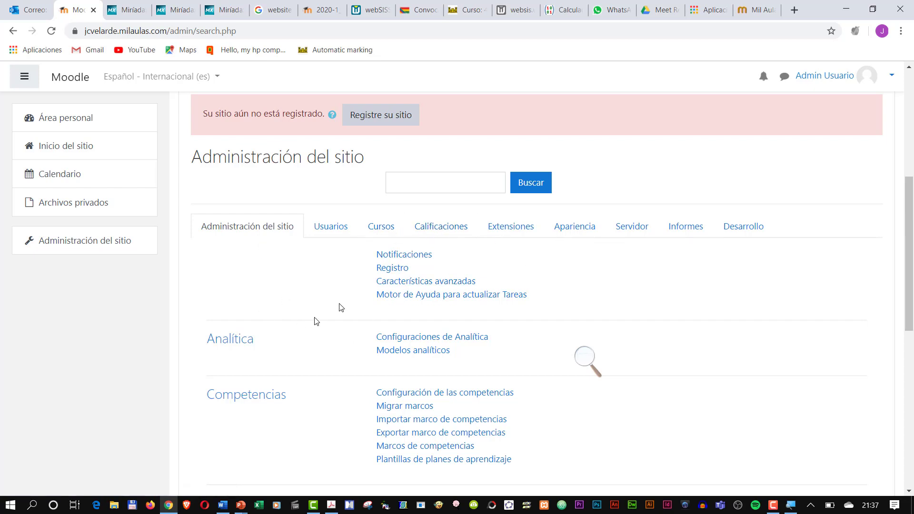
left_click(328, 227)
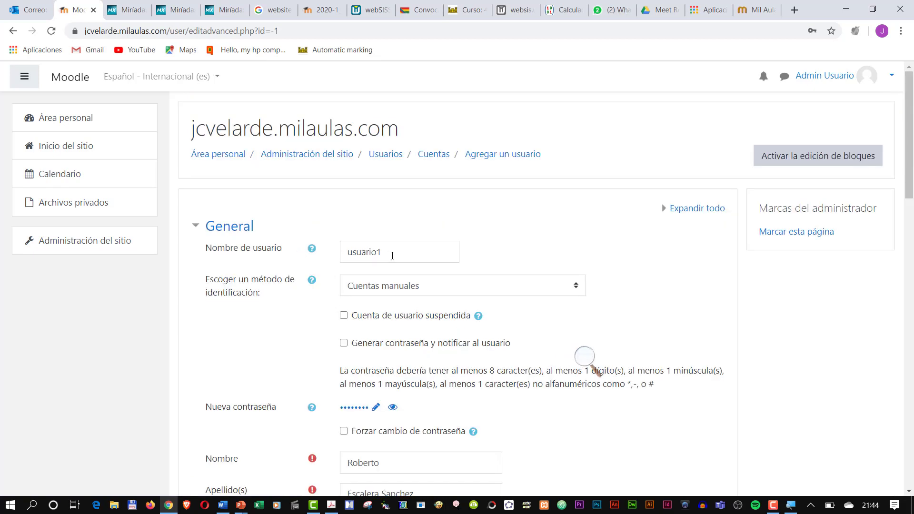
Review the details entered for the new account usuario1: username, password, first name, surnames, e-mail and city.
scroll(405, 322, "down", 1)
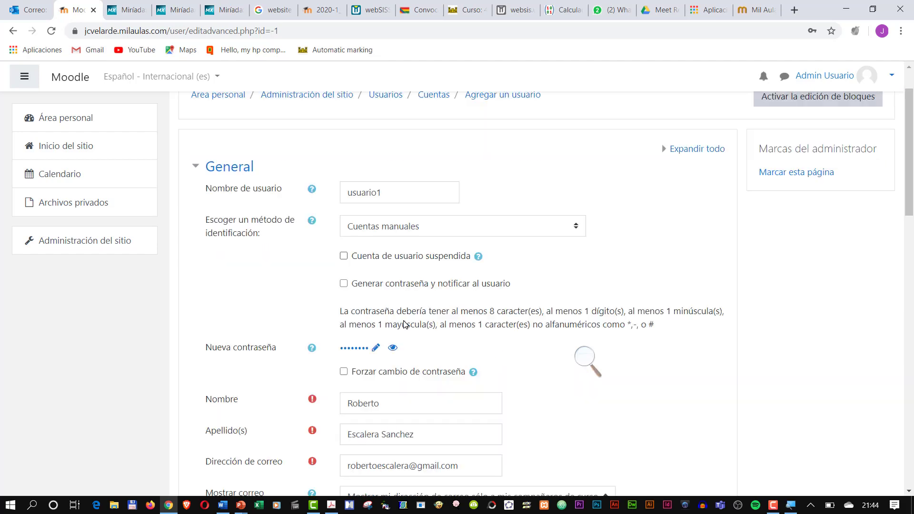
scroll(387, 246, "down", 1)
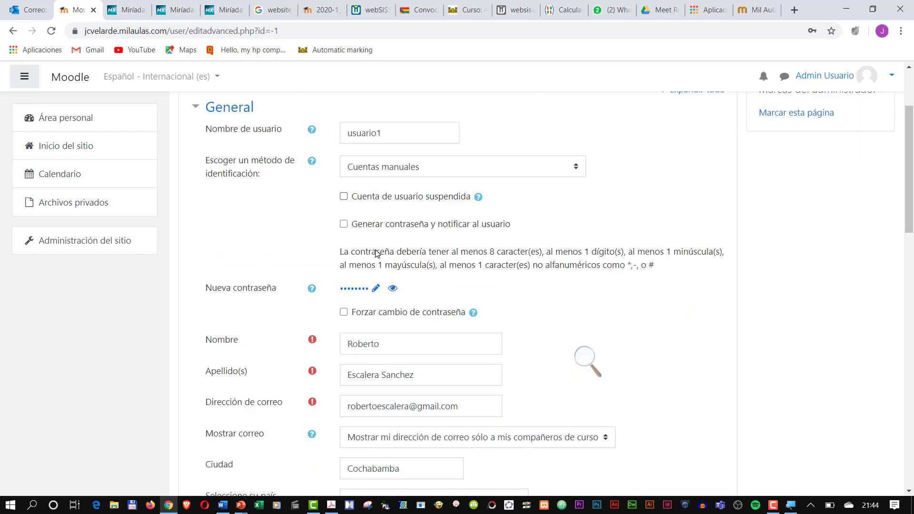
left_click(376, 290)
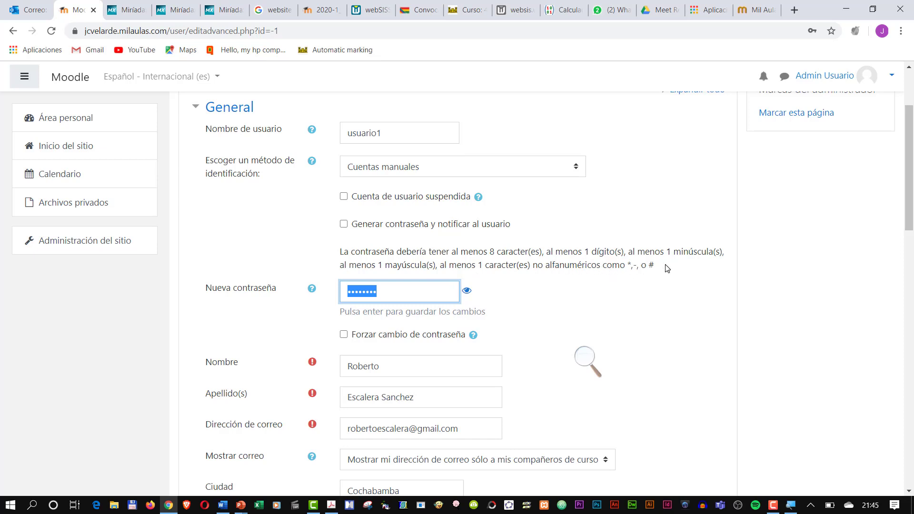
scroll(400, 333, "down", 2)
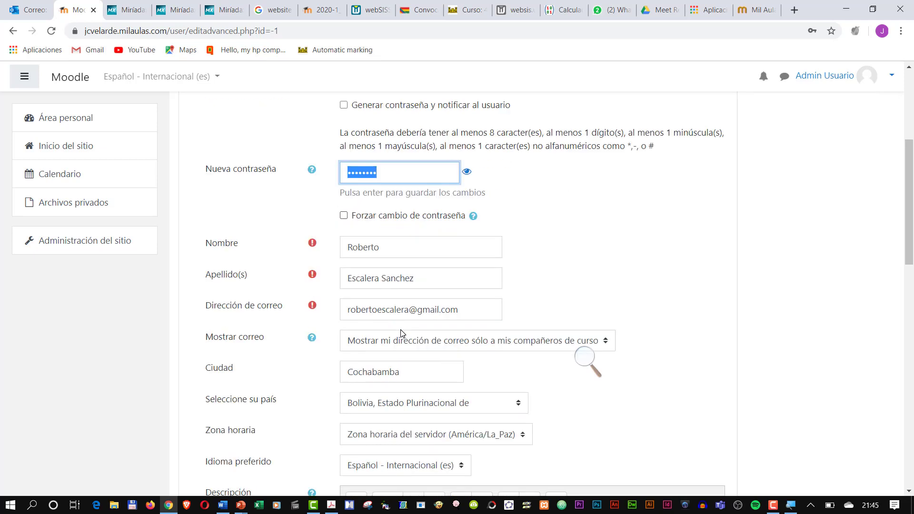
left_click(419, 256)
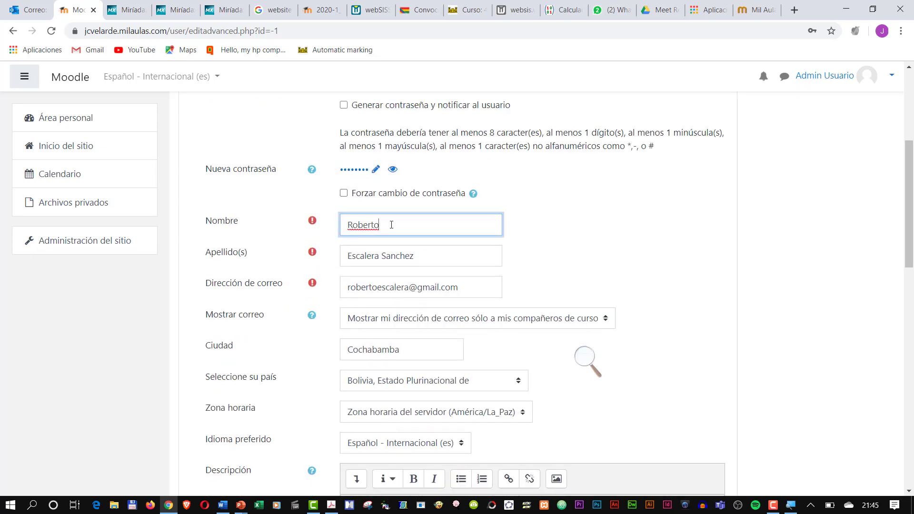
left_click_drag(360, 257, 436, 260)
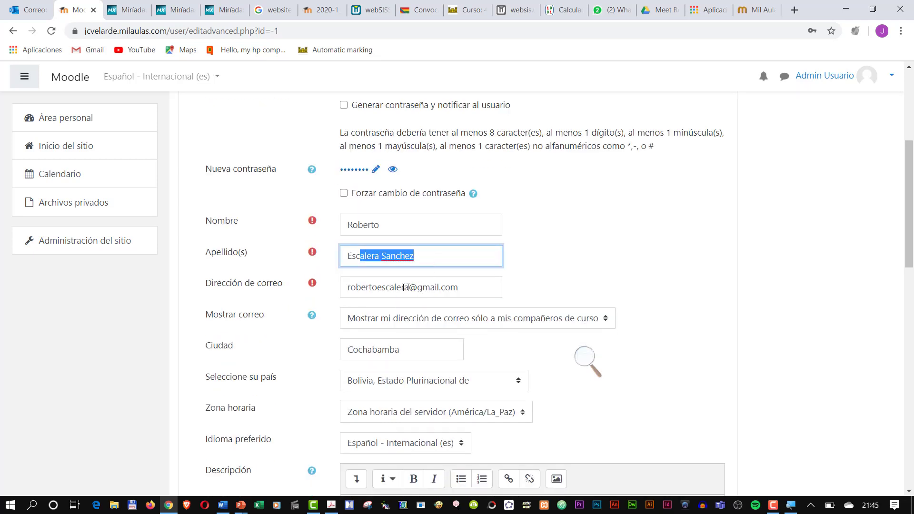
left_click_drag(361, 287, 461, 287)
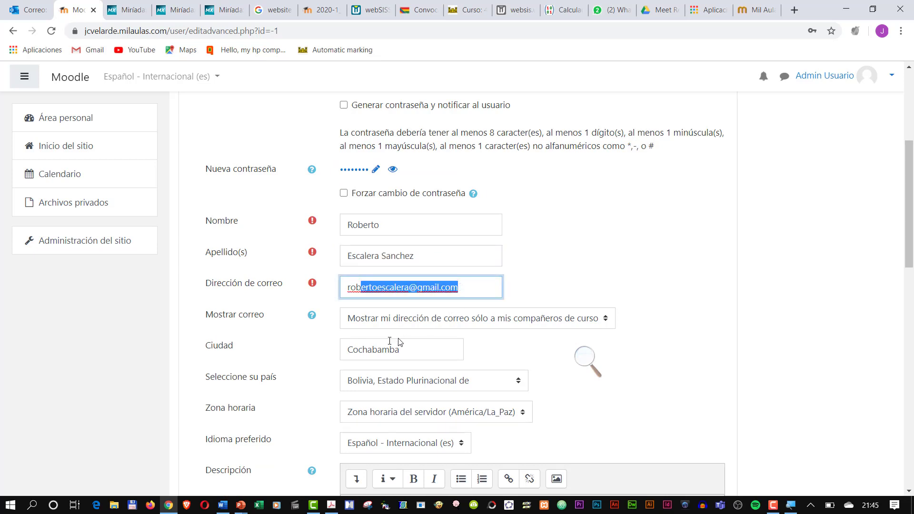
double_click(375, 349)
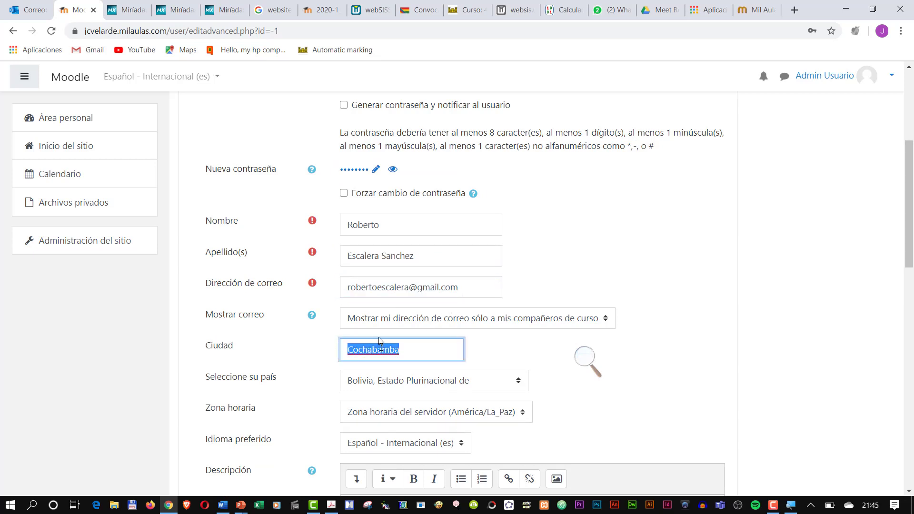
Keep Bolivia, Estado Plurinacional de as the country and create the user usuario1.
scroll(380, 341, "down", 3)
left_click(399, 266)
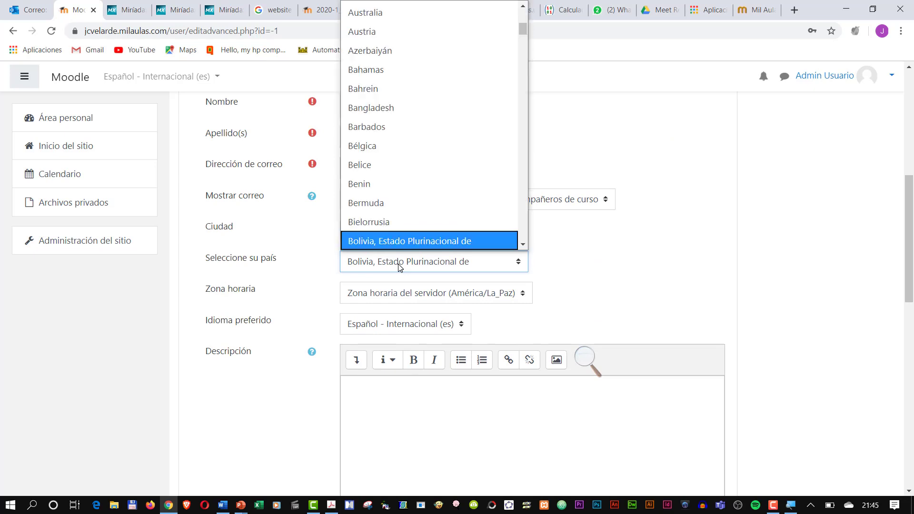
left_click(401, 268)
left_click(400, 268)
left_click(290, 326)
scroll(290, 343, "down", 1)
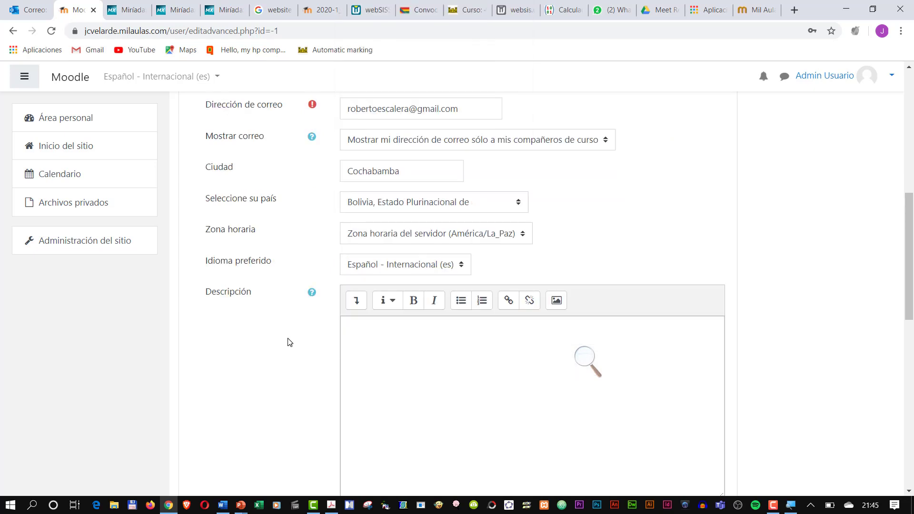
scroll(290, 342, "down", 12)
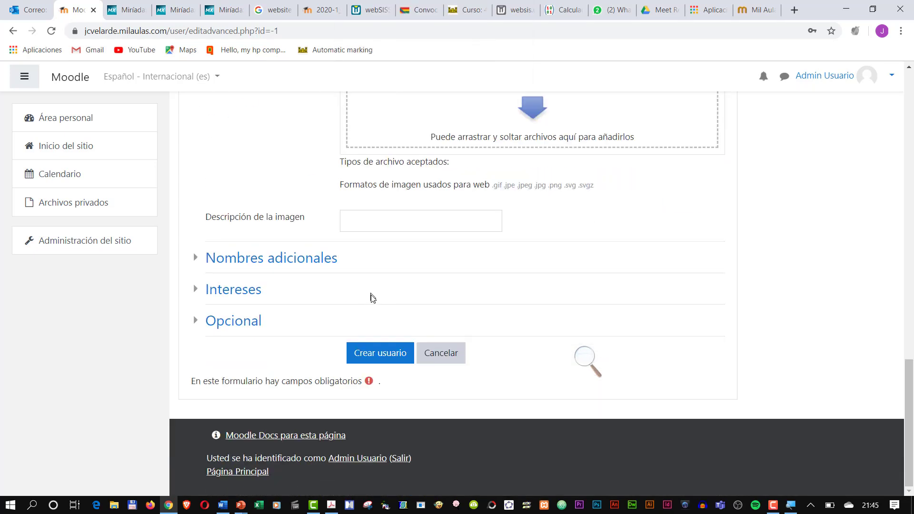
left_click(378, 355)
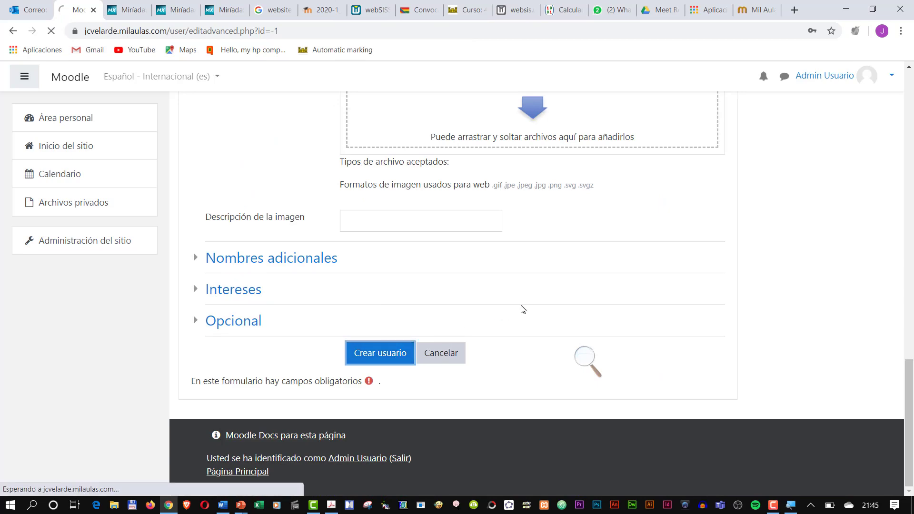
Start adding another user from the user list.
scroll(364, 378, "down", 5)
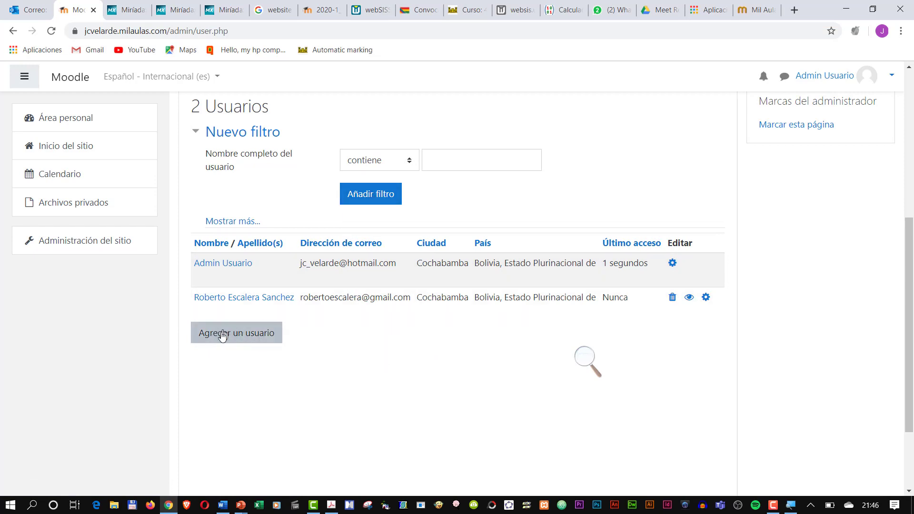
left_click(240, 336)
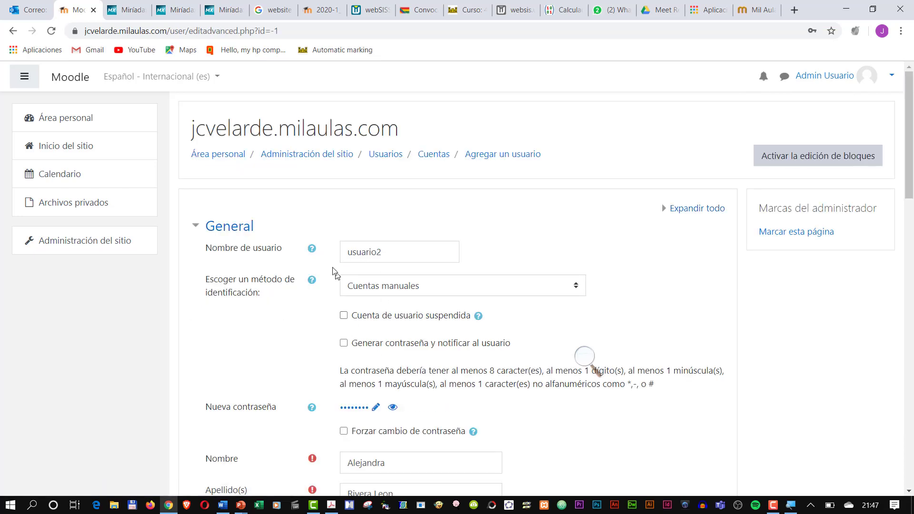
Check the username, first name, surnames, e-mail and city entered for the new account usuario2 and create the user.
left_click(397, 253)
scroll(421, 286, "down", 3)
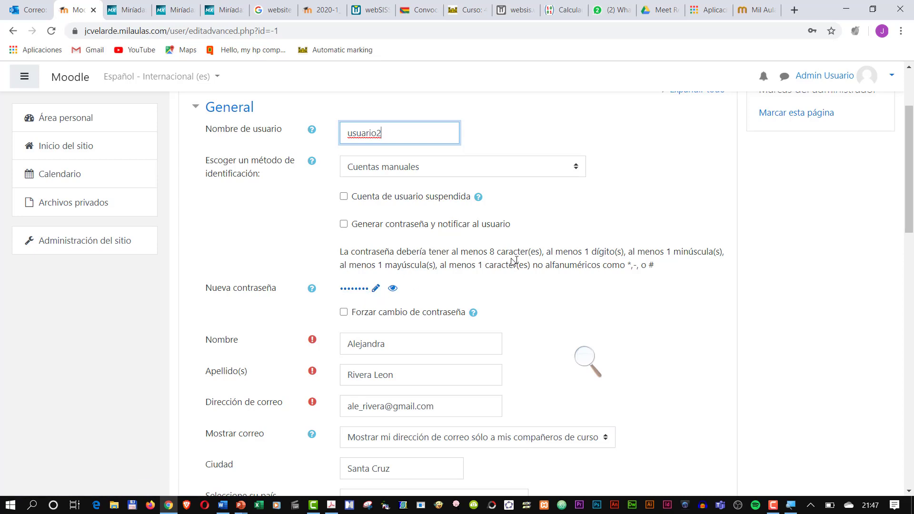
left_click(387, 345)
scroll(391, 346, "down", 3)
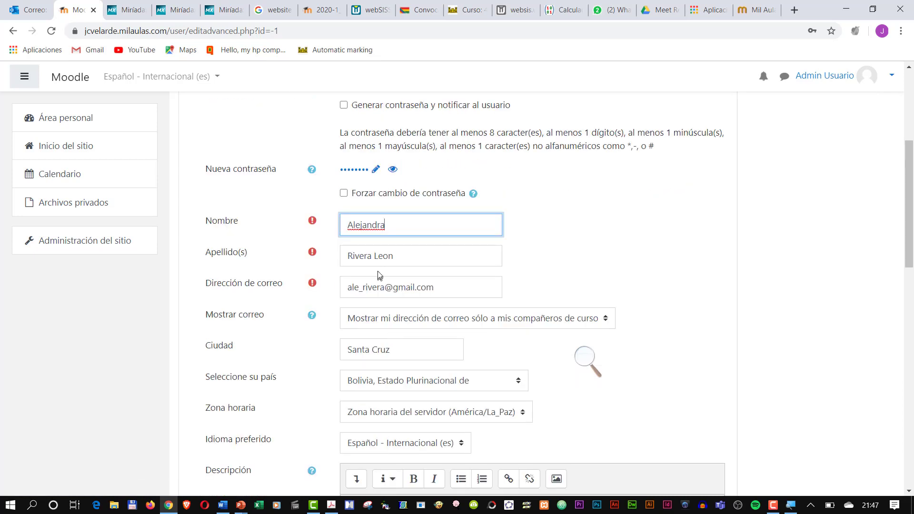
left_click_drag(363, 254, 416, 254)
left_click(445, 282)
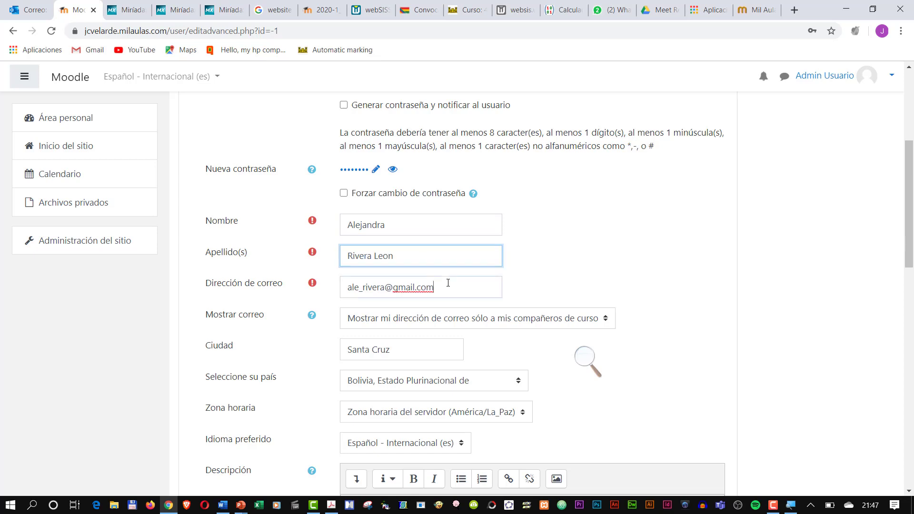
scroll(376, 294, "down", 4)
scroll(380, 300, "down", 1)
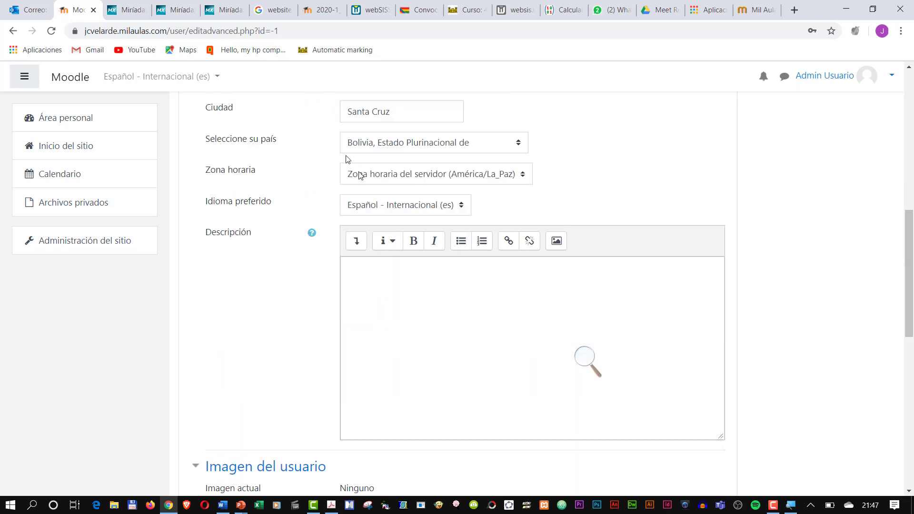
double_click(362, 113)
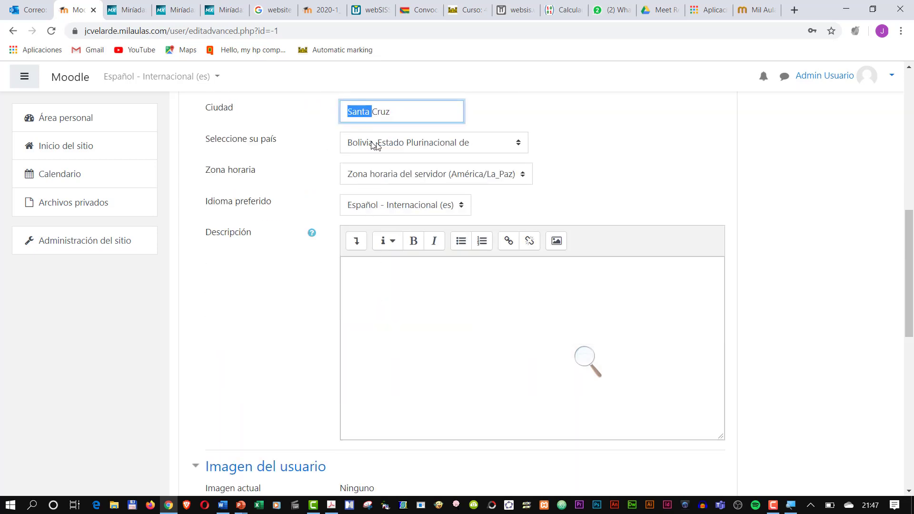
scroll(371, 315, "down", 7)
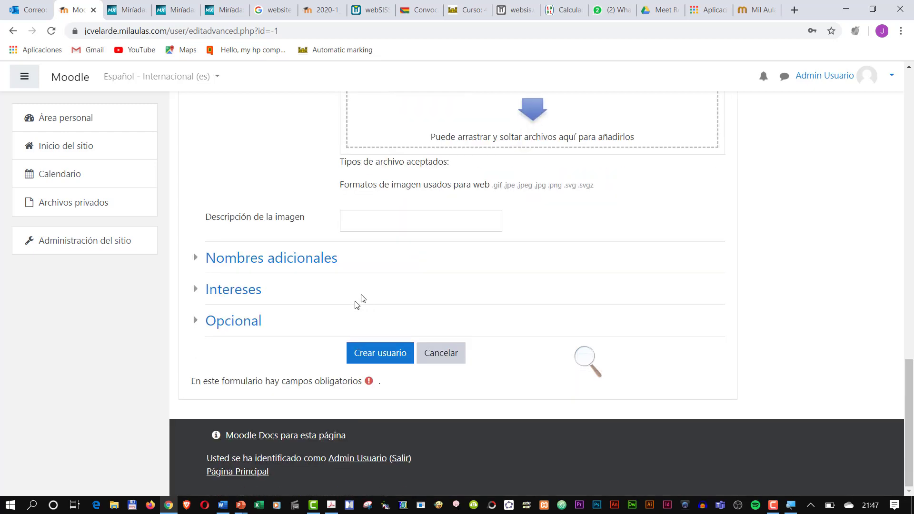
left_click(380, 357)
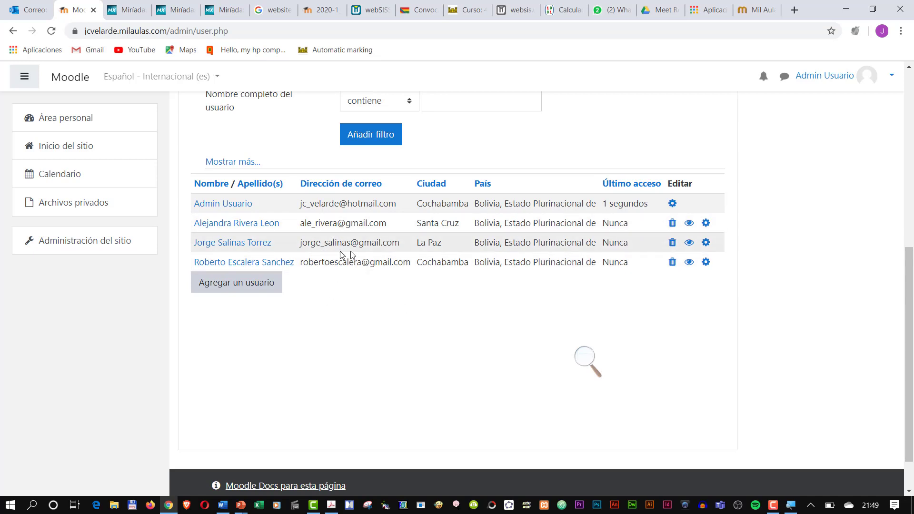
Open the management of courses and categories from the Cursos section of the site administration.
left_click(111, 247)
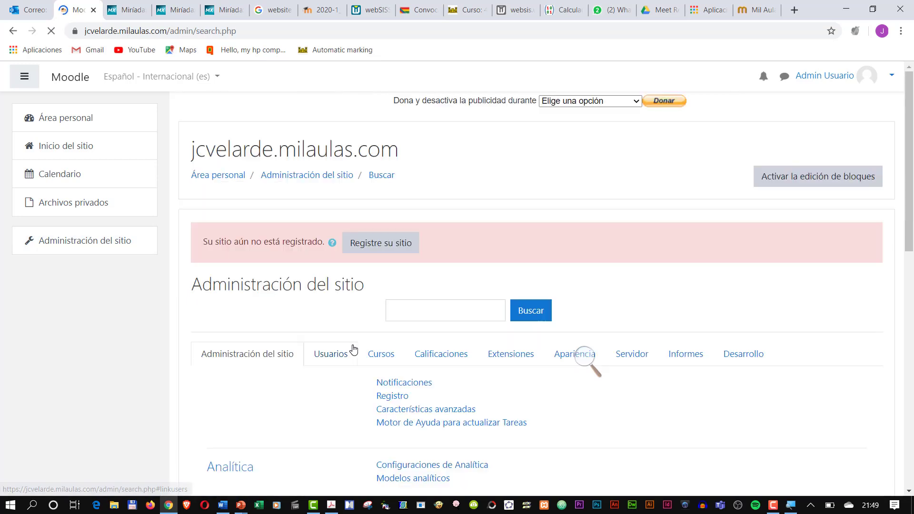
scroll(388, 343, "down", 5)
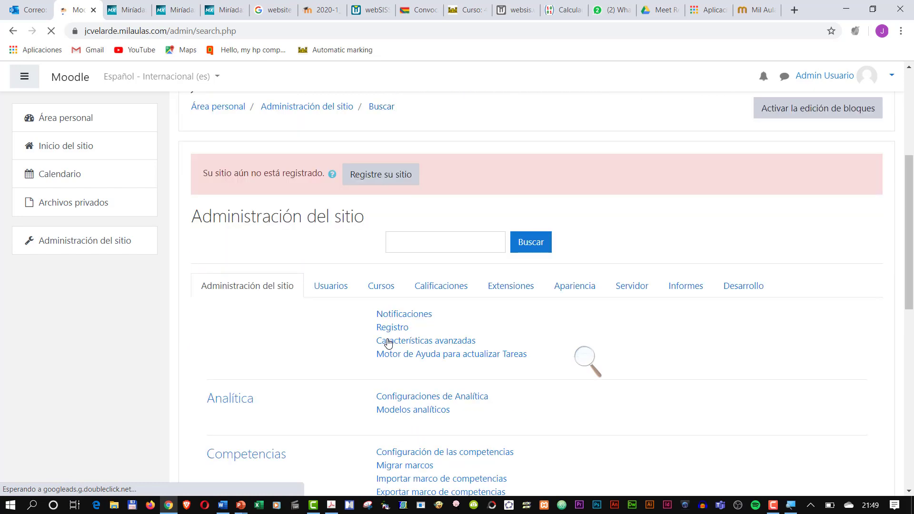
scroll(288, 327, "down", 1)
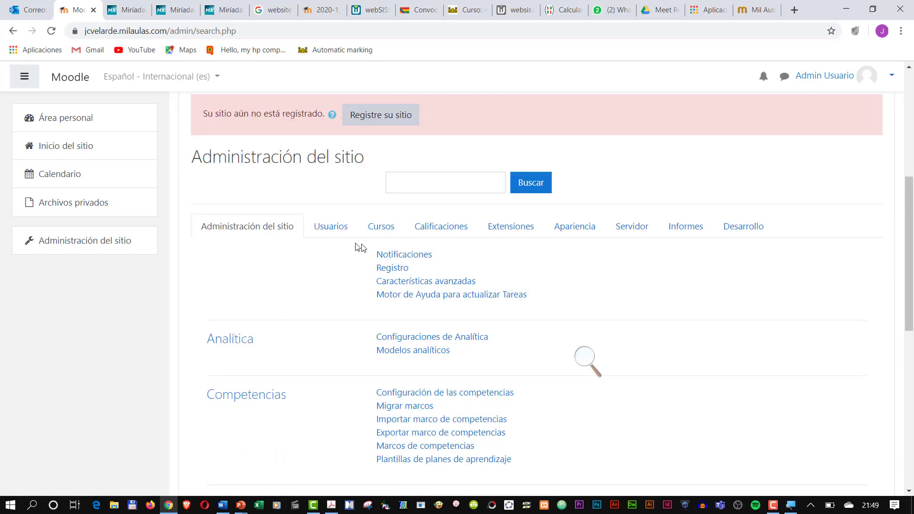
left_click(381, 228)
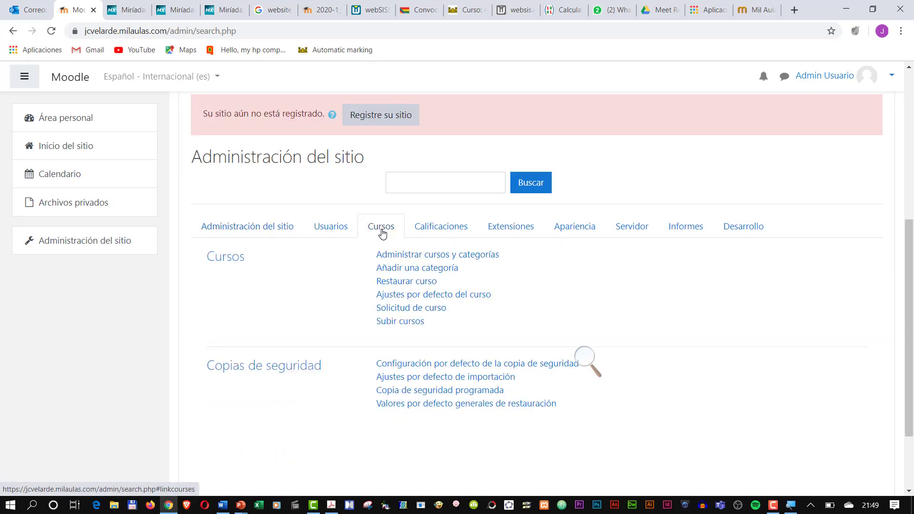
scroll(329, 324, "down", 1)
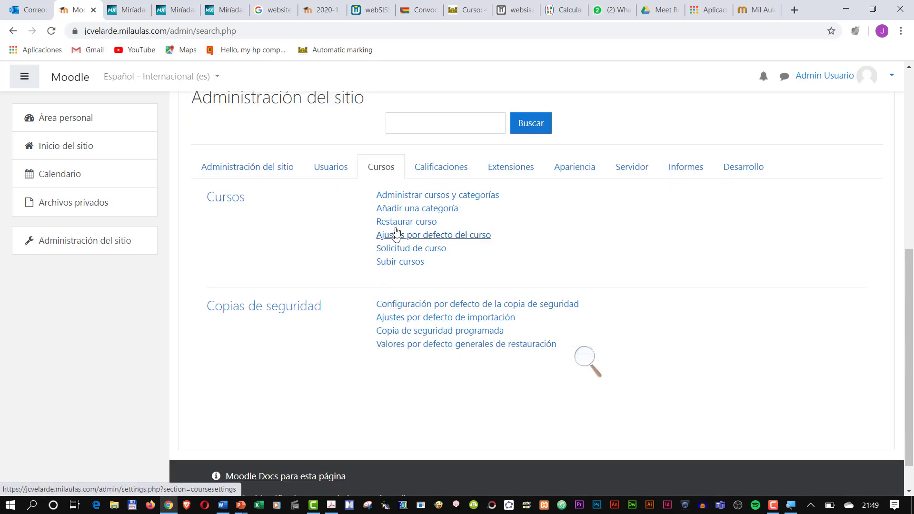
left_click(445, 197)
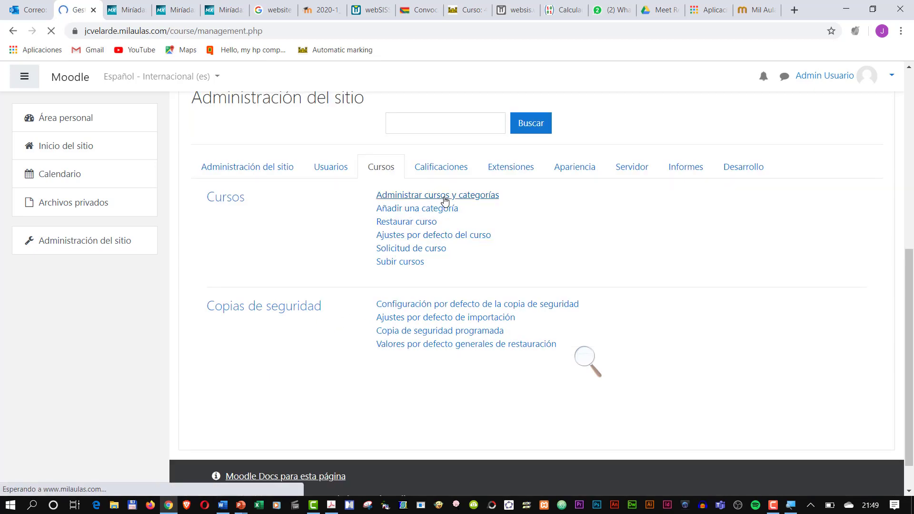
Start a new course in the Miscelánea category with full name Álgebra Lineal and short name 2020_AL.
scroll(409, 302, "down", 6)
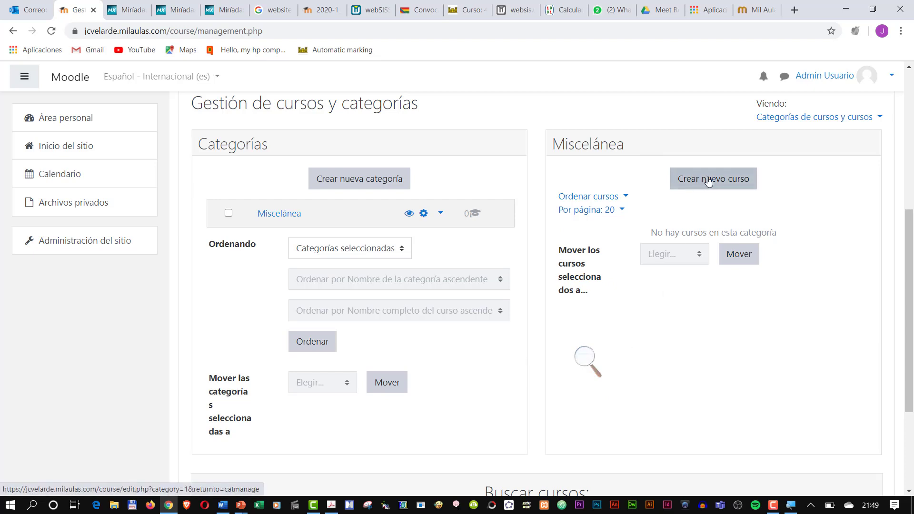
left_click(731, 182)
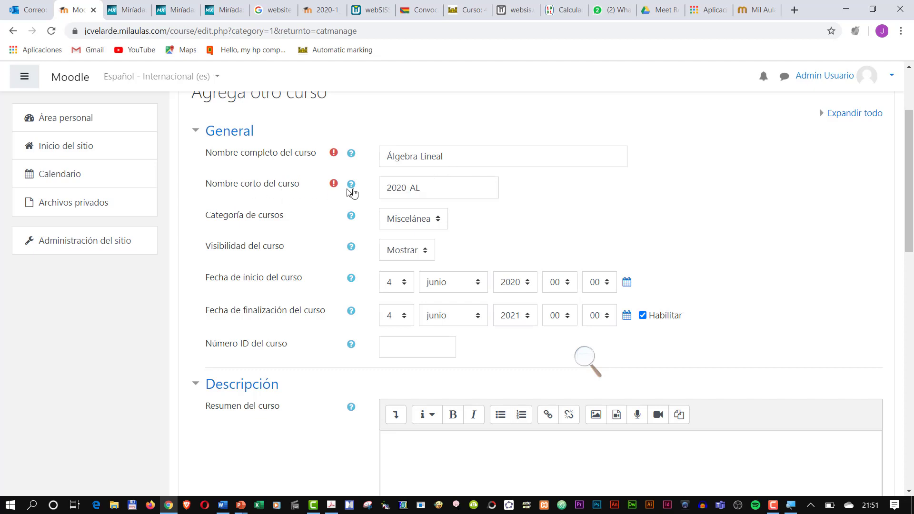
left_click_drag(390, 187, 430, 191)
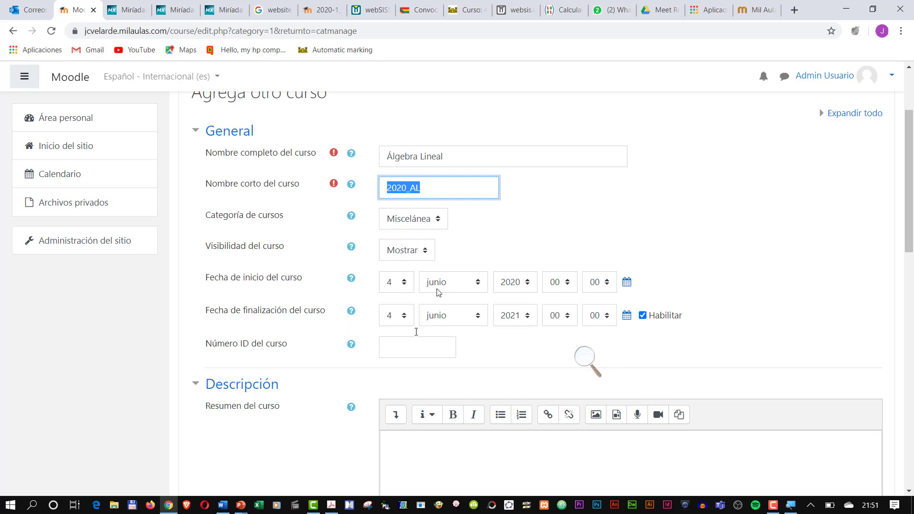
Go through the remaining course settings, expand the course format options, and save the course, returning to course management.
scroll(433, 279, "down", 5)
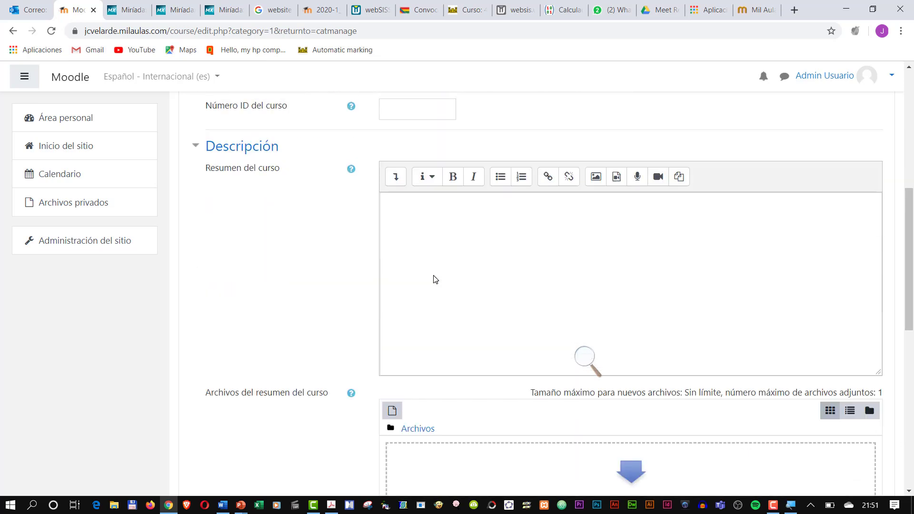
scroll(434, 279, "down", 2)
scroll(433, 280, "down", 8)
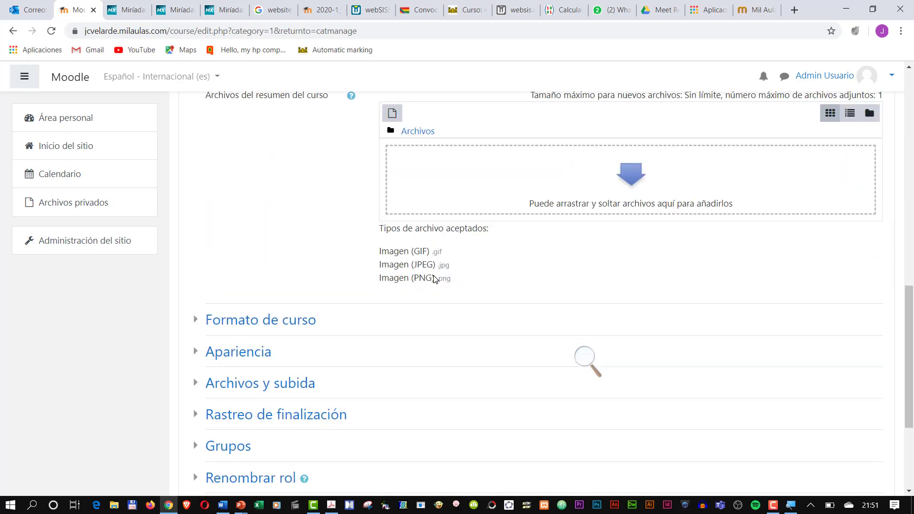
left_click(227, 143)
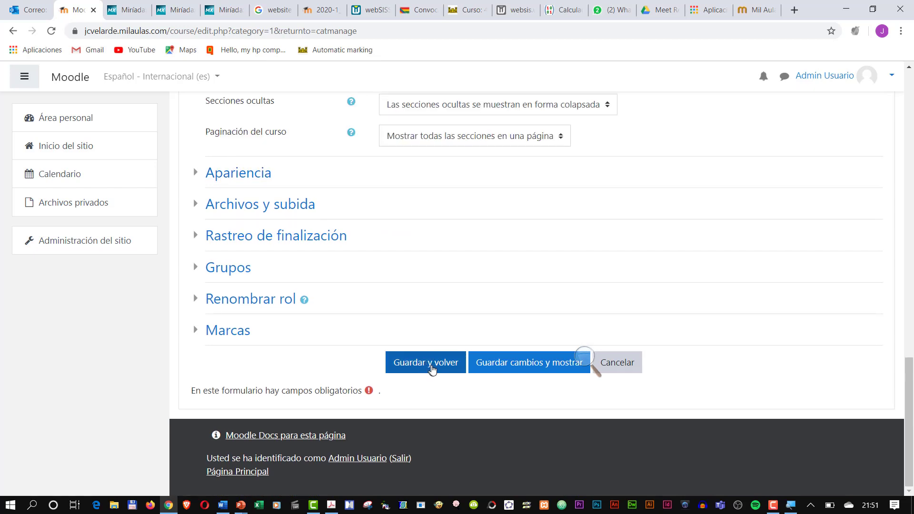
left_click(435, 370)
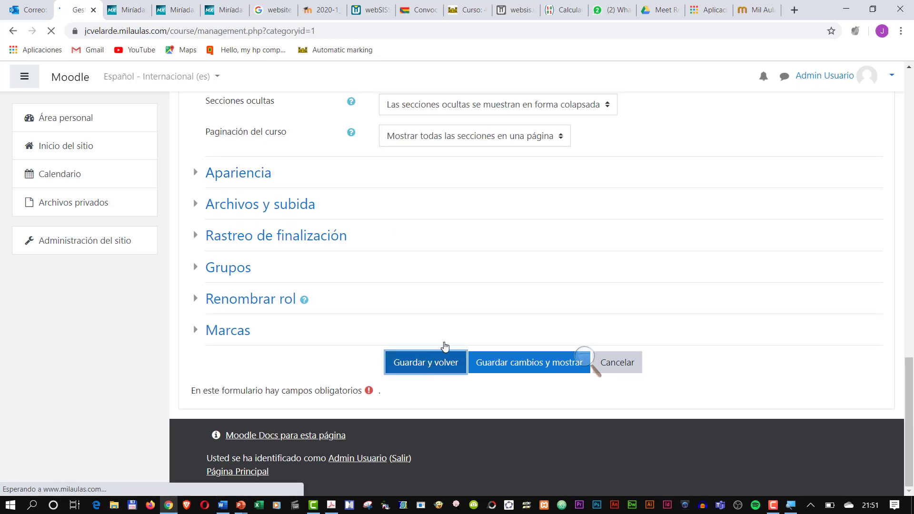
Open the course page of Álgebra Lineal from its details in course management and end the welcome tour.
scroll(536, 359, "down", 3)
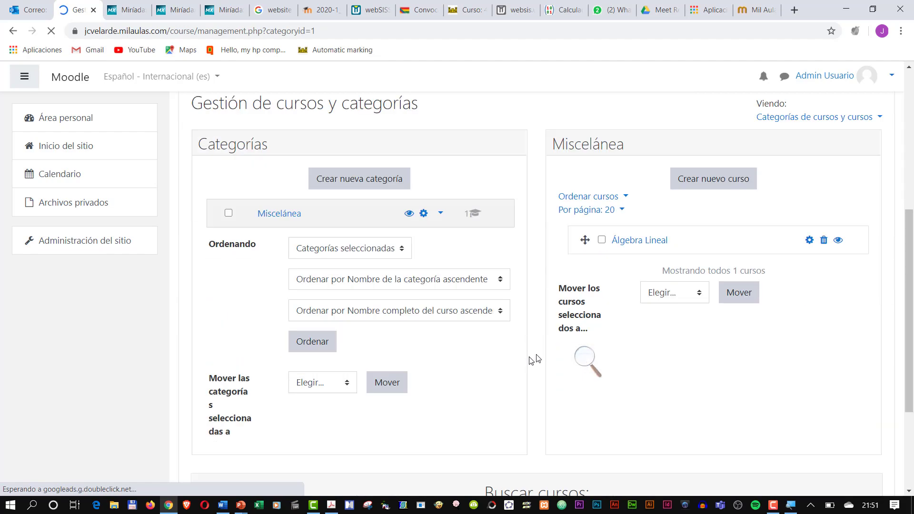
scroll(535, 359, "down", 1)
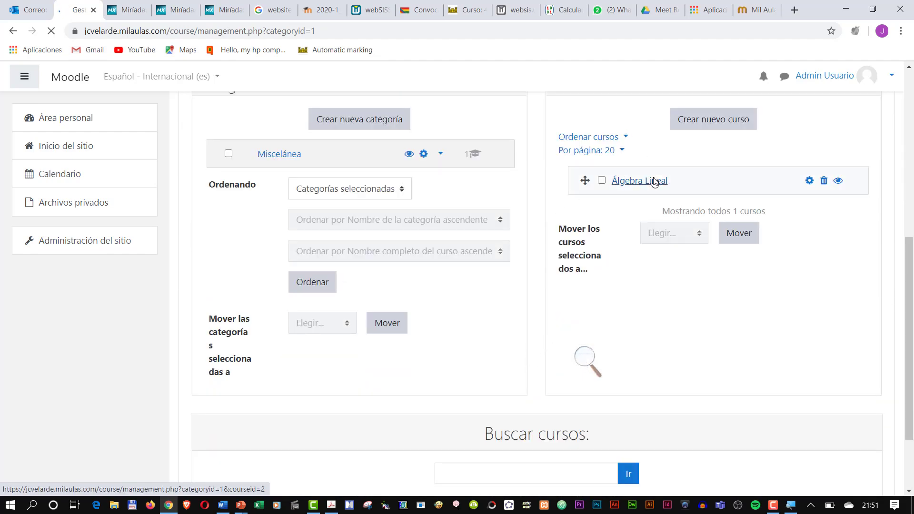
scroll(663, 213, "up", 1)
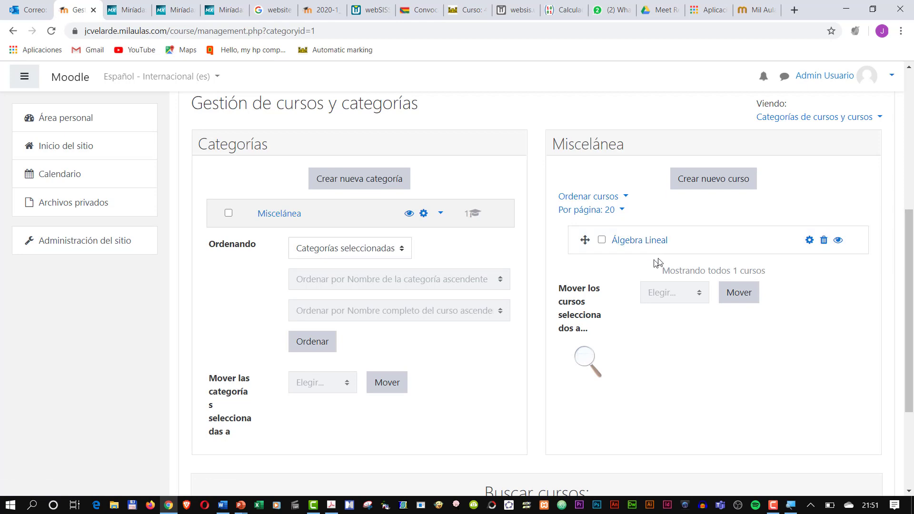
left_click(652, 243)
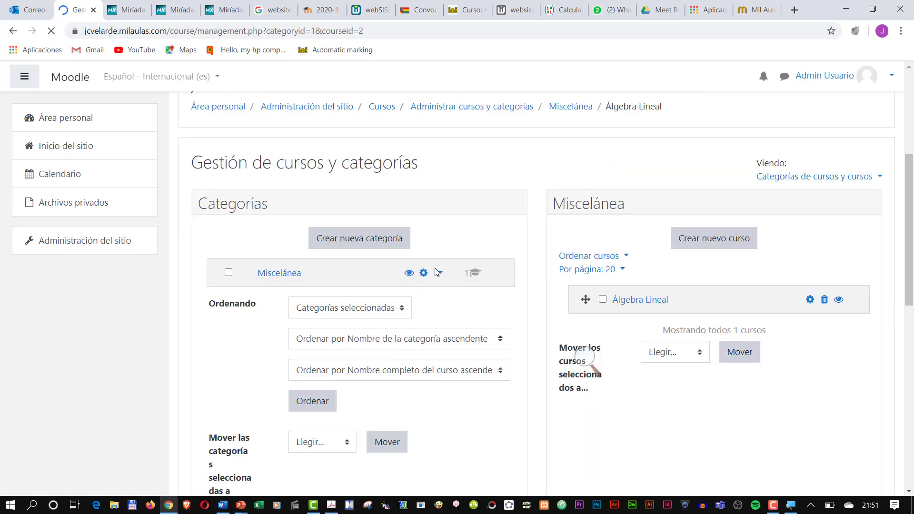
scroll(435, 272, "down", 7)
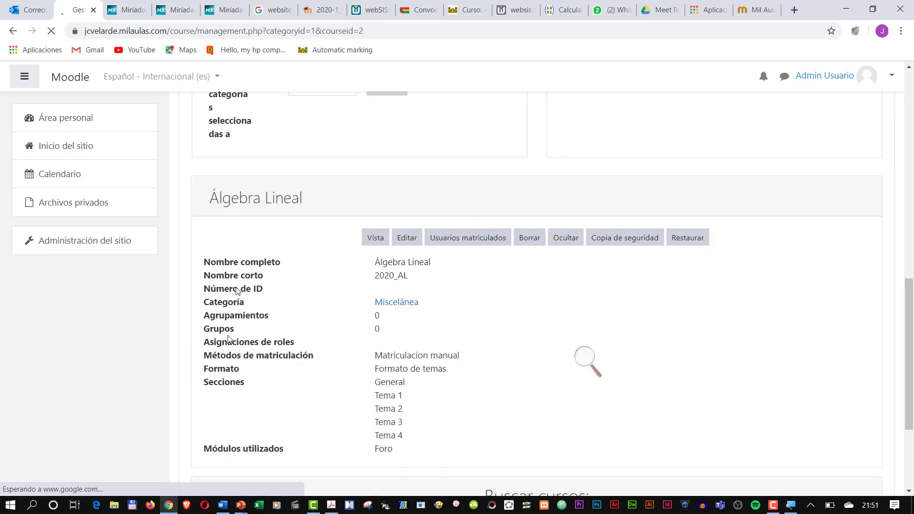
left_click(375, 238)
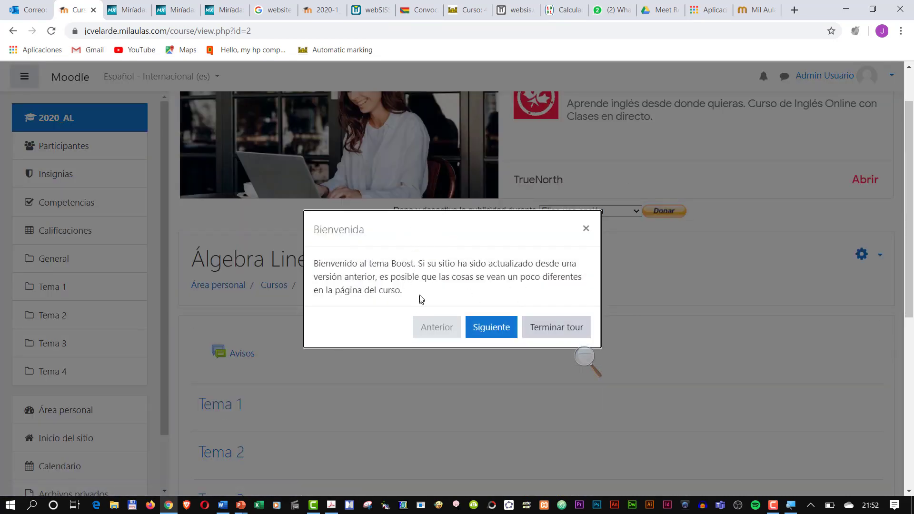
left_click(549, 332)
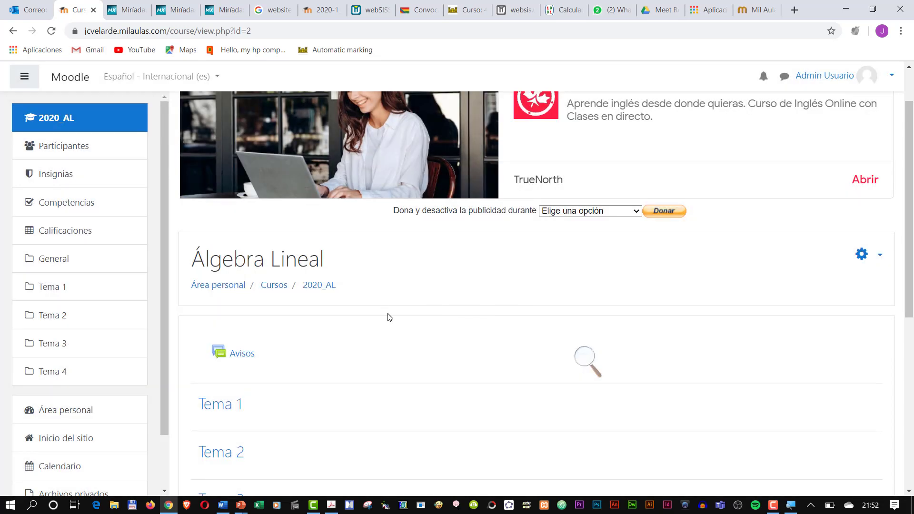
Look over the topics on the Álgebra Lineal course page and open the course's participant list.
scroll(390, 318, "down", 1)
scroll(390, 318, "down", 1)
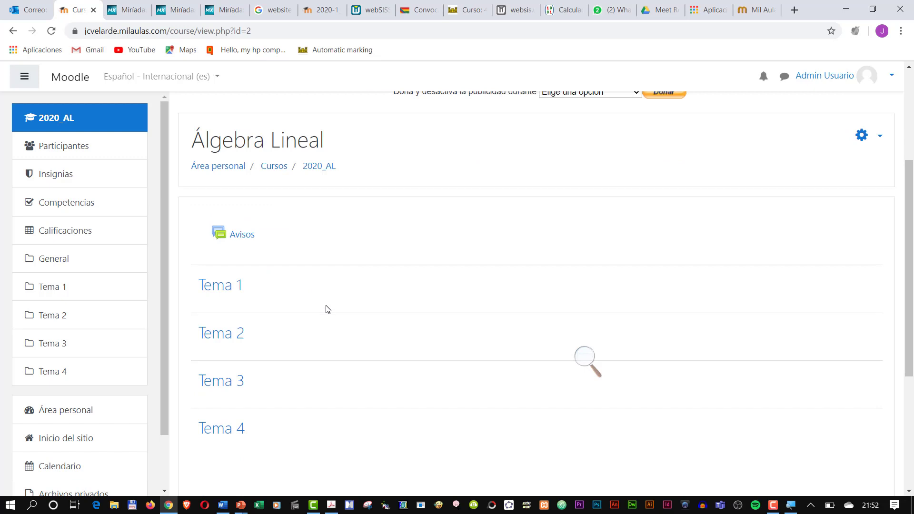
scroll(331, 321, "down", 1)
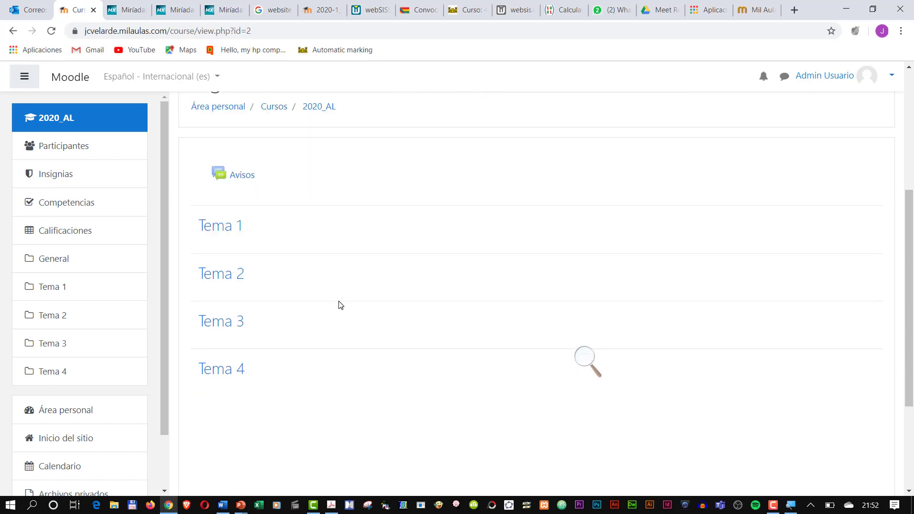
scroll(341, 305, "up", 1)
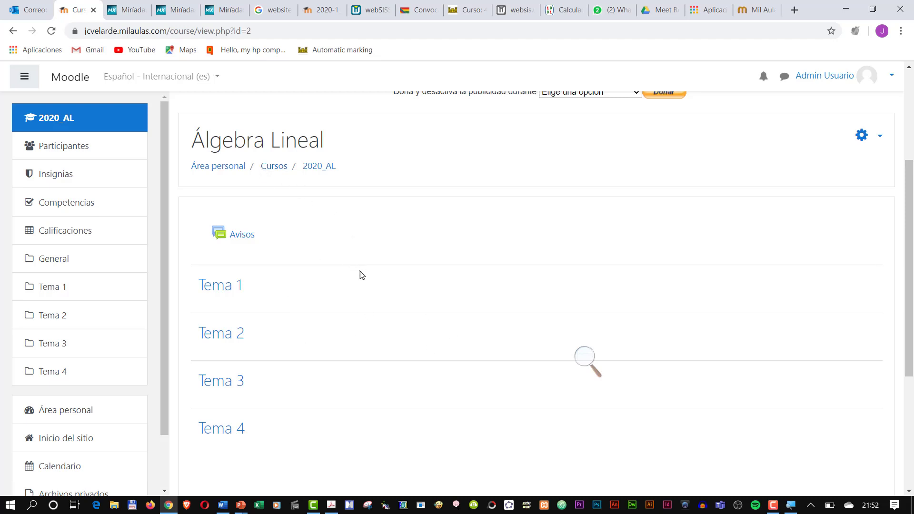
left_click(62, 146)
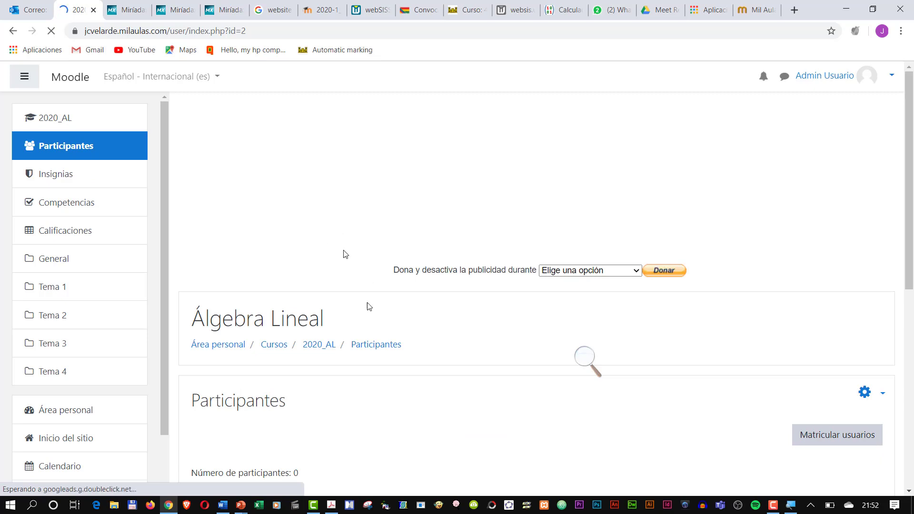
scroll(383, 341, "down", 2)
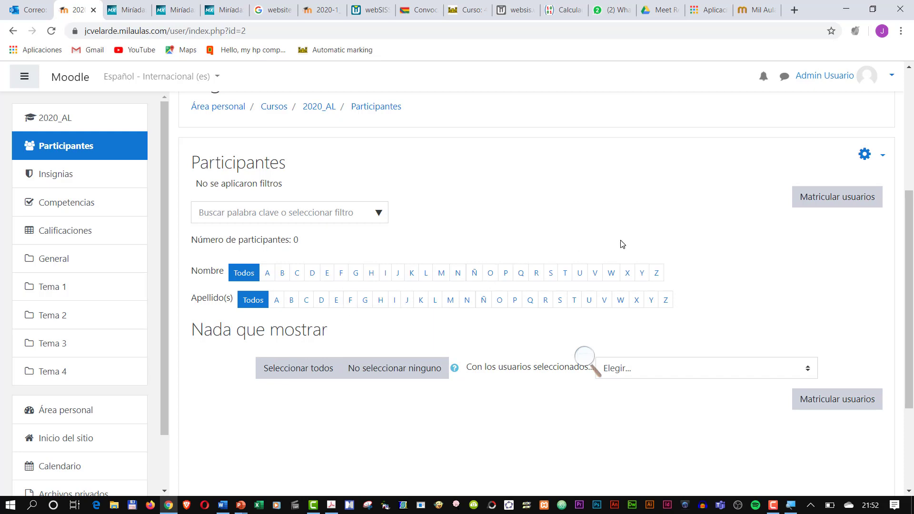
Enrol the first and third users offered in the selection list in Álgebra Lineal with the Estudiante role.
left_click(818, 206)
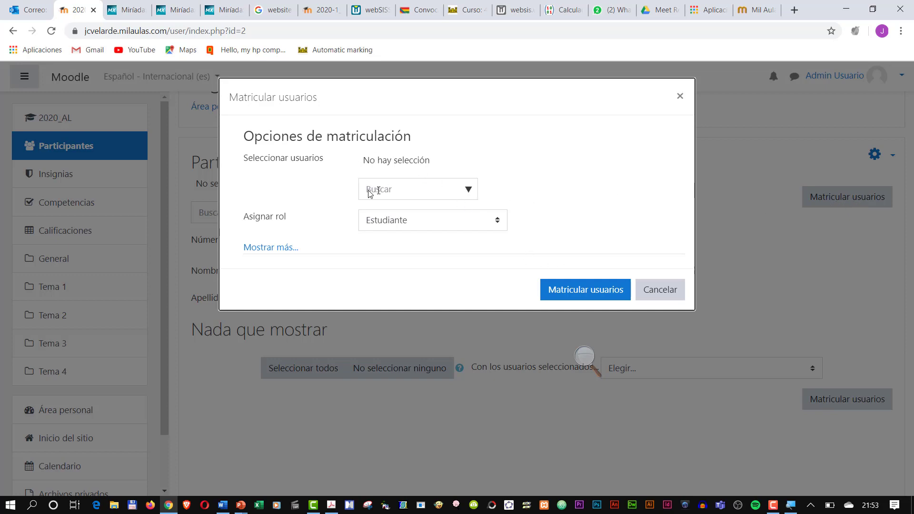
left_click(469, 191)
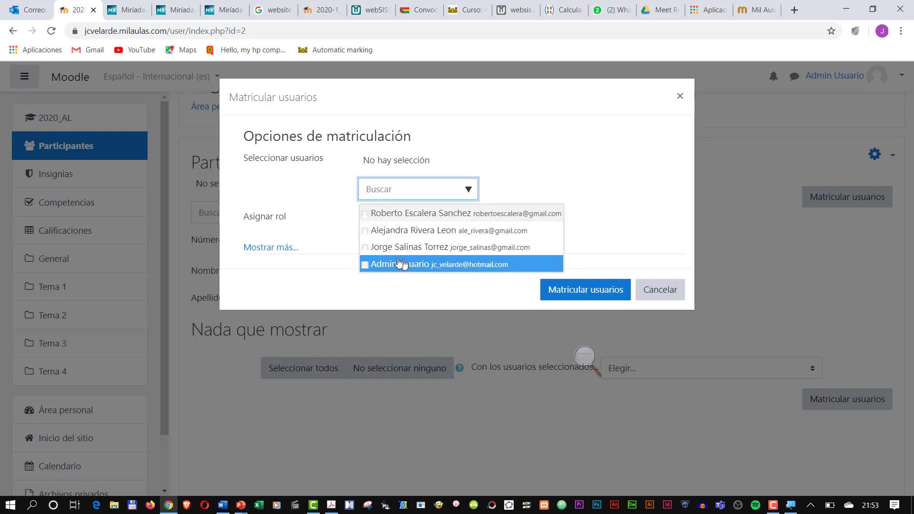
left_click(408, 213)
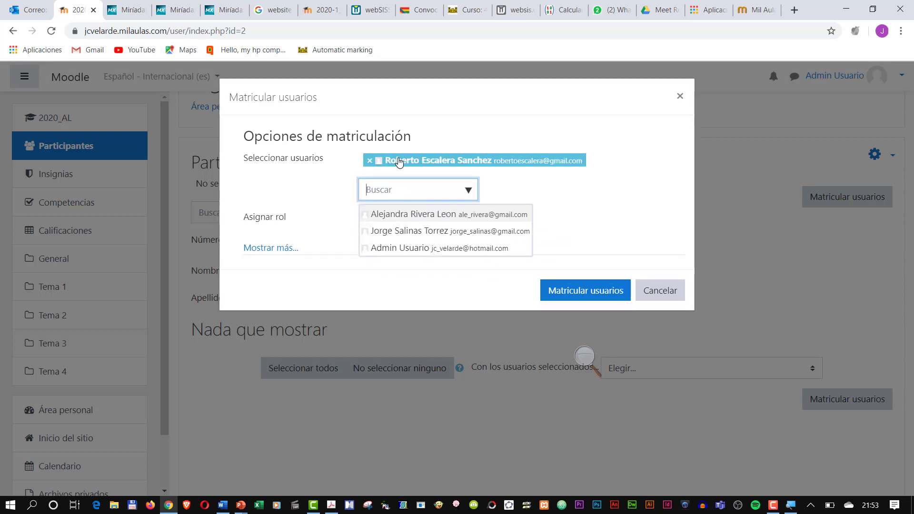
left_click(419, 236)
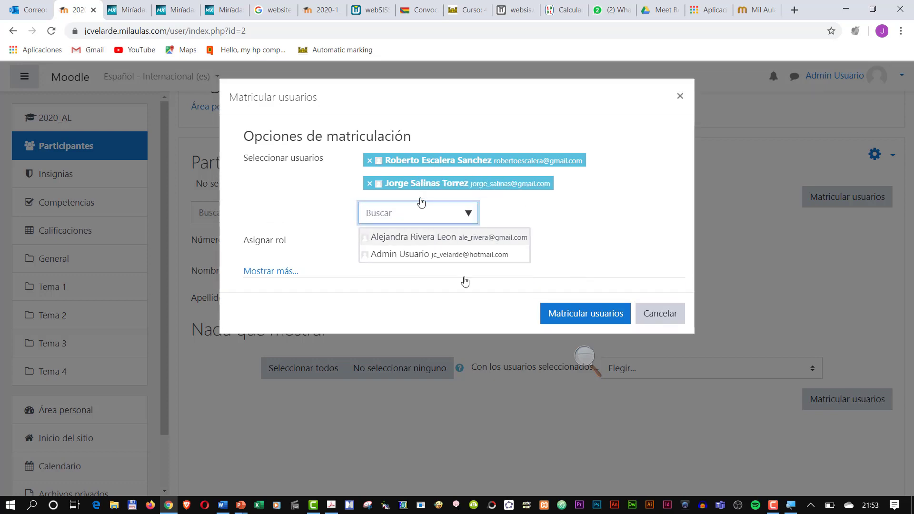
left_click(511, 295)
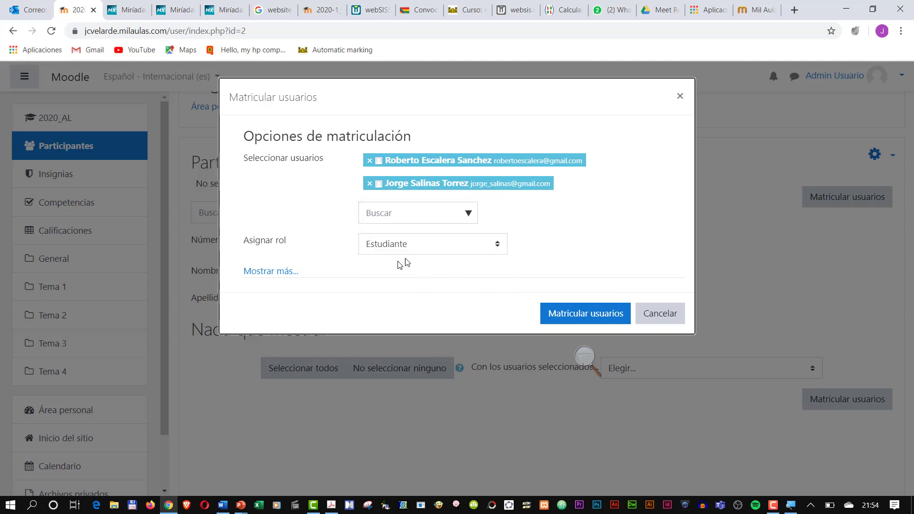
left_click(578, 315)
left_click(578, 315)
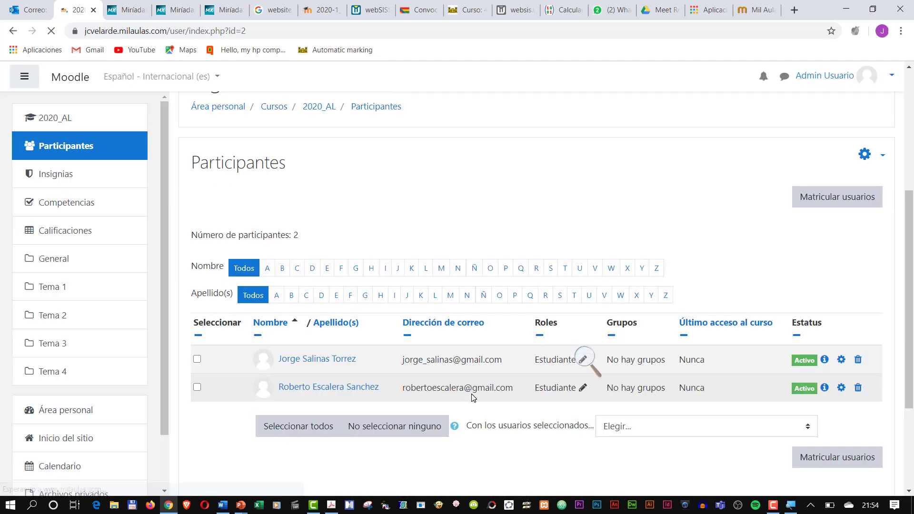
scroll(473, 395, "down", 3)
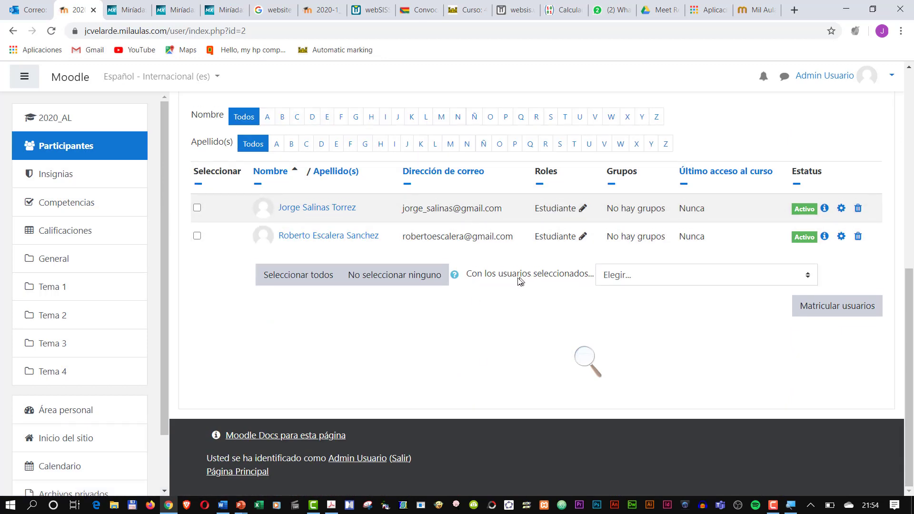
Enrol the remaining non-administrator user in the course with the Profesor role.
scroll(521, 281, "up", 3)
scroll(506, 299, "up", 1)
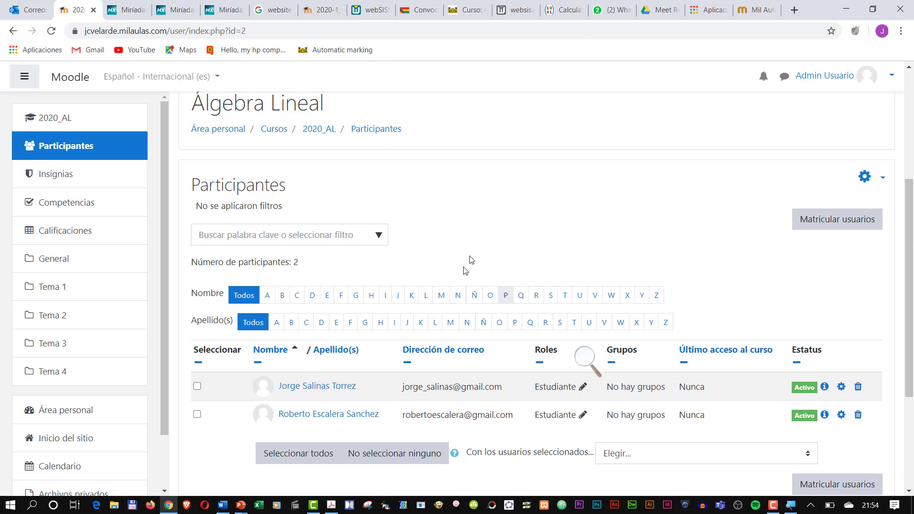
left_click(845, 223)
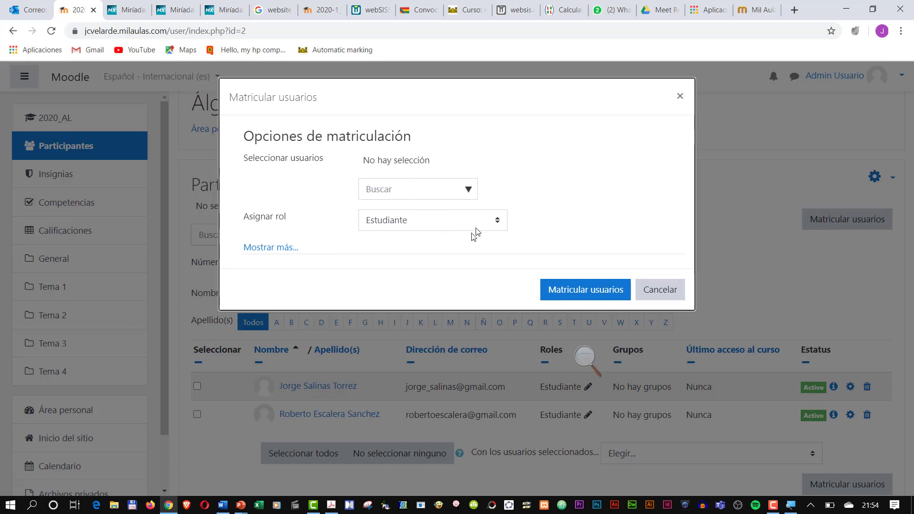
left_click(503, 225)
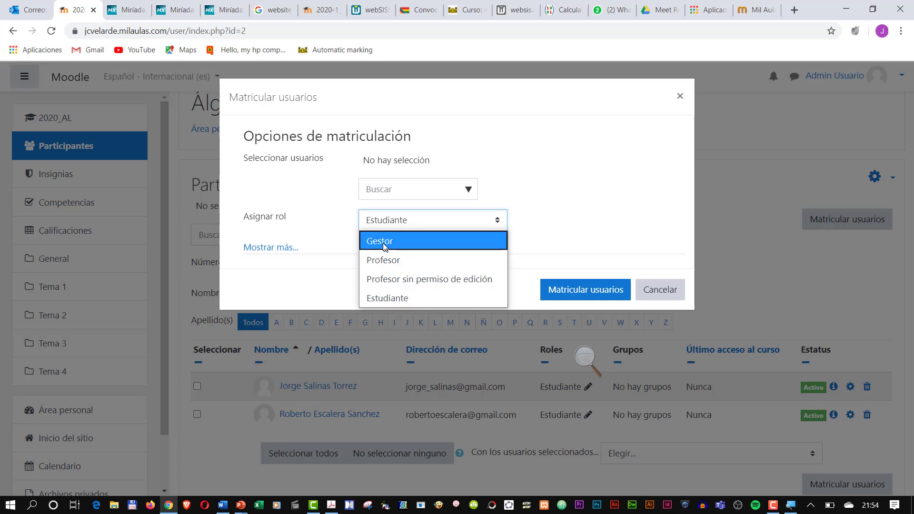
left_click(389, 262)
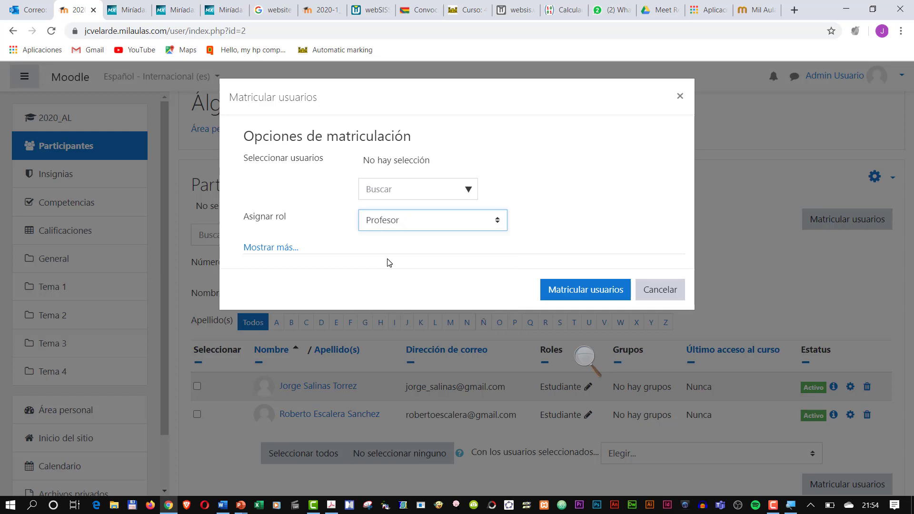
left_click(468, 192)
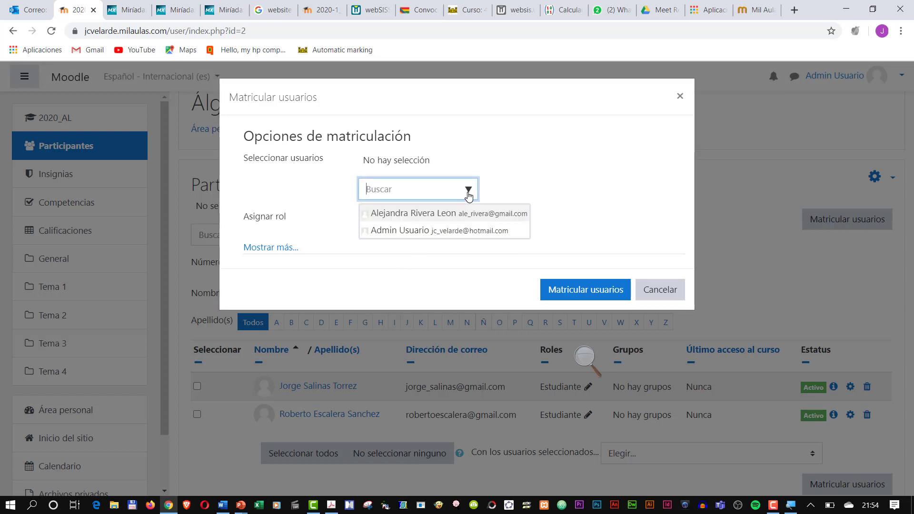
left_click(419, 214)
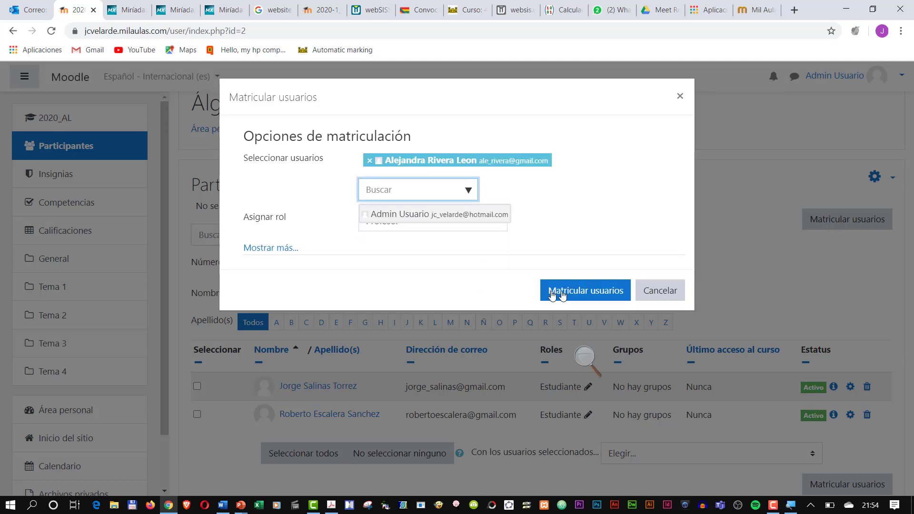
left_click(588, 291)
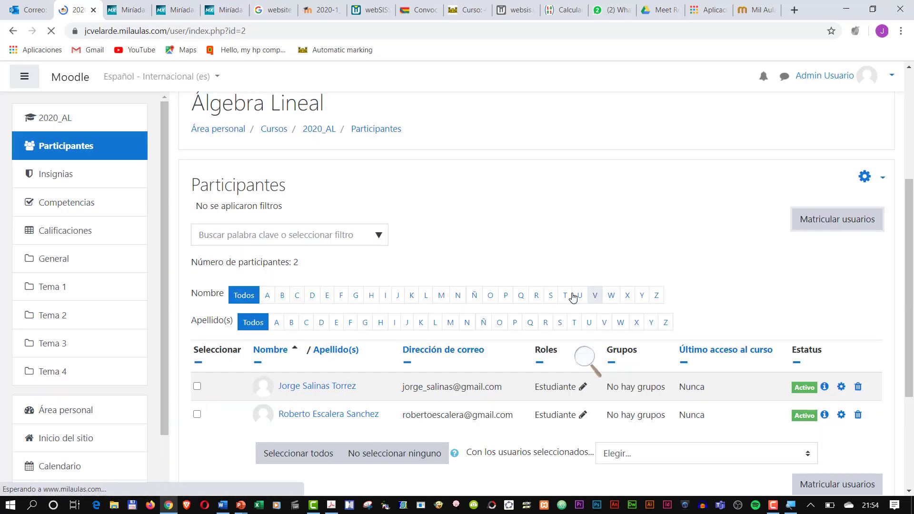
scroll(578, 298, "down", 3)
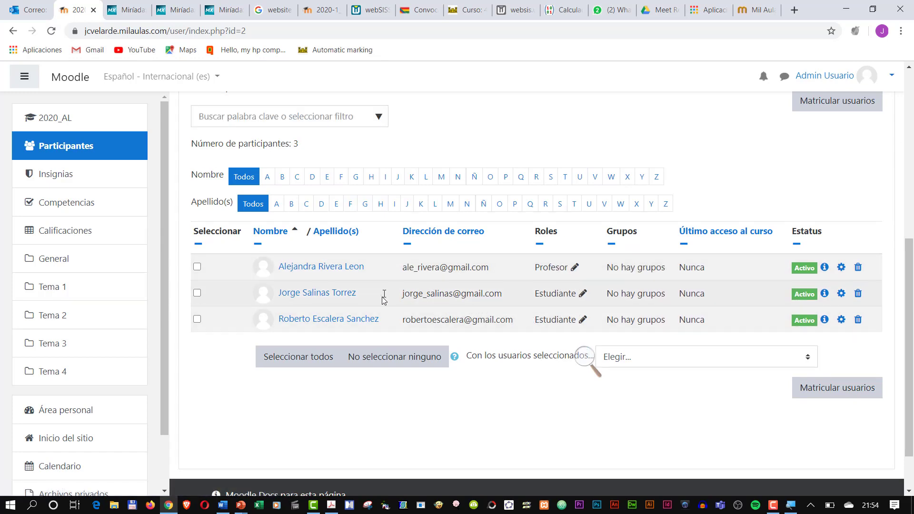
Return to the main page of the 2020_AL course and turn on editing mode.
scroll(466, 318, "up", 5)
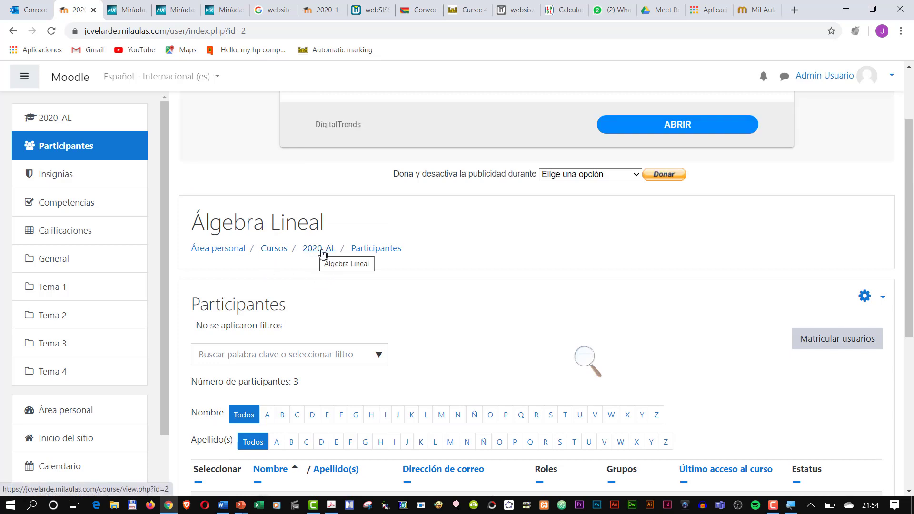
left_click(325, 252)
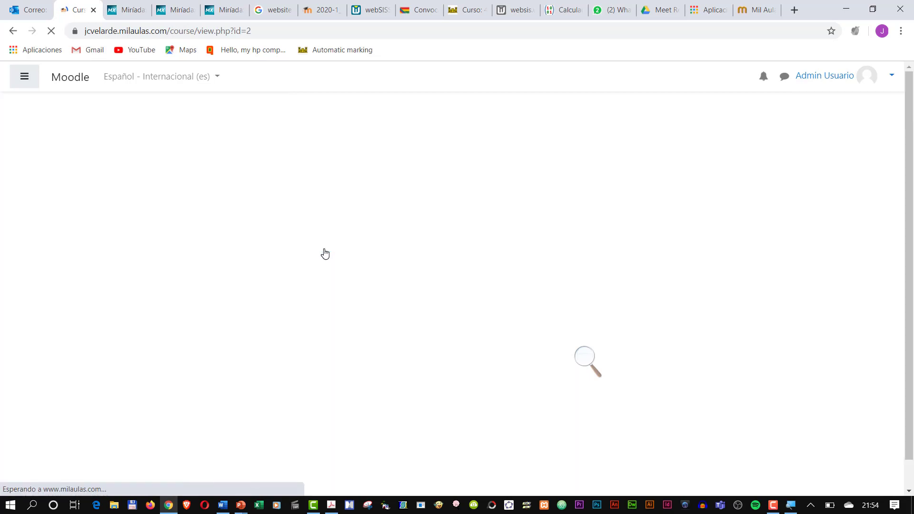
scroll(341, 329, "down", 4)
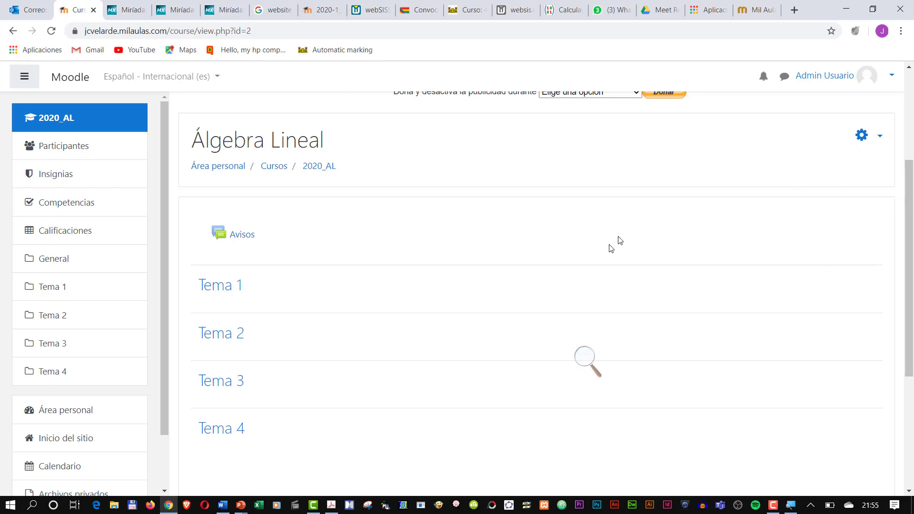
left_click(878, 141)
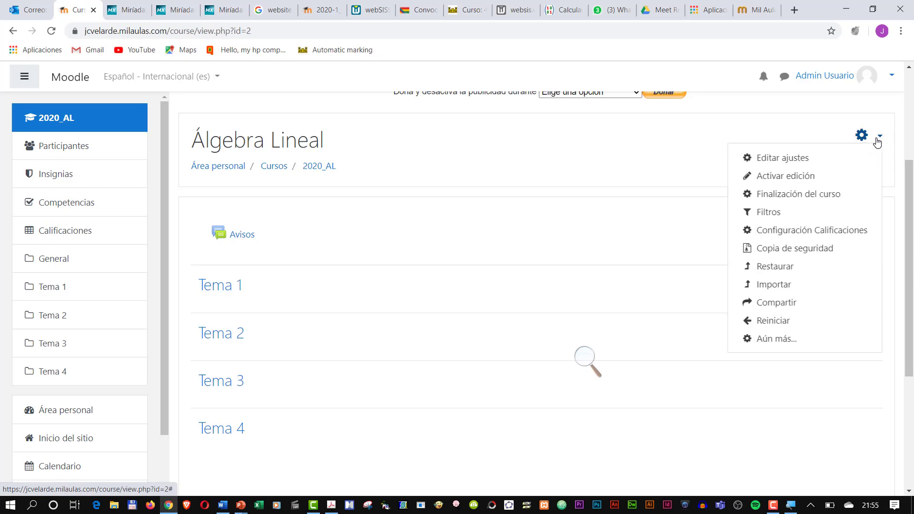
left_click(792, 179)
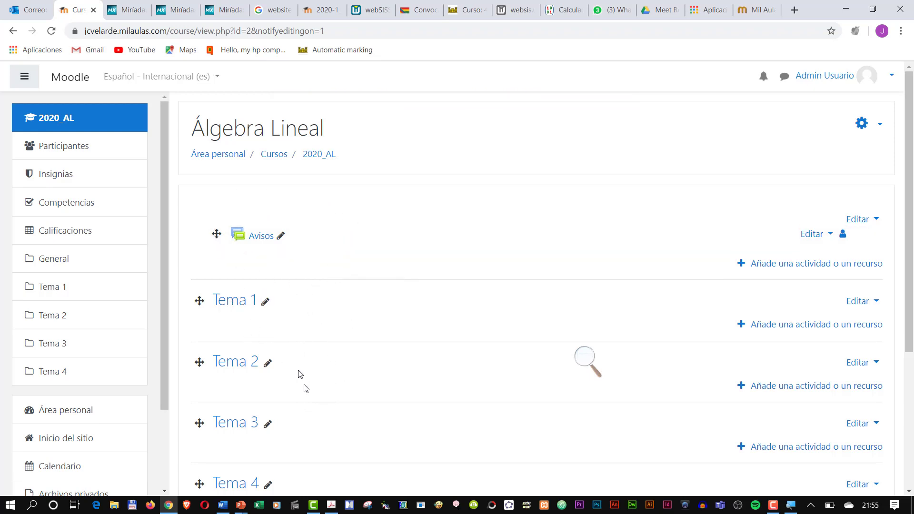
Look over the course topics in editing mode and the edit options of Tema 4, without applying any of them.
scroll(329, 399, "down", 2)
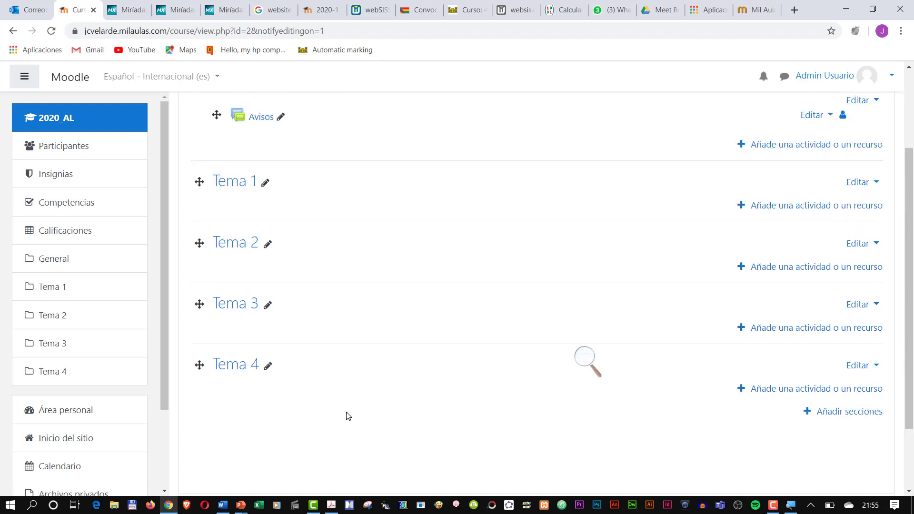
scroll(348, 416, "up", 1)
scroll(405, 333, "up", 1)
scroll(353, 333, "down", 2)
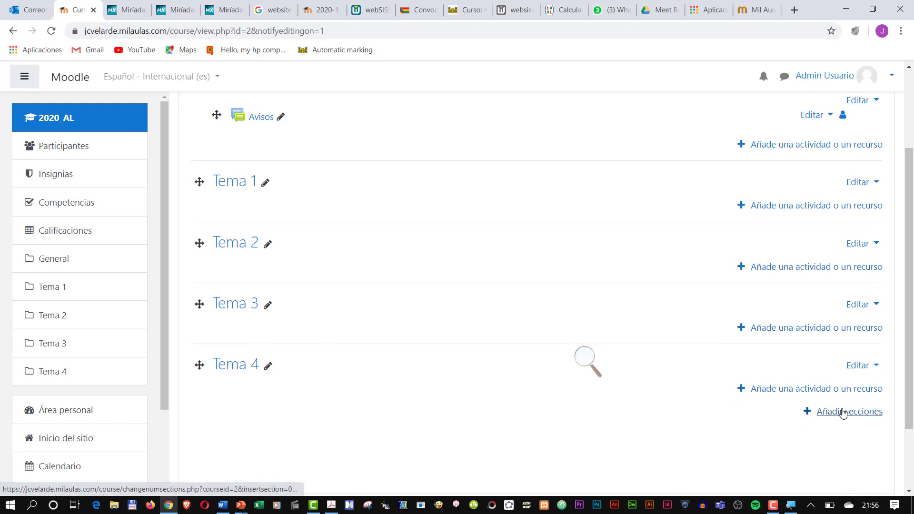
left_click(874, 366)
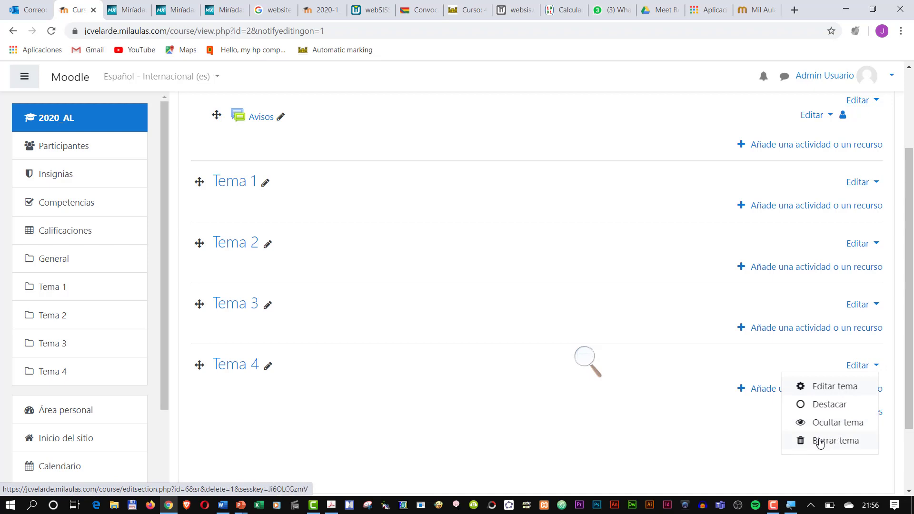
left_click(619, 299)
scroll(519, 209, "up", 3)
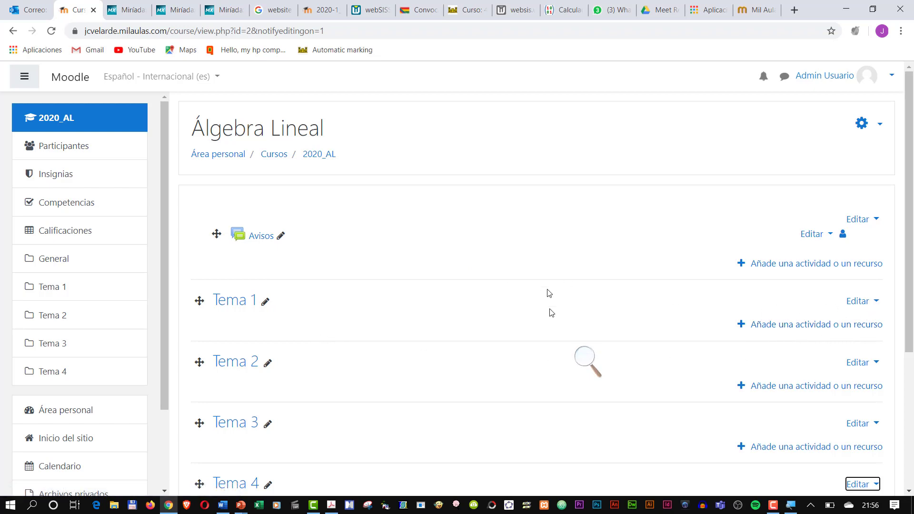
Open the activity and resource chooser for Tema 1 and review the Archivo, Carpeta, Etiqueta, Página and URL resource descriptions.
left_click(804, 328)
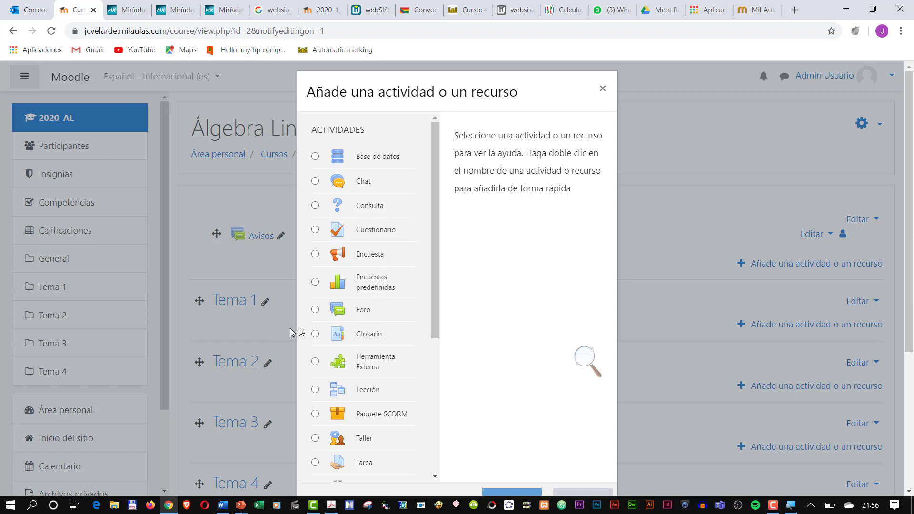
left_click_drag(435, 265, 438, 410)
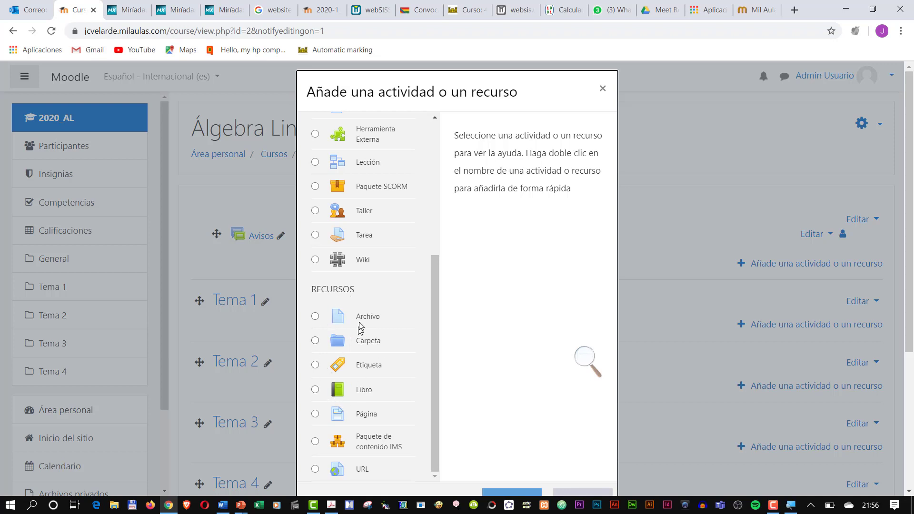
left_click(316, 317)
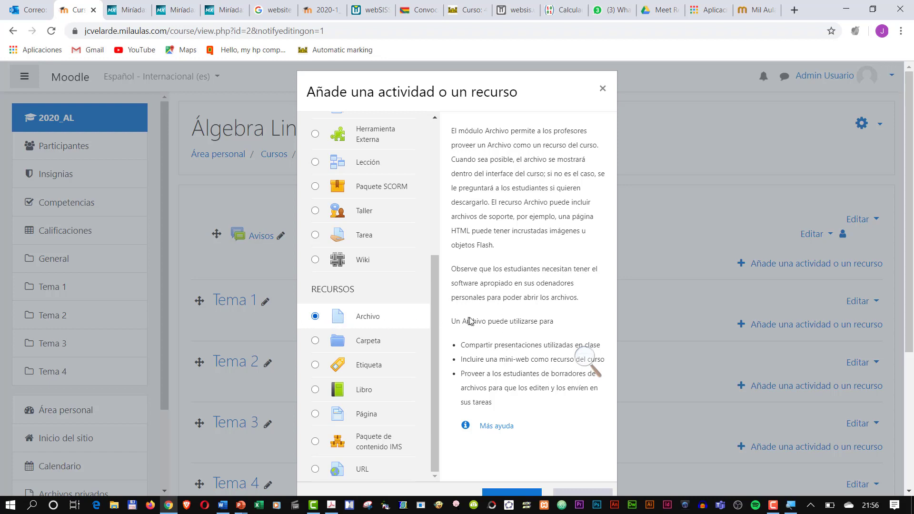
left_click(316, 341)
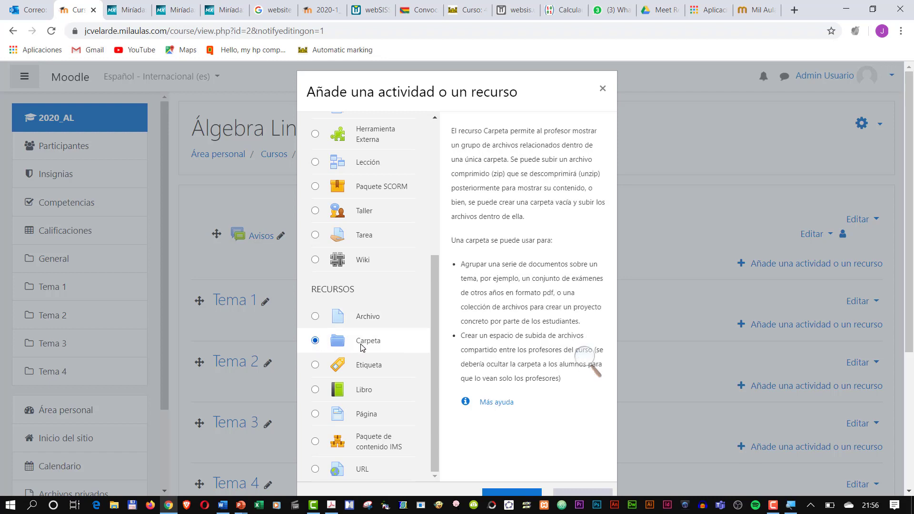
left_click(315, 366)
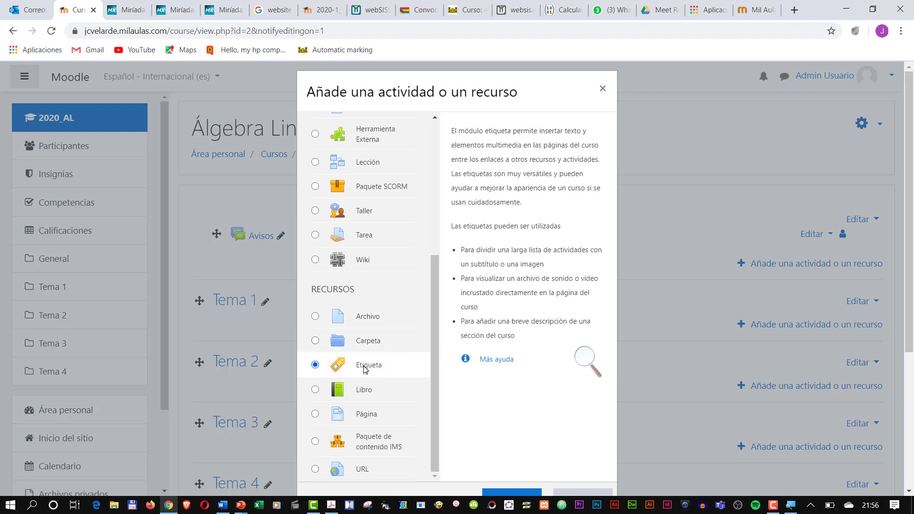
left_click(316, 414)
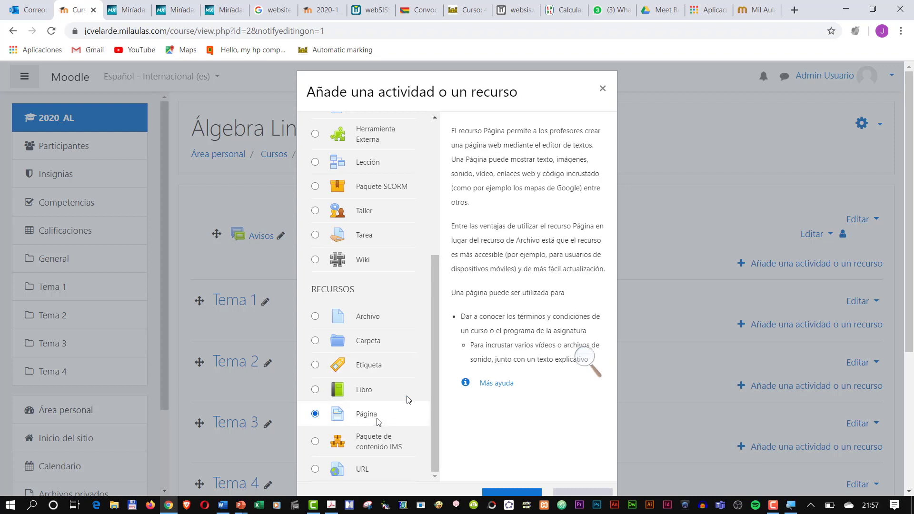
left_click(315, 470)
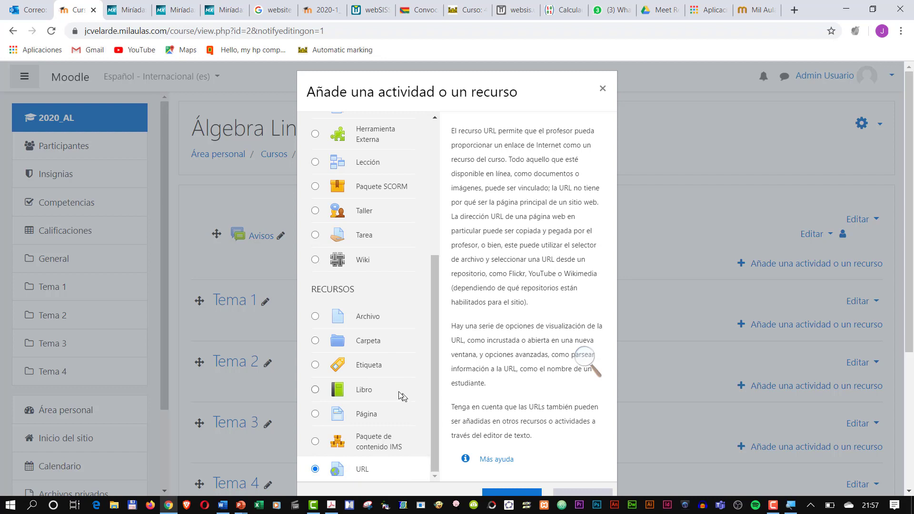
Add an Archivo resource to Tema 1 and name it Manual de moodle.
left_click(315, 317)
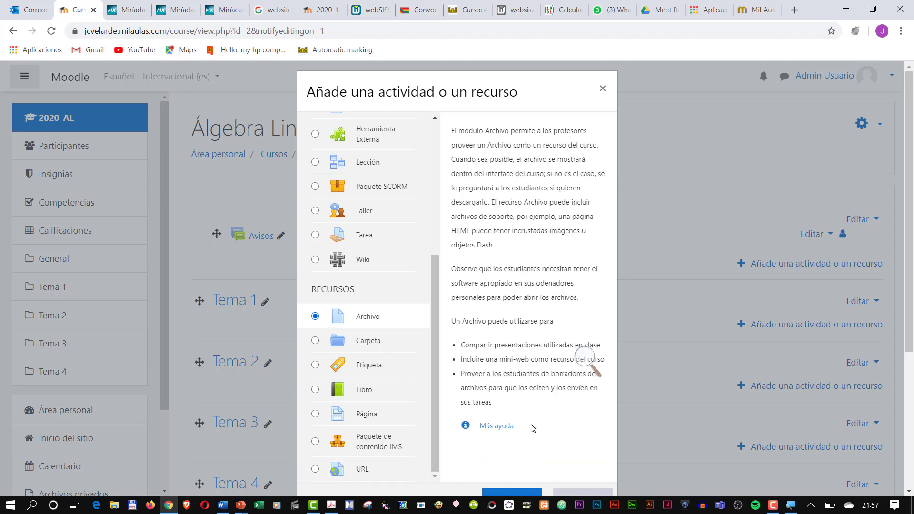
scroll(532, 428, "down", 3)
left_click(525, 380)
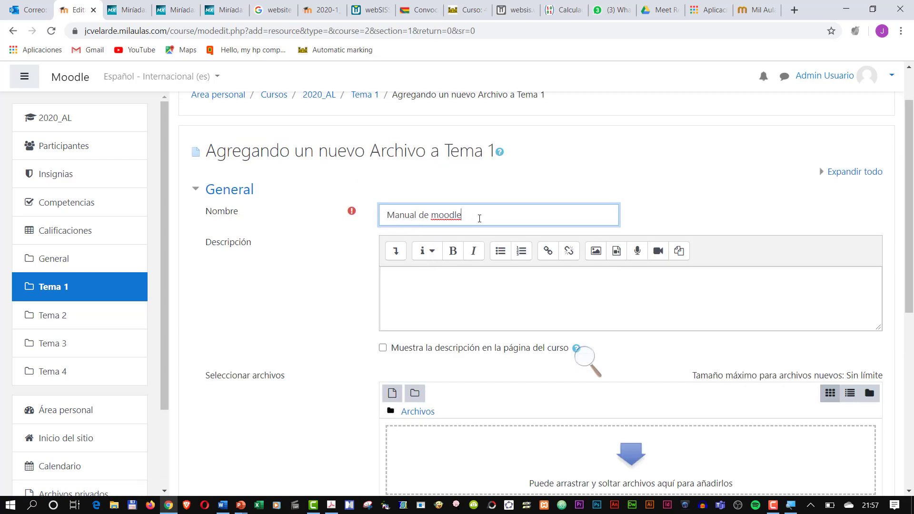
Attach the nanopdf.com manual PDF from the local Moodle folder to the Archivo resource, then save and return to the course.
scroll(480, 218, "down", 3)
scroll(440, 255, "down", 1)
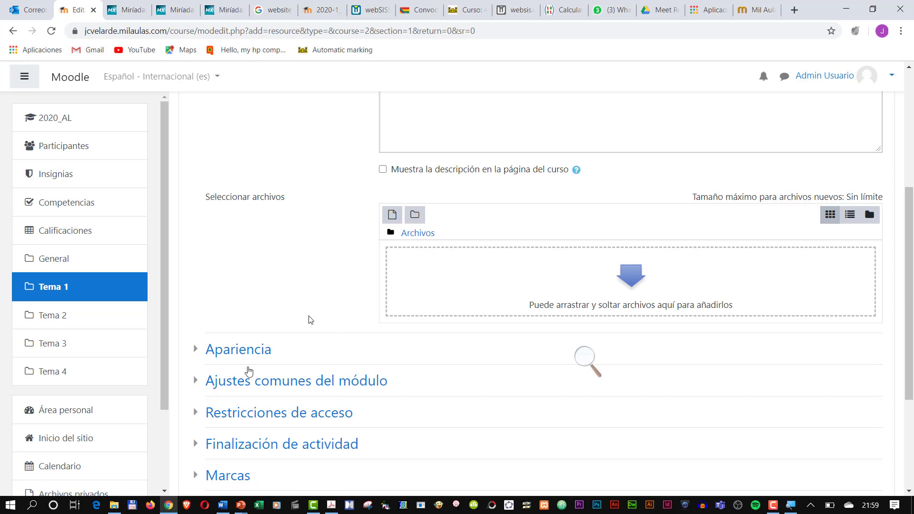
left_click(113, 506)
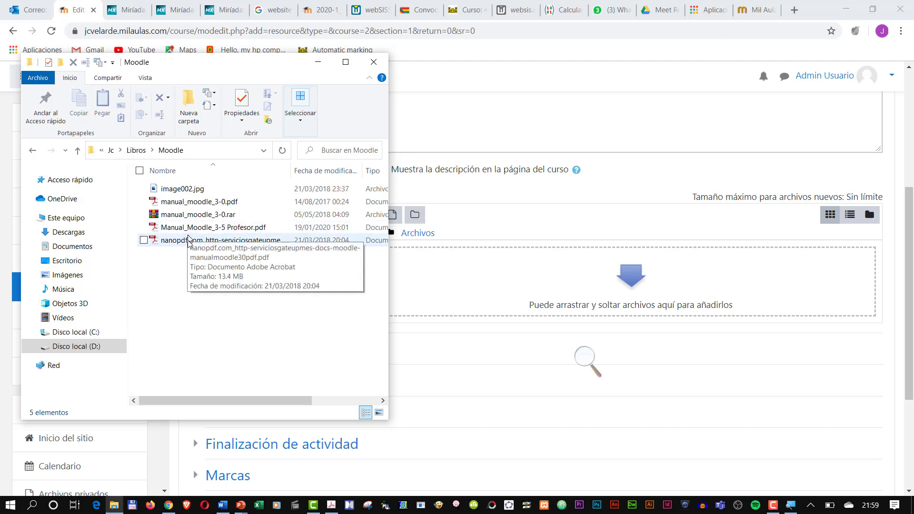
left_click_drag(189, 240, 471, 288)
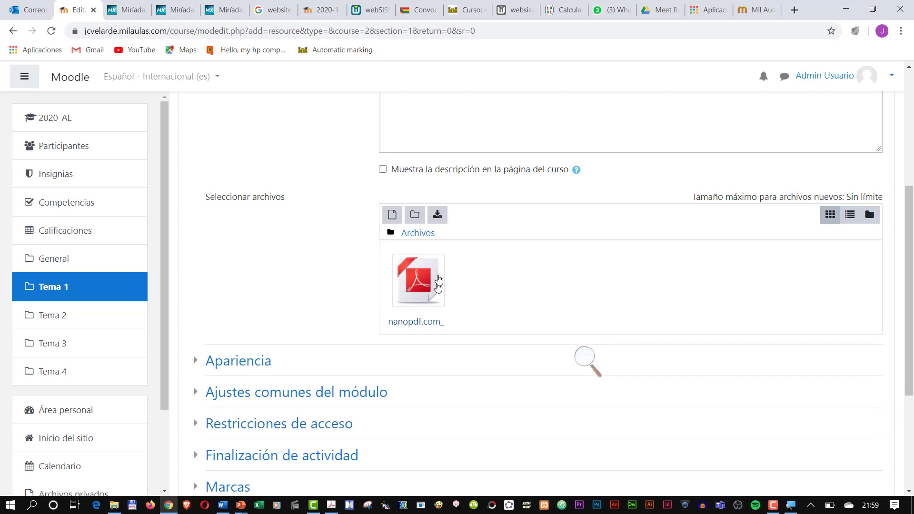
scroll(462, 285, "down", 1)
scroll(464, 286, "down", 2)
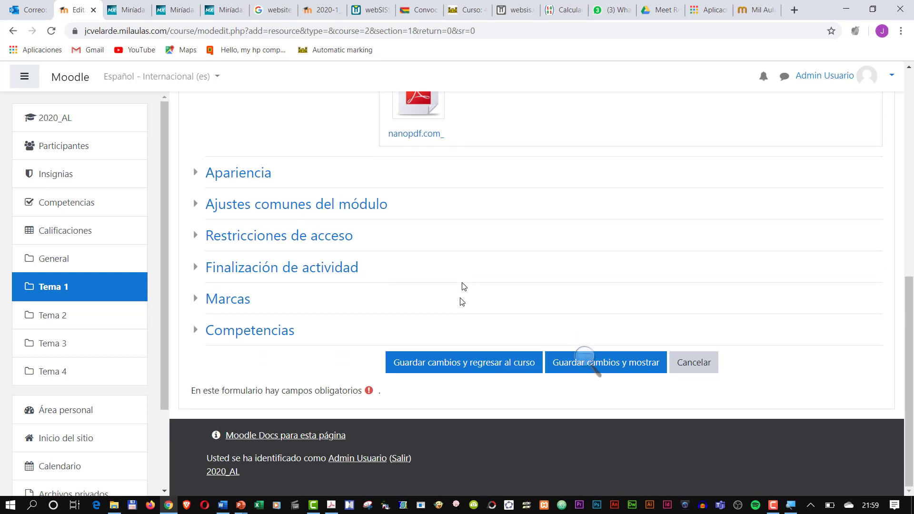
left_click(464, 366)
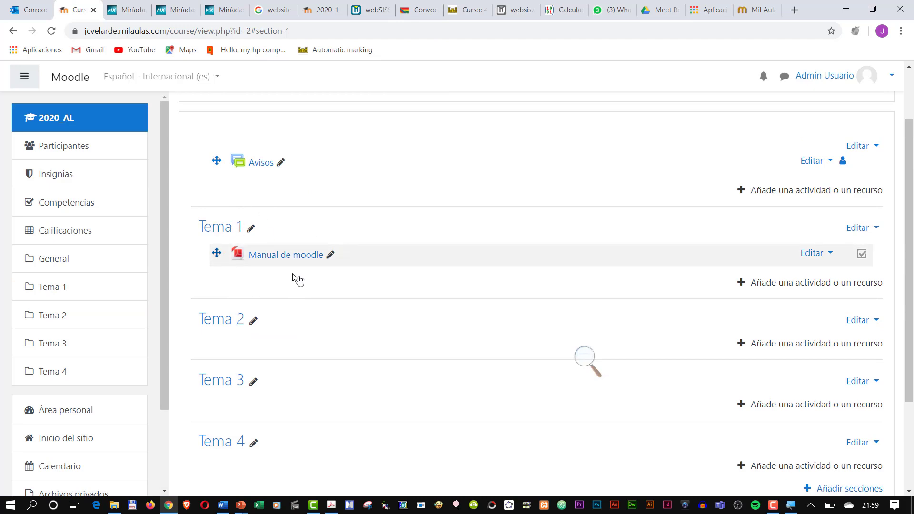
scroll(312, 257, "down", 3)
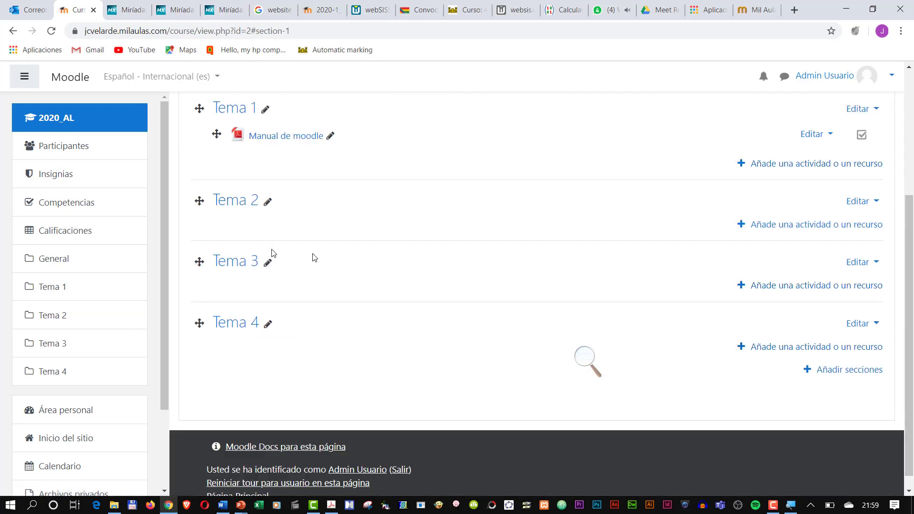
scroll(274, 267, "up", 3)
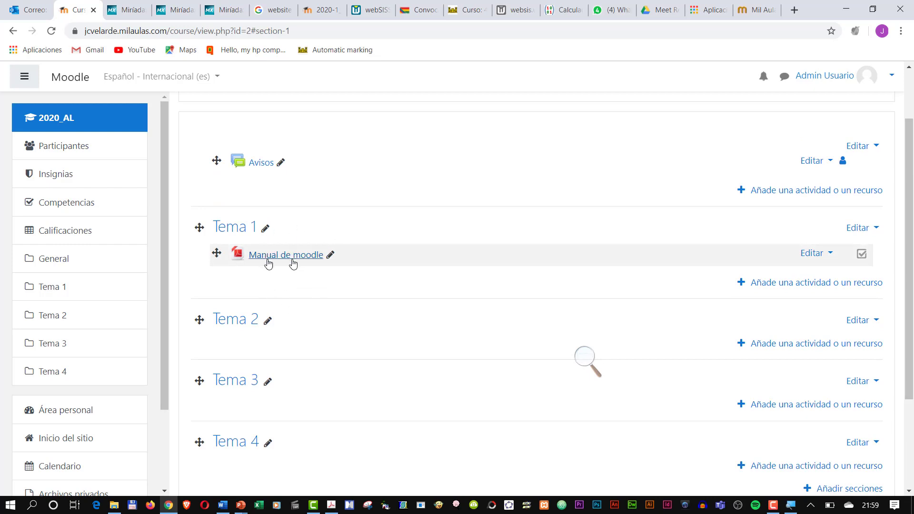
left_click(812, 261)
left_click(674, 288)
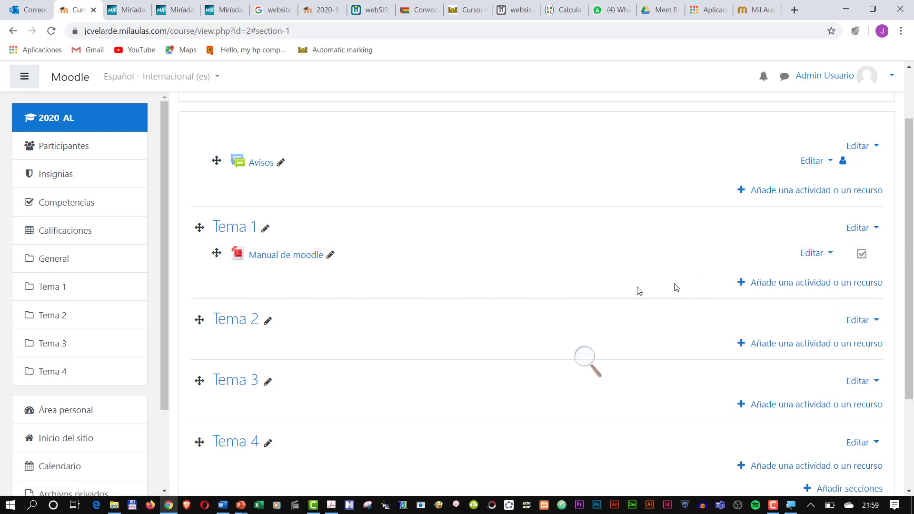
Add a Carpeta resource to Tema 1 and name it Libros de la materia.
left_click(803, 283)
scroll(422, 295, "down", 10)
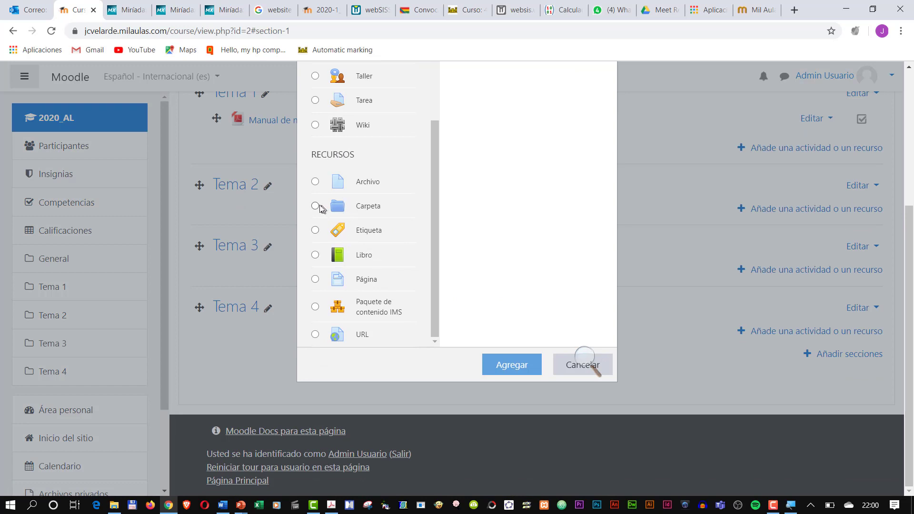
left_click(315, 206)
left_click(512, 365)
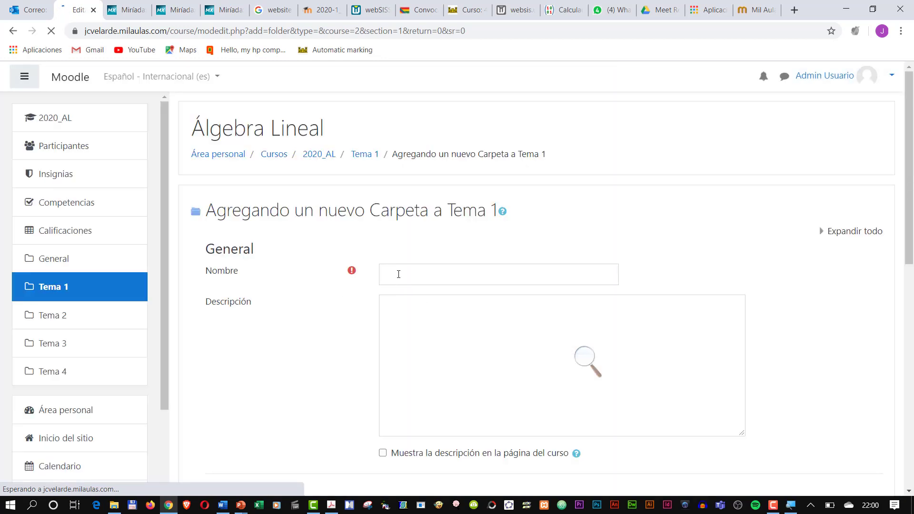
left_click(399, 274)
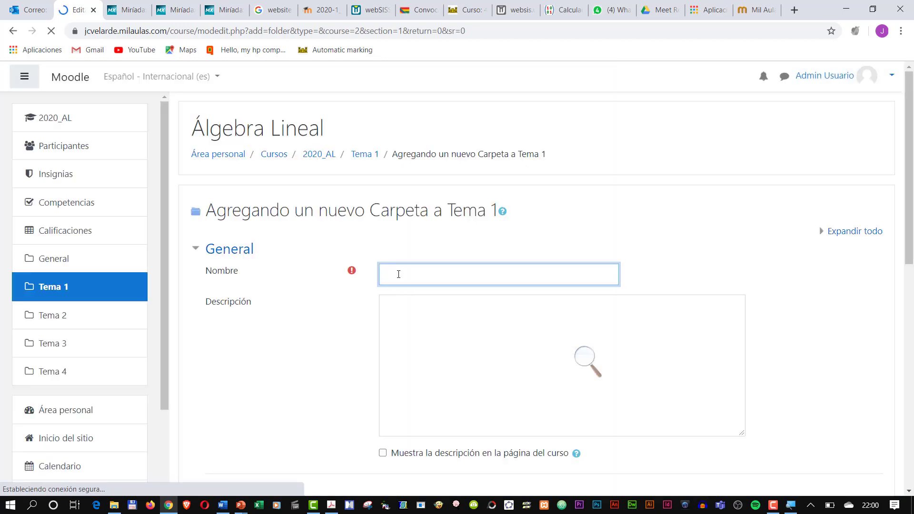
type("Libros de la materia")
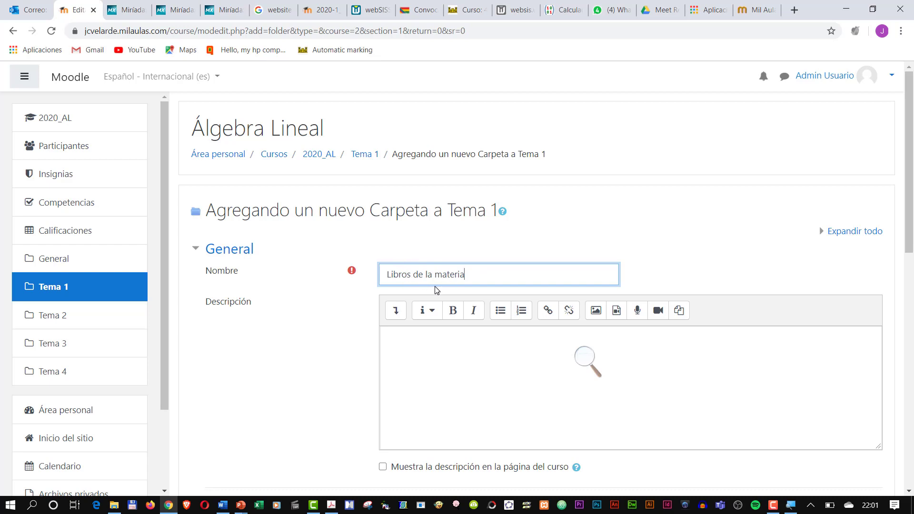
Add the two Carlos-free neighbouring textbook PDFs below Algebra Lineal Aplicaciones calculo.pdf to the folder's content, then save and return to the course.
scroll(435, 290, "down", 6)
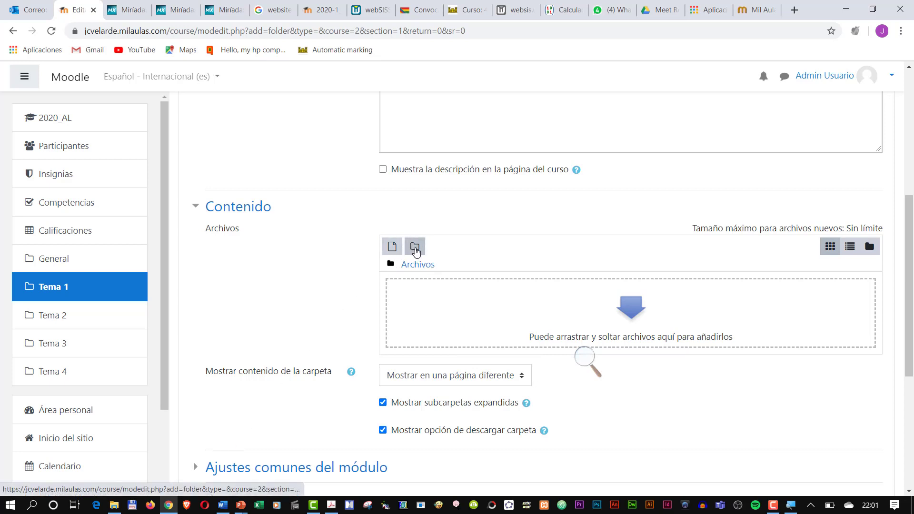
left_click(132, 505)
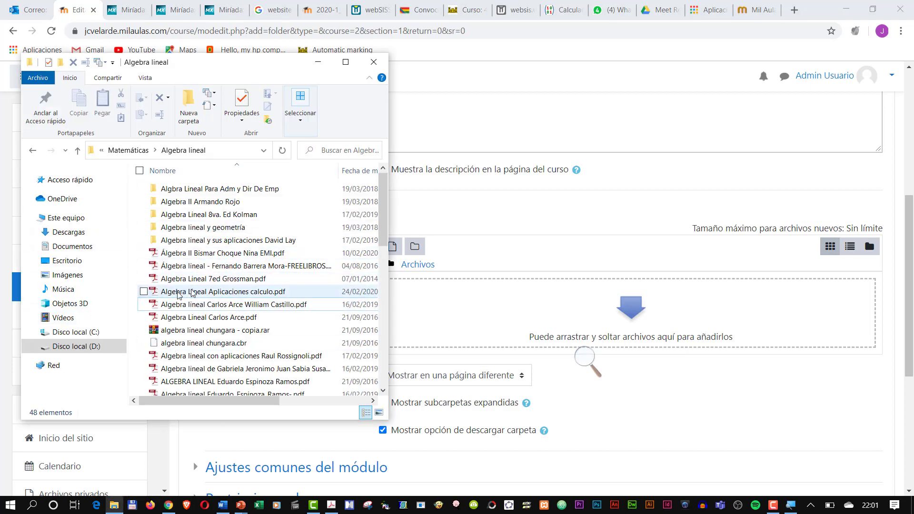
left_click(144, 305)
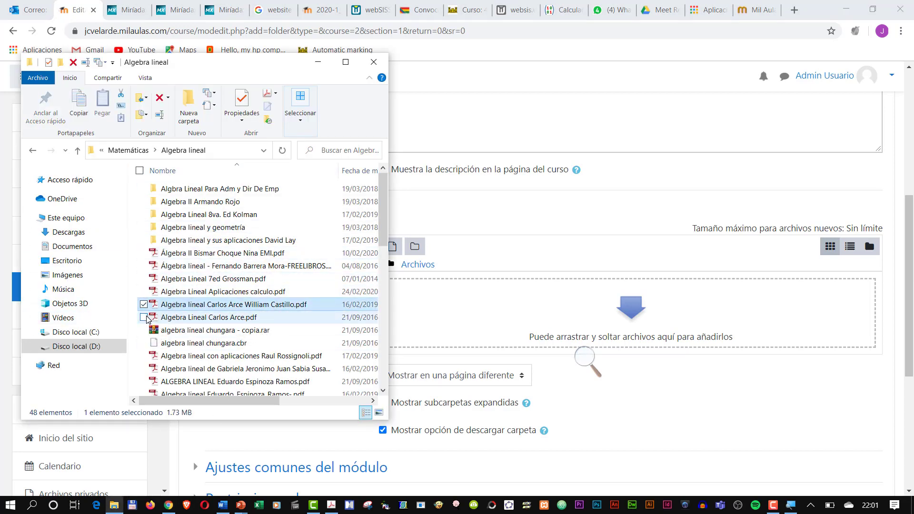
left_click(144, 318)
left_click_drag(208, 307, 467, 315)
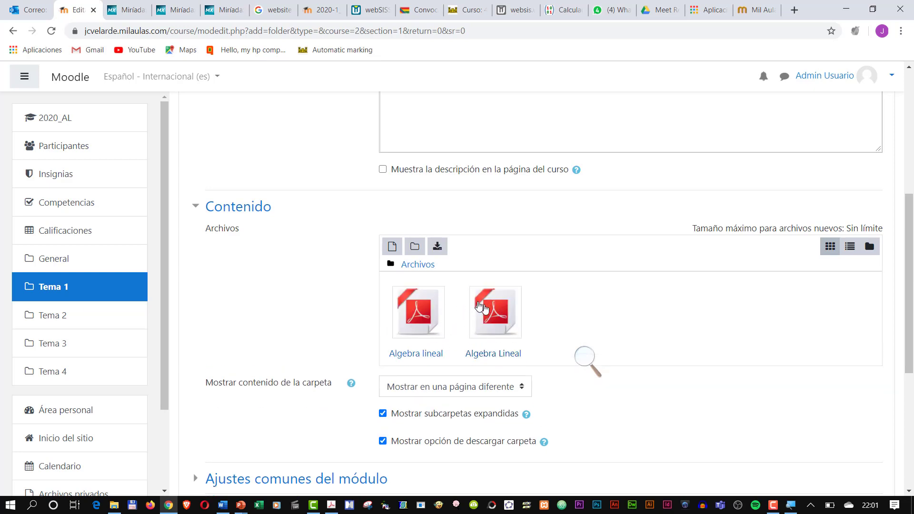
scroll(414, 371, "down", 5)
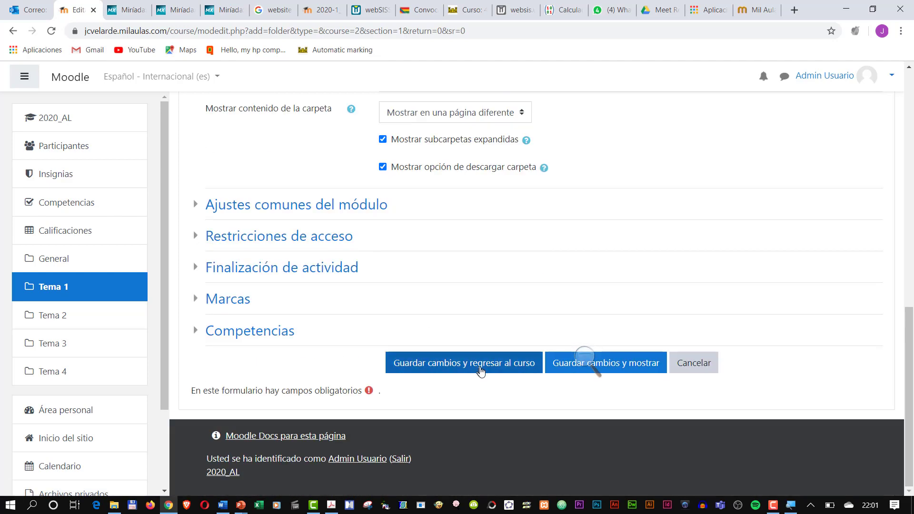
left_click(482, 364)
left_click(815, 189)
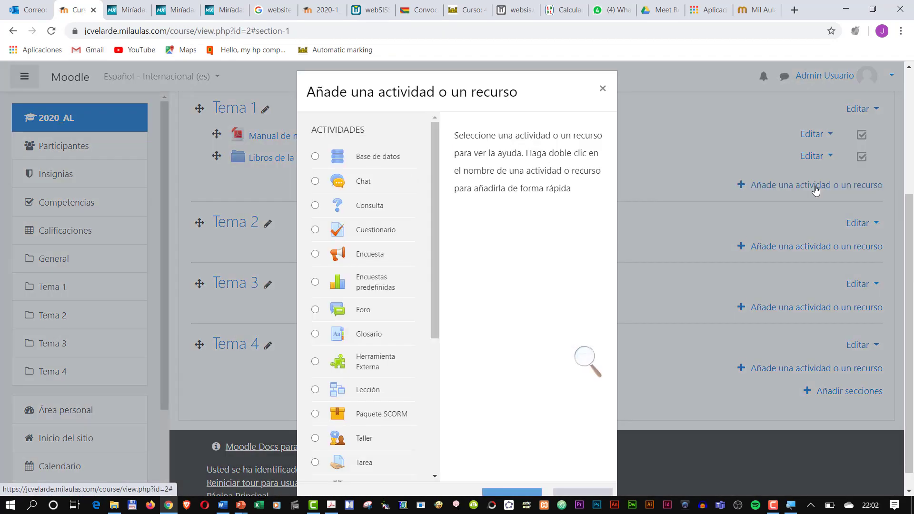
left_click_drag(434, 256, 455, 393)
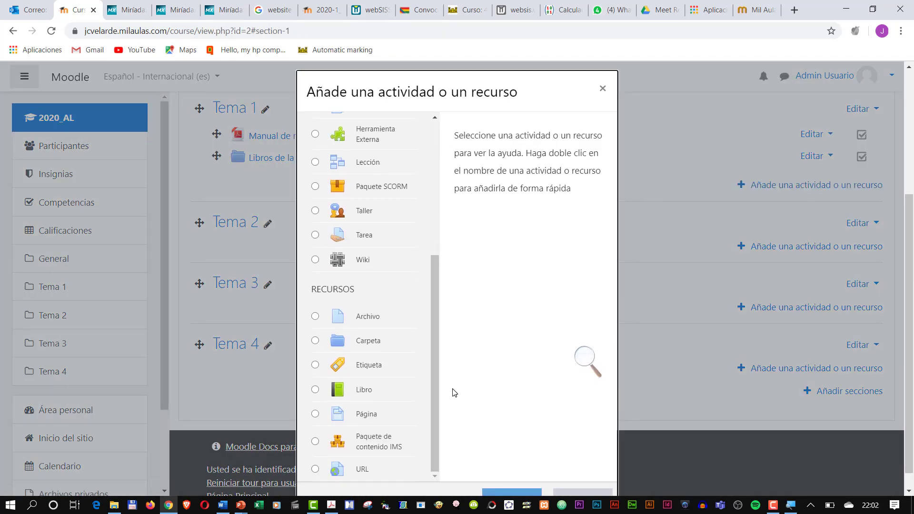
left_click(315, 365)
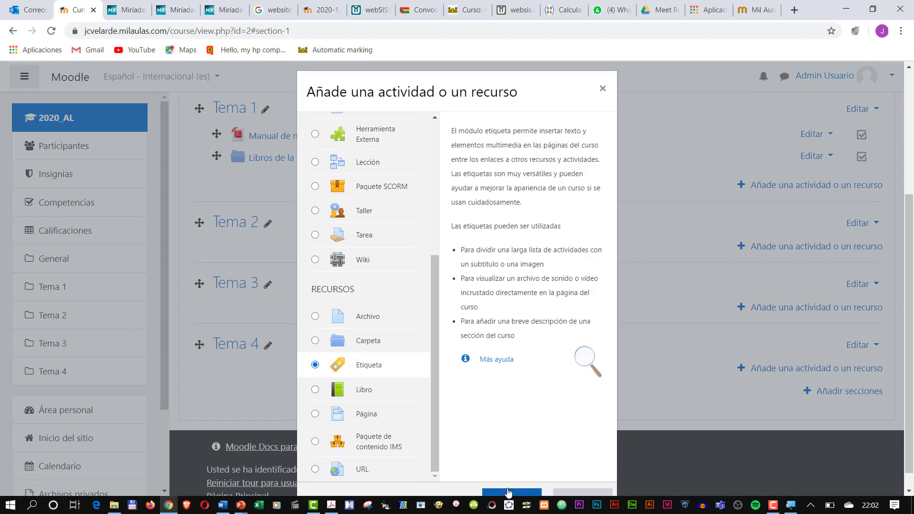
scroll(505, 466, "down", 1)
left_click(504, 473)
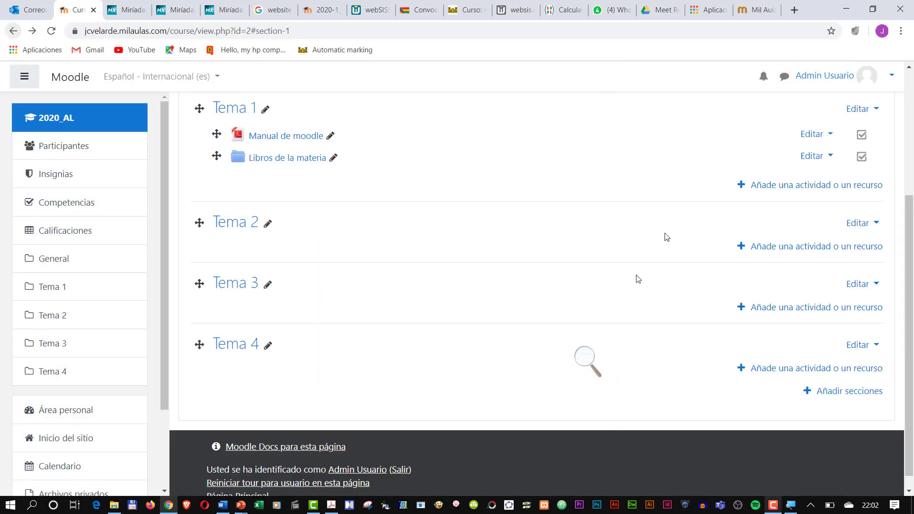
Add an Etiqueta resource to Tema 1 with the text "Actividades que debe desarrollar el estudiante".
left_click(786, 187)
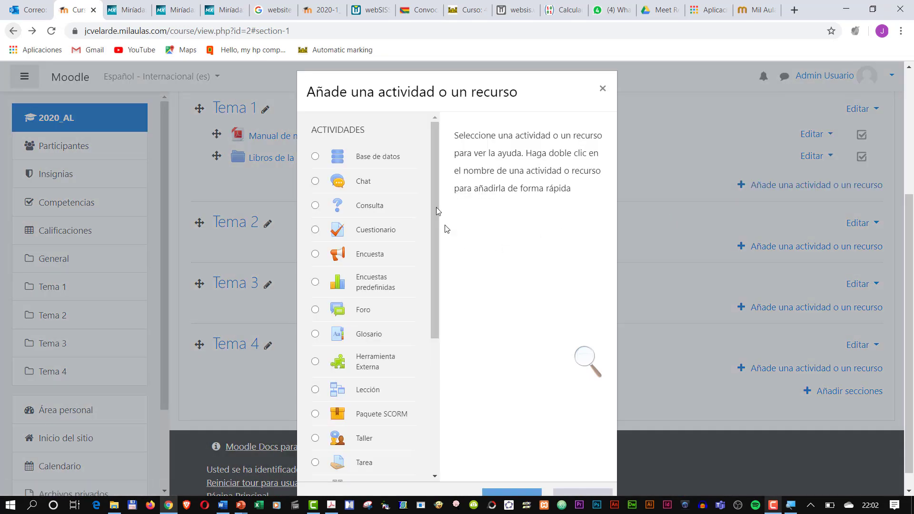
left_click_drag(435, 202, 465, 431)
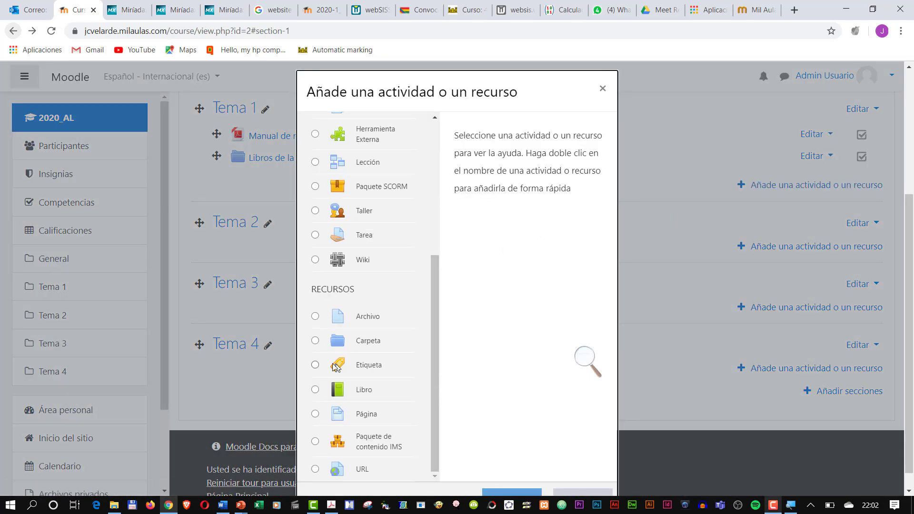
left_click(316, 365)
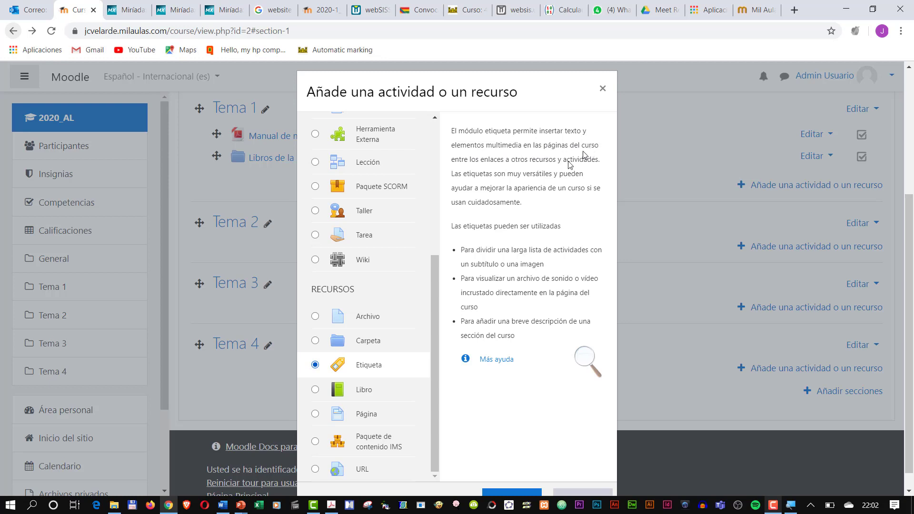
scroll(523, 424, "down", 1)
left_click(510, 476)
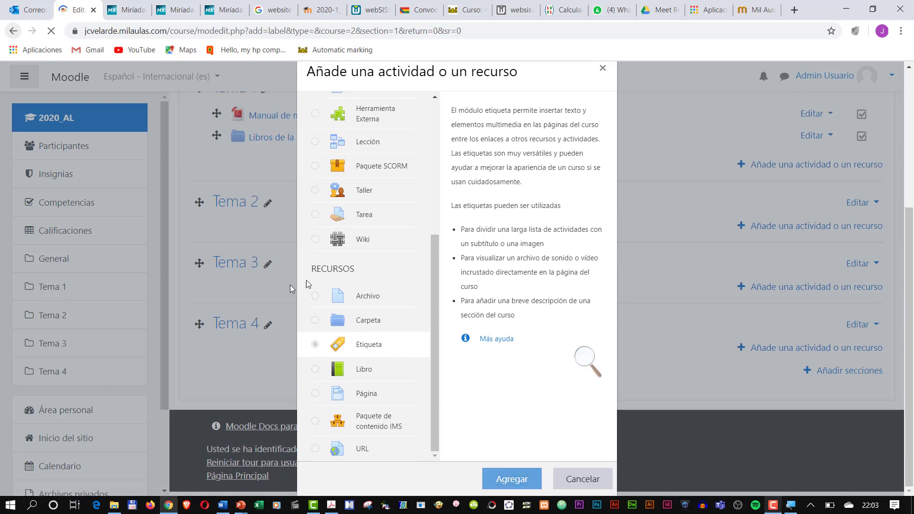
scroll(328, 273, "down", 1)
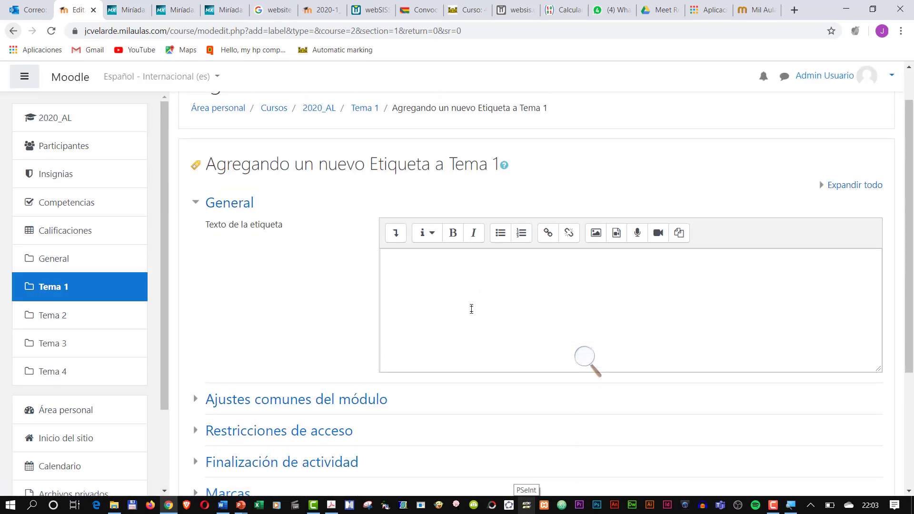
left_click(397, 263)
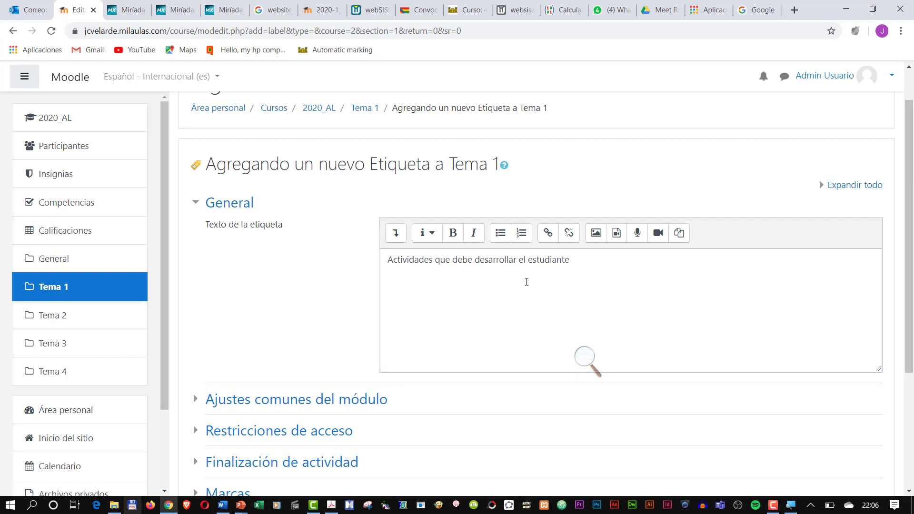
Expand the label editor's additional formatting options and select the word "Actividades" in the text.
left_click(526, 282)
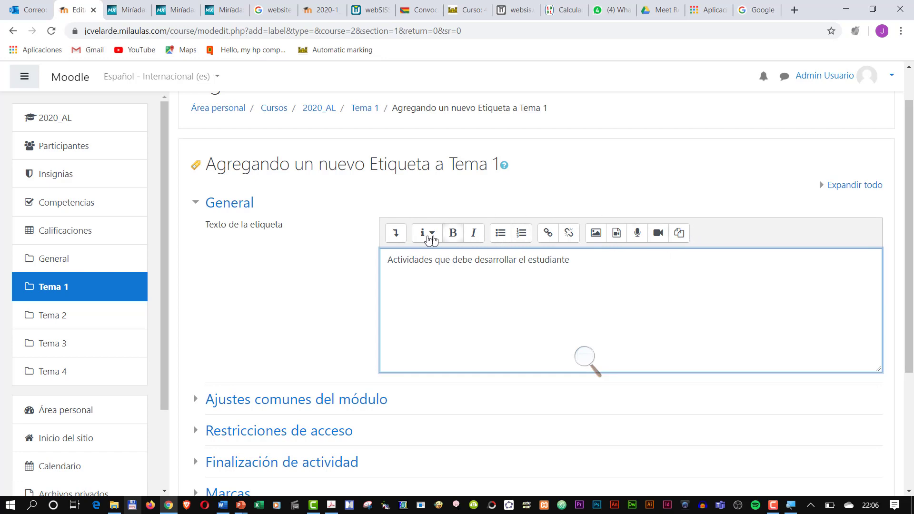
left_click(397, 234)
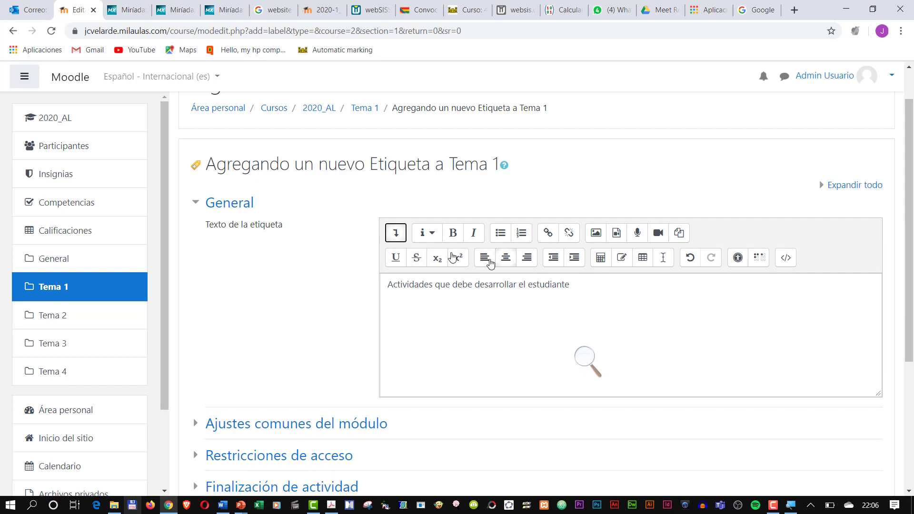
left_click(396, 234)
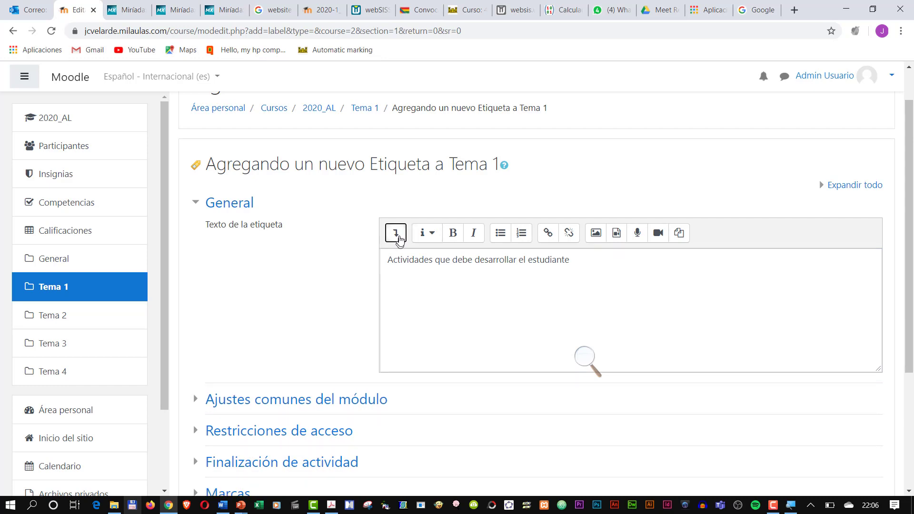
left_click(398, 237)
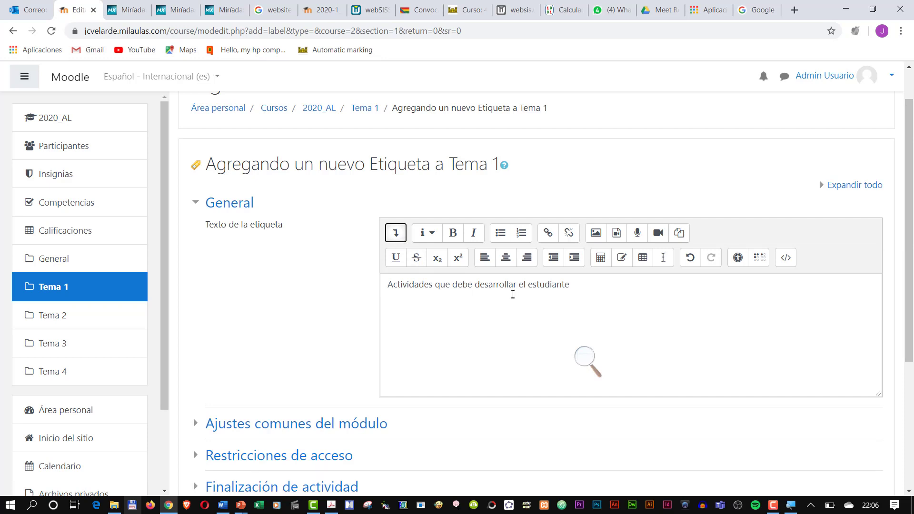
double_click(413, 283)
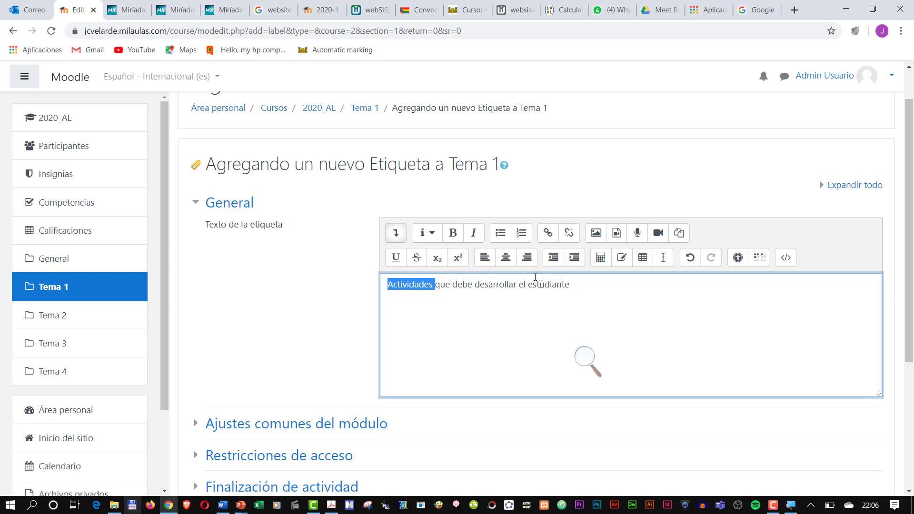
Start a new line below the label text and upload ico_problemas_matematicos.png from the Imágenes folder as its image.
left_click(471, 285)
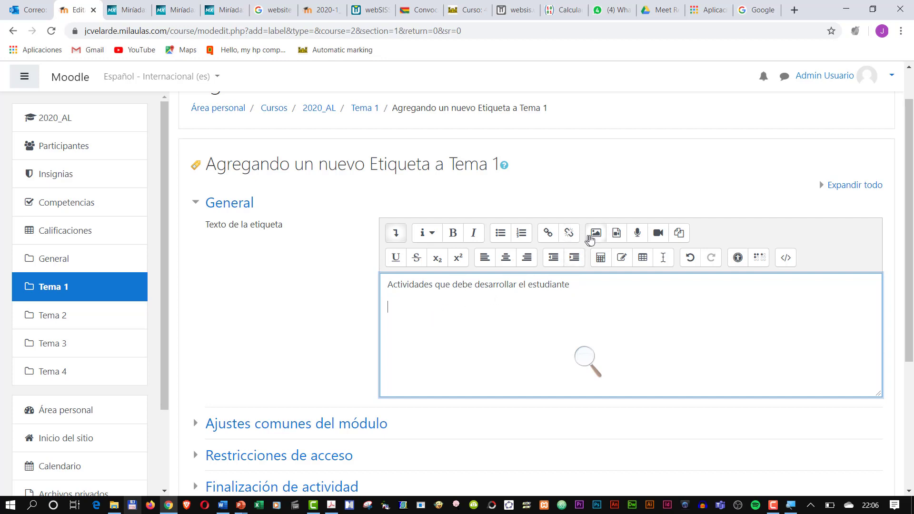
left_click(597, 235)
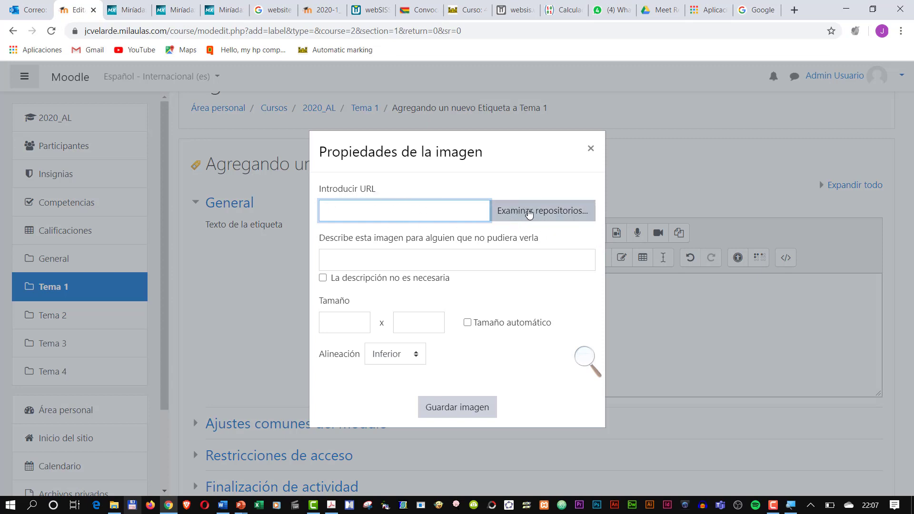
left_click(530, 214)
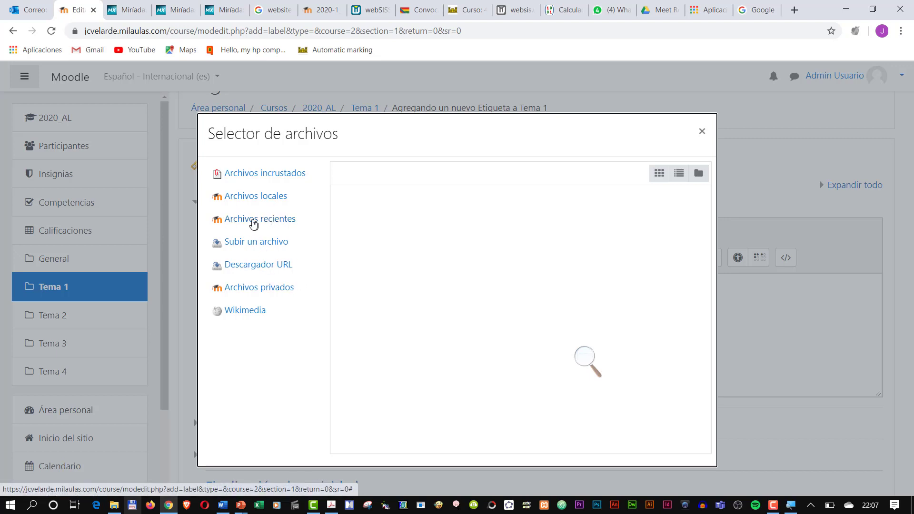
left_click(252, 243)
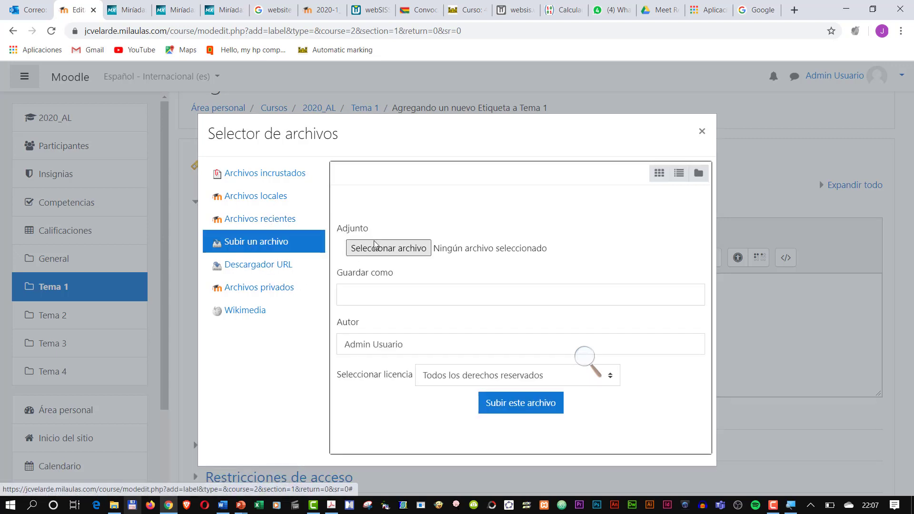
left_click(389, 248)
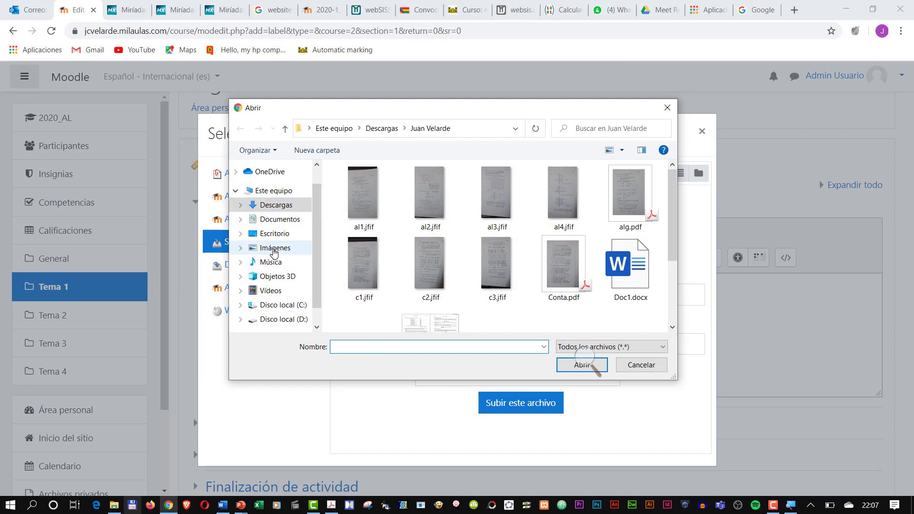
left_click(273, 251)
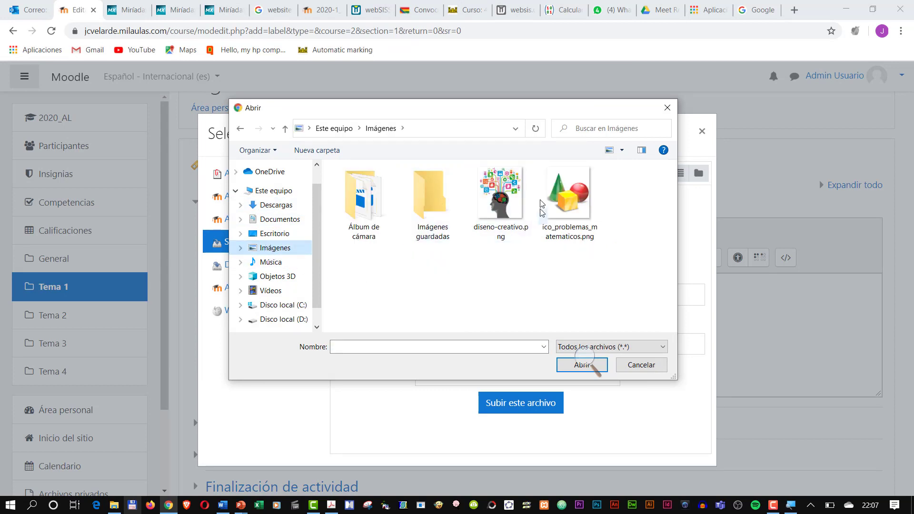
left_click(568, 195)
left_click(576, 365)
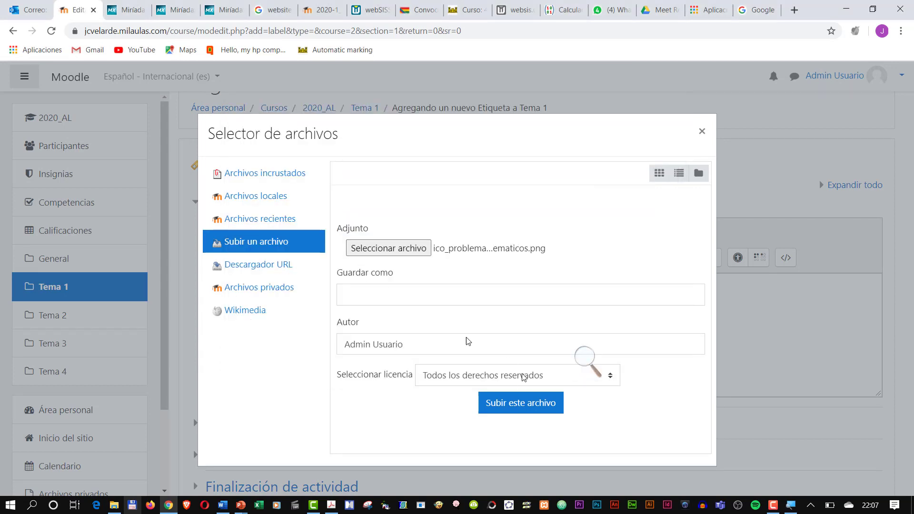
left_click(509, 408)
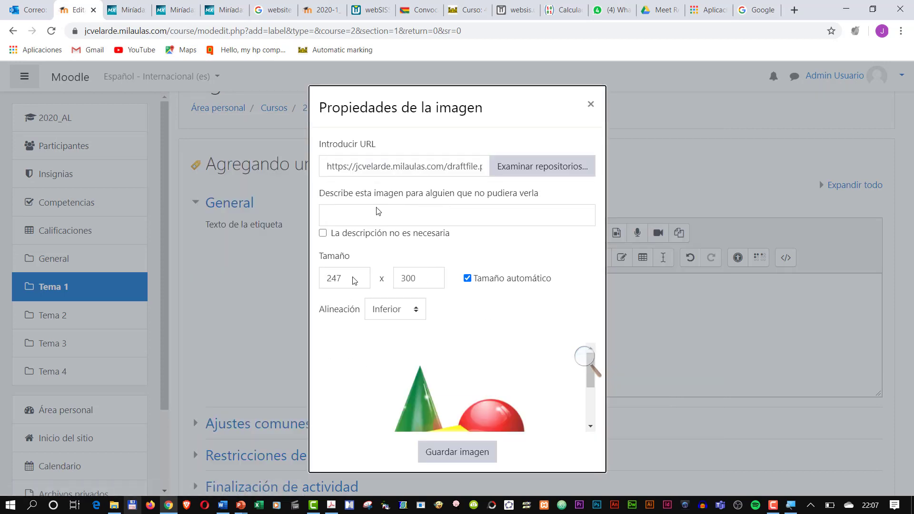
Mark the image description as not necessary and save the uploaded picture into the label text.
left_click(323, 234)
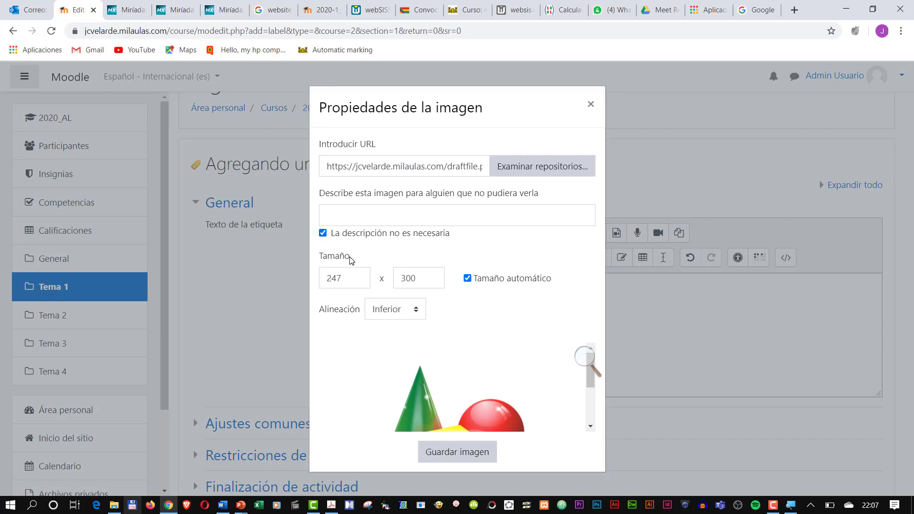
left_click(476, 456)
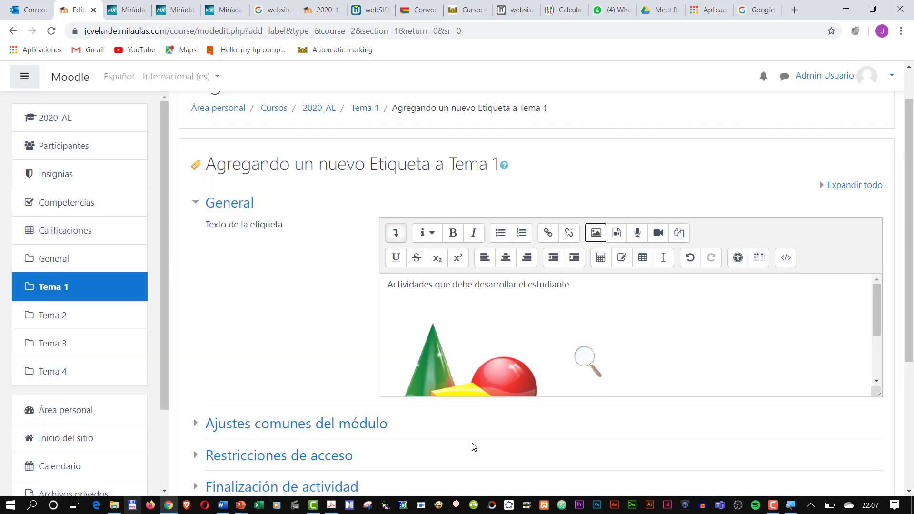
scroll(508, 332, "down", 3)
scroll(517, 336, "up", 3)
scroll(572, 313, "down", 2)
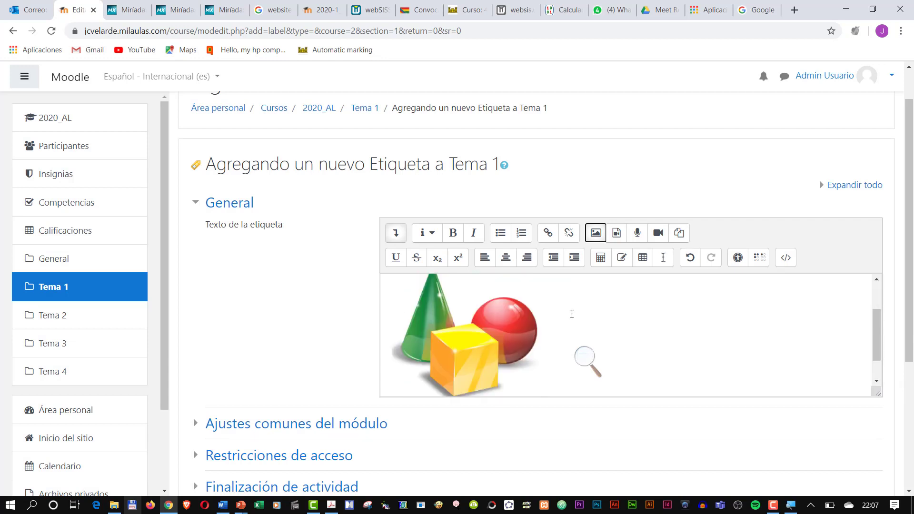
Place the cursor beside the geometric shapes picture and open the image properties for inserting another image.
left_click(567, 352)
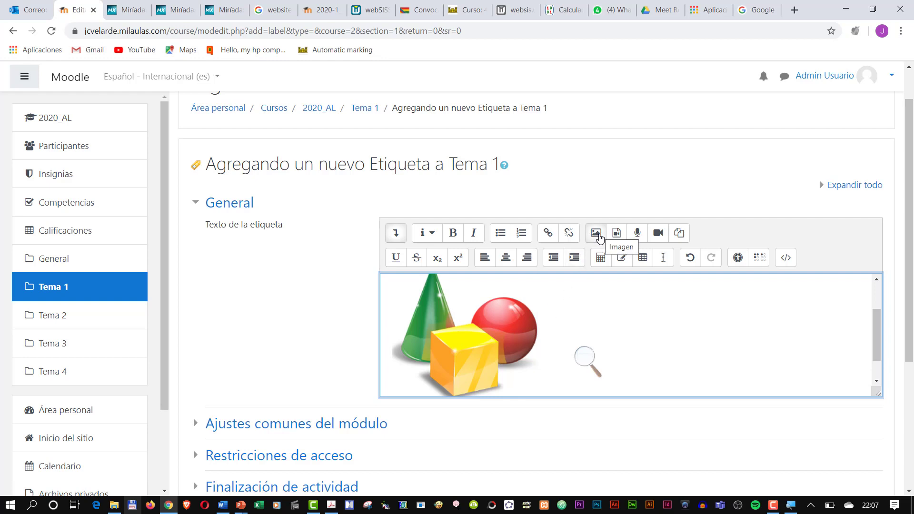
scroll(585, 281, "down", 1)
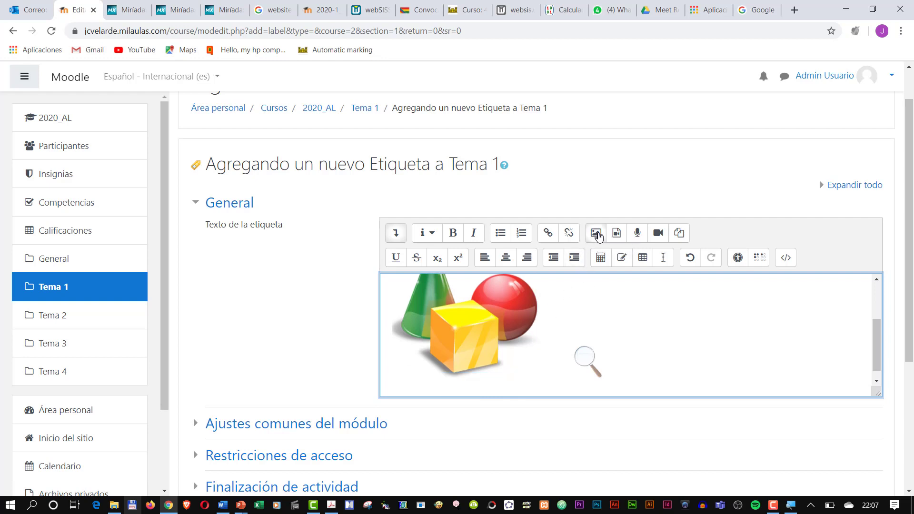
left_click(597, 234)
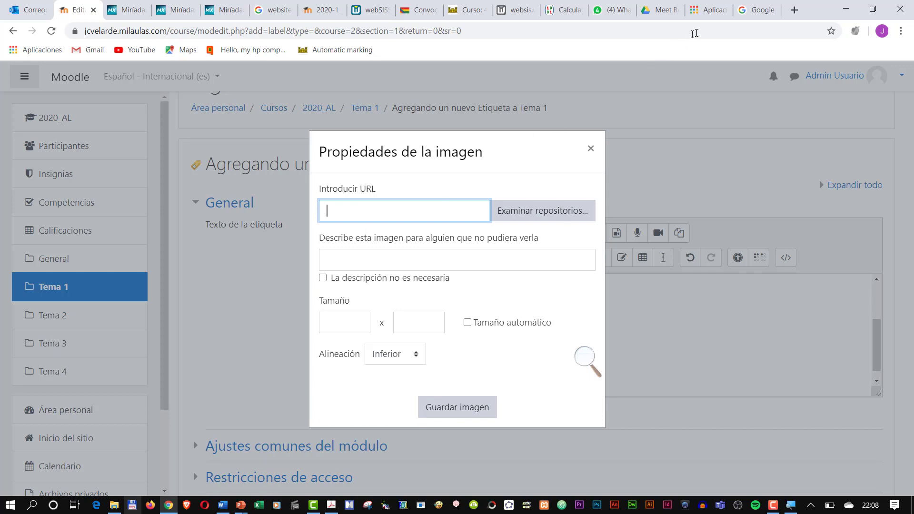
Switch to Google and search for images of "oficina".
left_click(754, 11)
type("oficina")
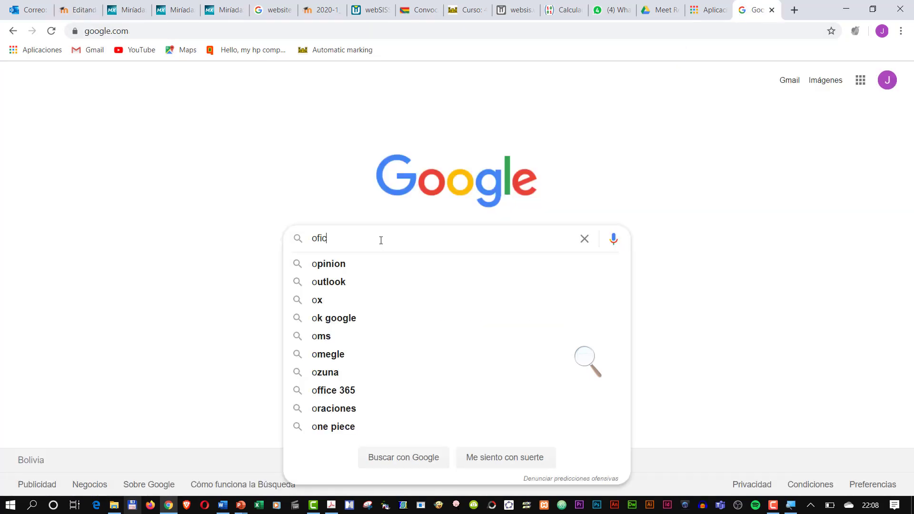
key("Return")
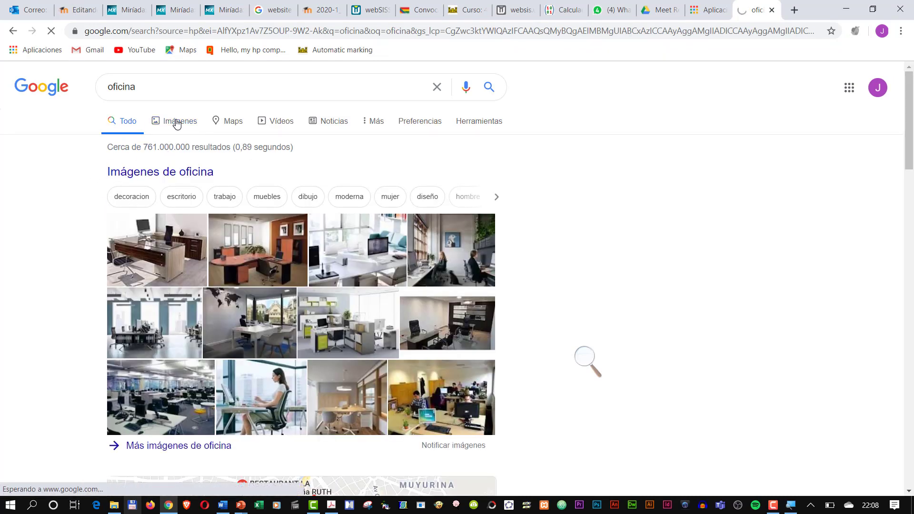
left_click(177, 122)
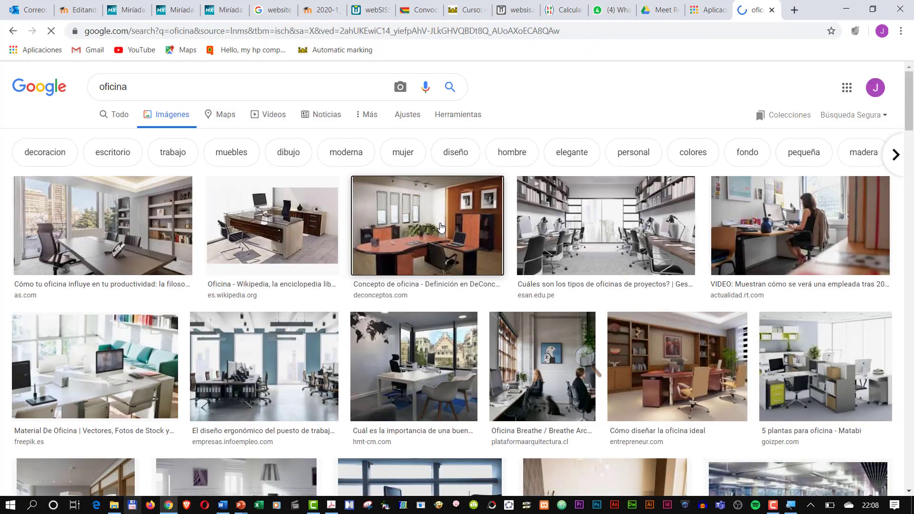
Open the deconceptos.com office picture in its own browser tab and copy its image address.
left_click(441, 228)
right_click(686, 192)
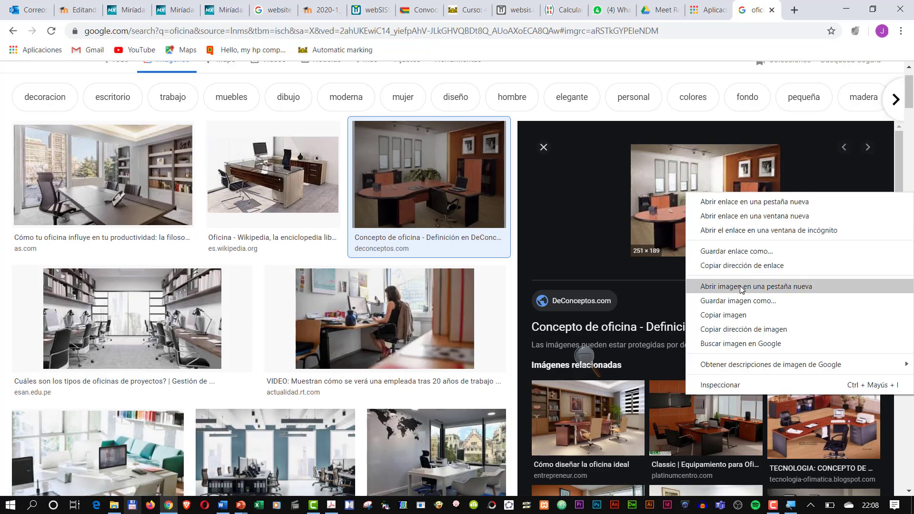
left_click(786, 287)
left_click(758, 10)
left_click(420, 33)
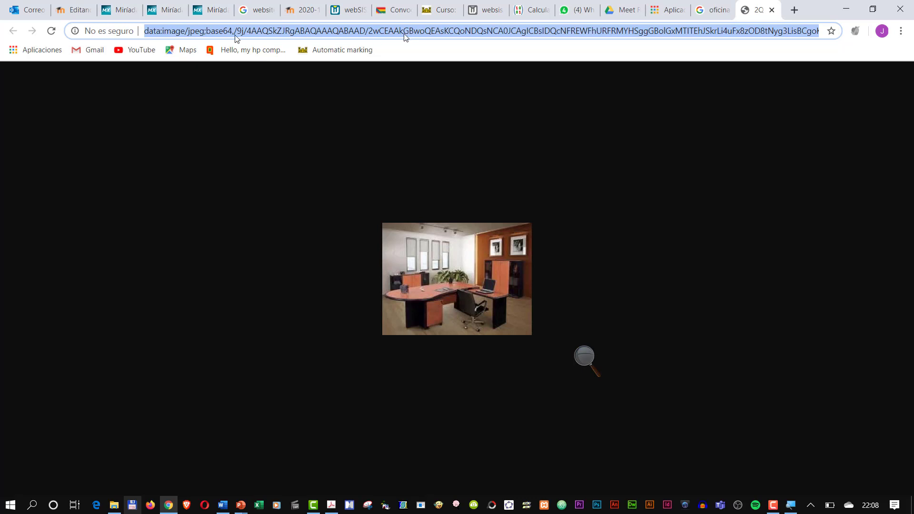
Back in Moodle, insert the office picture from its copied address, marking the description as not necessary.
left_click(76, 13)
left_click(332, 210)
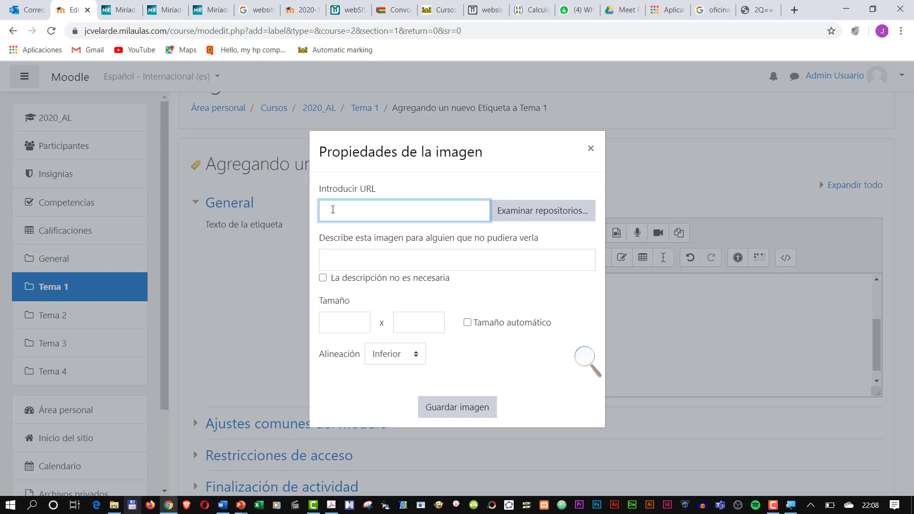
key("ctrl+v")
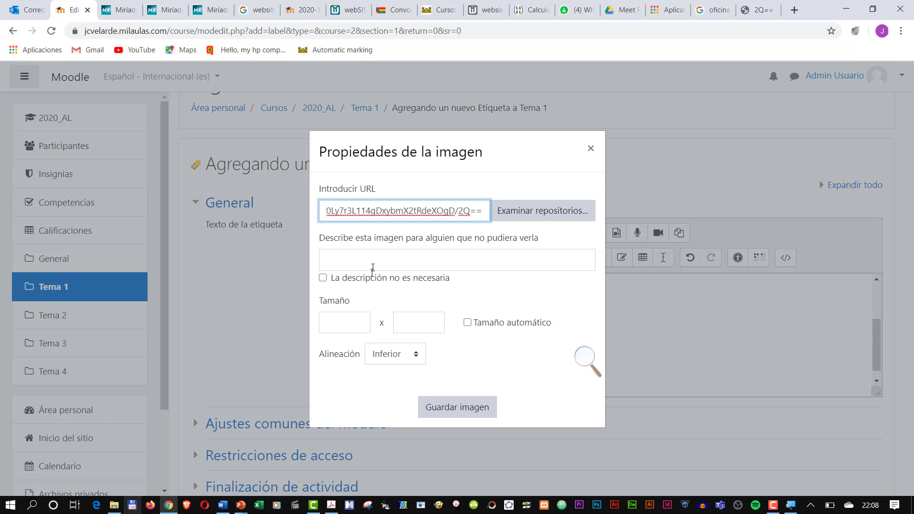
key("Tab")
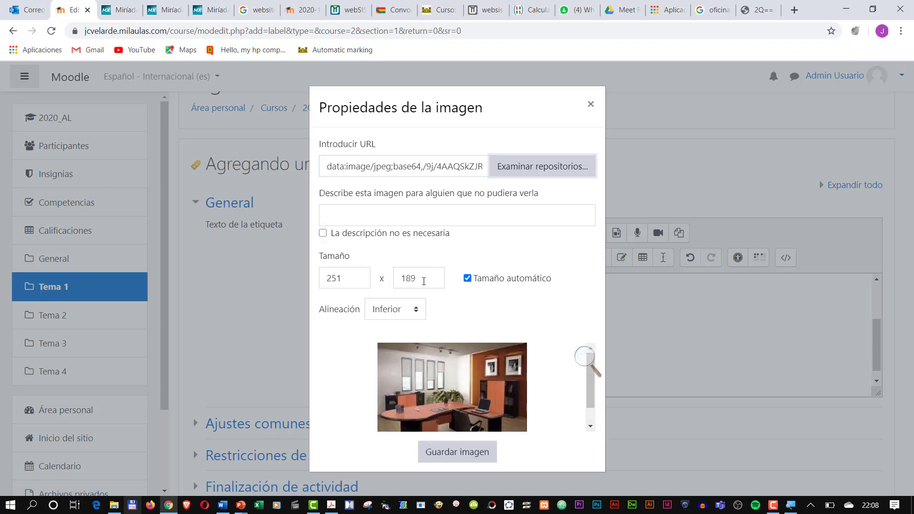
left_click(323, 233)
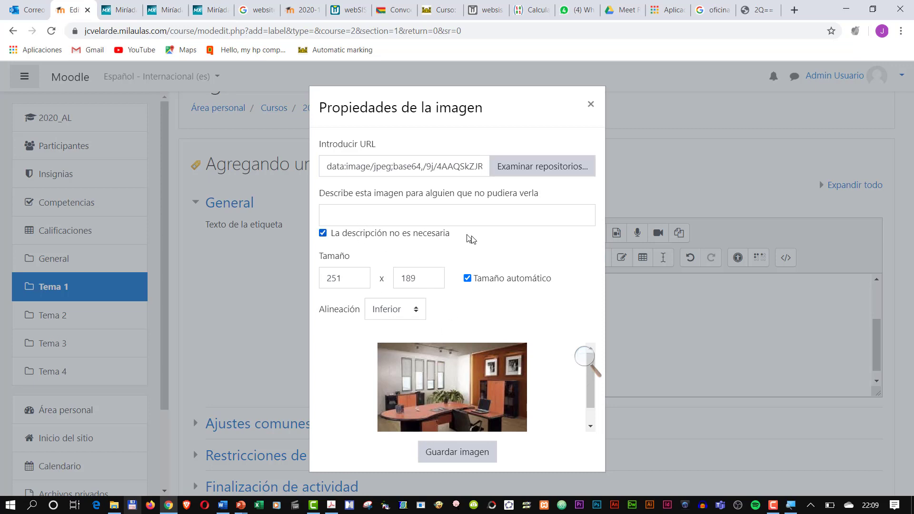
left_click(457, 452)
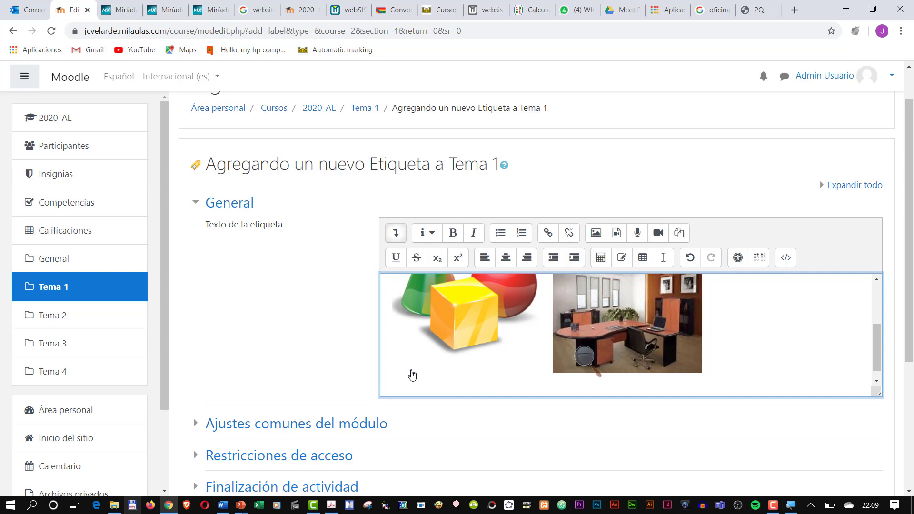
Go to the YouTube results for "camtasia 2019 tutorial español", open the video "Camtasia 2019 explicación en Español" and pause it.
left_click(758, 11)
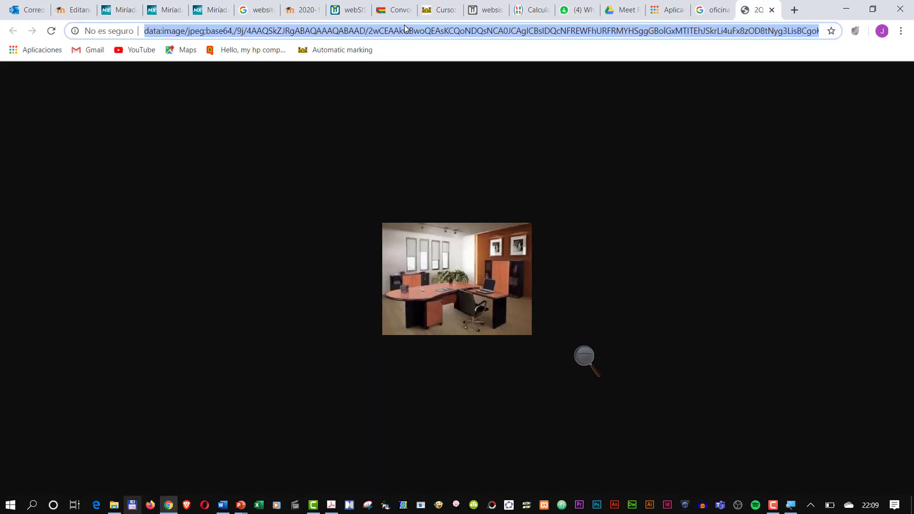
type("y")
key("Return")
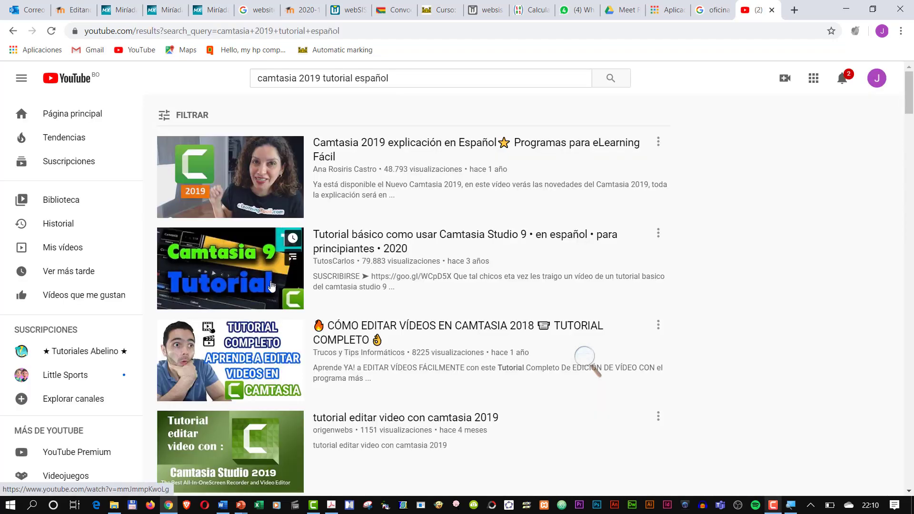
scroll(276, 310, "down", 8)
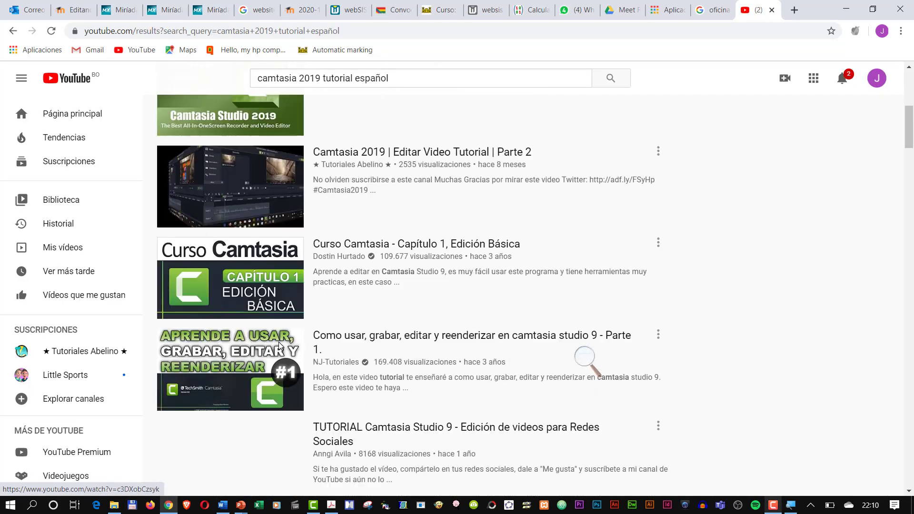
scroll(281, 333, "up", 8)
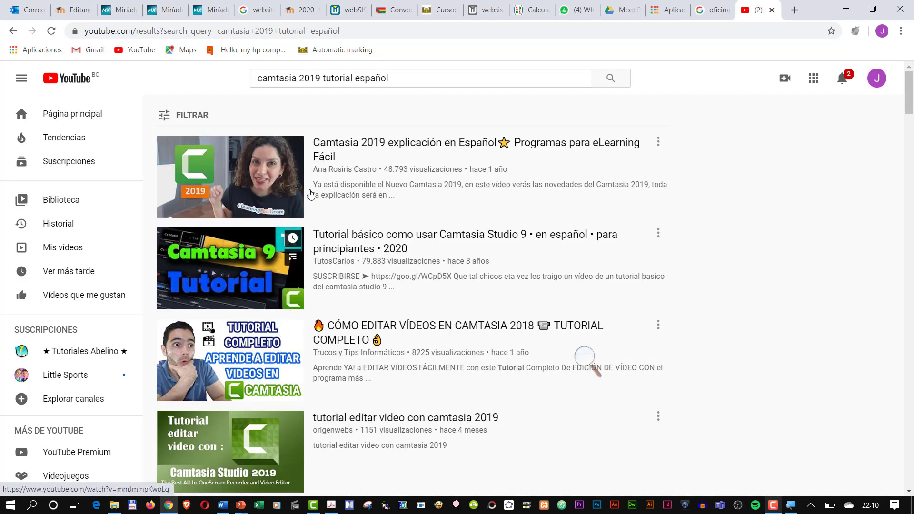
left_click(291, 215)
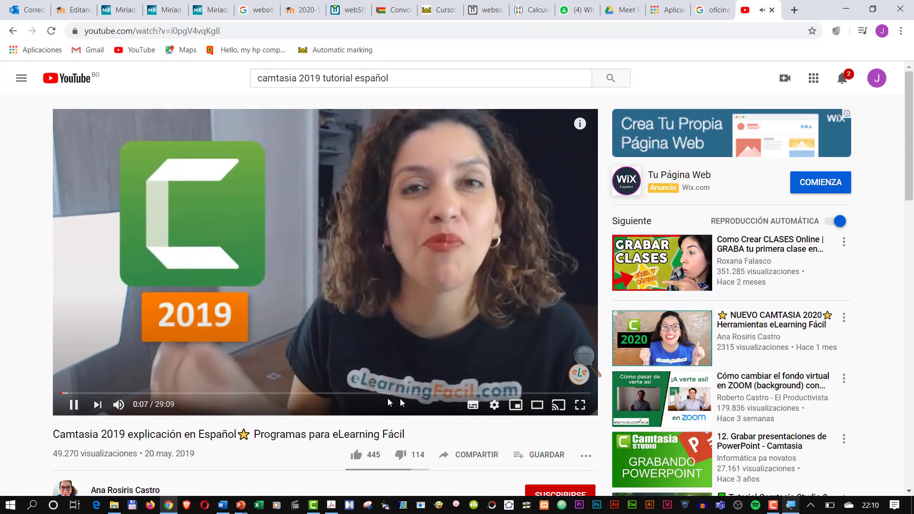
left_click(457, 323)
Copy the video's iframe embed code from its sharing options and close the embed dialog.
scroll(459, 320, "down", 2)
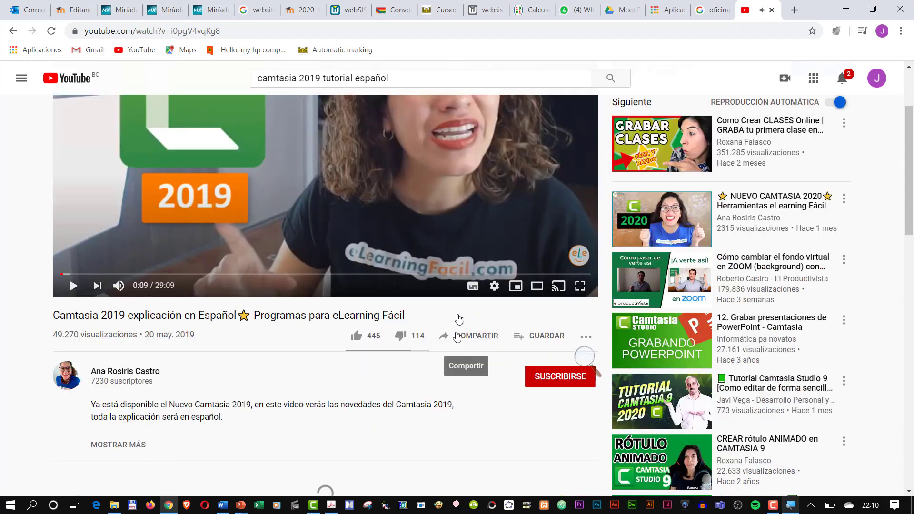
left_click(488, 337)
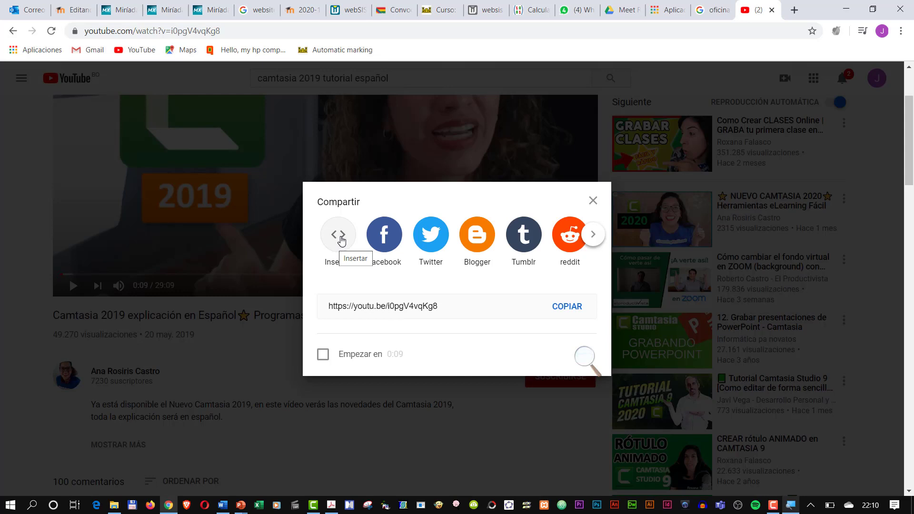
left_click(340, 238)
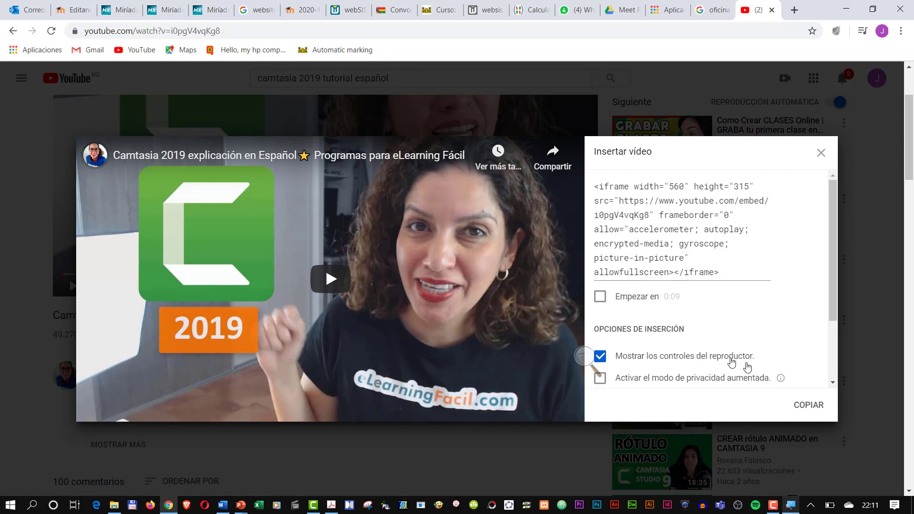
left_click(809, 405)
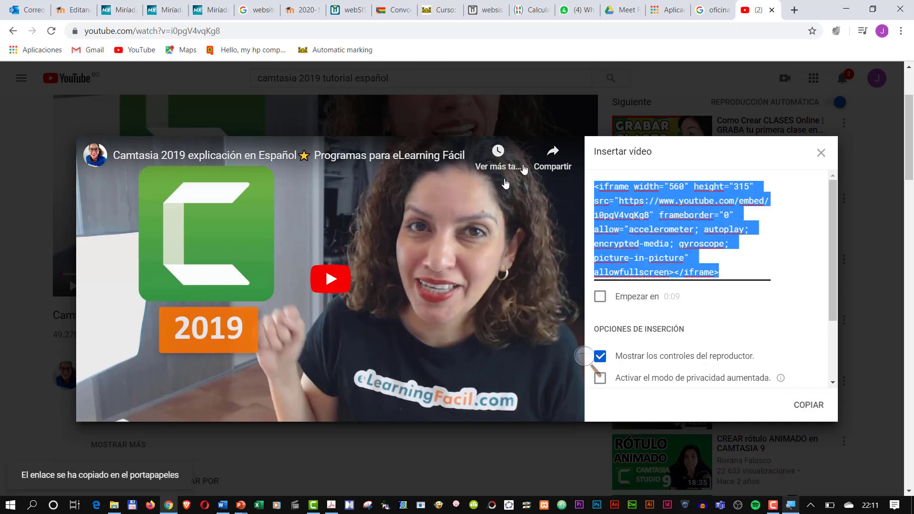
left_click(554, 290)
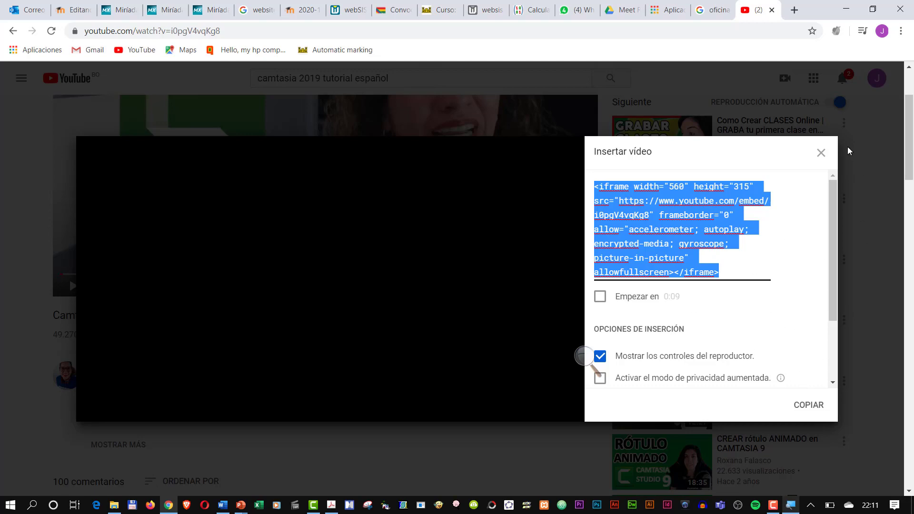
left_click(821, 153)
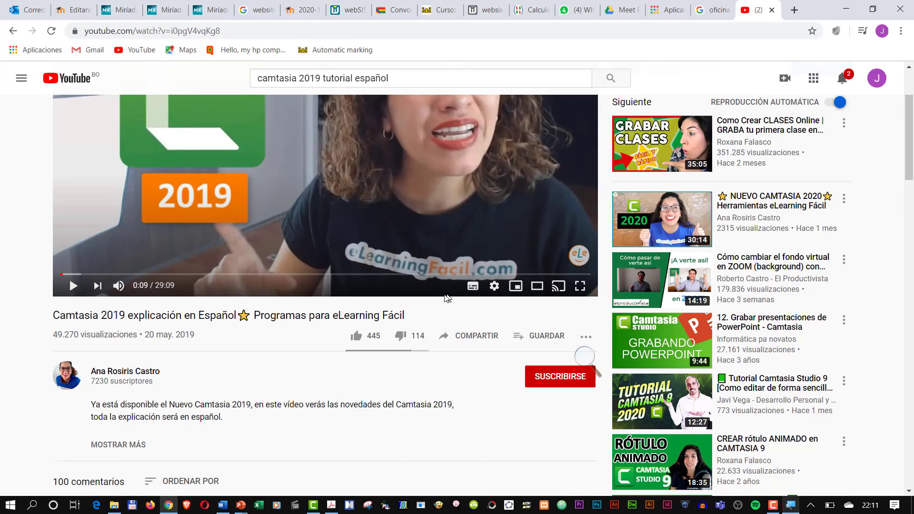
Back in Moodle, paste the copied YouTube iframe code at the end of the label's HTML source and return to the visual editor.
left_click(75, 13)
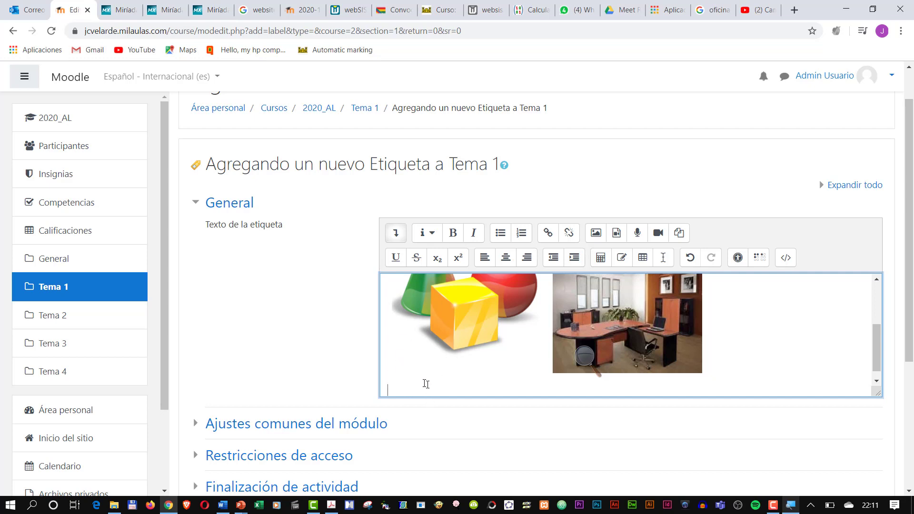
left_click(786, 258)
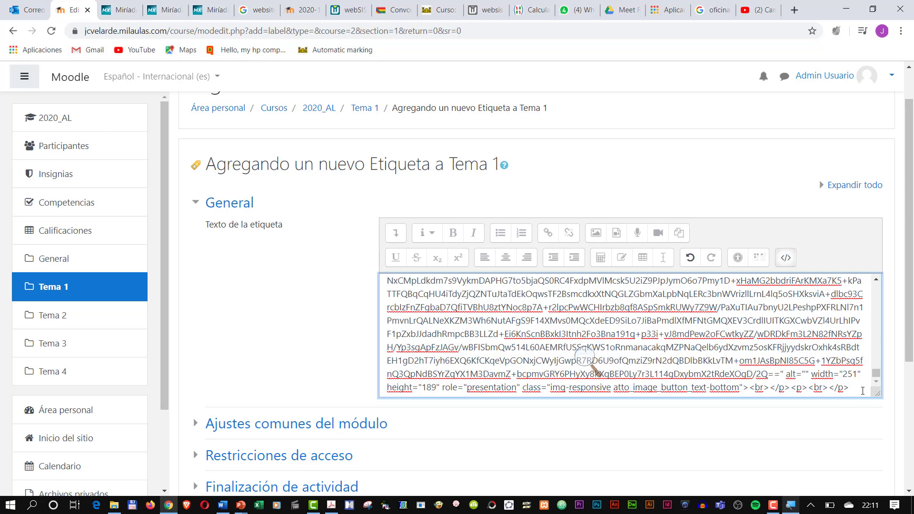
key("Return")
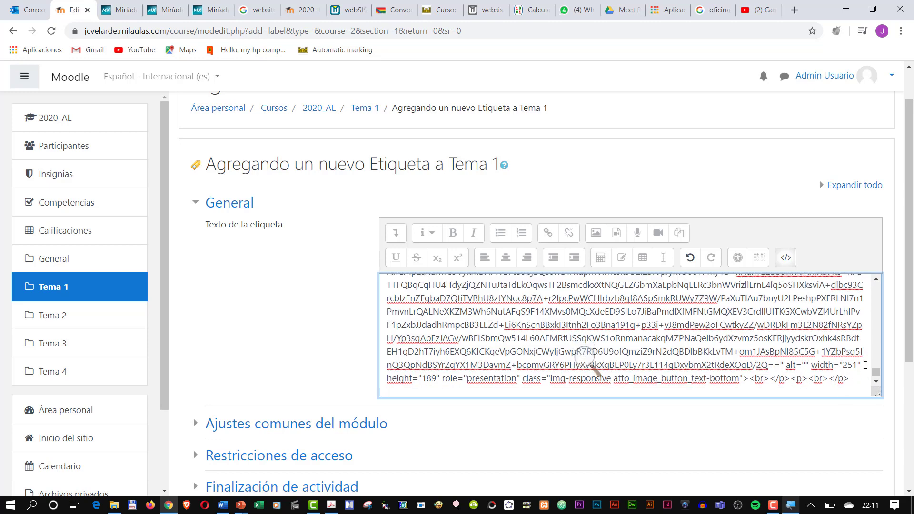
type("<iframe width=\"560\" height=\"315\" src=\"https://www.youtube.com/embed/i0pqV4vqKg8\" frameborder=\"0\" allow=\"accelerometer; autoplay; encrypted-media; gyroscope; picture-in-picture\" allowfullscreen></iframe>")
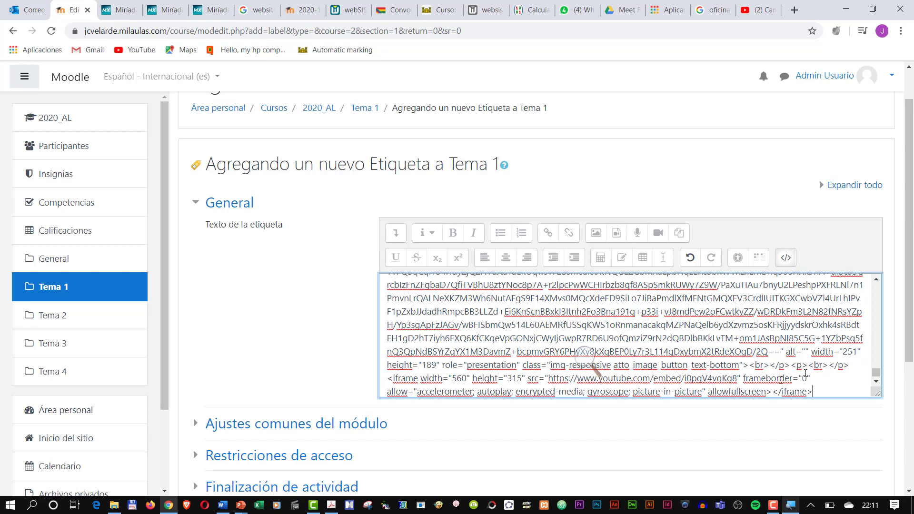
left_click_drag(386, 381, 817, 390)
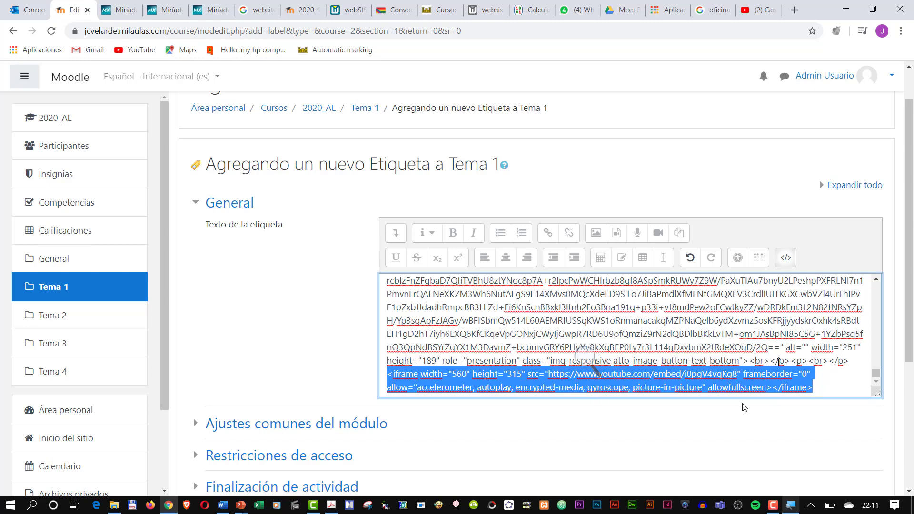
left_click(786, 259)
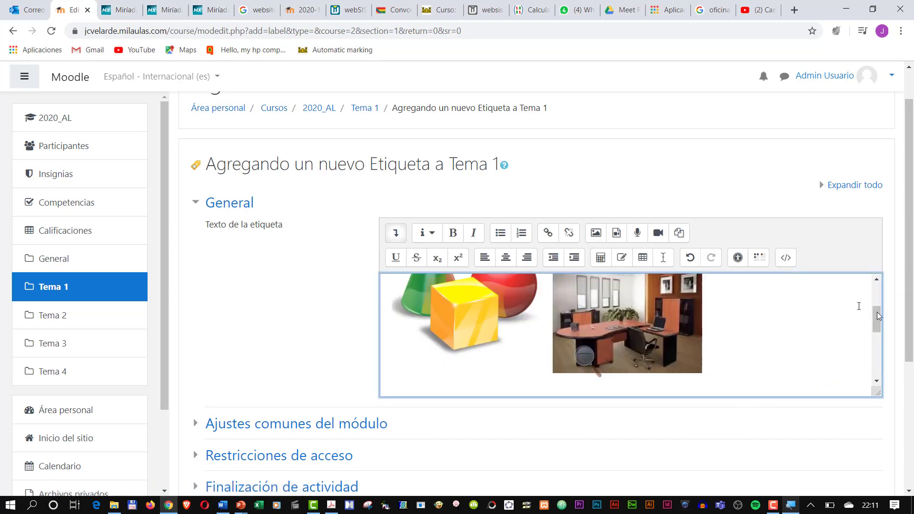
Check the embedded video in the label text, then save the label and return to the course.
left_click_drag(877, 315, 884, 369)
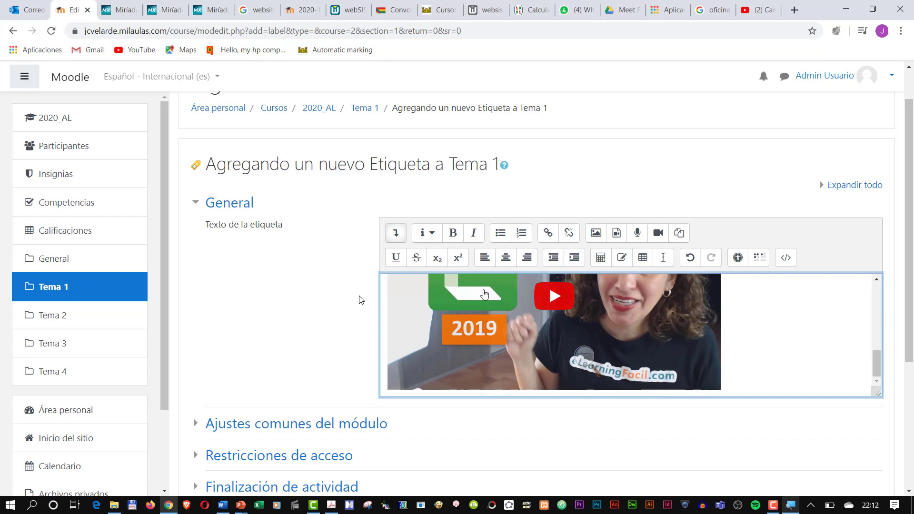
scroll(356, 304, "down", 2)
scroll(356, 305, "down", 2)
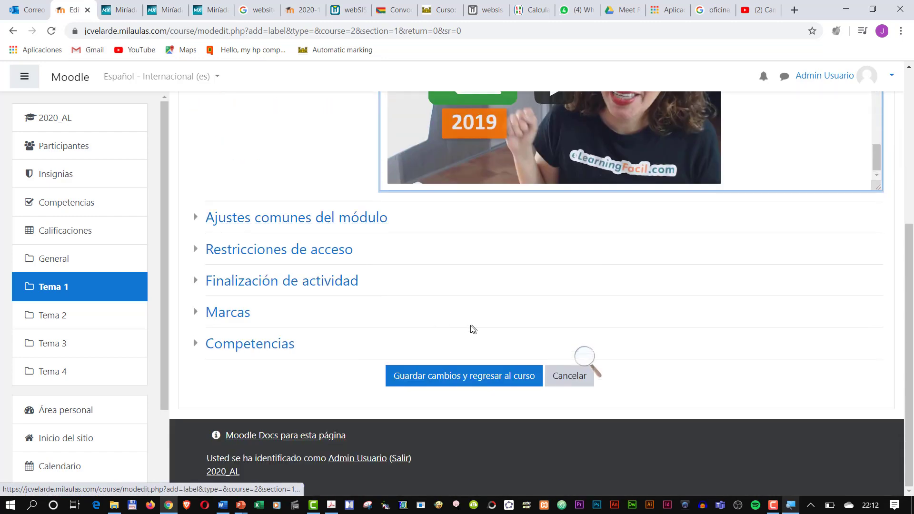
left_click(479, 382)
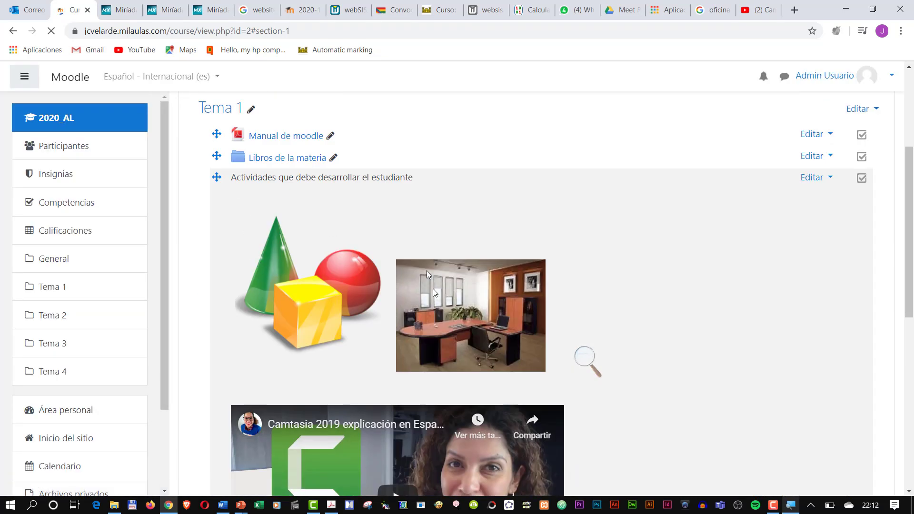
Play the embedded Camtasia 2019 video on the course page to test it.
scroll(404, 278, "down", 5)
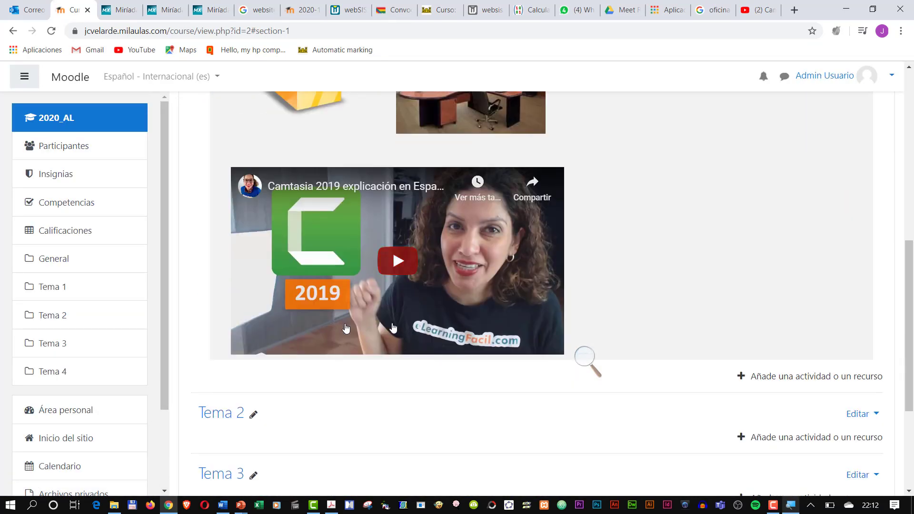
left_click(399, 255)
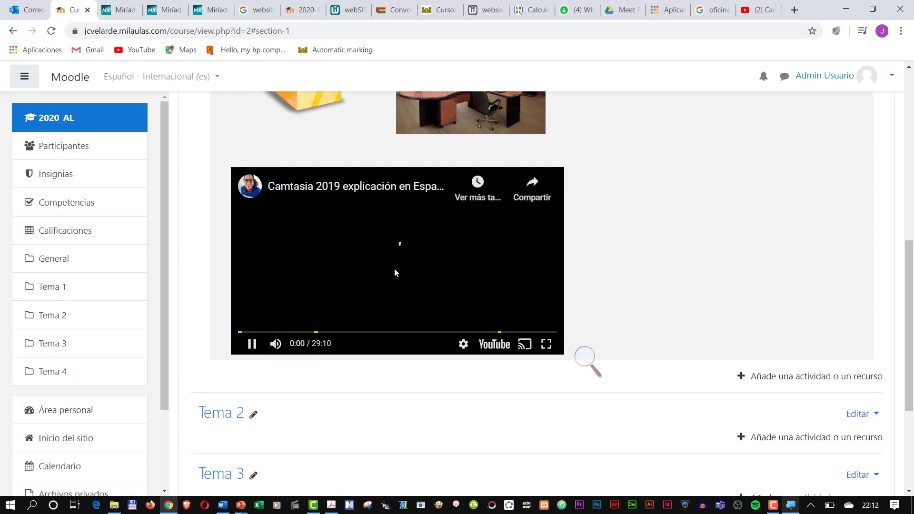
scroll(736, 278, "up", 8)
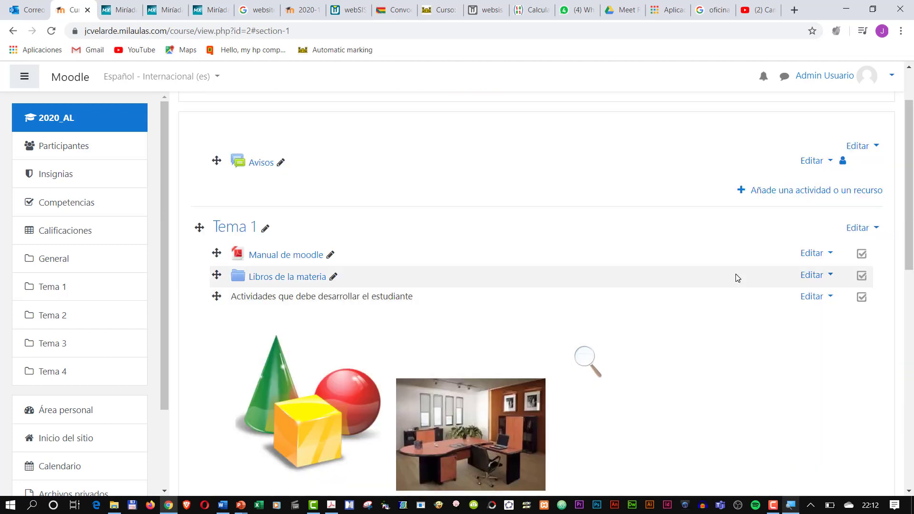
Add a URL resource to Tema 1 and name it "Aprender Photoshop".
scroll(736, 277, "down", 11)
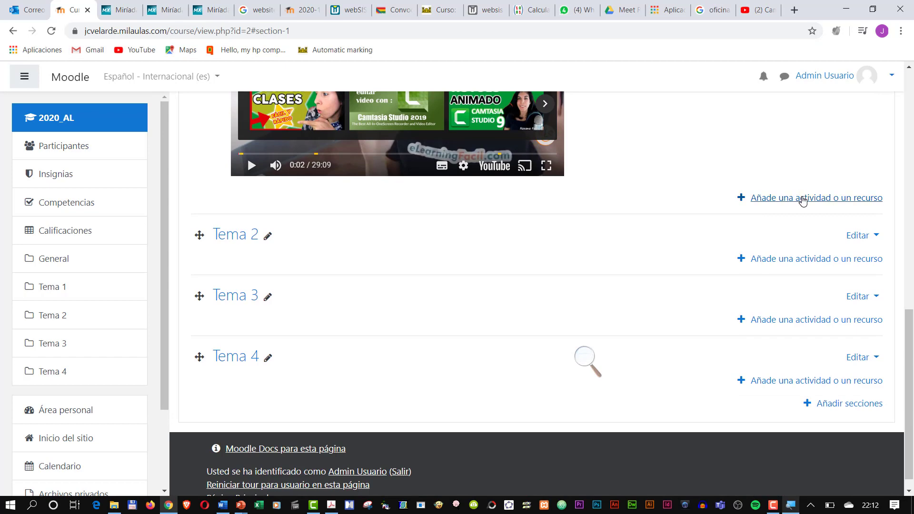
left_click(803, 199)
scroll(415, 332, "down", 5)
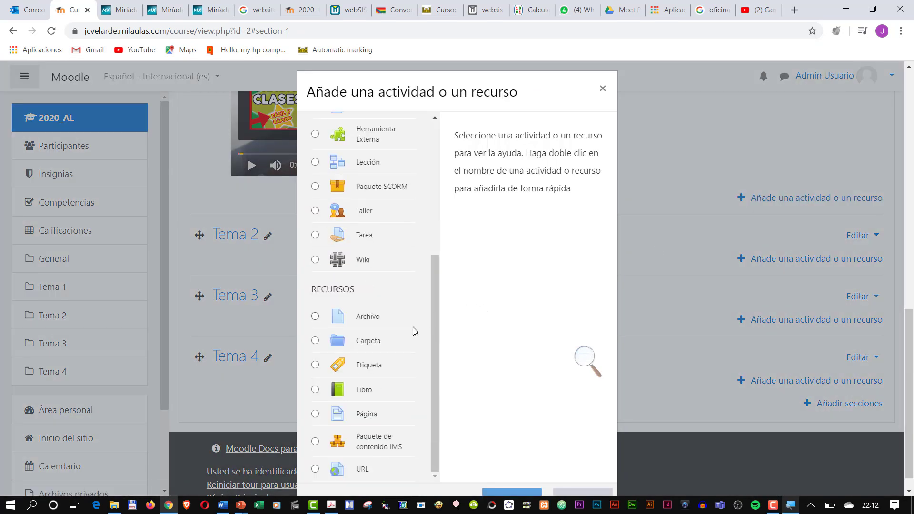
scroll(415, 332, "down", 1)
double_click(369, 448)
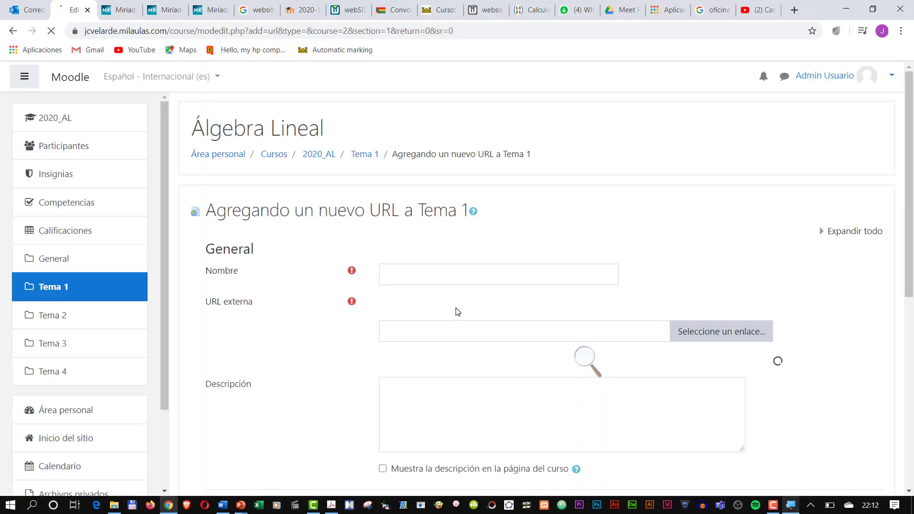
left_click(385, 272)
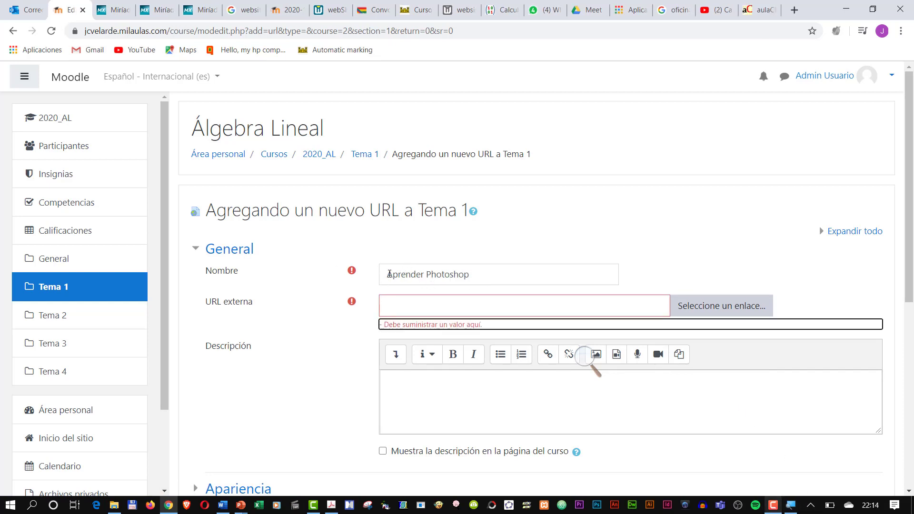
left_click_drag(389, 274, 479, 274)
left_click(481, 274)
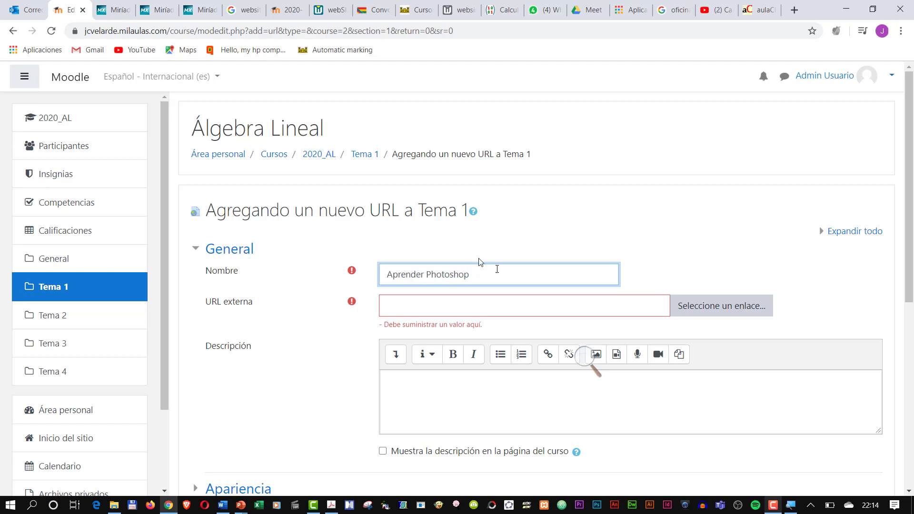
Switch to the aulaClic site, open its Photoshop CC course index and copy the page address.
left_click(760, 10)
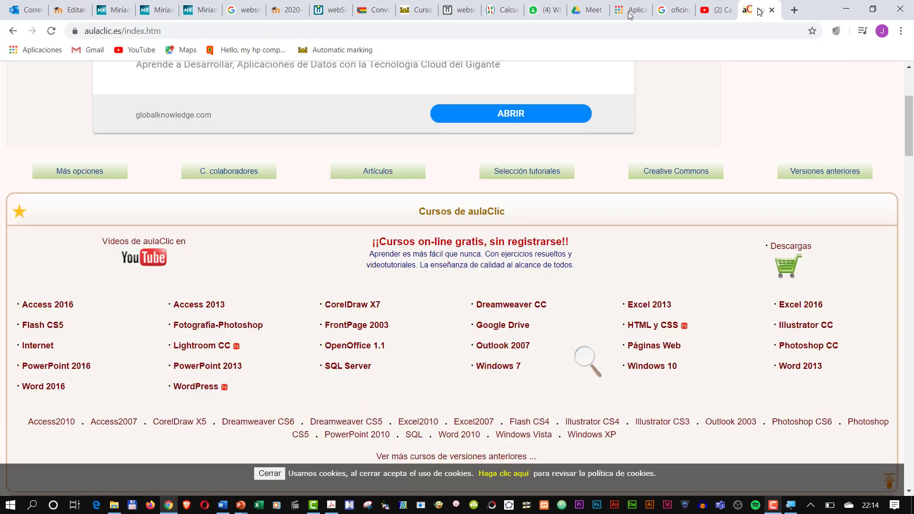
scroll(472, 240, "up", 2)
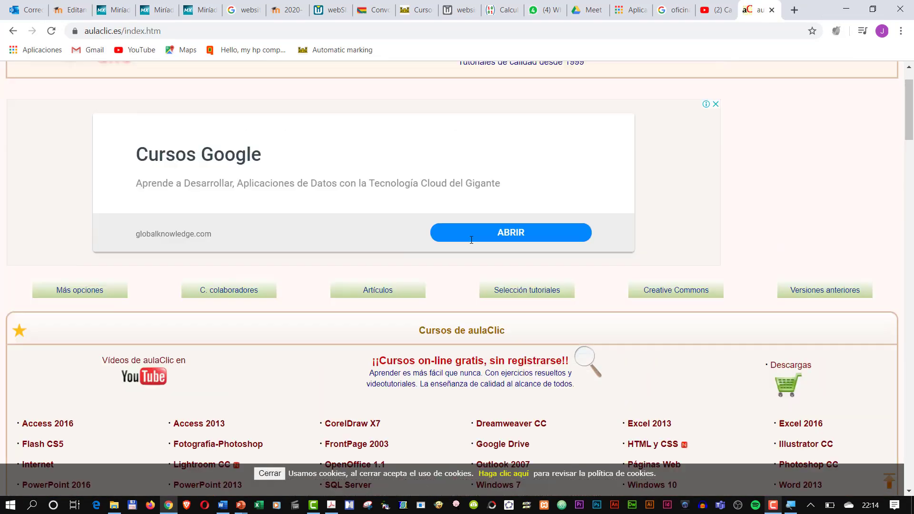
scroll(471, 239, "up", 1)
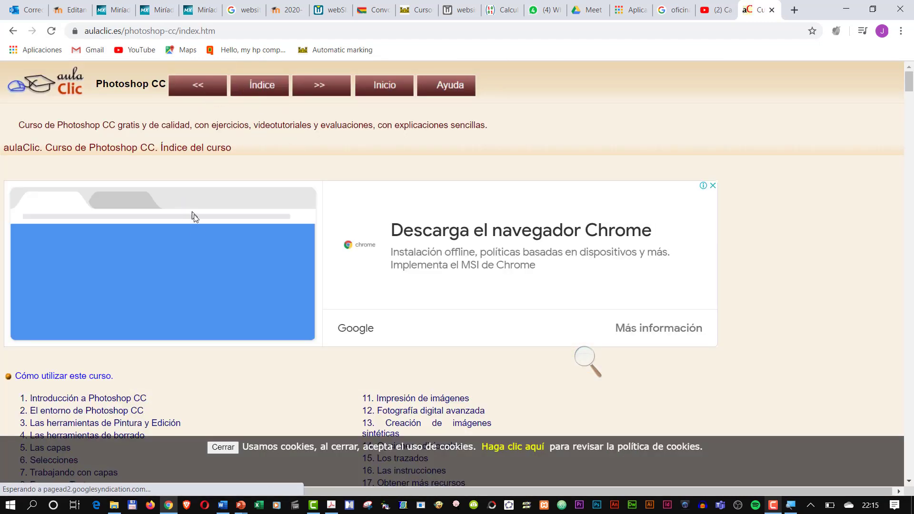
scroll(195, 233, "down", 5)
scroll(199, 236, "up", 5)
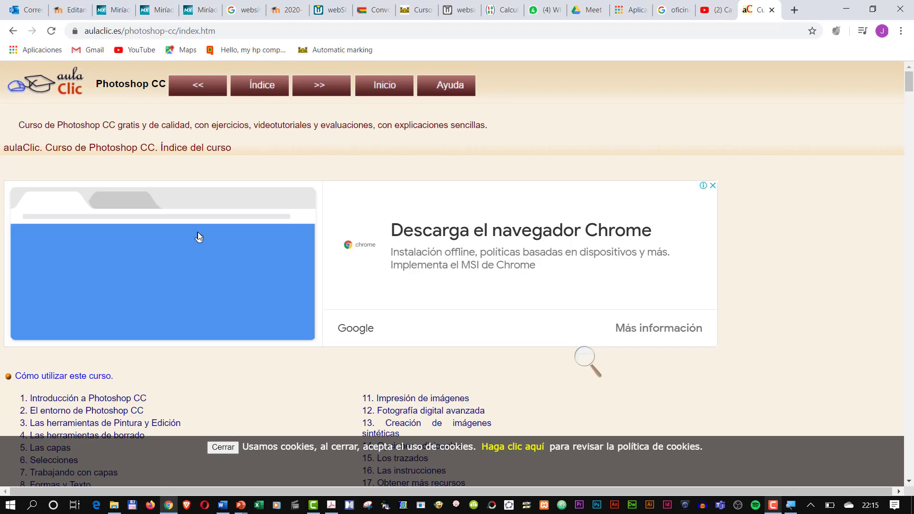
left_click(172, 30)
key("ctrl+c")
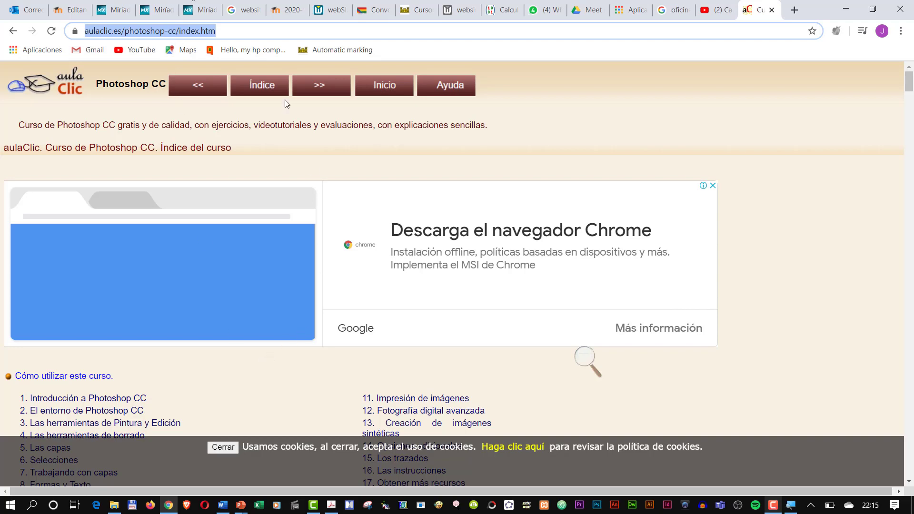
left_click(66, 10)
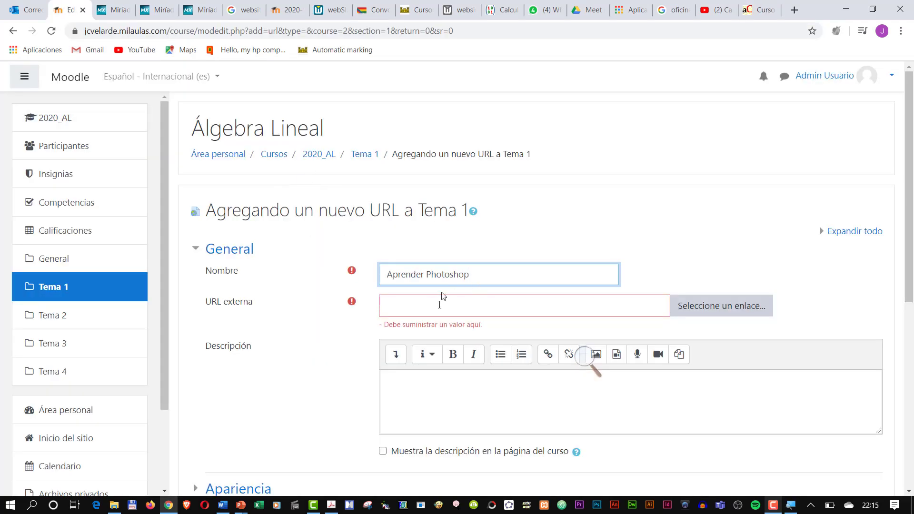
left_click(391, 306)
key("ctrl+v")
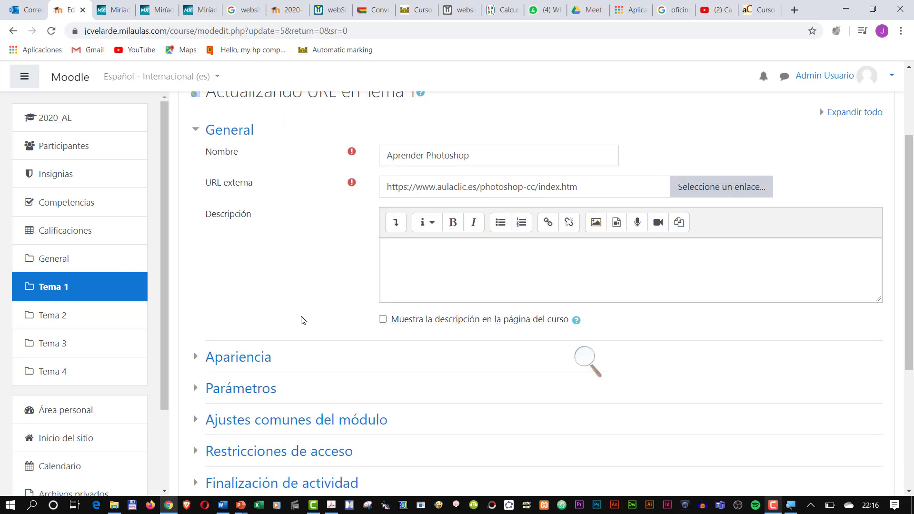
Set the URL resource's display option to "En ventana emergente", then save it and return to the course.
scroll(302, 321, "down", 1)
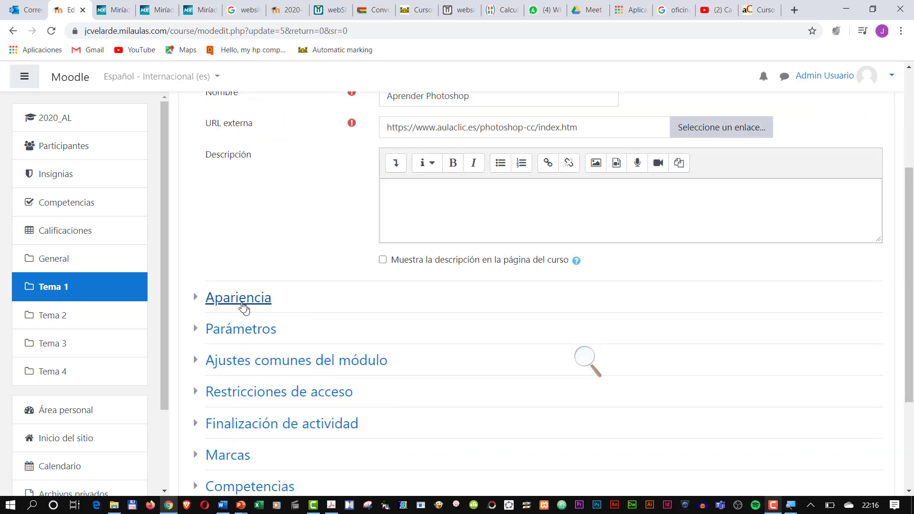
left_click(242, 305)
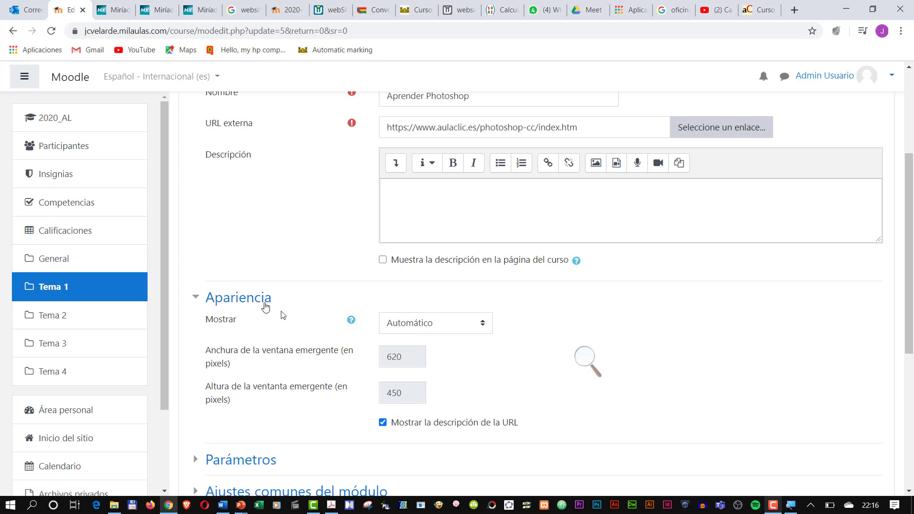
left_click(484, 327)
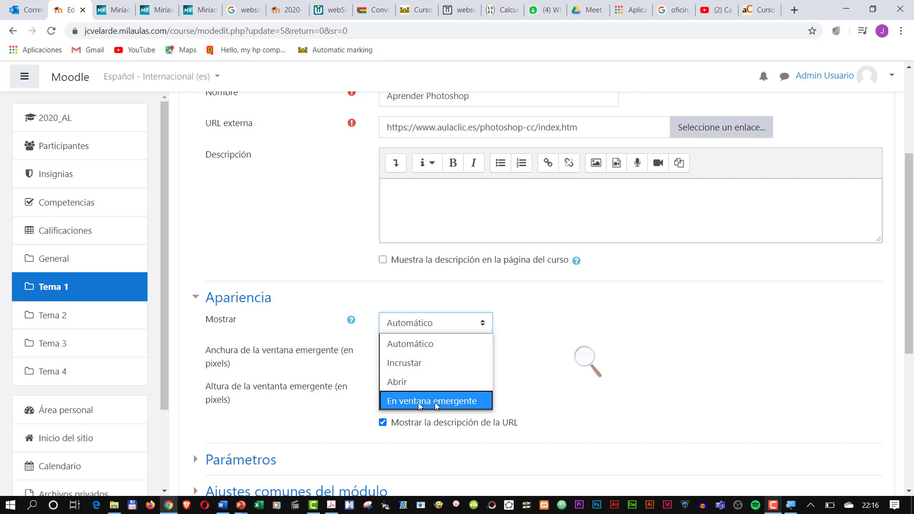
left_click(413, 363)
scroll(478, 369, "down", 6)
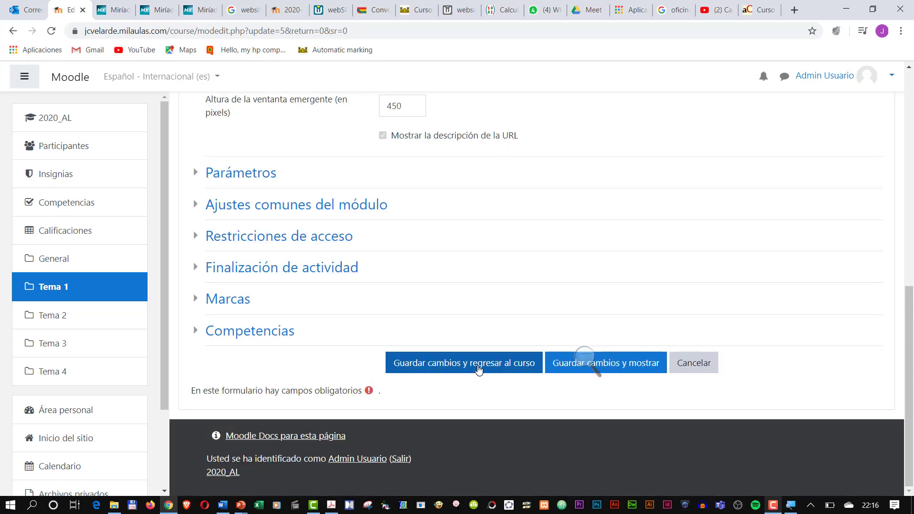
left_click(478, 368)
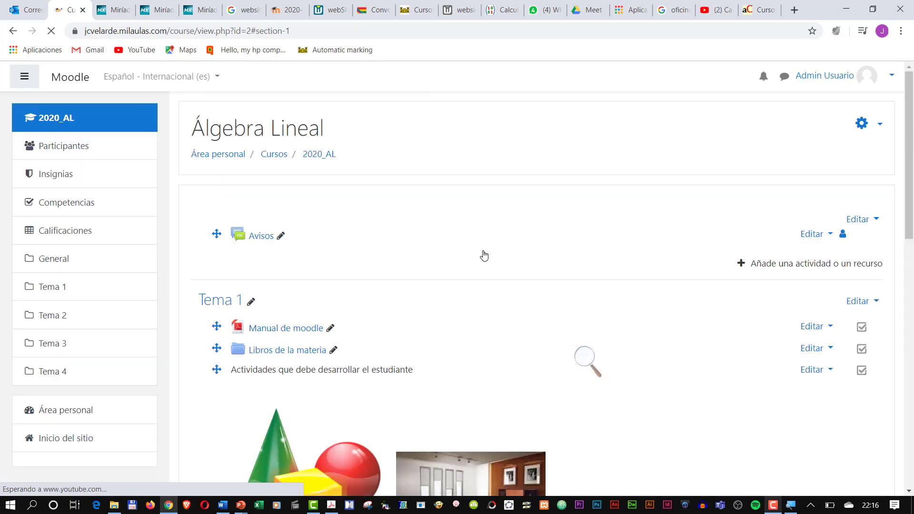
Open the Aprender Photoshop link from Tema 1 and move its pop-up window toward the middle of the screen.
scroll(450, 262, "down", 5)
scroll(452, 265, "down", 3)
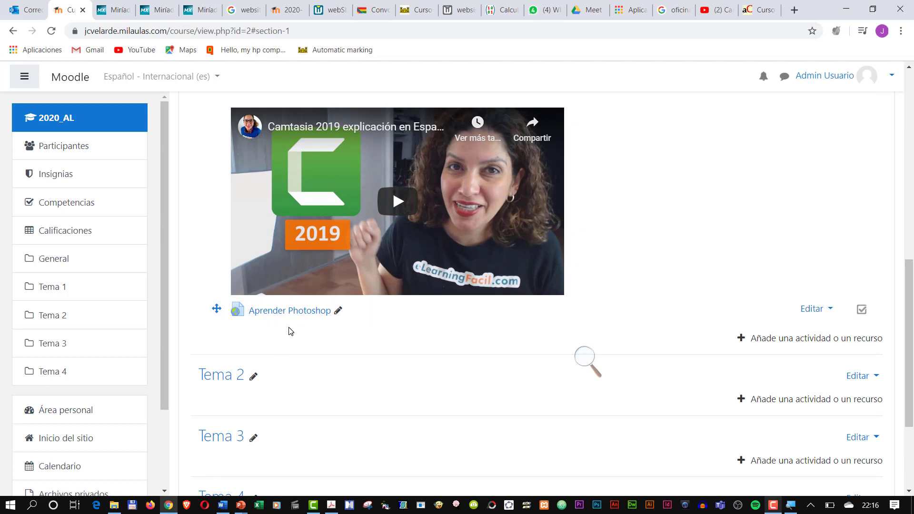
left_click(311, 316)
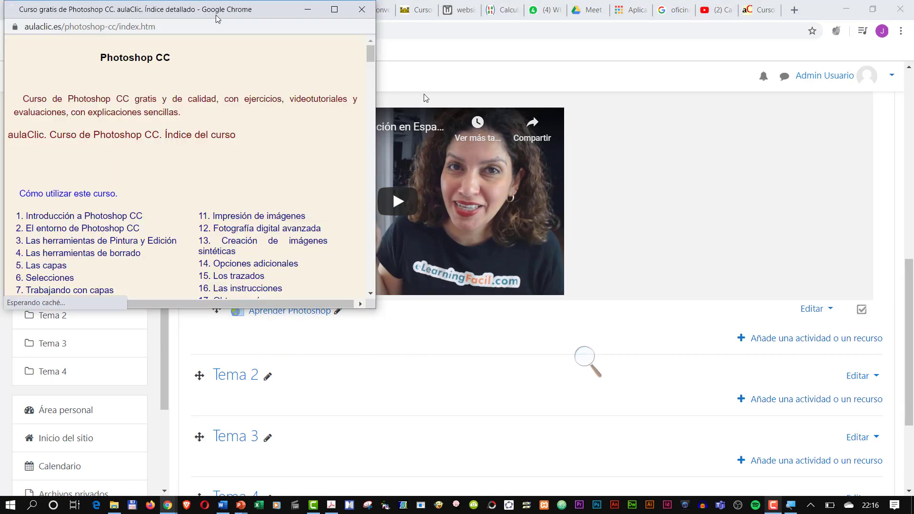
left_click_drag(202, 4, 610, 113)
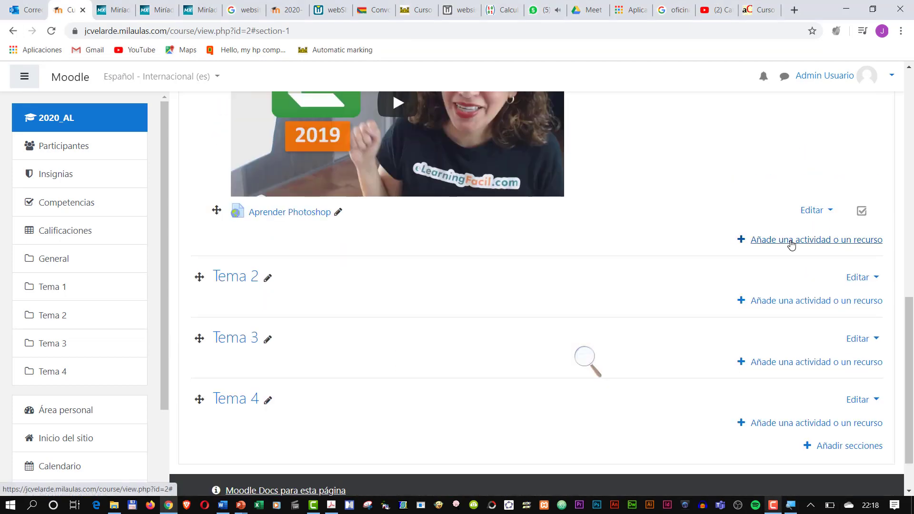
Start adding a Página resource to Tema 1.
left_click(791, 244)
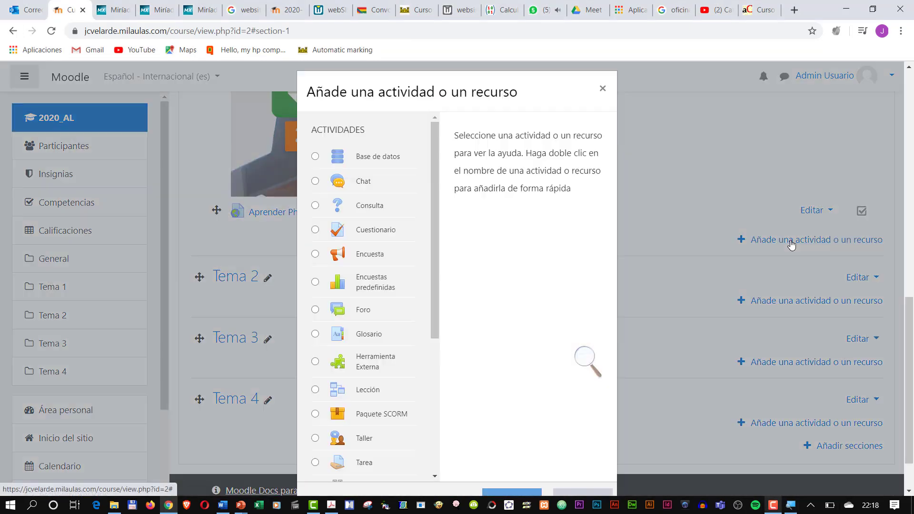
left_click_drag(434, 221, 420, 388)
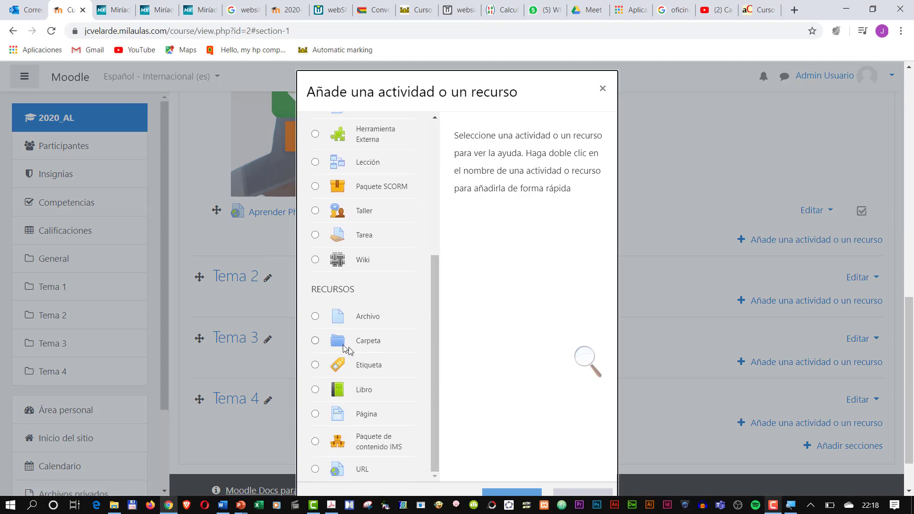
left_click(315, 414)
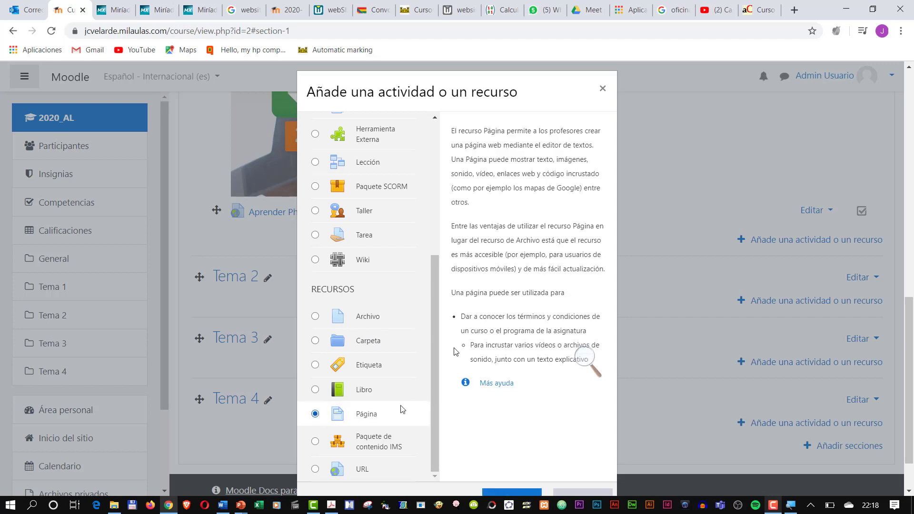
scroll(491, 444, "down", 1)
left_click(521, 435)
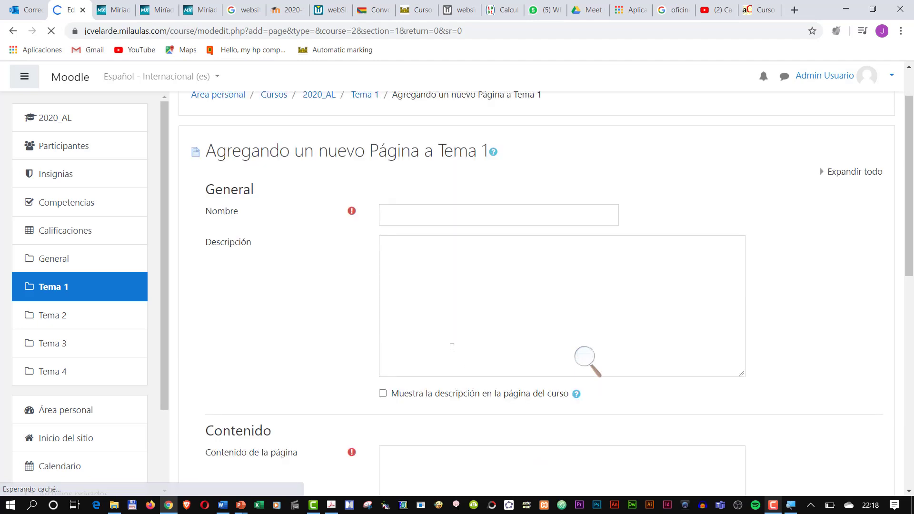
Name the page "Plan global de la materia" and fill its content with the "INTRODUCCIÓN" and "CONTENIDO DEL MÓDULO" text, then review it.
scroll(459, 318, "down", 1)
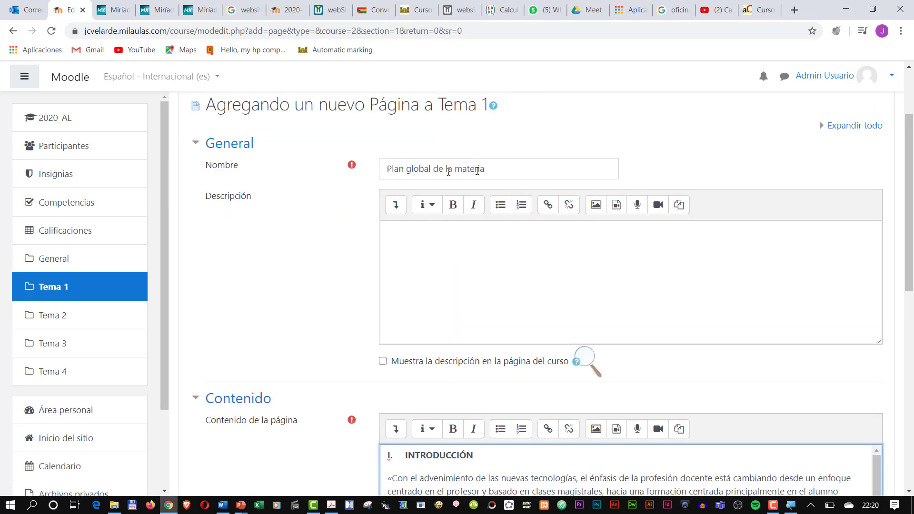
left_click(497, 170)
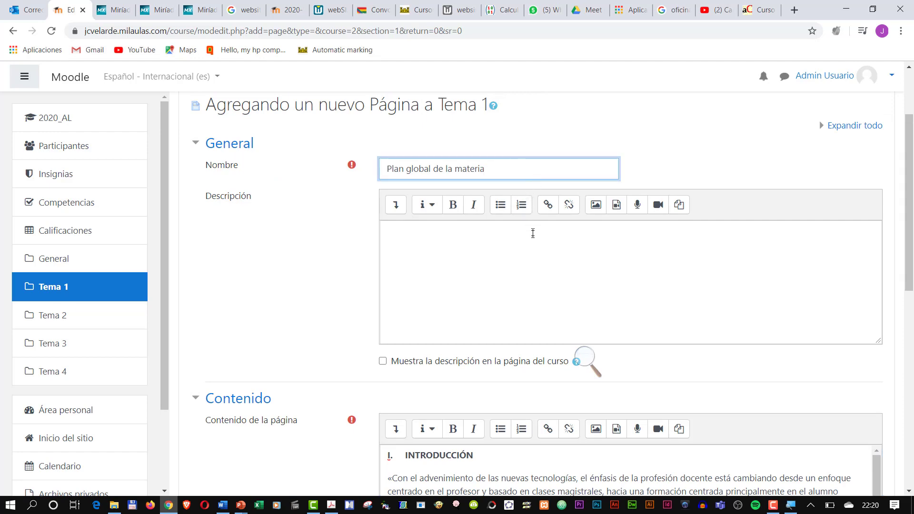
scroll(533, 233, "down", 4)
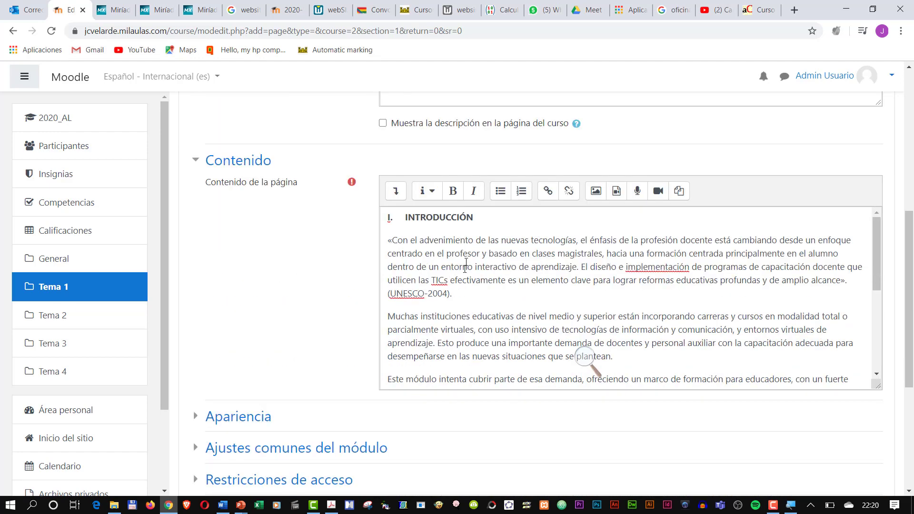
left_click(500, 299)
scroll(500, 295, "down", 7)
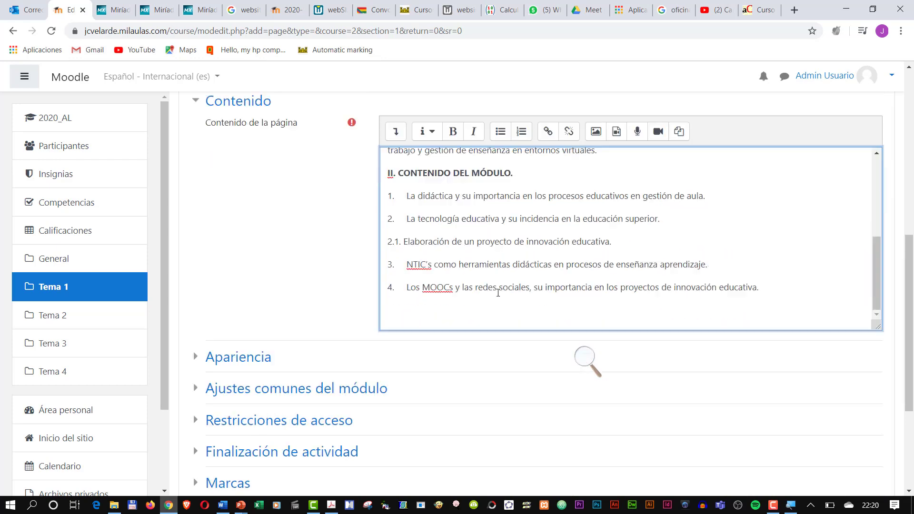
scroll(498, 292, "down", 1)
scroll(497, 243, "up", 2)
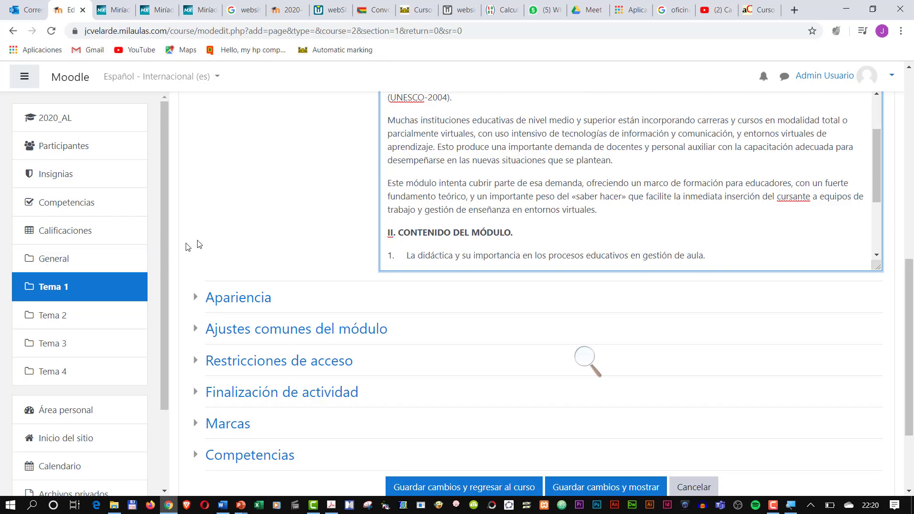
scroll(429, 315, "up", 3)
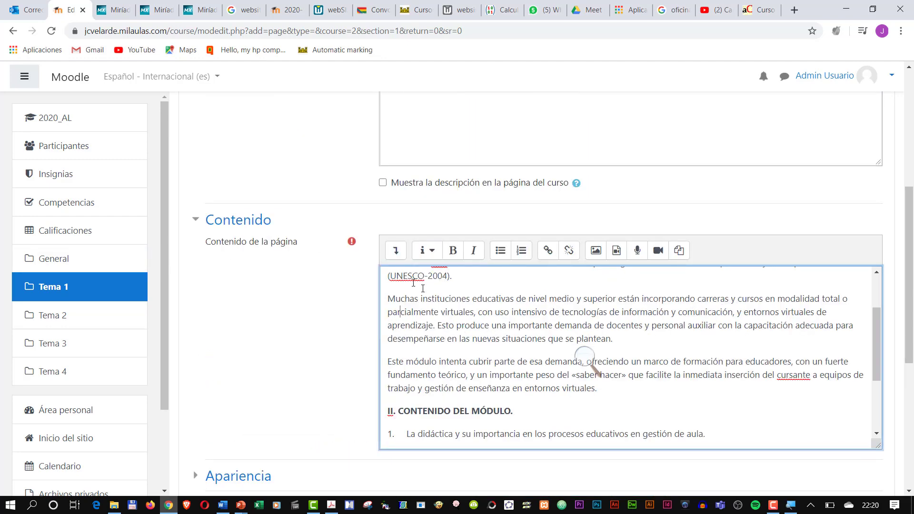
Expand the content editor's extra formatting tools, then save the page and return to the course.
left_click(393, 258)
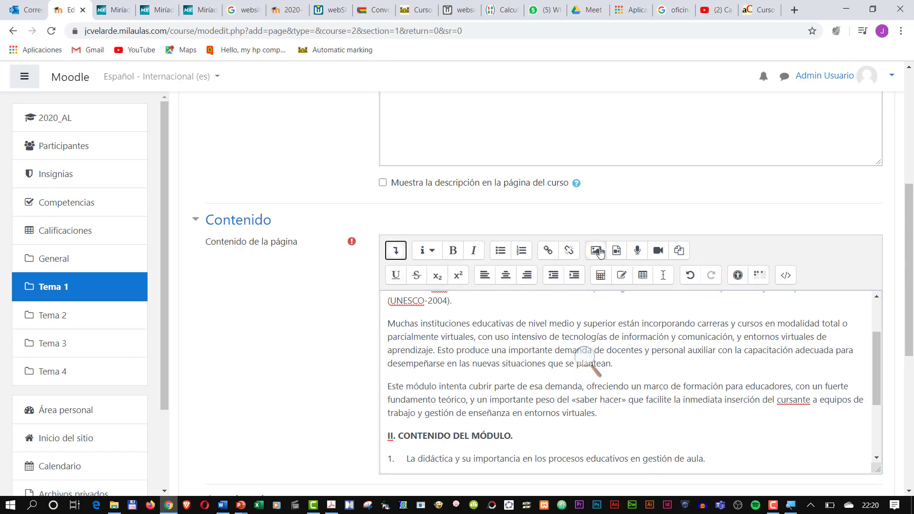
scroll(476, 309, "down", 10)
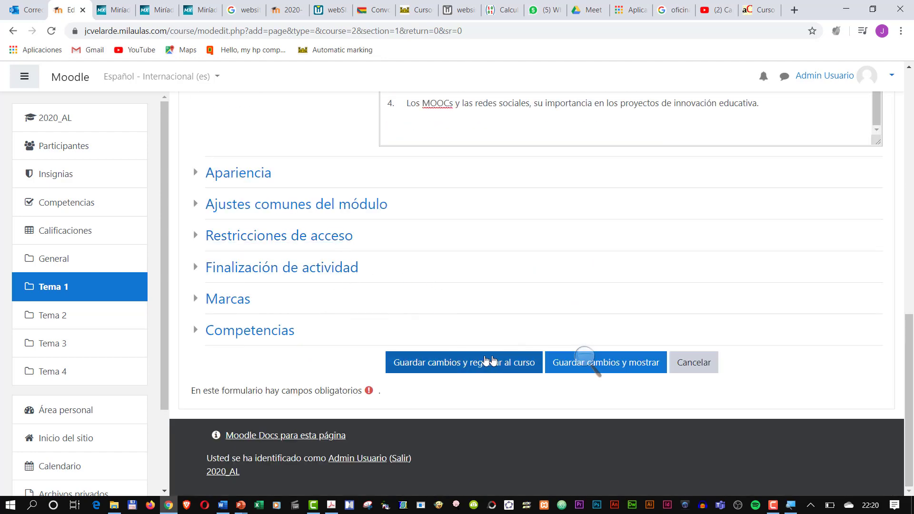
left_click(491, 359)
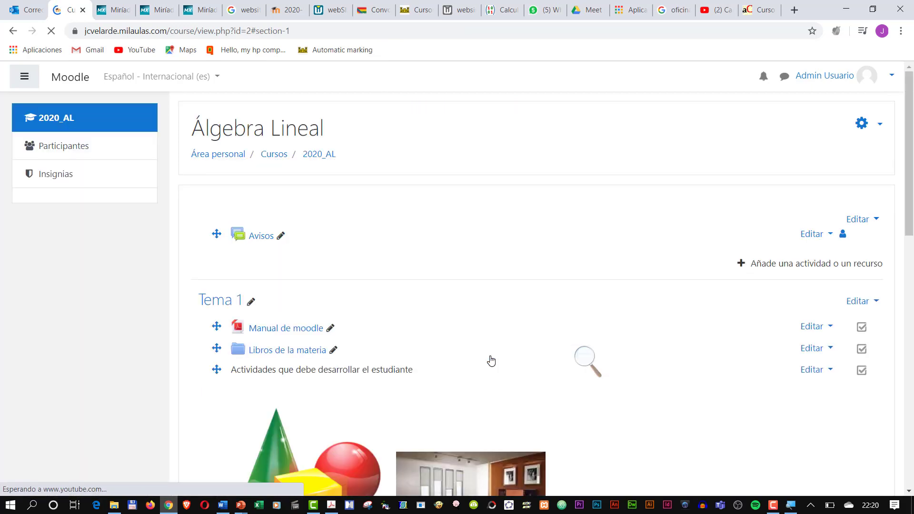
Start adding a Foro activity to Tema 2.
scroll(448, 297, "down", 7)
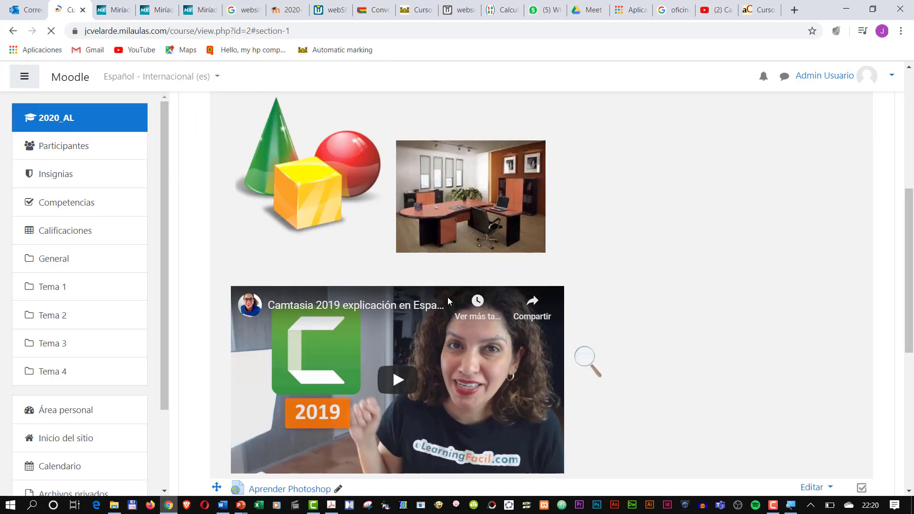
scroll(447, 297, "down", 1)
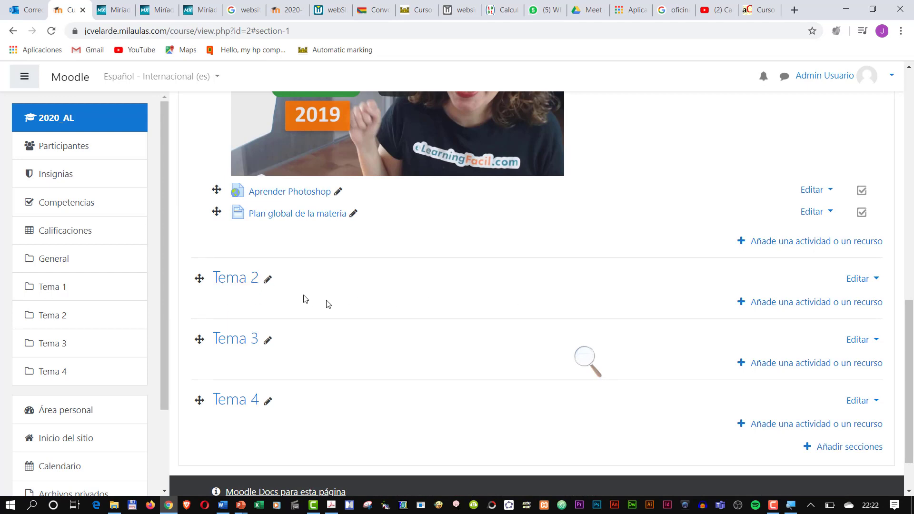
left_click(804, 307)
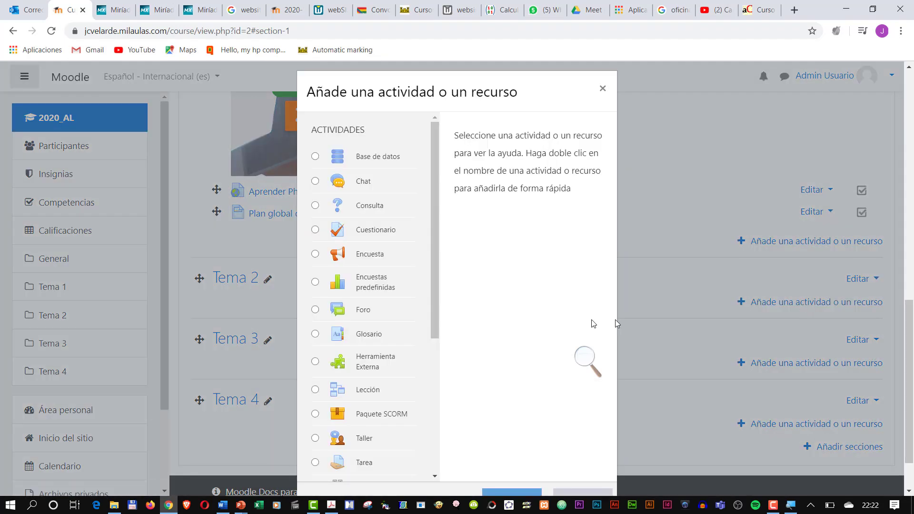
left_click_drag(434, 169, 447, 147)
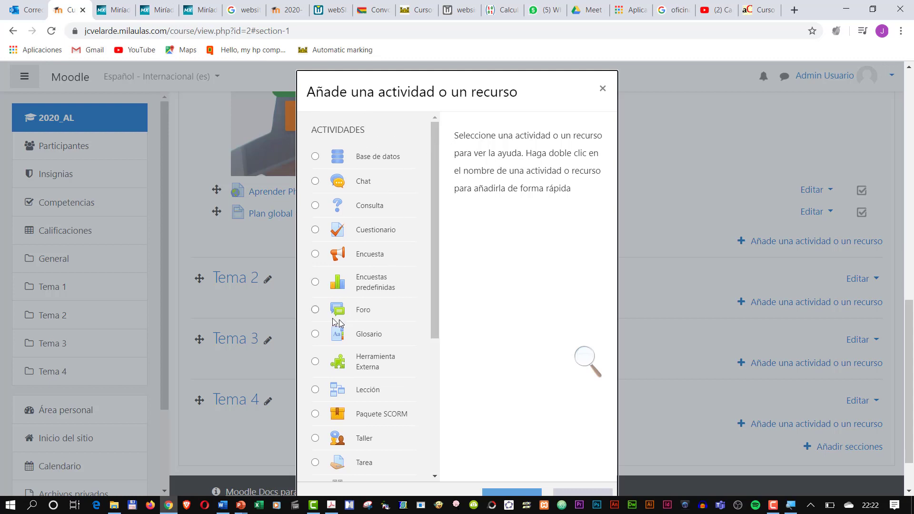
left_click(316, 313)
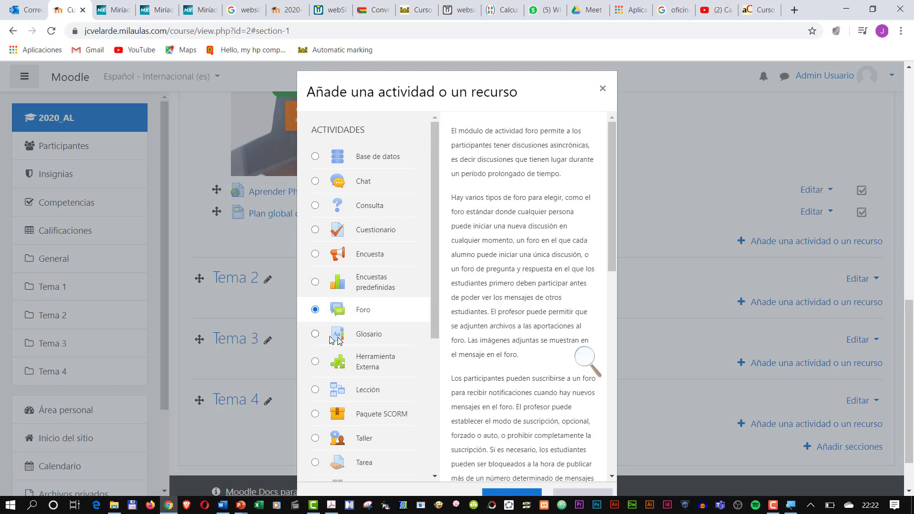
scroll(490, 370, "down", 2)
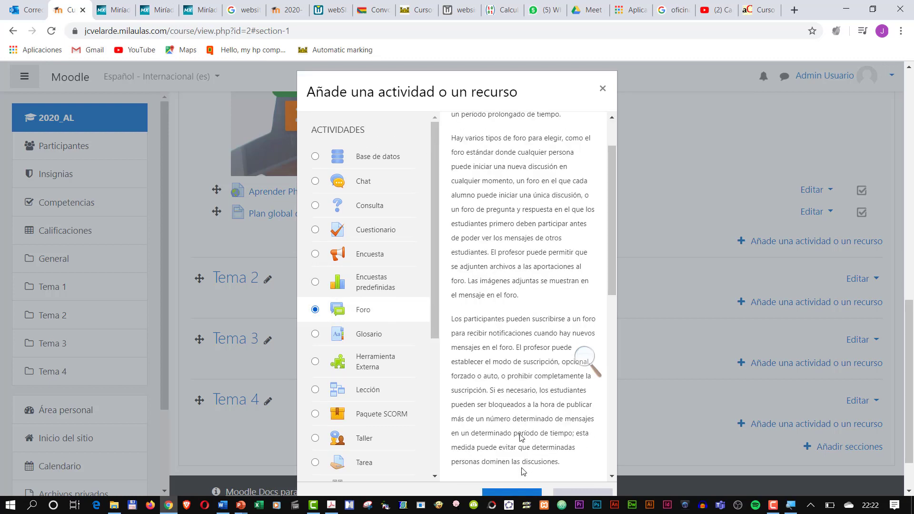
scroll(503, 405, "down", 2)
left_click(523, 438)
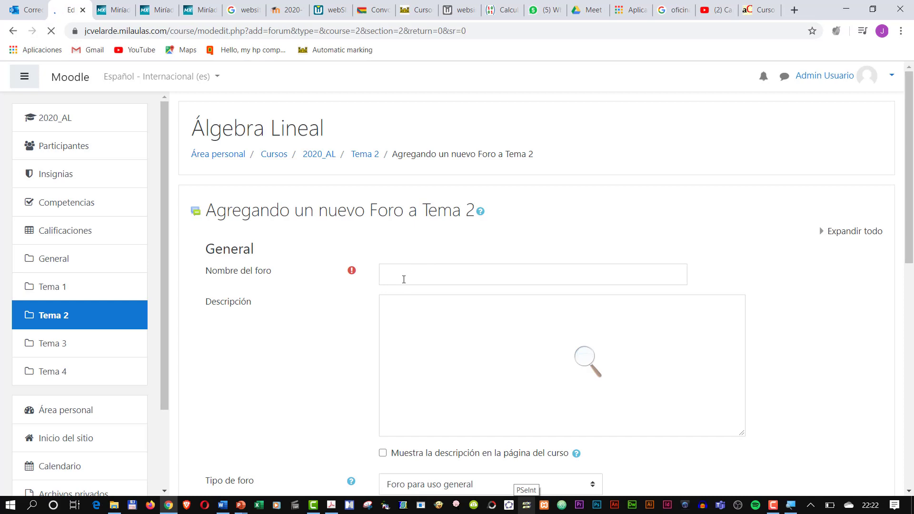
Name the forum "Foro: Didáctica y su importancia en los procesos educativos" and enter a description listing the three aspects participants must cover.
scroll(429, 281, "down", 3)
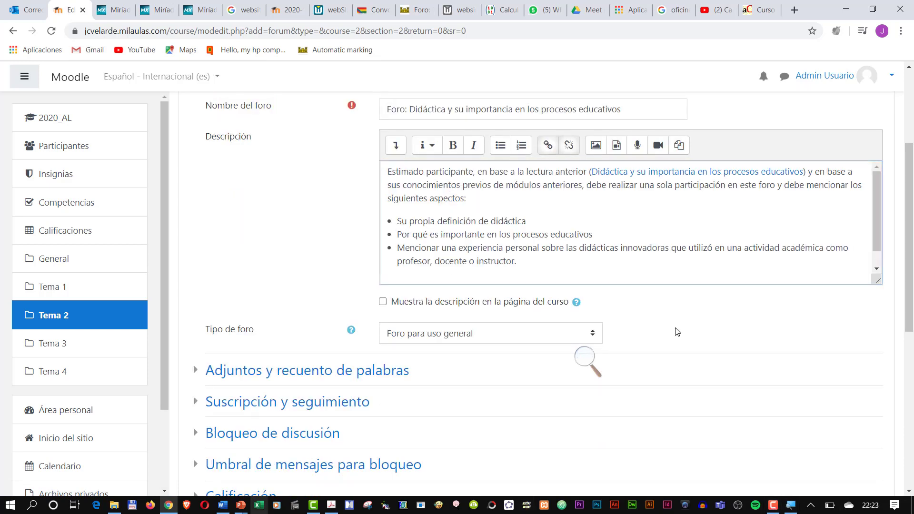
scroll(676, 332, "down", 3)
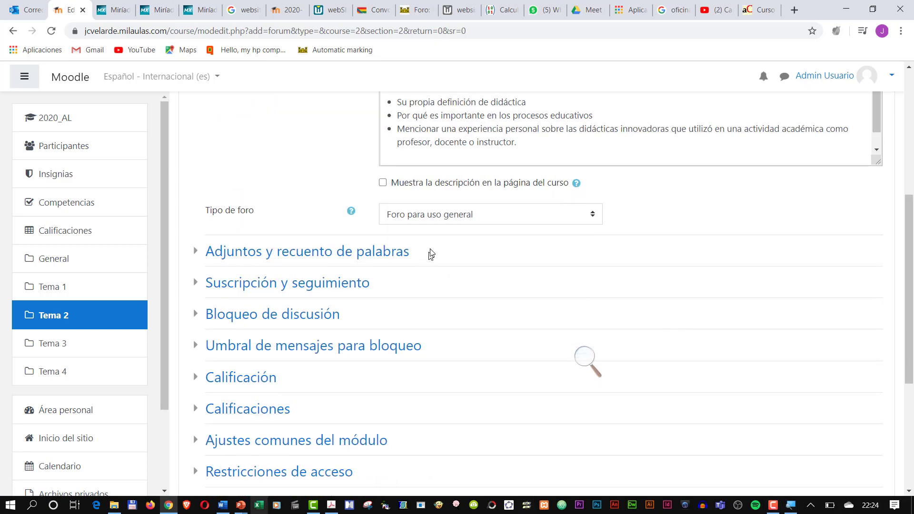
Set the forum type to "Debate sencillo", then save the forum and return to the course.
left_click(597, 217)
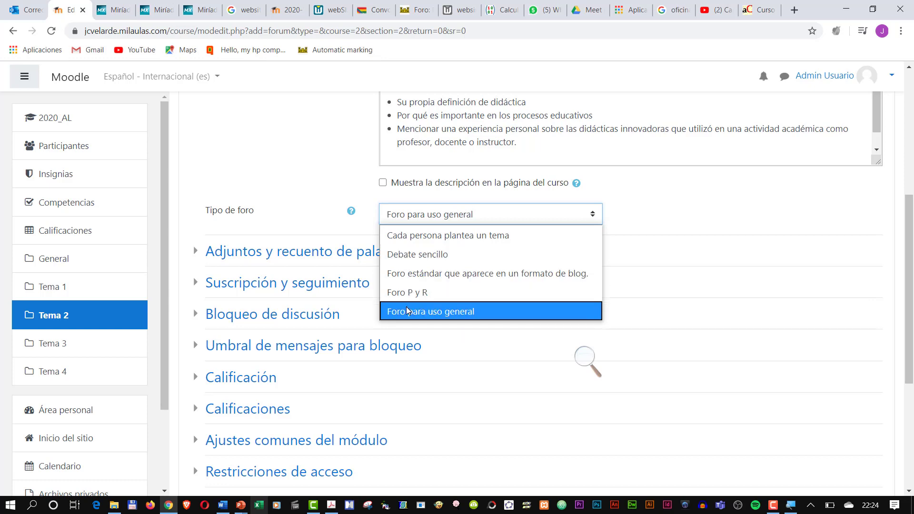
left_click(420, 257)
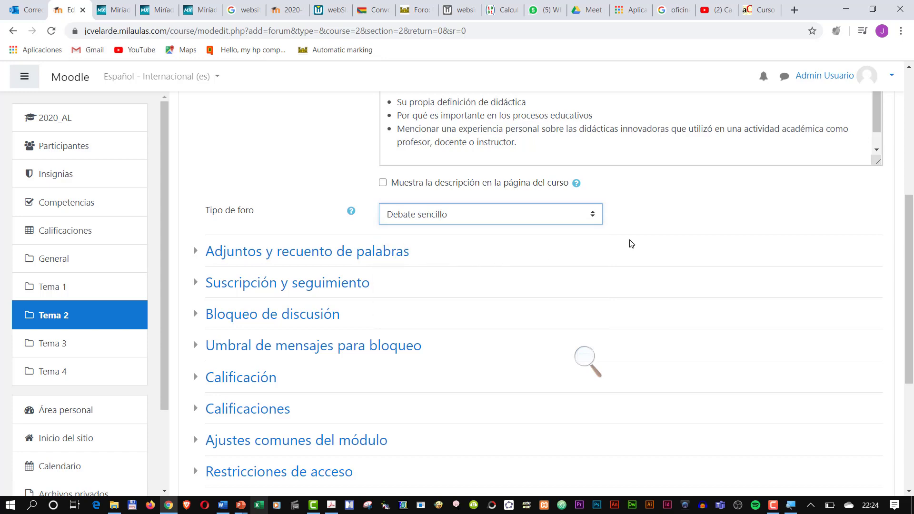
scroll(483, 296, "down", 5)
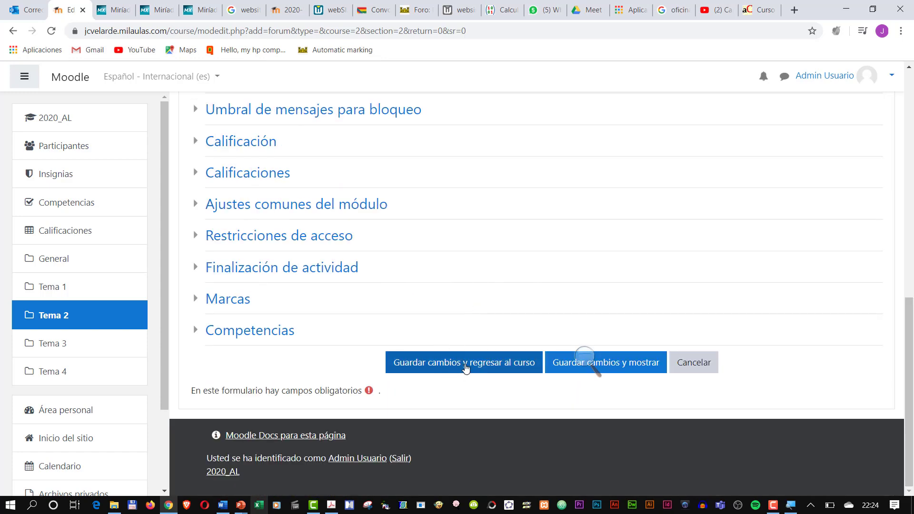
left_click(471, 363)
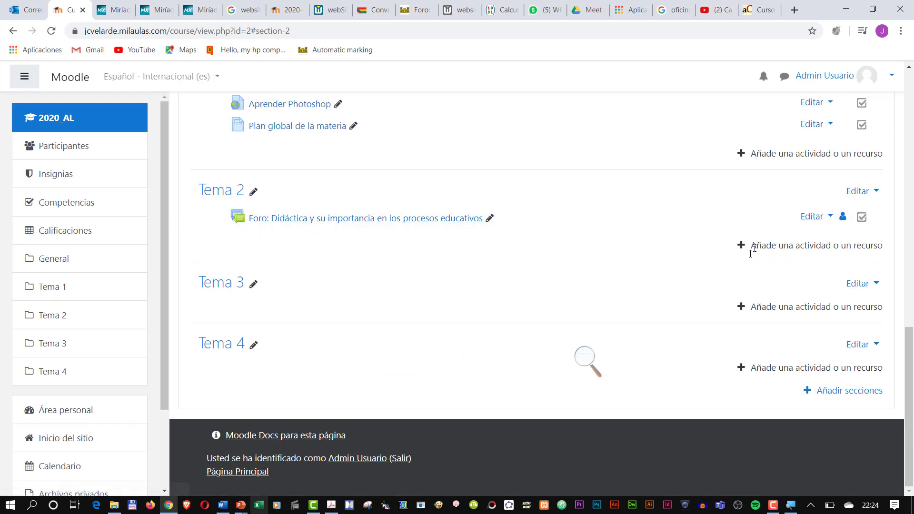
Start adding a Glosario activity to Tema 2.
left_click(793, 246)
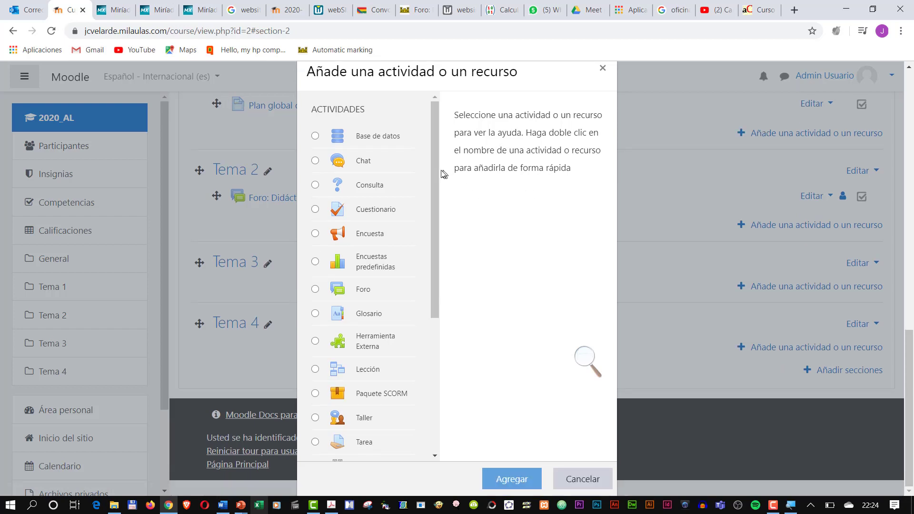
left_click_drag(436, 169, 447, 242)
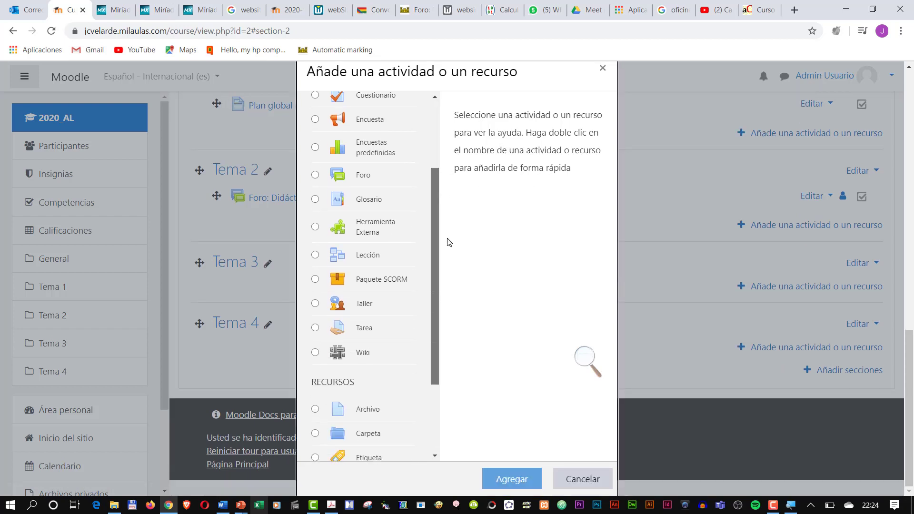
left_click(316, 200)
left_click(510, 478)
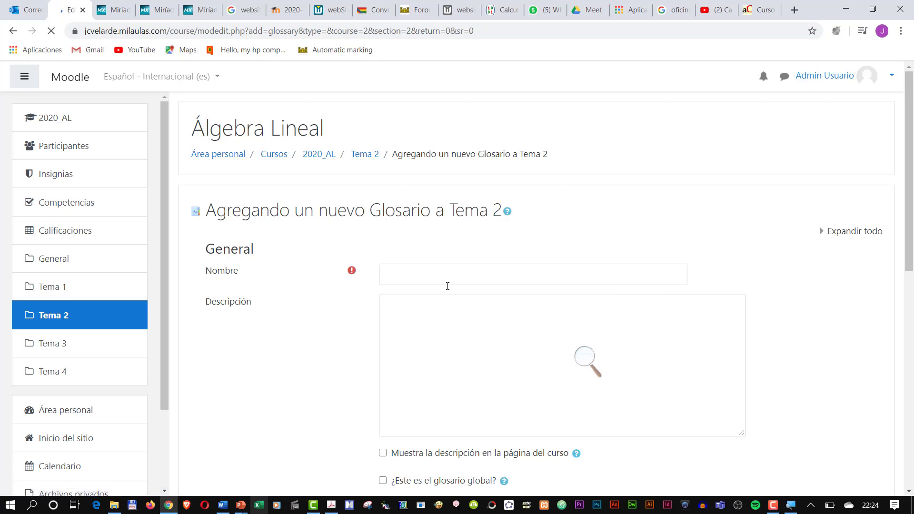
Name the glossary "Términos relacionados con las NTICs" and enter a description asking students to add at least 3 unfamiliar terms.
scroll(446, 289, "down", 3)
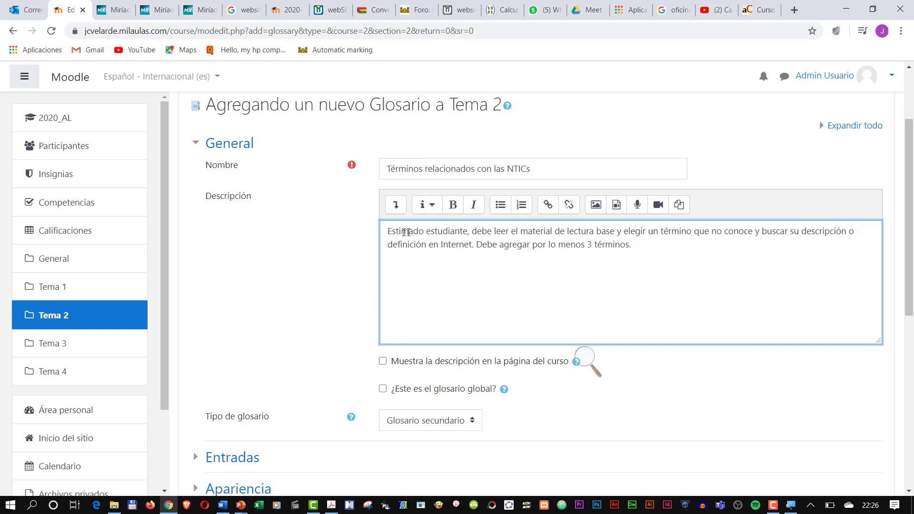
left_click_drag(389, 232, 641, 256)
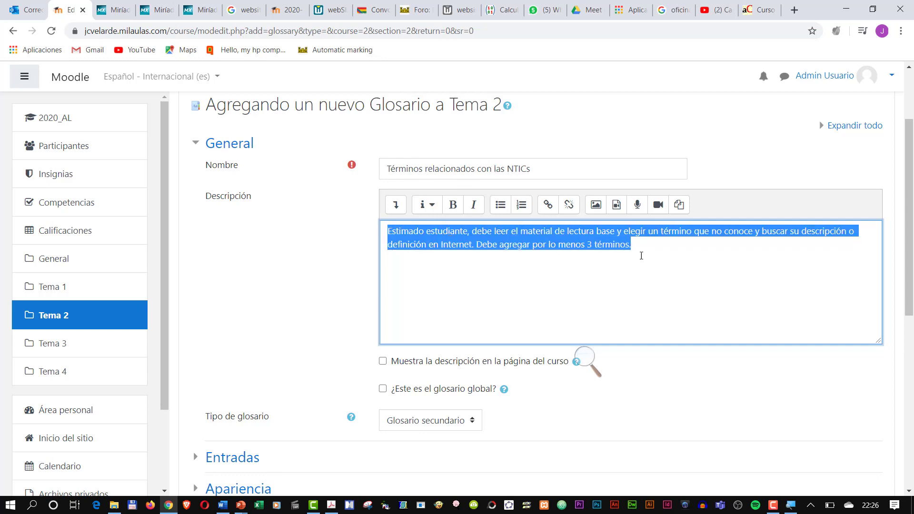
left_click(641, 269)
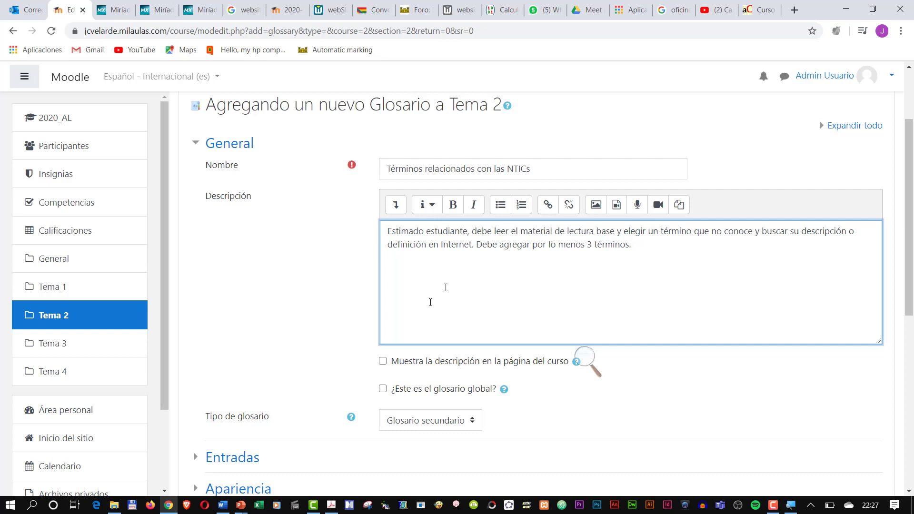
Save the glossary with its default settings and display its page.
scroll(324, 312, "down", 3)
scroll(296, 298, "down", 5)
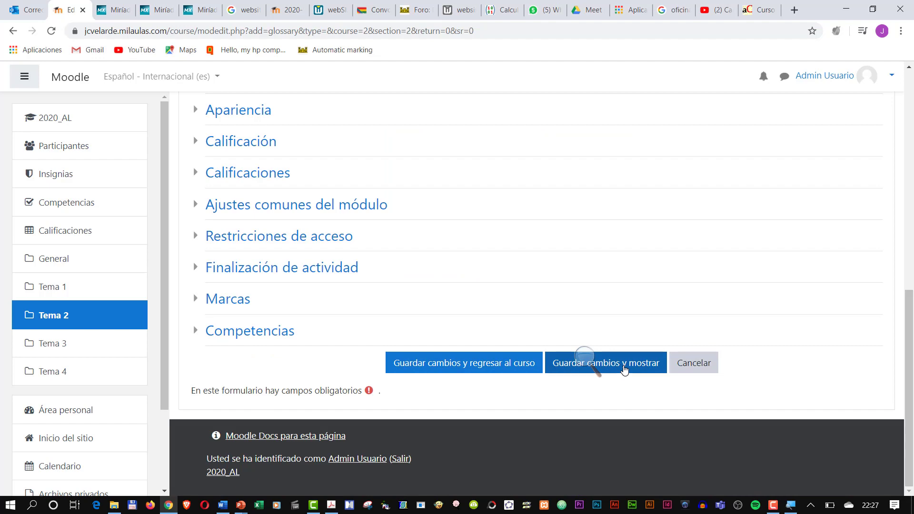
left_click(624, 369)
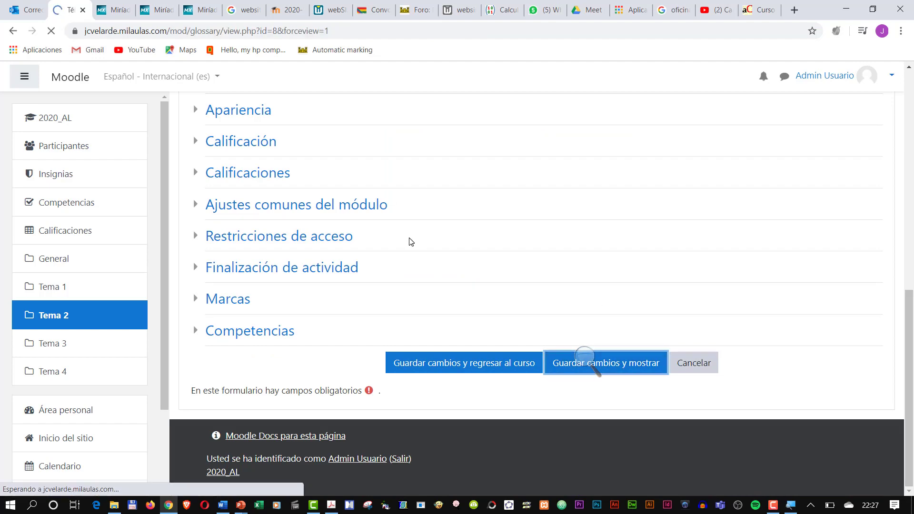
scroll(419, 252, "down", 5)
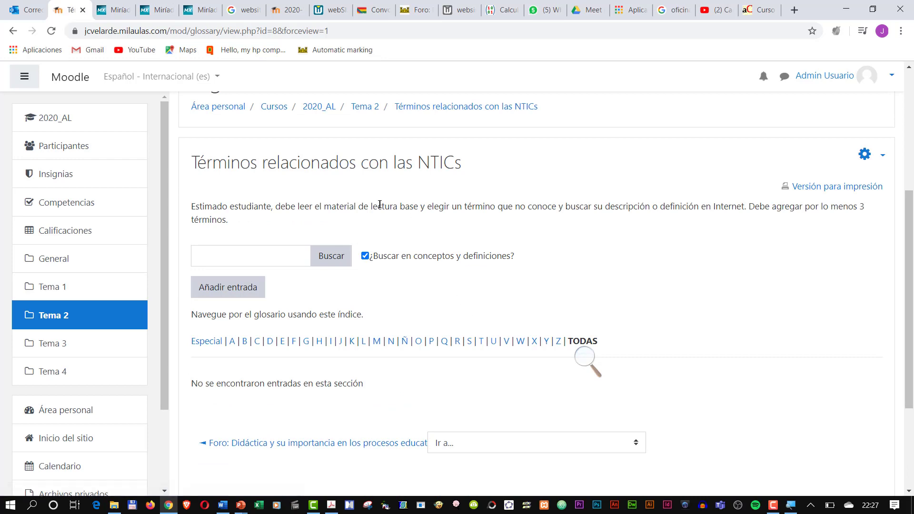
Add a glossary entry for the concept "NTIC" defined as "Nuevas Tecnologías de Información y Comunicación", and save it.
scroll(379, 205, "down", 3)
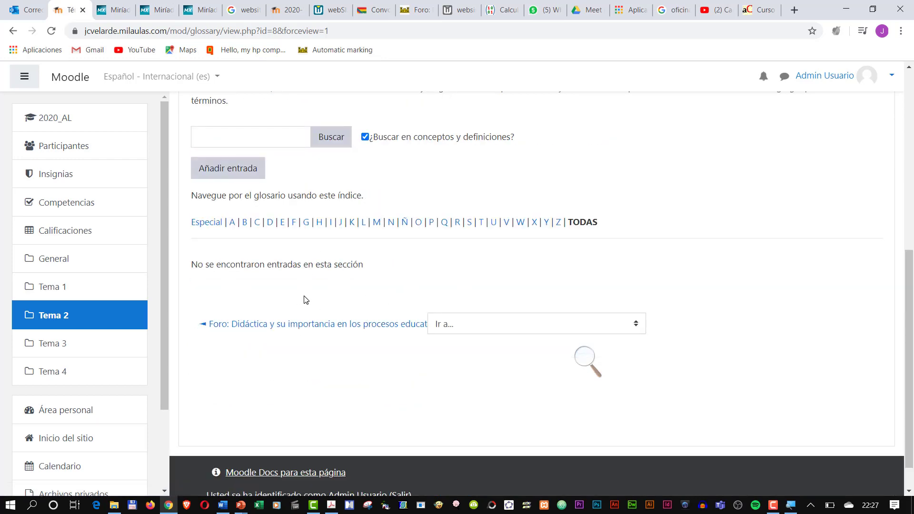
scroll(306, 299, "up", 1)
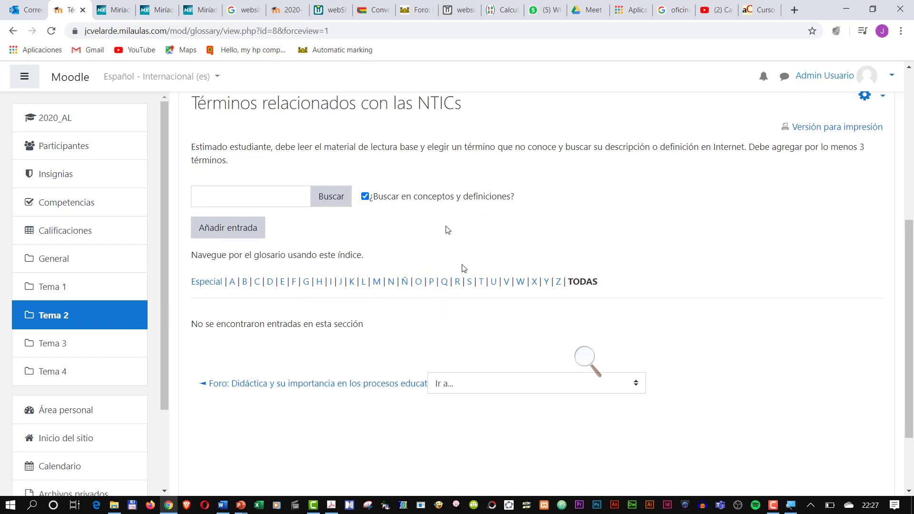
left_click(230, 232)
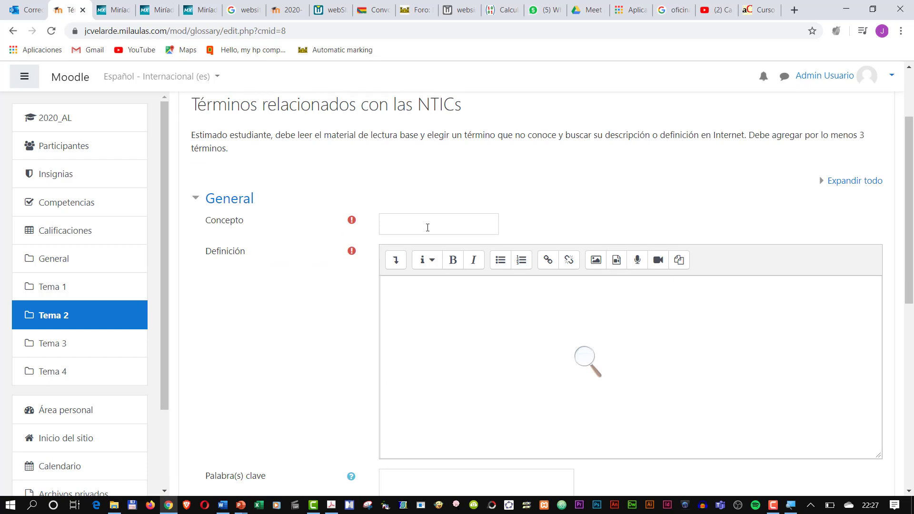
left_click(455, 296)
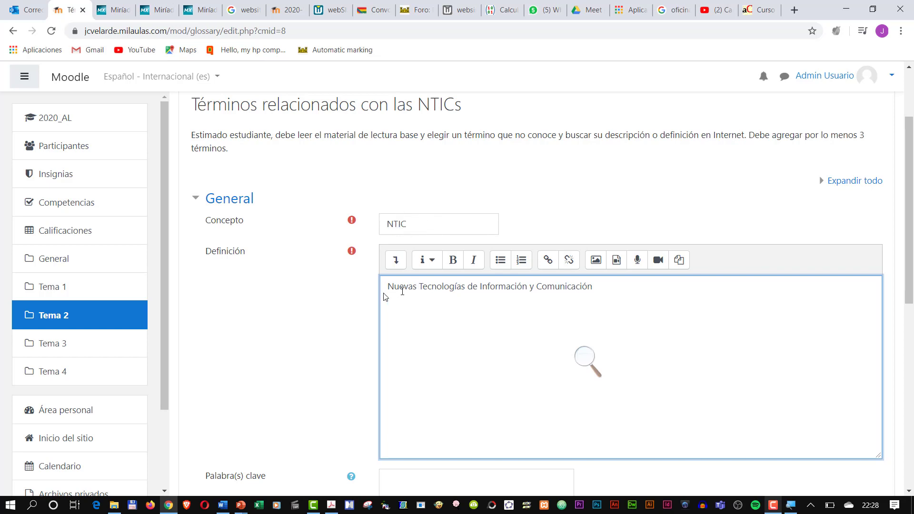
left_click_drag(389, 287, 593, 302)
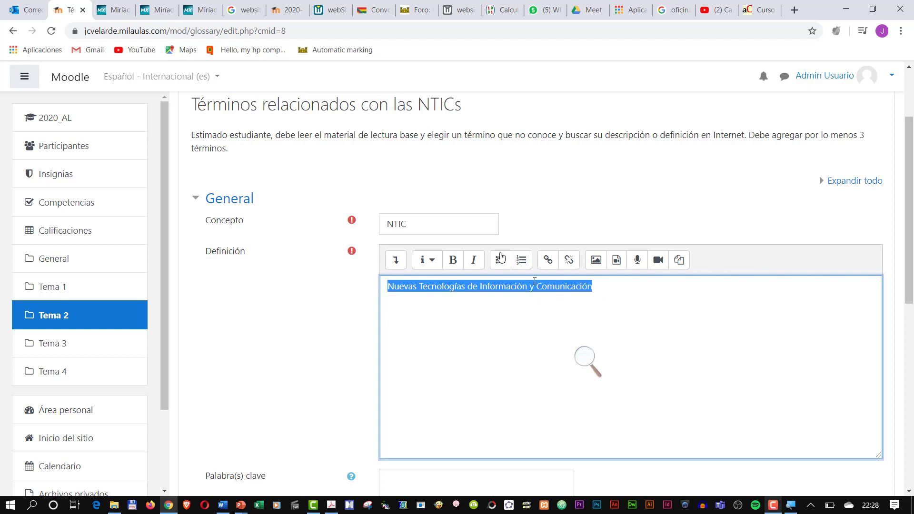
left_click(421, 230)
scroll(428, 333, "down", 8)
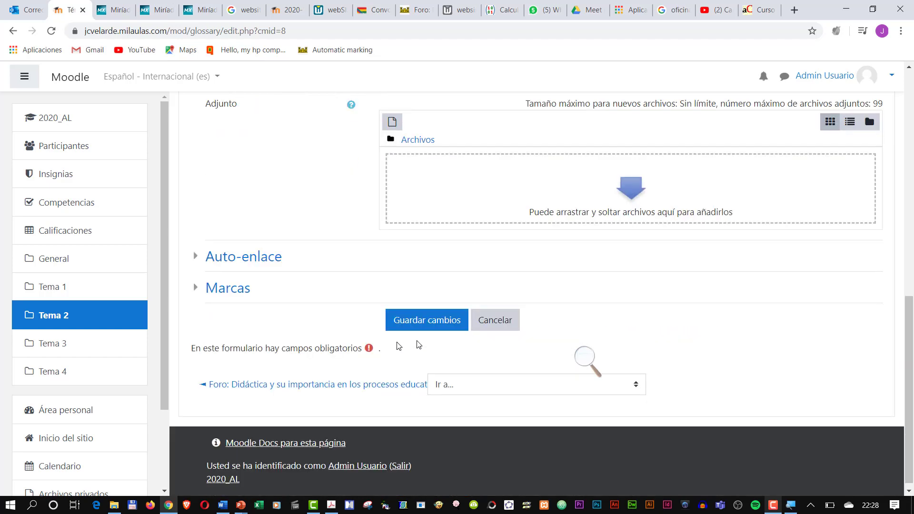
left_click(447, 323)
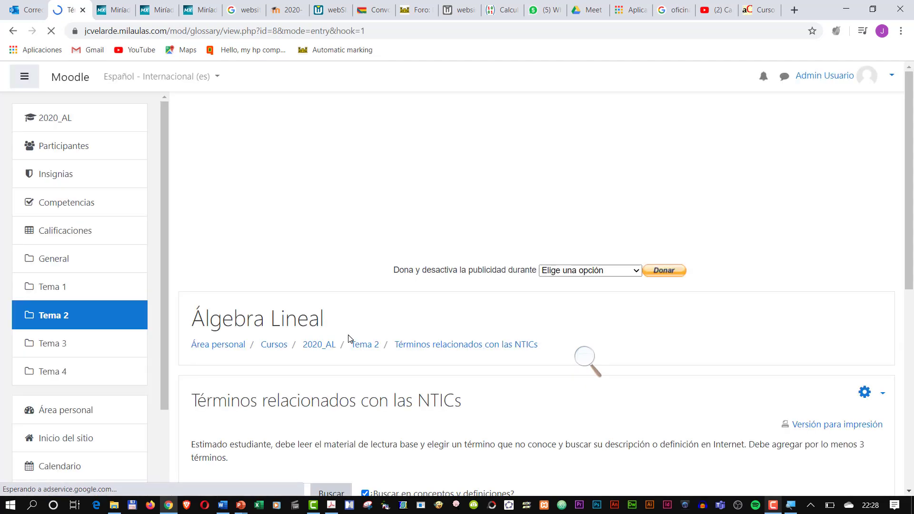
Return to the 2020_AL course page and start adding a Tarea activity to Tema 2.
scroll(319, 398, "down", 2)
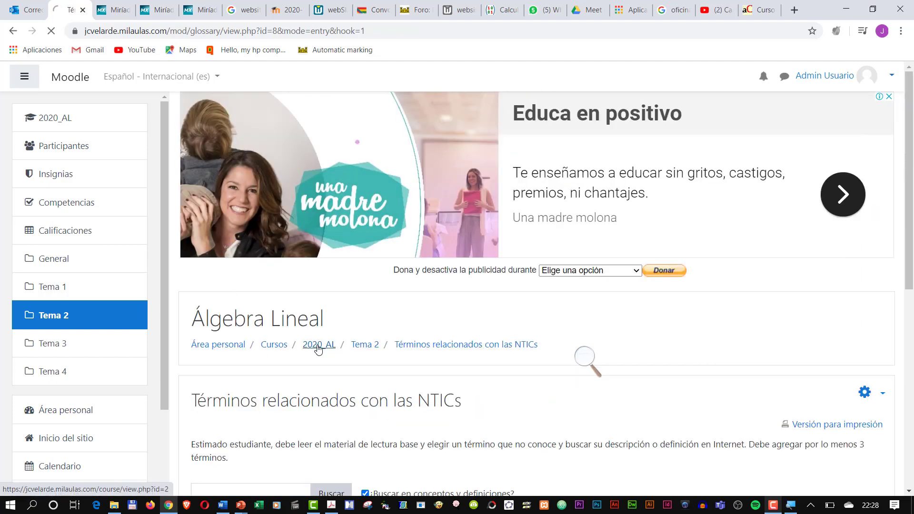
scroll(550, 390, "down", 5)
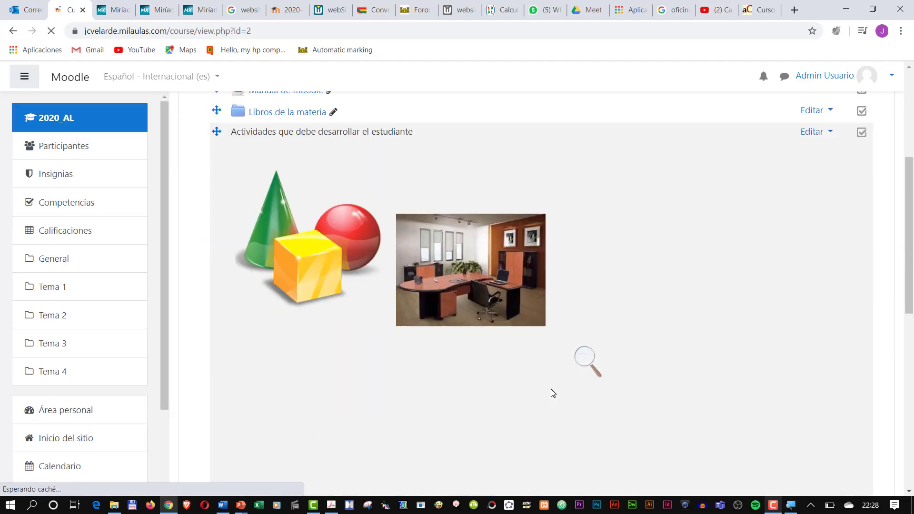
scroll(551, 389, "down", 5)
scroll(551, 389, "down", 5)
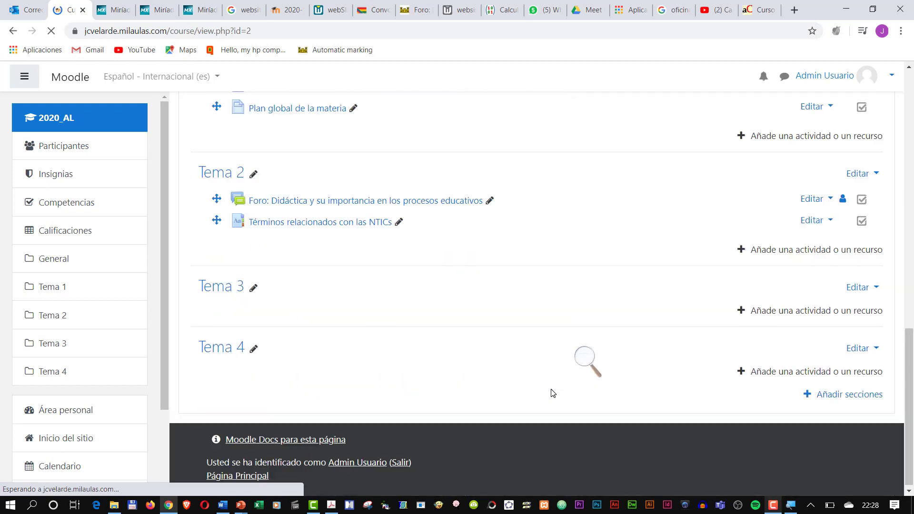
left_click(795, 255)
scroll(422, 260, "down", 3)
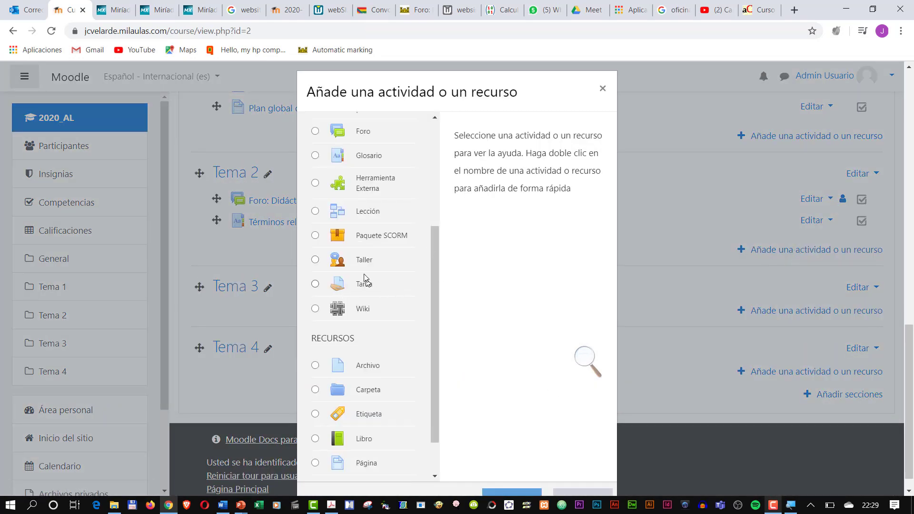
double_click(316, 284)
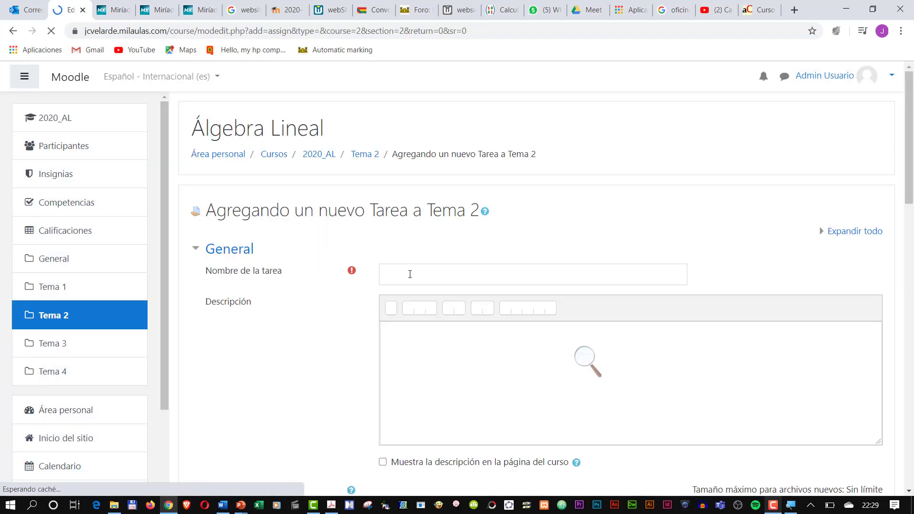
Name the assignment "Tarea. Informe proyecto de innovación" and enter a description telling participants to follow the attached Guía de actividad 1 and the module video.
left_click(410, 274)
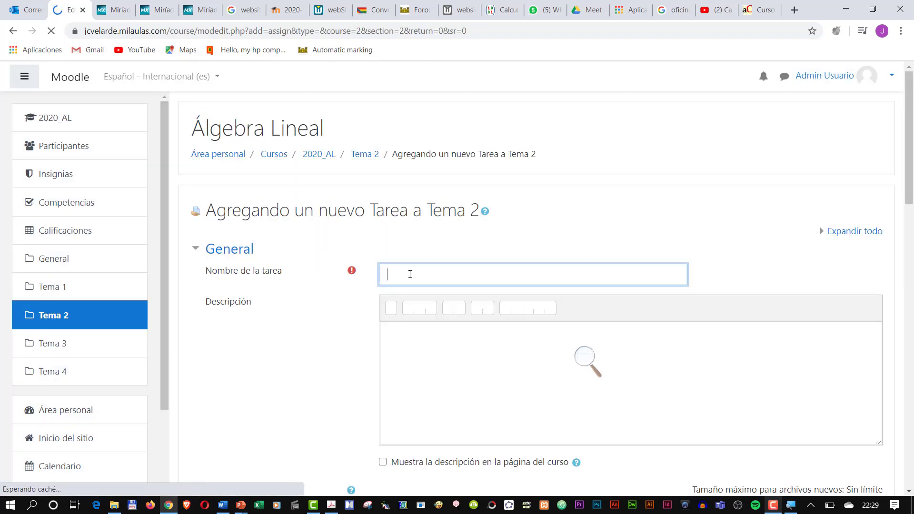
left_click(403, 340)
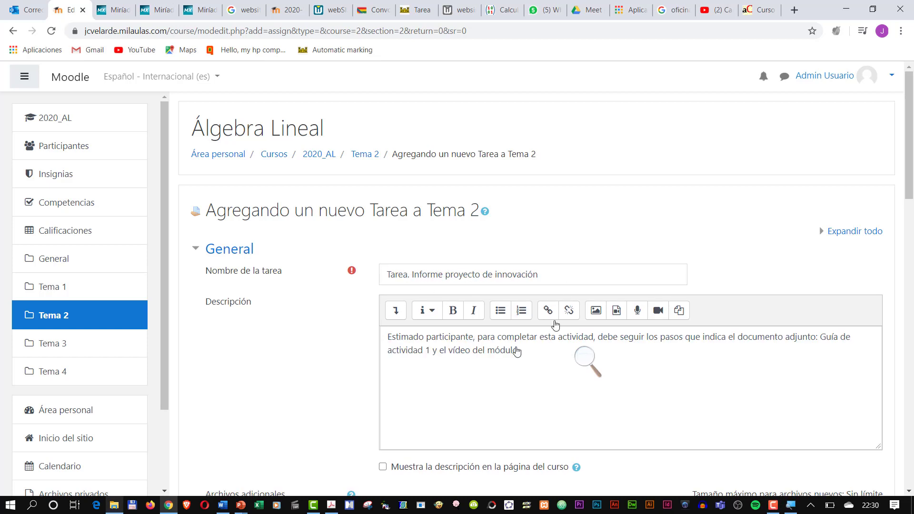
left_click(454, 375)
scroll(510, 381, "down", 1)
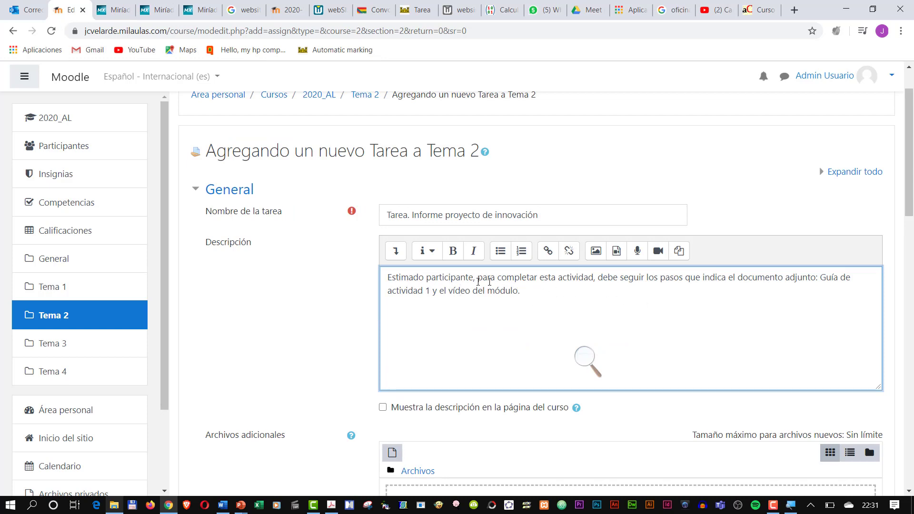
left_click_drag(386, 278, 527, 294)
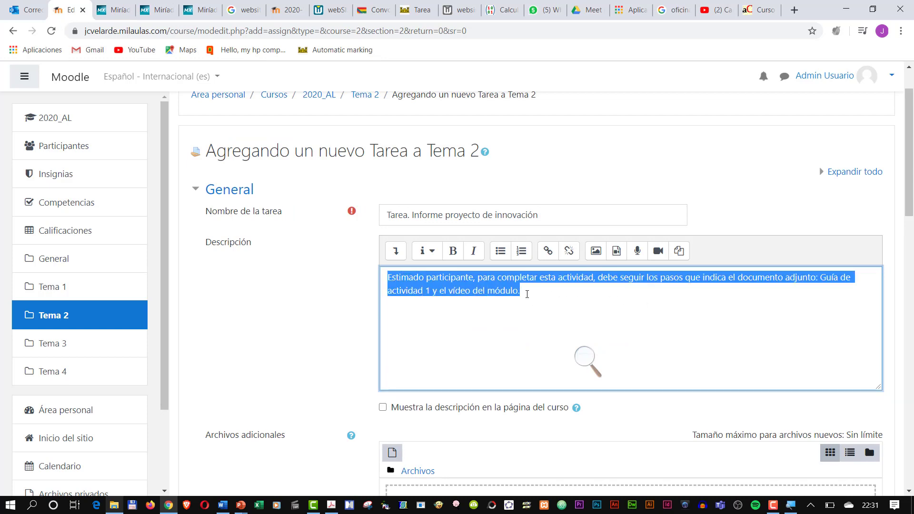
left_click(537, 292)
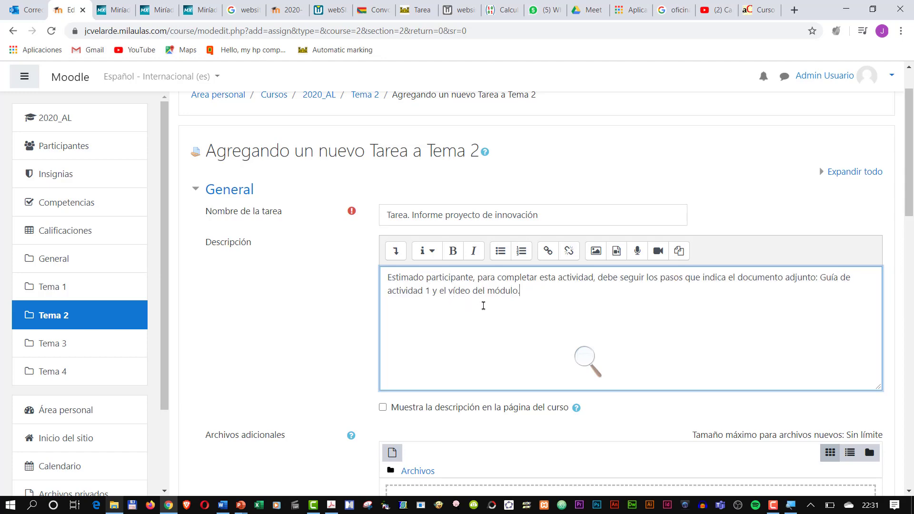
Attach "Guía de actividad 1.pdf" from the Módulo IV folder to the assignment's additional files.
scroll(483, 304, "down", 1)
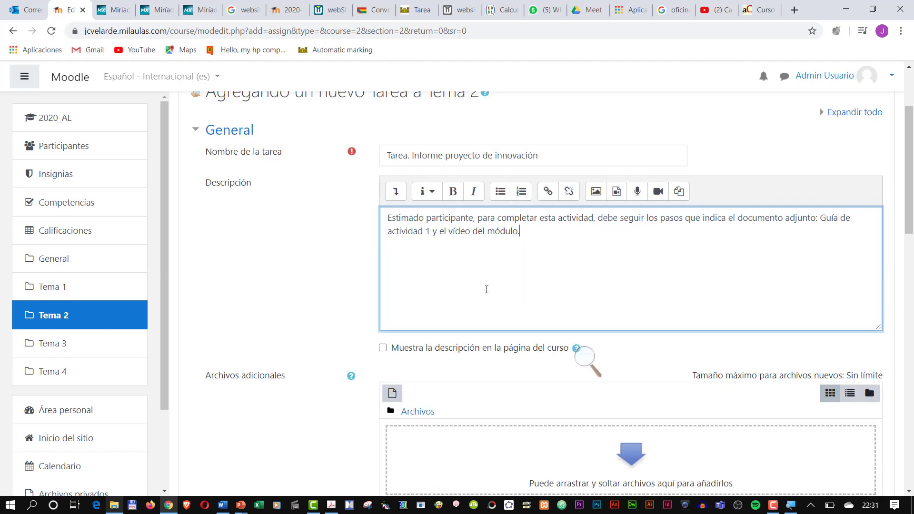
scroll(487, 289, "down", 3)
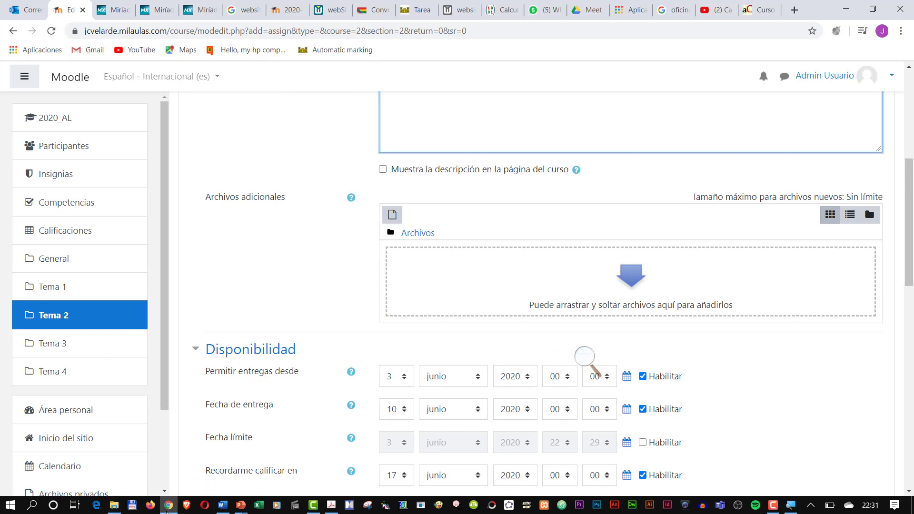
left_click(114, 507)
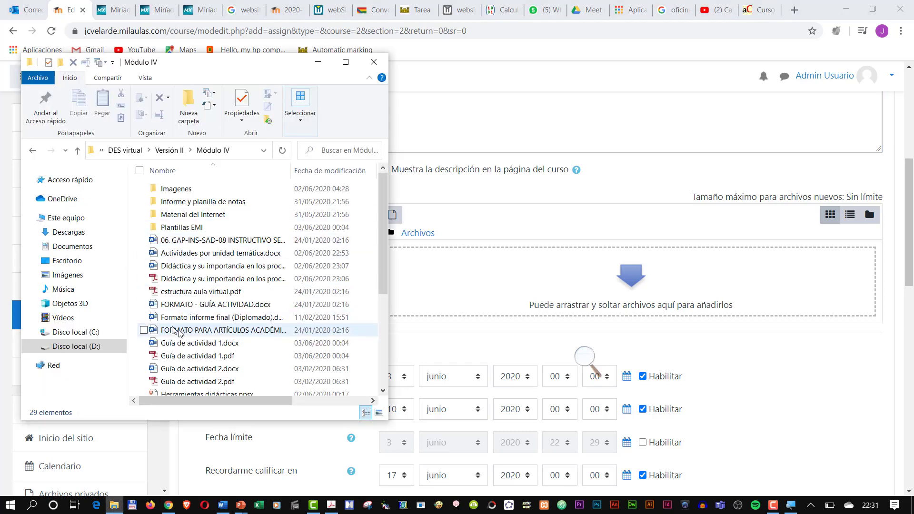
left_click(182, 358)
left_click_drag(192, 358, 474, 284)
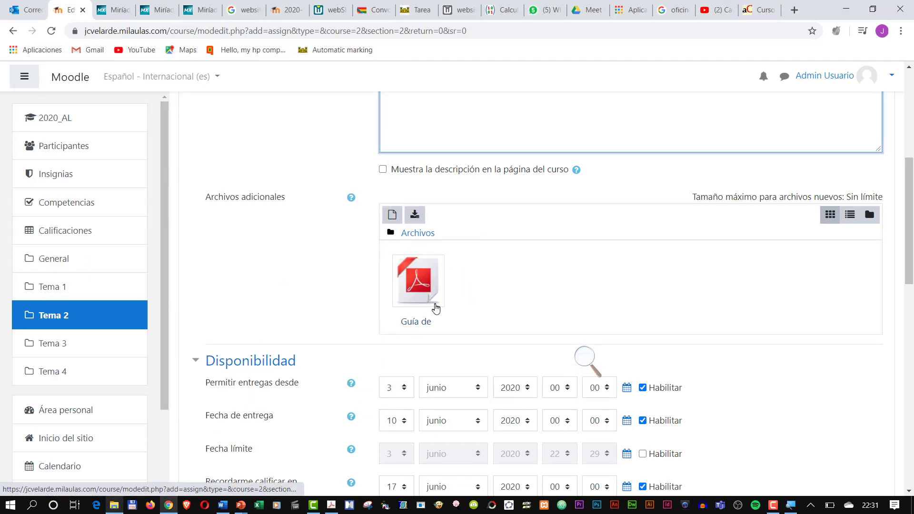
scroll(438, 285, "up", 3)
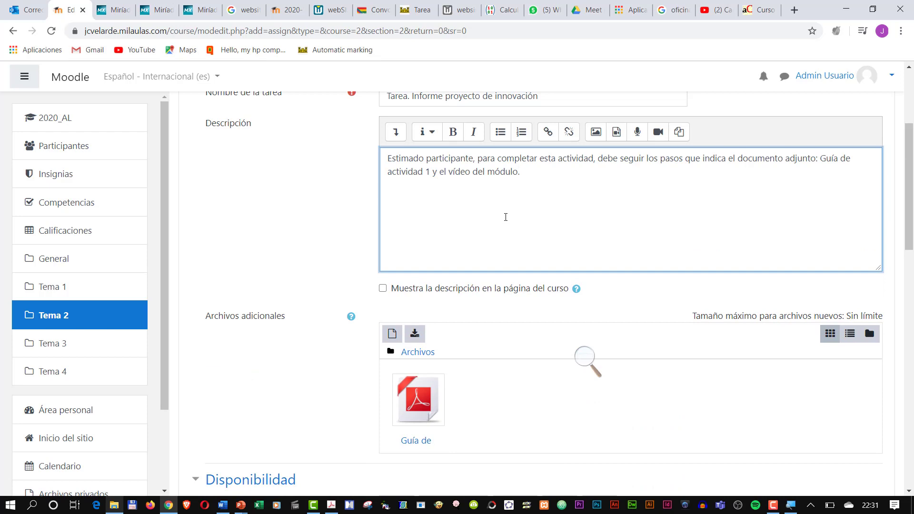
Set the assignment's maximum number of uploaded files to 3, keeping file submissions as the submission type.
scroll(504, 216, "down", 5)
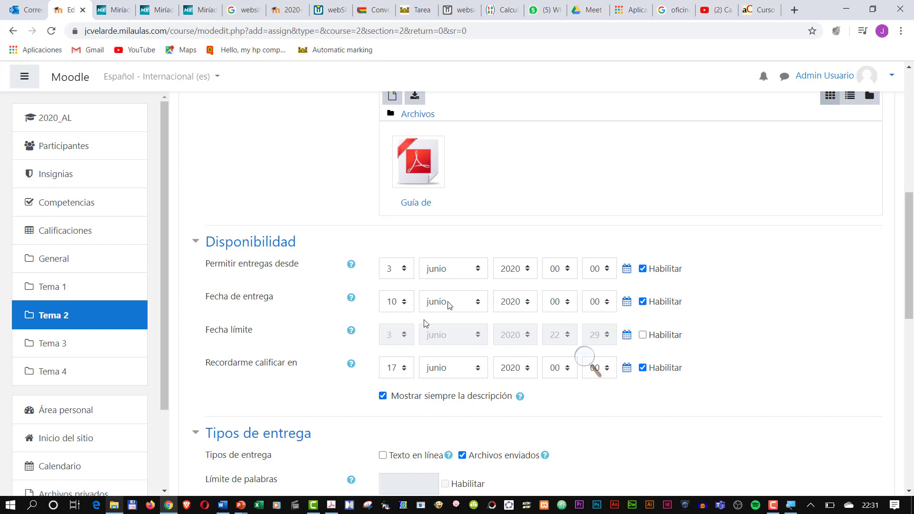
scroll(362, 354, "down", 4)
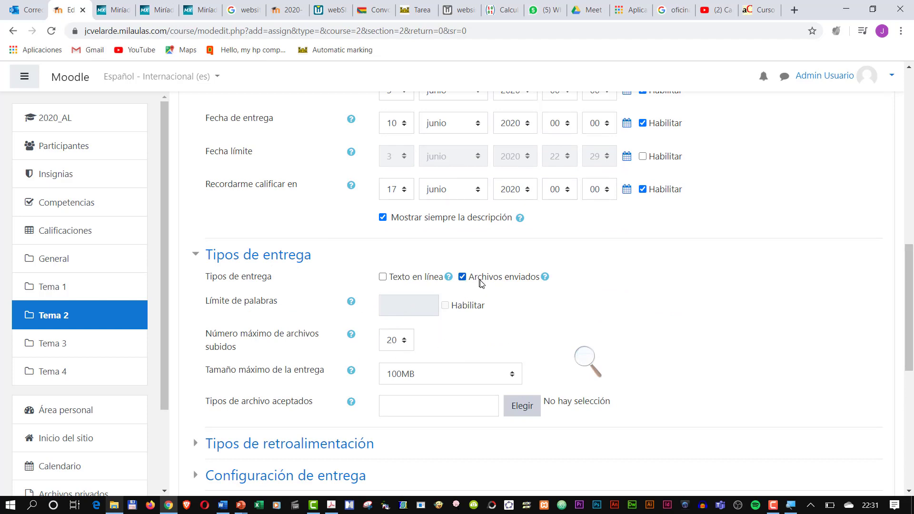
left_click(405, 340)
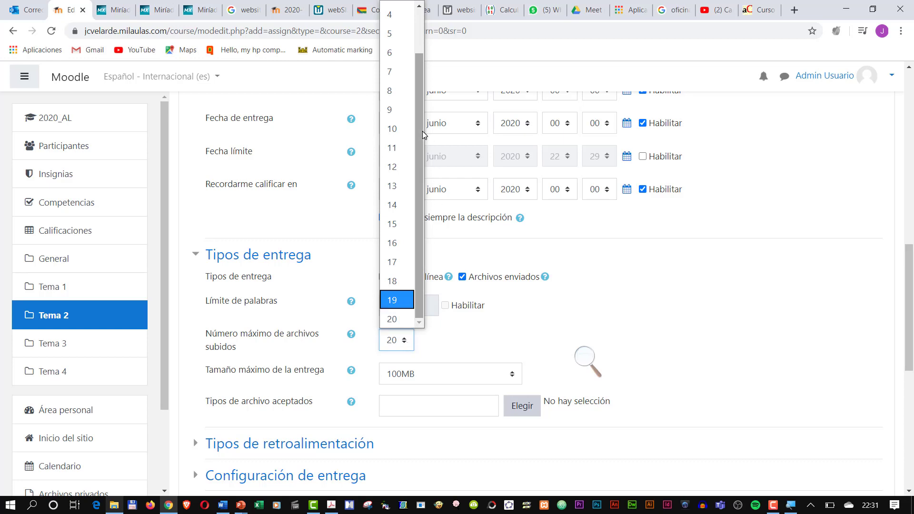
scroll(419, 95, "up", 1)
scroll(404, 31, "up", 1)
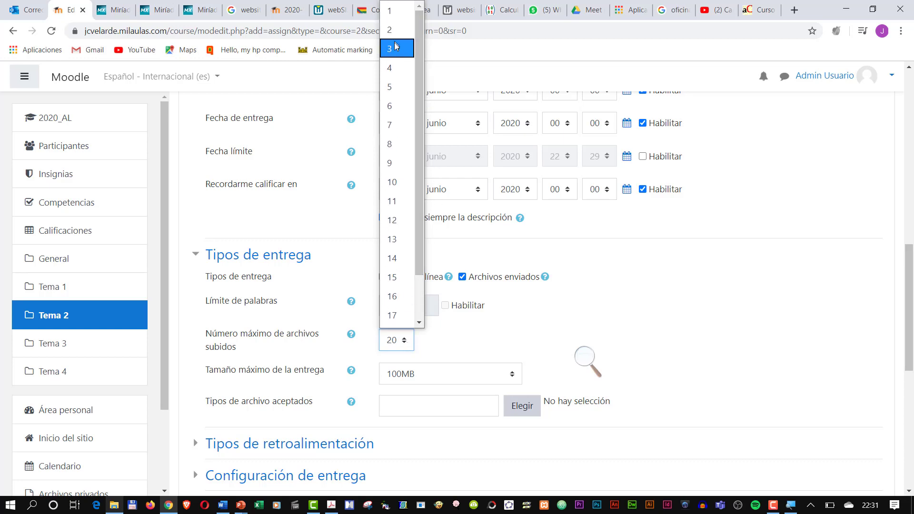
left_click(394, 49)
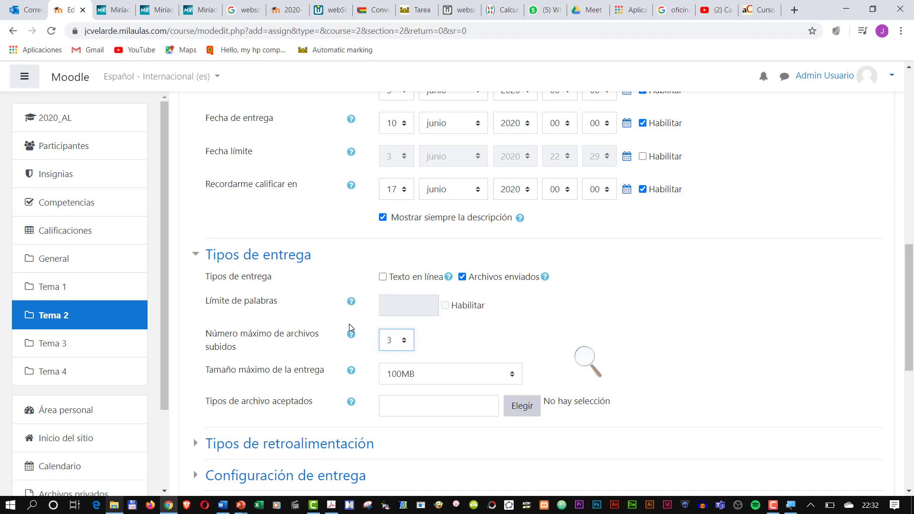
Save the assignment with its remaining default settings and return to the course.
scroll(457, 362, "down", 7)
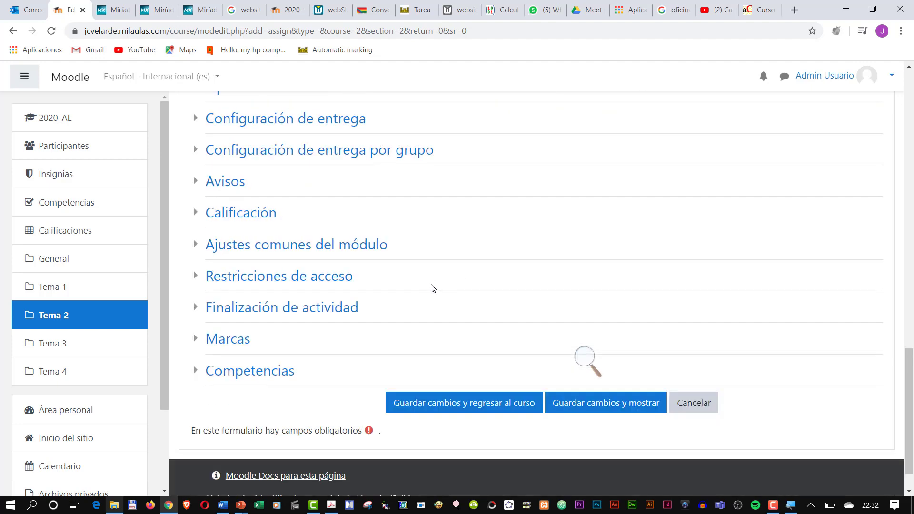
scroll(432, 288, "down", 1)
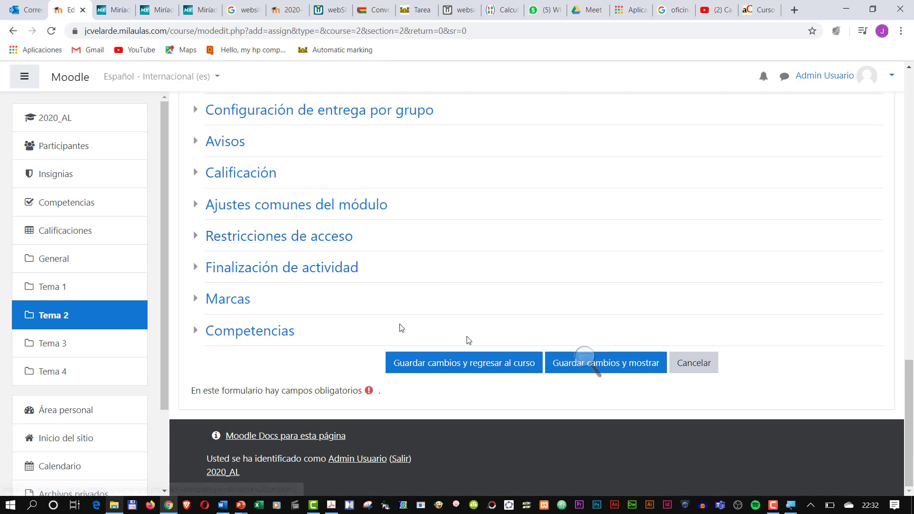
left_click(490, 369)
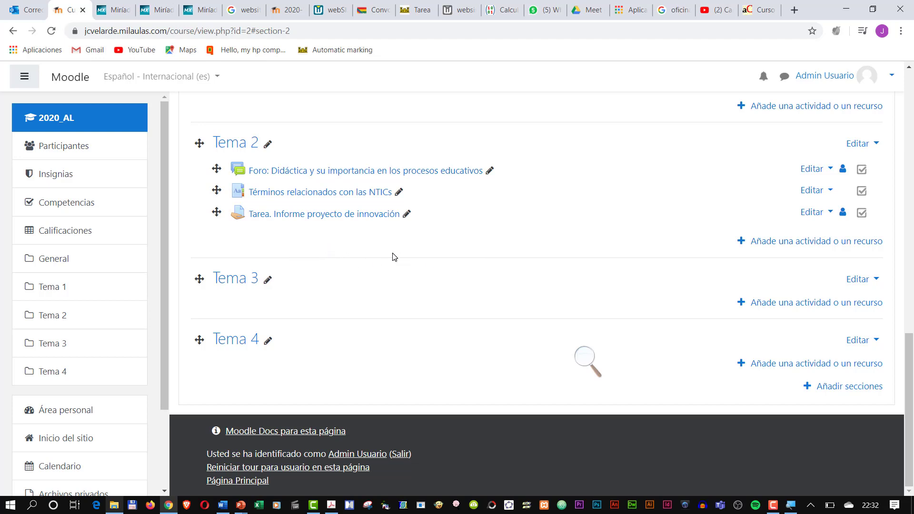
Open the full administration page of the Álgebra Lineal course and locate the question bank options.
scroll(486, 264, "up", 15)
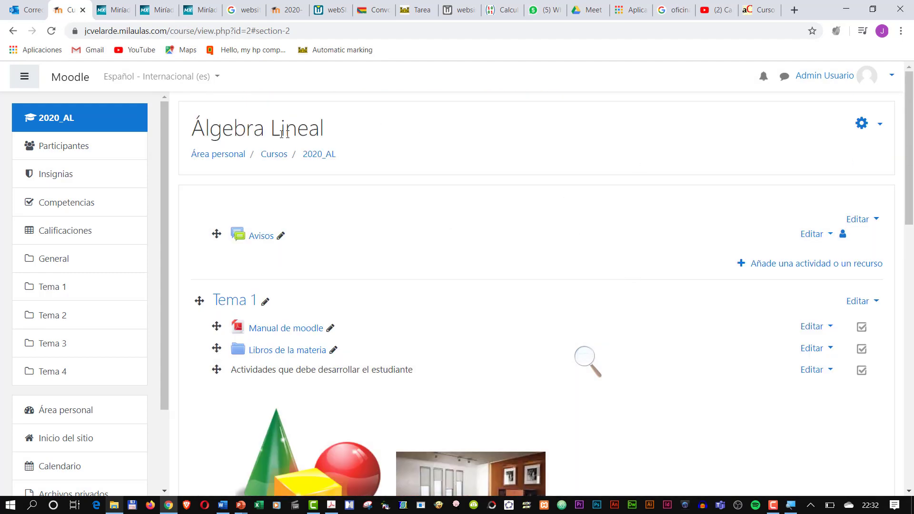
left_click(862, 123)
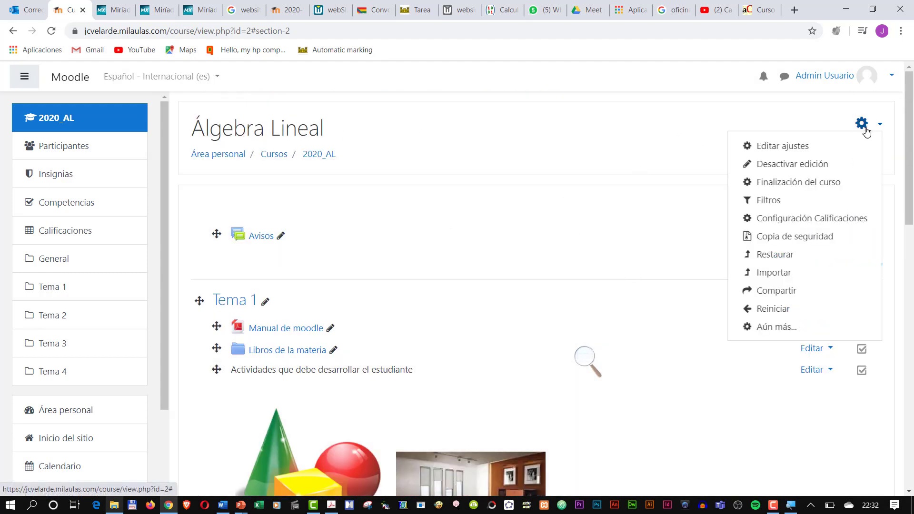
left_click(773, 328)
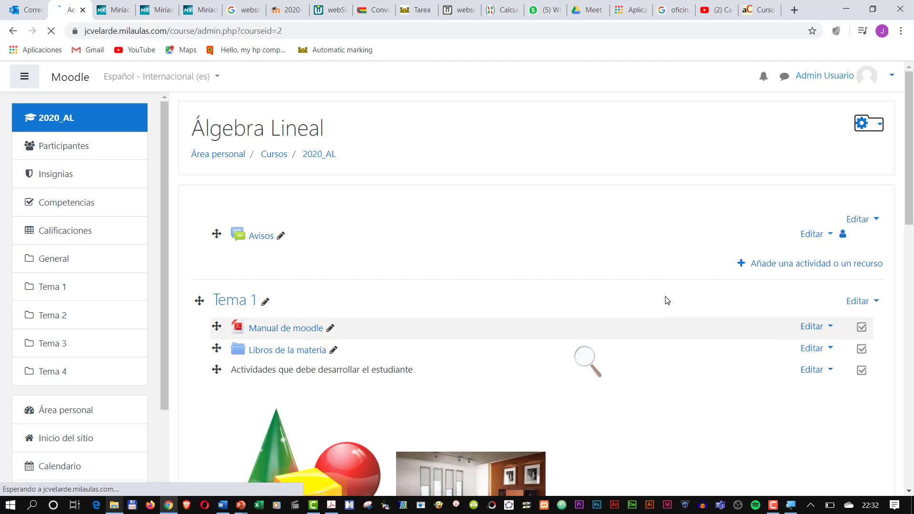
scroll(333, 304, "down", 1)
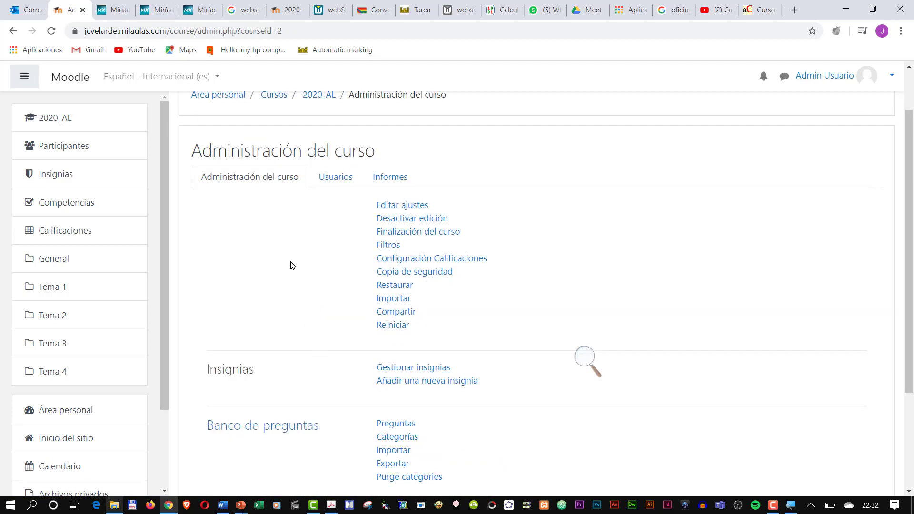
scroll(292, 265, "down", 1)
scroll(300, 214, "up", 1)
Add the question bank category "Capítulo 1 Matrices" under the parent category "Por defecto en 2020_AL".
scroll(323, 252, "down", 2)
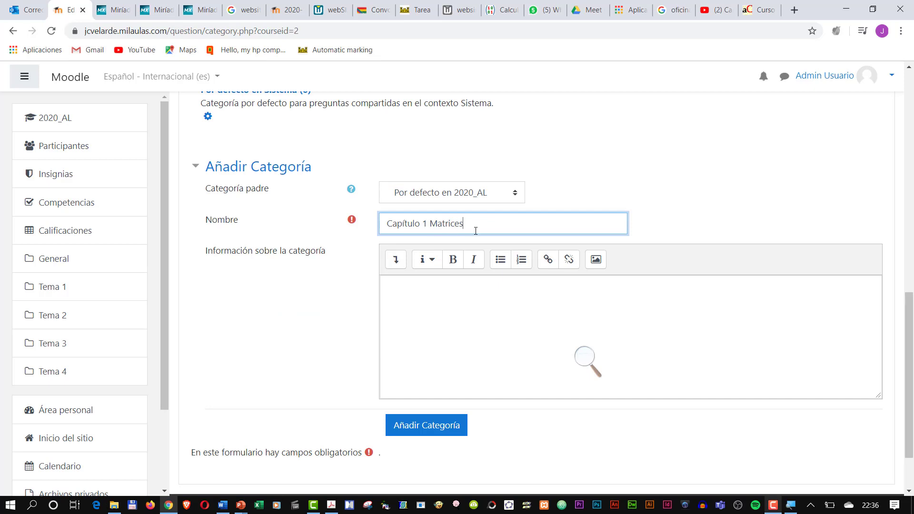
left_click(430, 431)
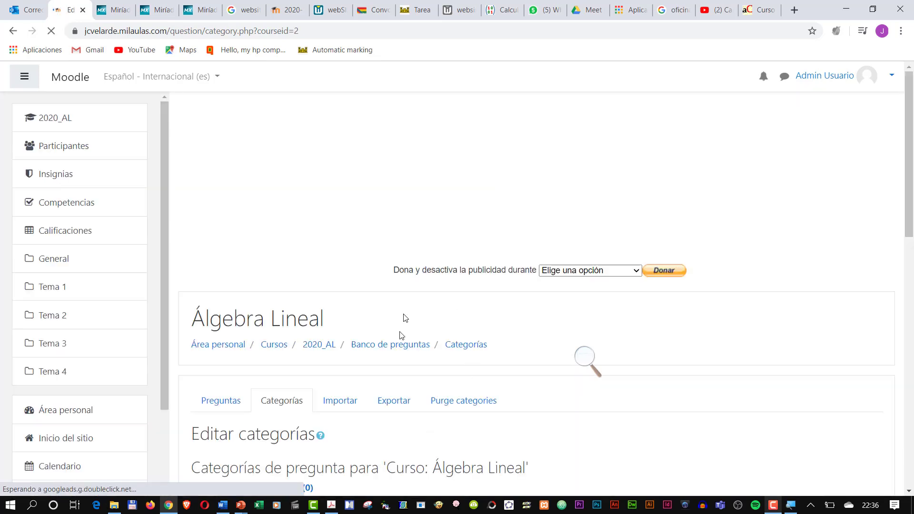
scroll(373, 360, "down", 4)
scroll(268, 309, "down", 1)
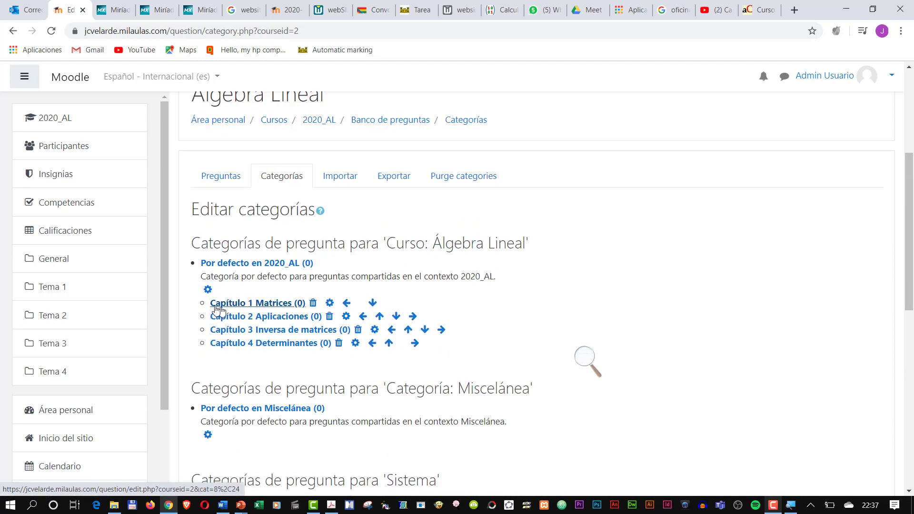
scroll(295, 291, "down", 8)
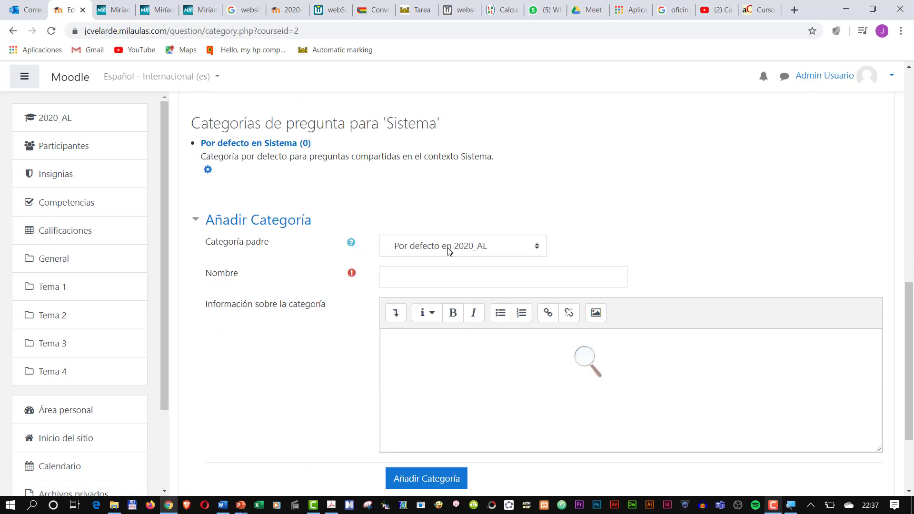
Add a question category named "01 Tipos de Matrices" under the parent category Capítulo 1 Matrices.
left_click(449, 246)
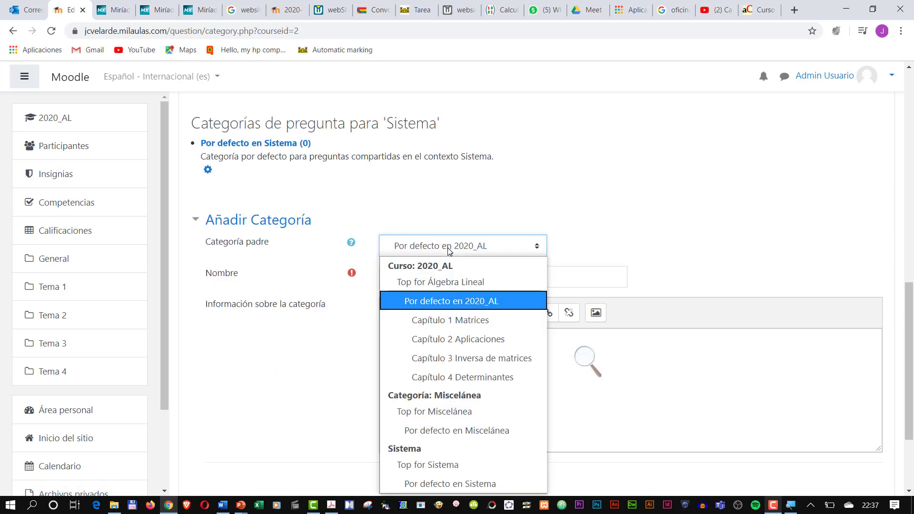
left_click(473, 322)
left_click(433, 279)
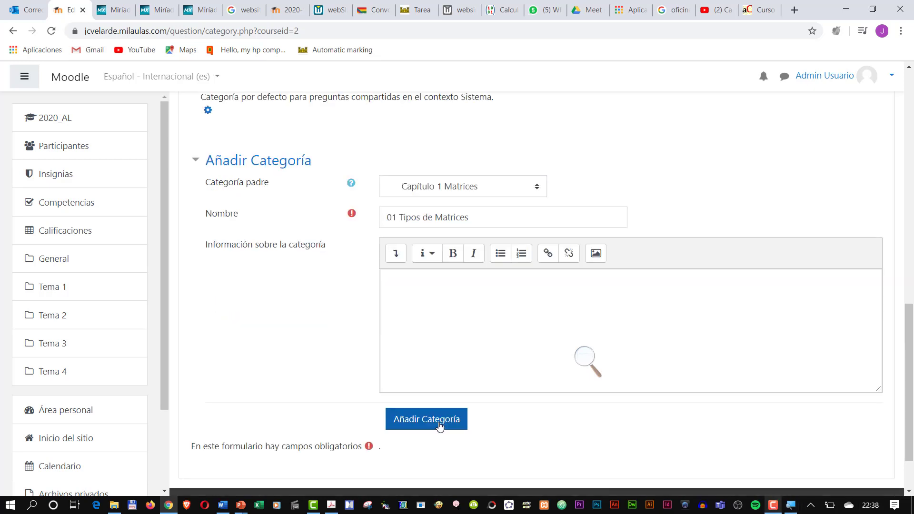
left_click(438, 425)
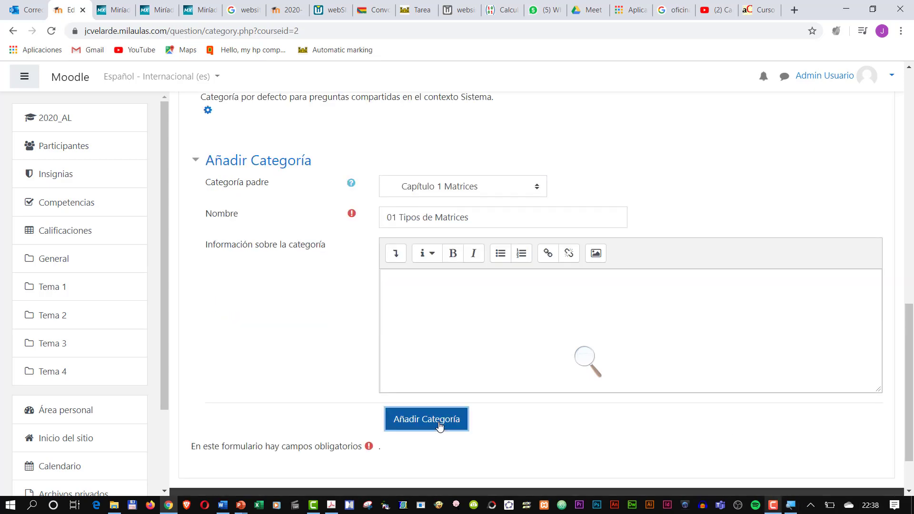
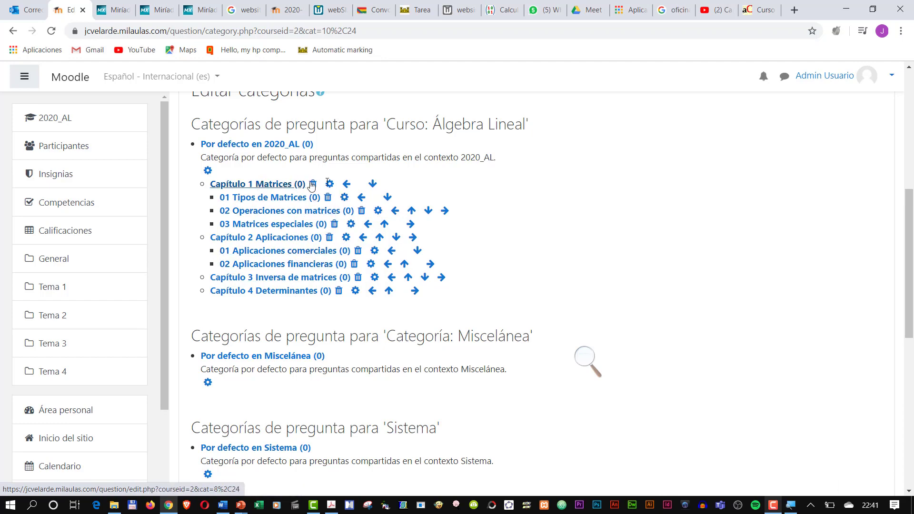
Open the question bank's question list and select the category Capítulo 1 Matrices.
scroll(330, 188, "up", 3)
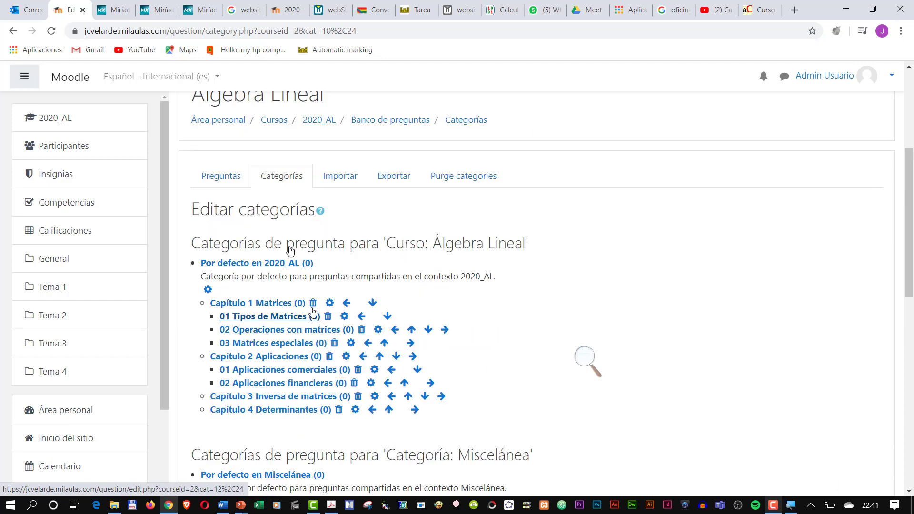
left_click(214, 175)
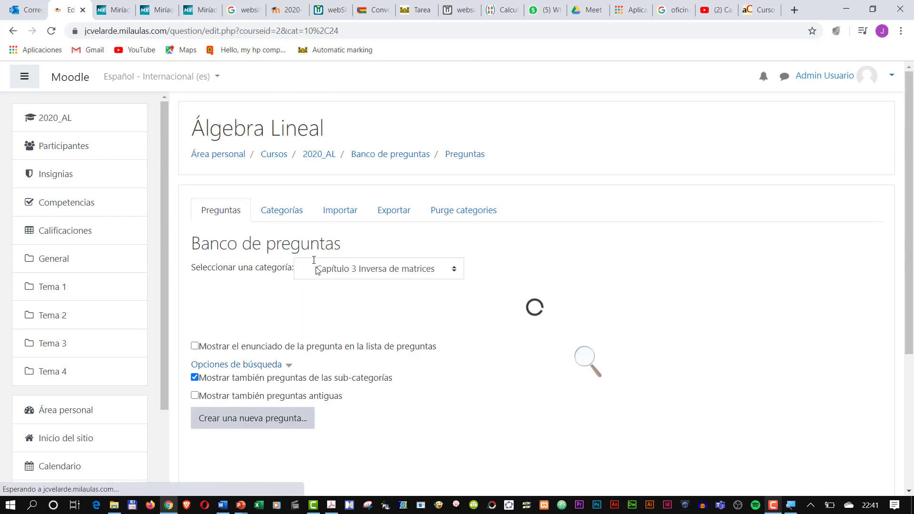
scroll(333, 257, "down", 2)
left_click(368, 213)
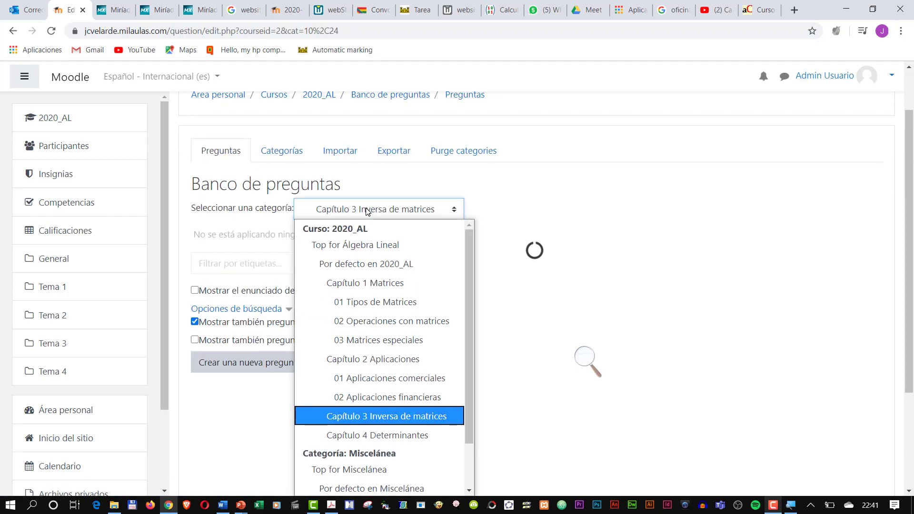
left_click(361, 284)
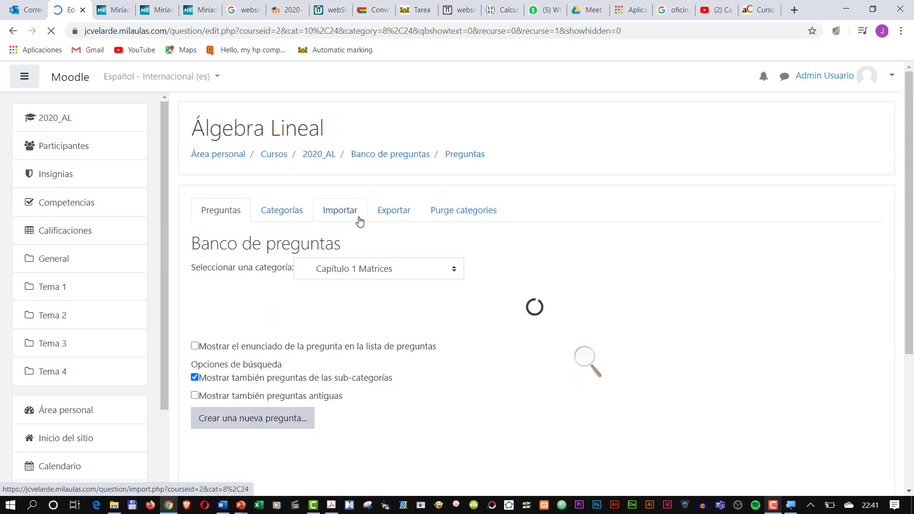
Start a new question of the type Opción múltiple in the Capítulo 1 Matrices category.
scroll(342, 271, "down", 3)
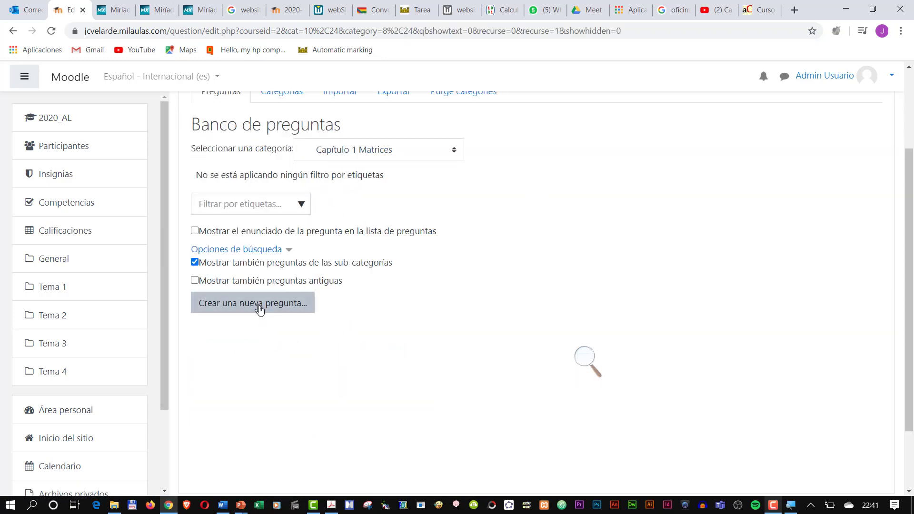
left_click(282, 309)
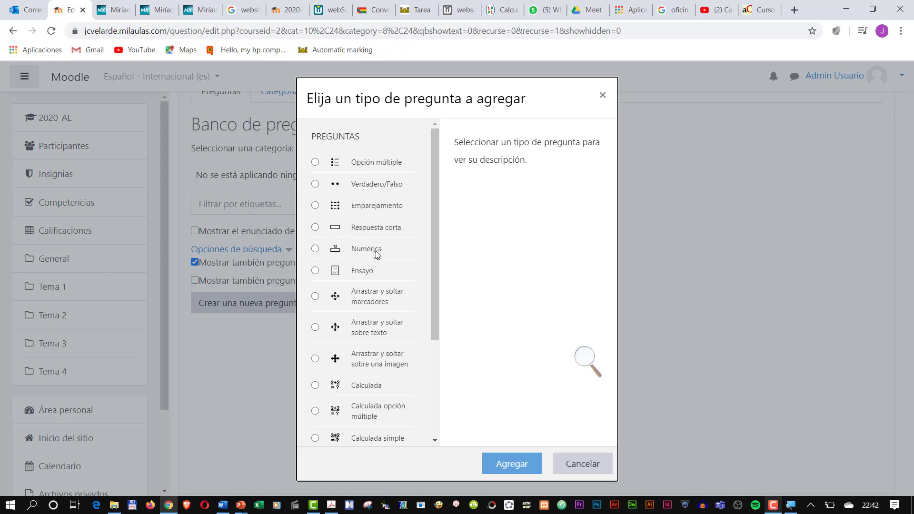
left_click_drag(434, 234, 432, 292)
left_click_drag(435, 255, 447, 180)
left_click(316, 163)
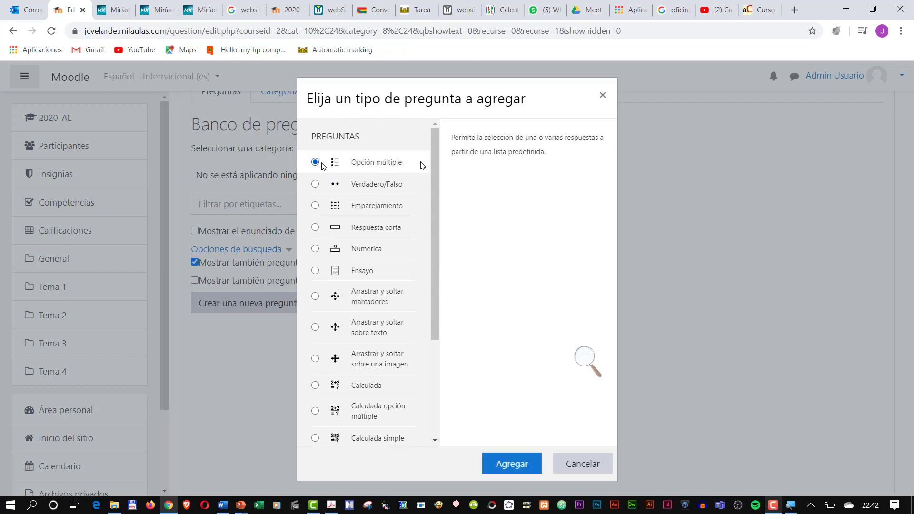
left_click(512, 468)
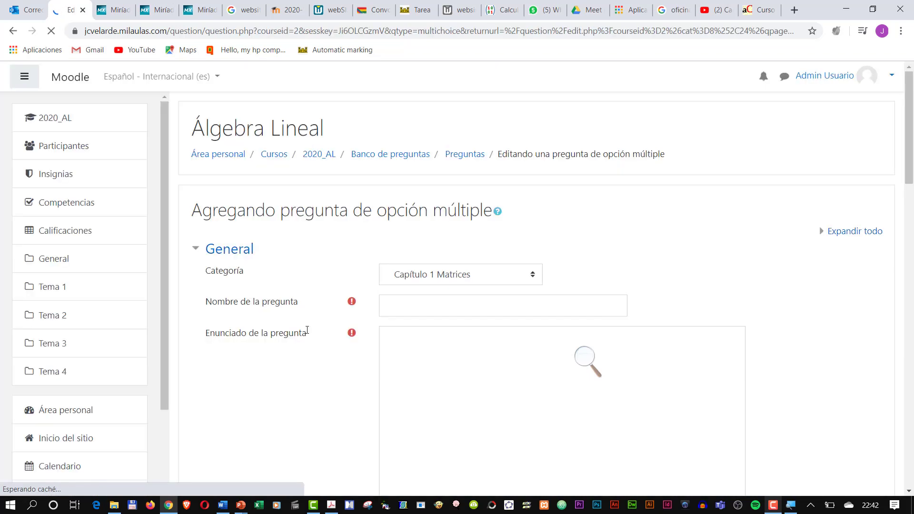
scroll(307, 331, "down", 1)
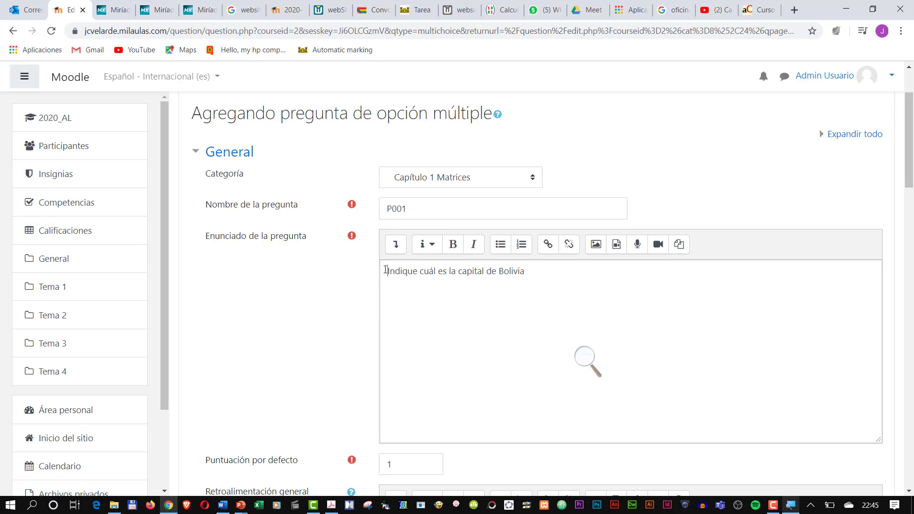
Review the question's statement, default score and general feedback fields.
left_click_drag(386, 271, 528, 276)
left_click(537, 273)
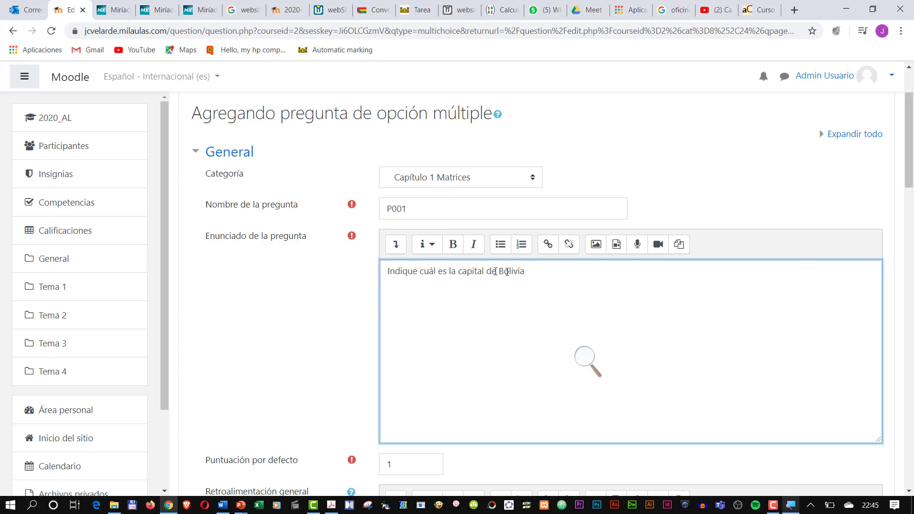
scroll(547, 282, "down", 3)
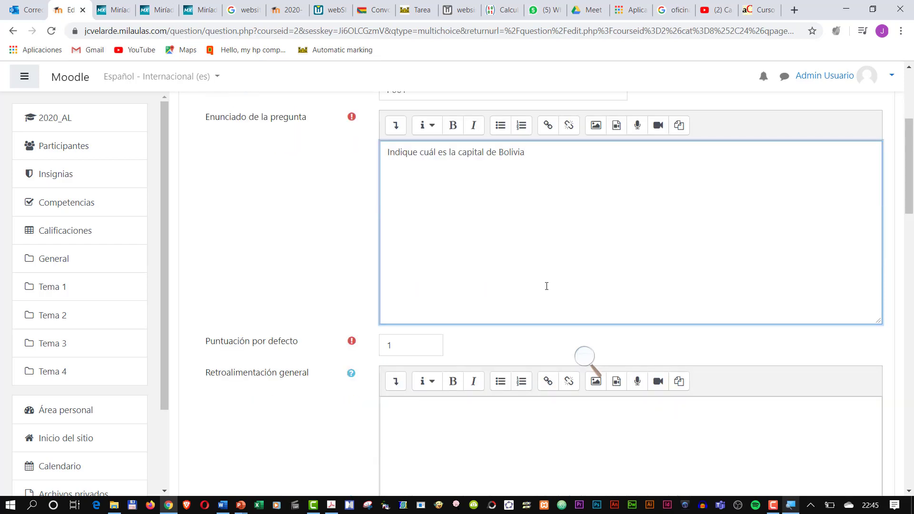
scroll(546, 286, "up", 3)
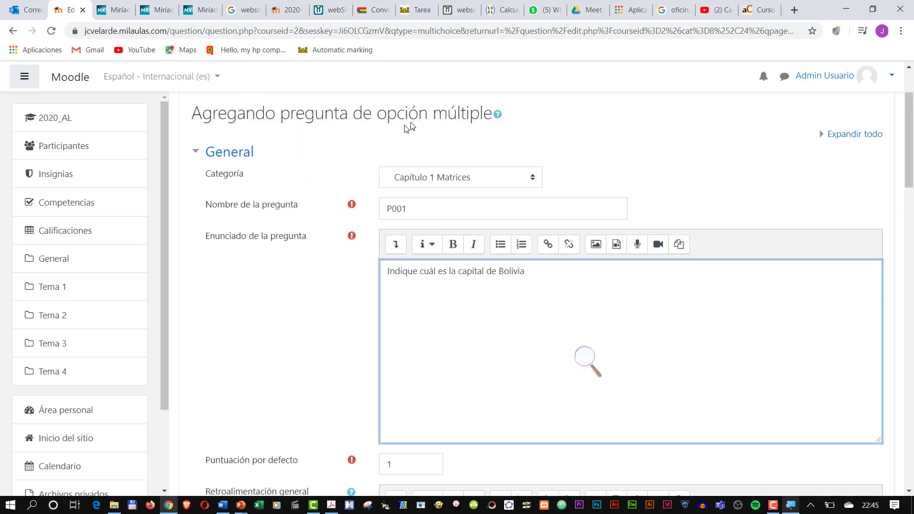
scroll(485, 305, "down", 4)
scroll(484, 309, "down", 3)
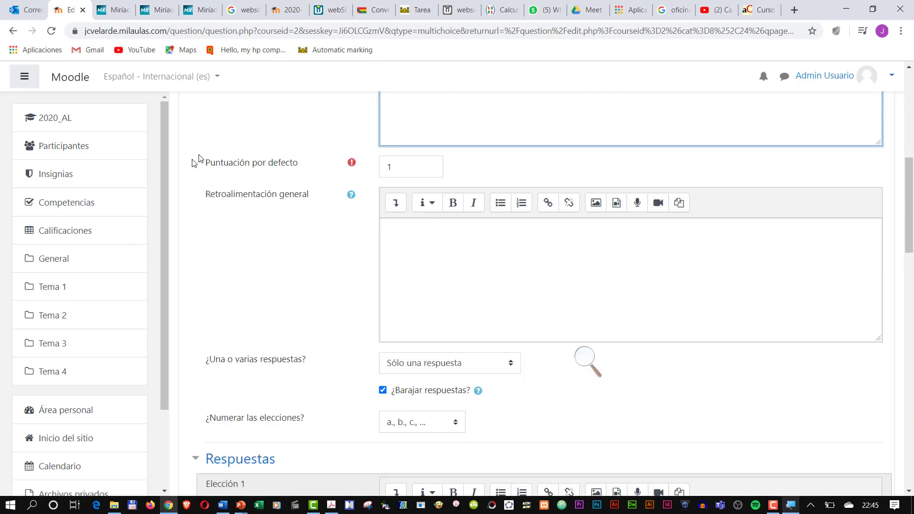
left_click(404, 166)
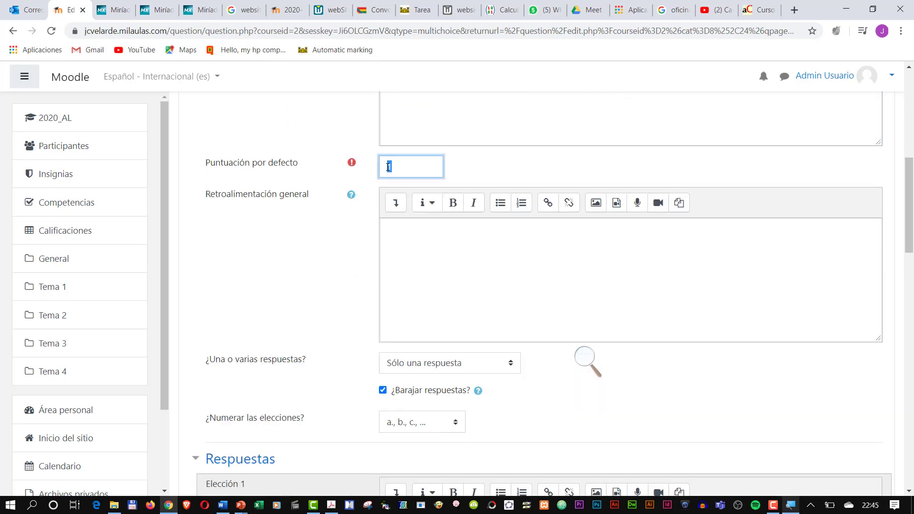
left_click(413, 253)
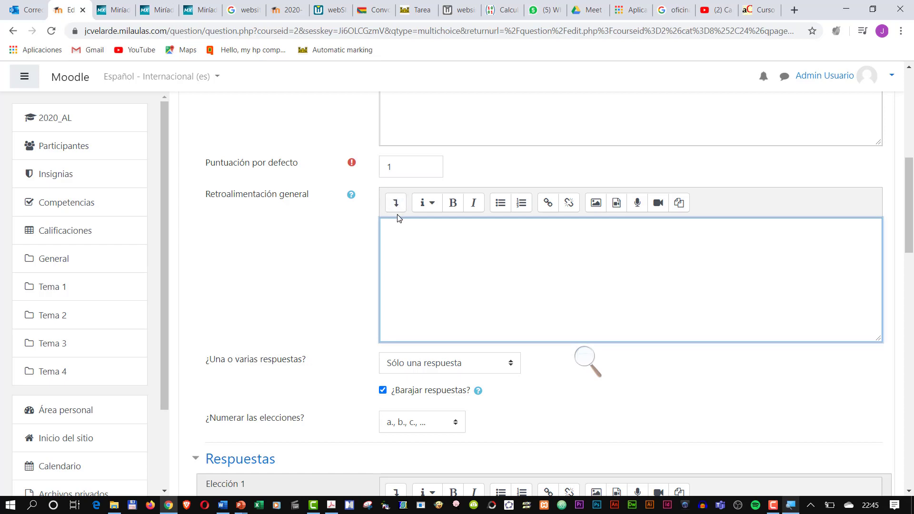
scroll(399, 218, "down", 4)
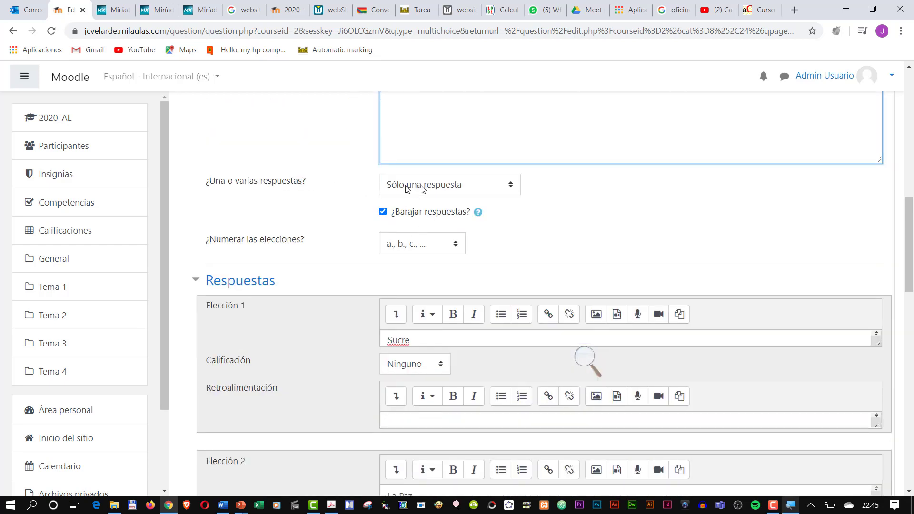
Allow only one answer for the question and set the choice numbering to Sin numeración.
left_click(514, 189)
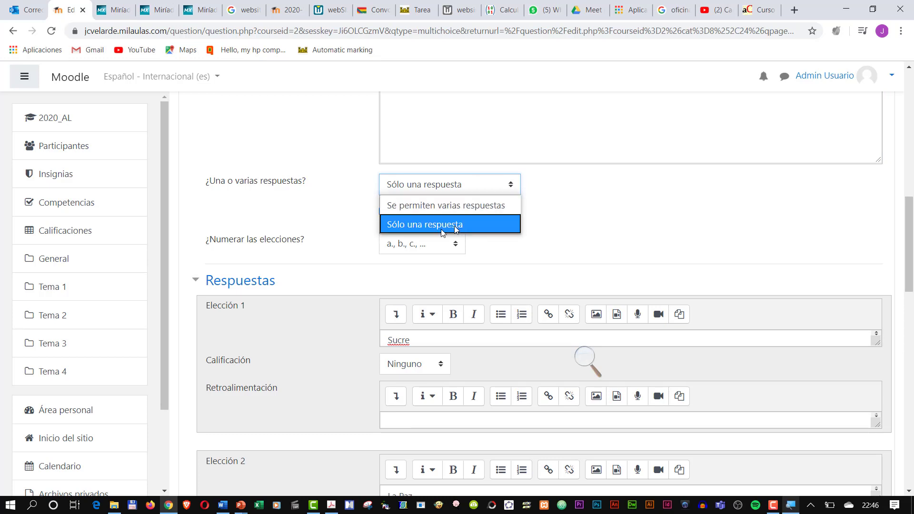
left_click(430, 227)
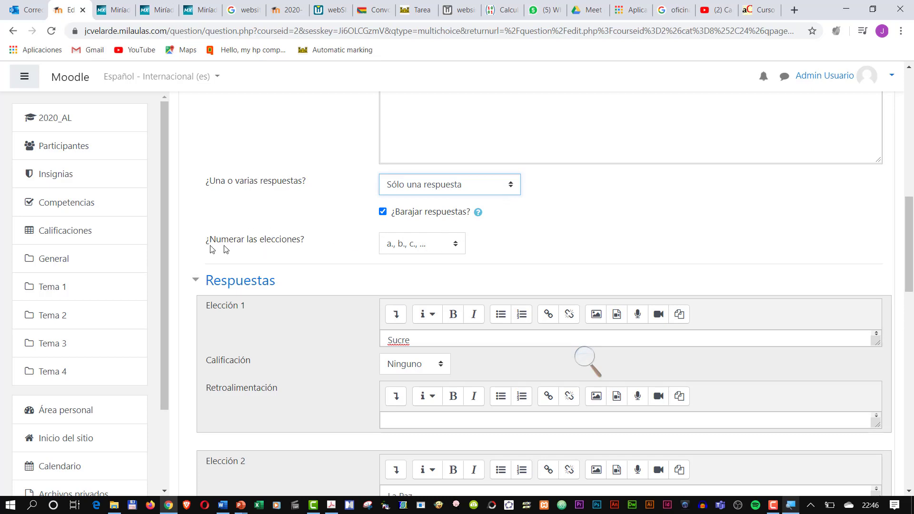
left_click(455, 245)
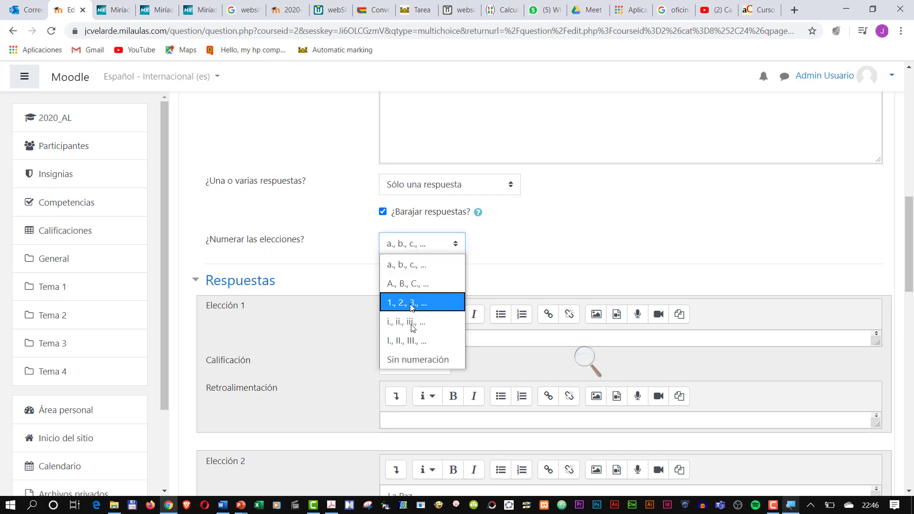
left_click(418, 359)
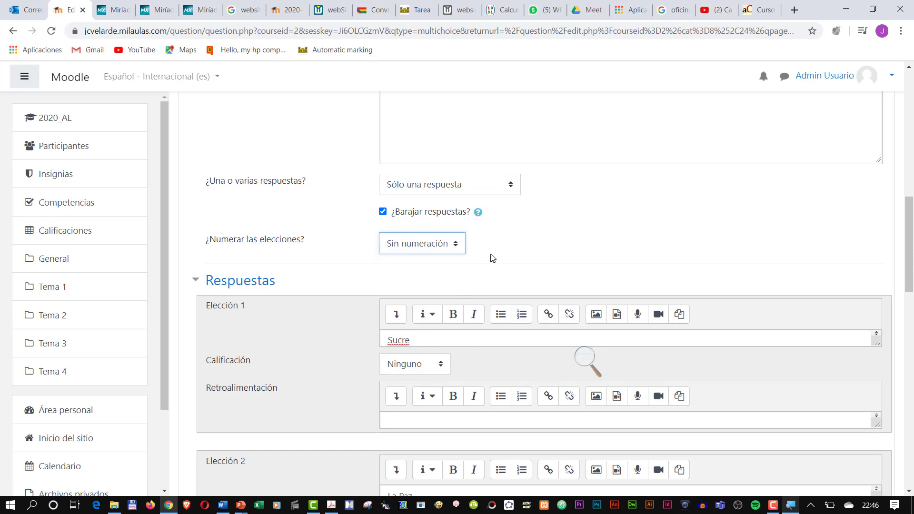
Review the answer texts entered for choices 1 to 3.
scroll(492, 255, "down", 2)
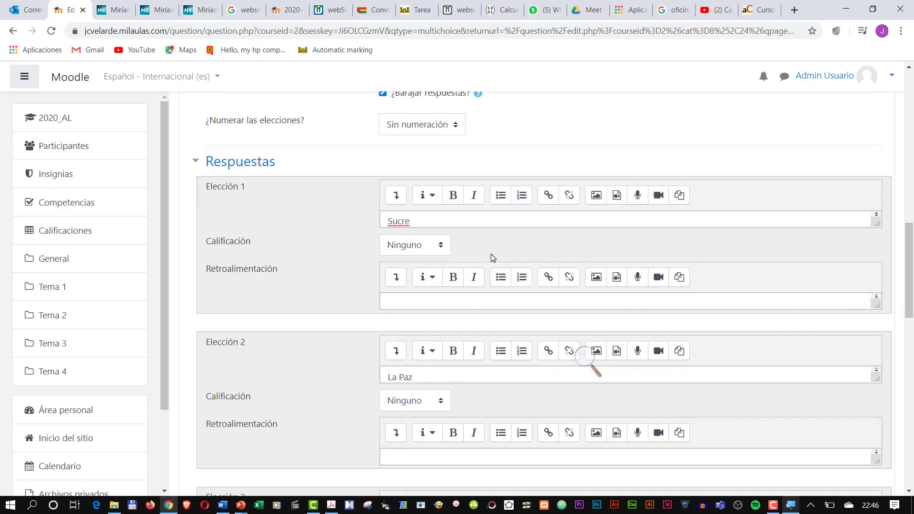
left_click(439, 221)
left_click_drag(406, 223, 385, 222)
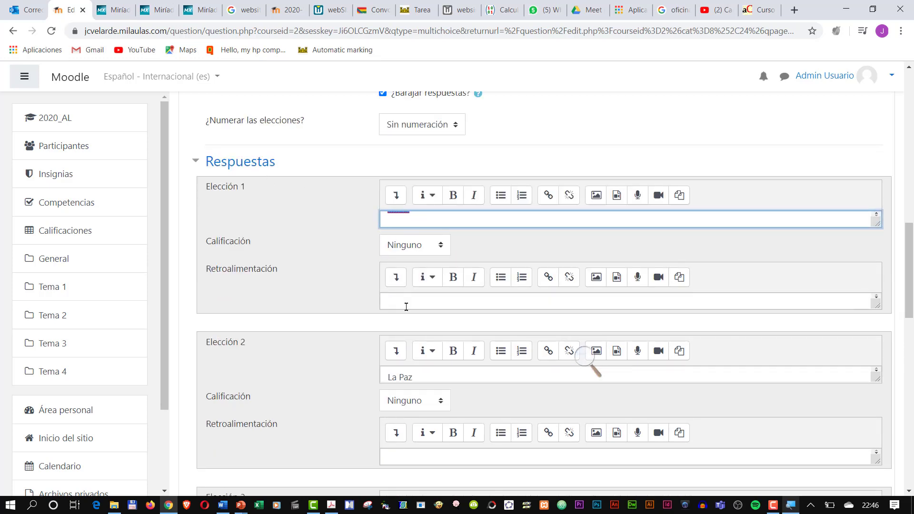
scroll(400, 272, "up", 1)
scroll(422, 281, "up", 1)
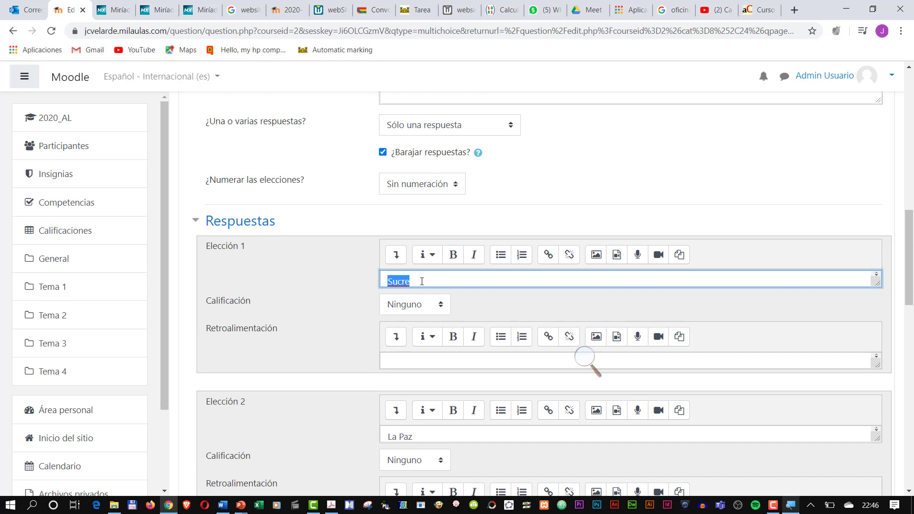
left_click(421, 281)
scroll(442, 414, "down", 4)
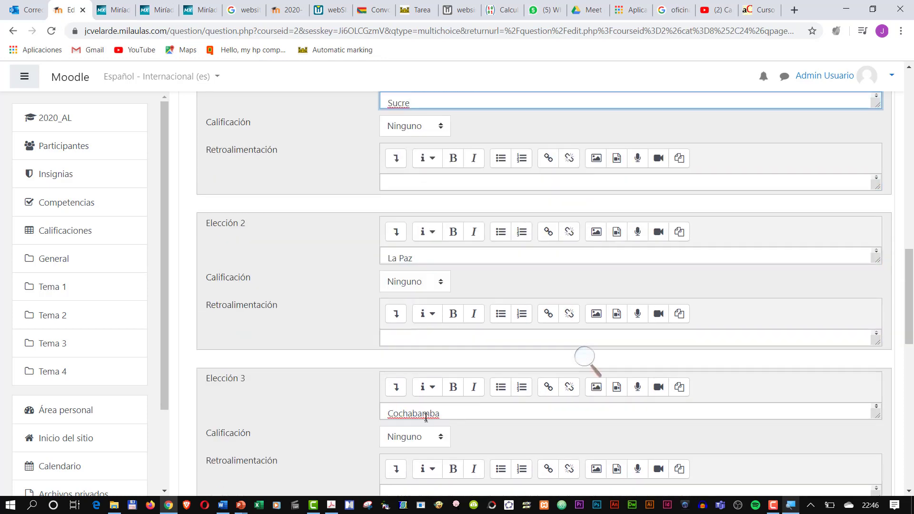
scroll(445, 403, "up", 5)
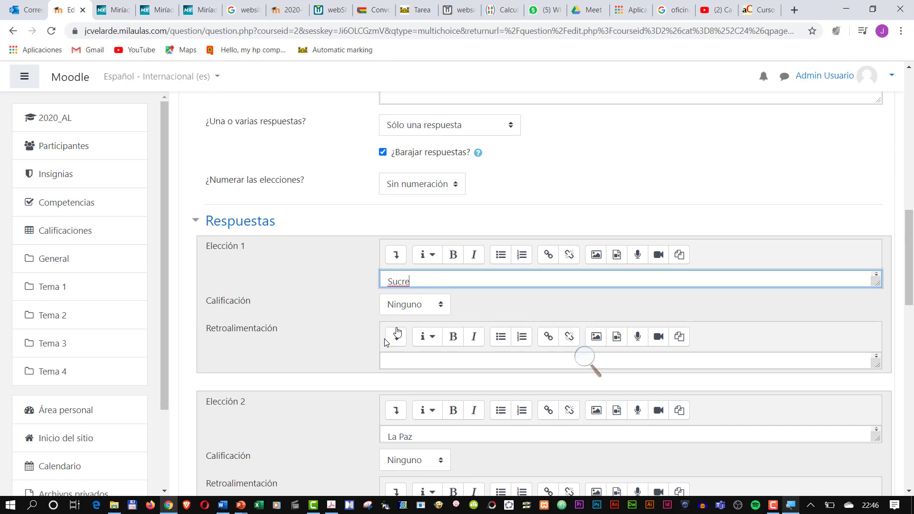
Set the grade of choice 1, Sucre, to 100%.
left_click(442, 306)
left_click(421, 37)
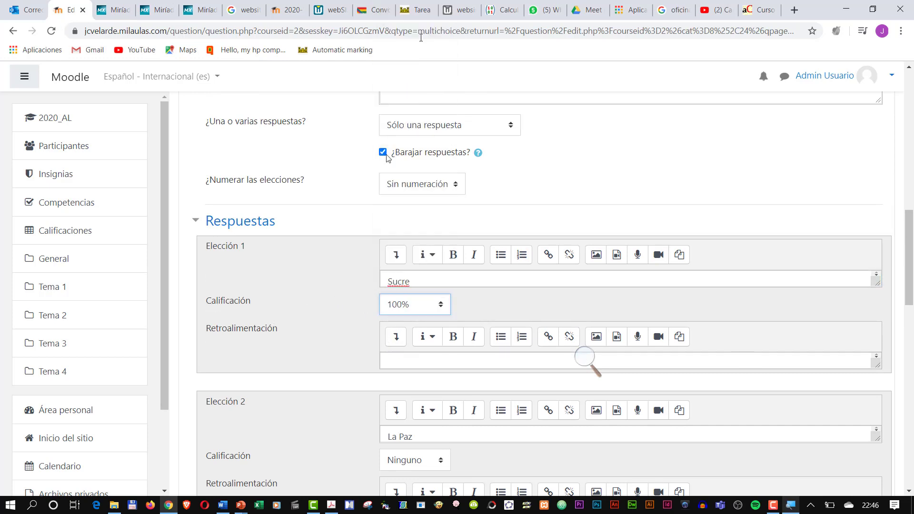
left_click(431, 283)
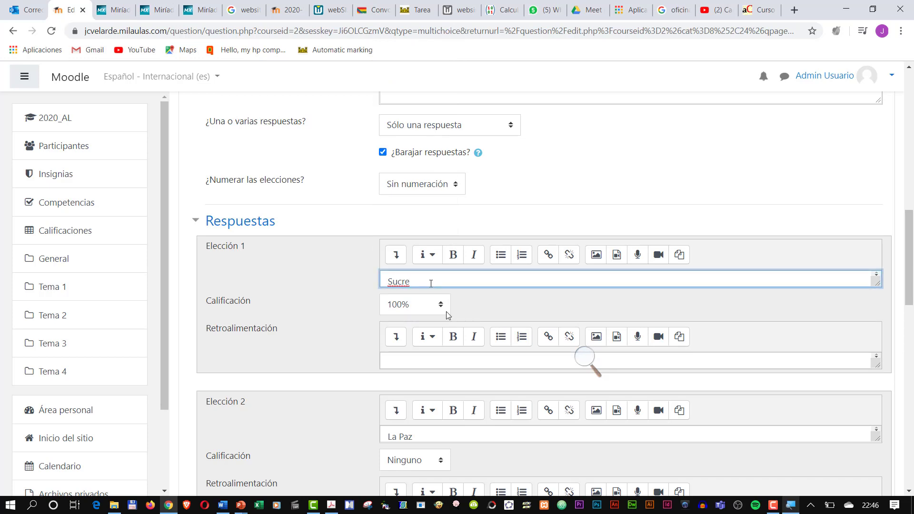
Save the multiple-choice question about the capital of Bolivia, leaving the choice feedback fields empty.
scroll(355, 407, "down", 2)
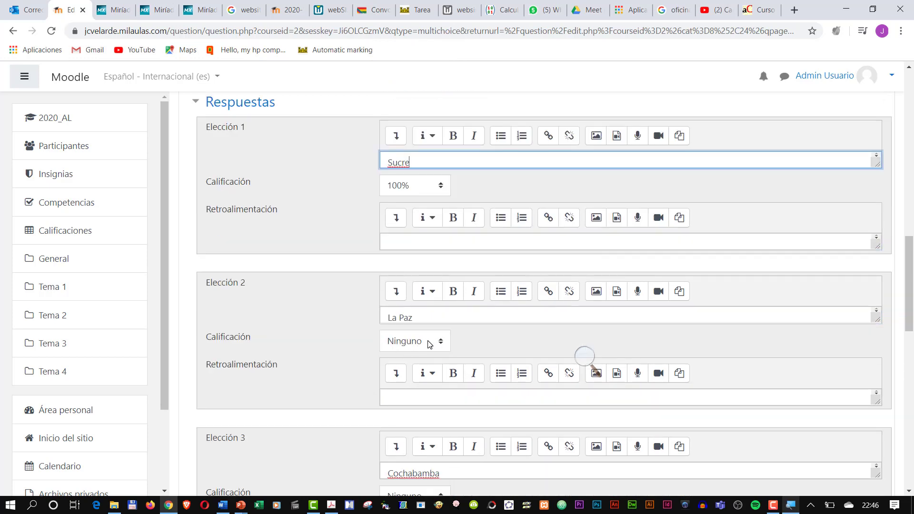
left_click(393, 398)
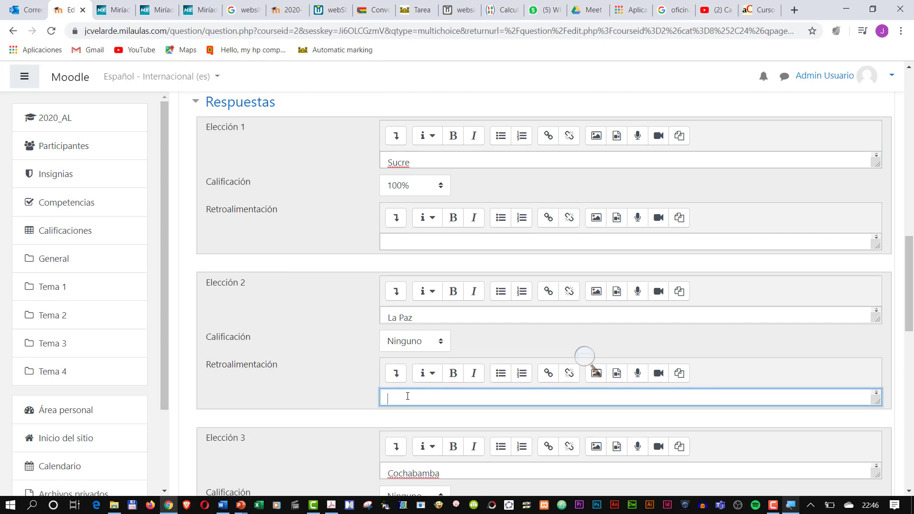
scroll(332, 370, "down", 10)
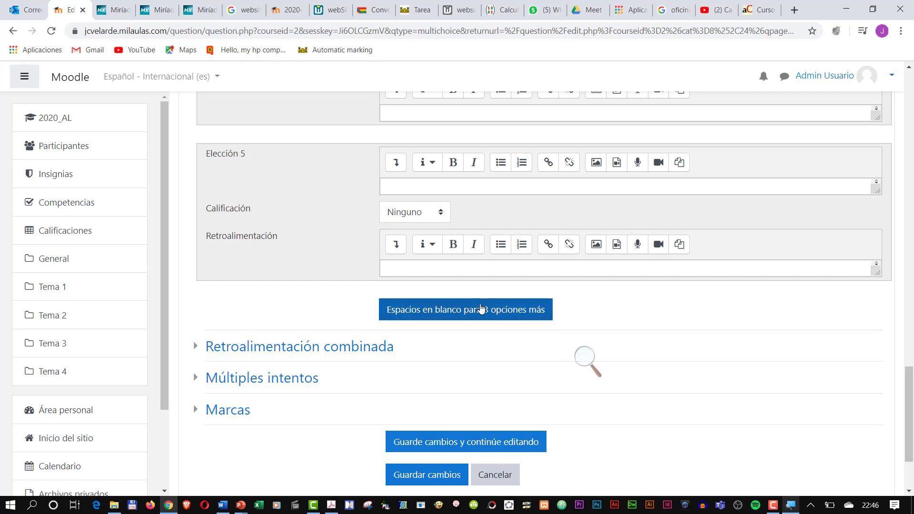
scroll(480, 308, "down", 3)
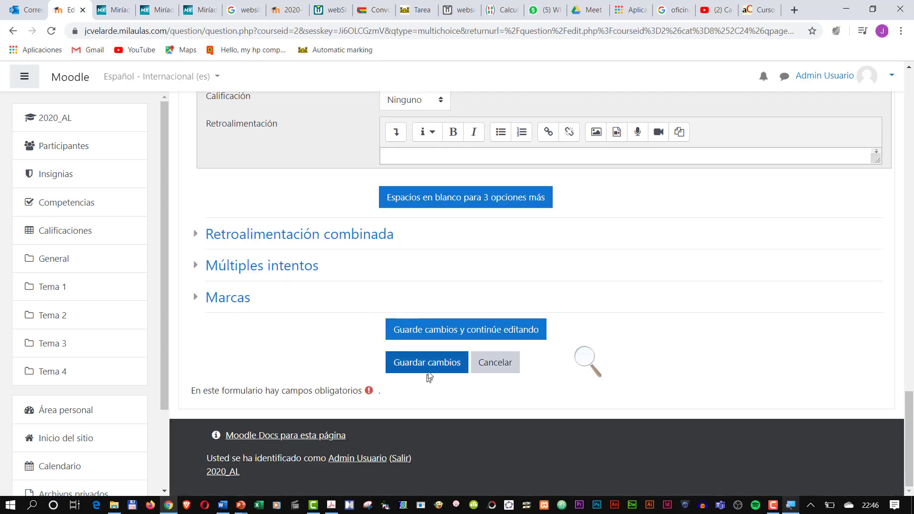
left_click(425, 365)
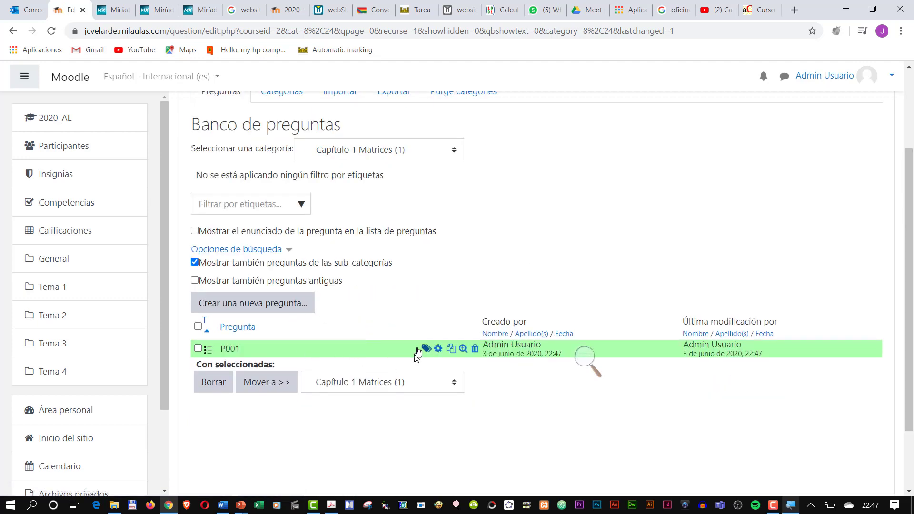
Preview question P001, fill in its correct answer, and close the preview.
left_click(463, 351)
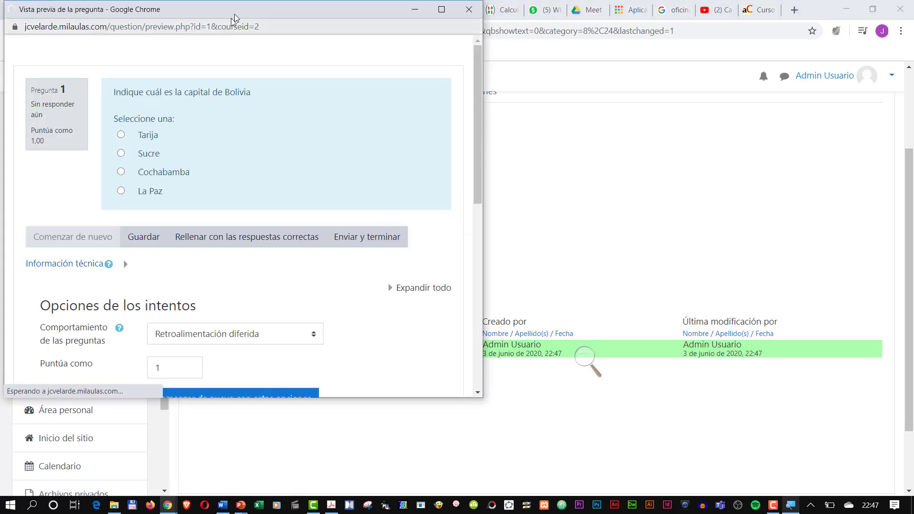
left_click_drag(245, 13, 375, 68)
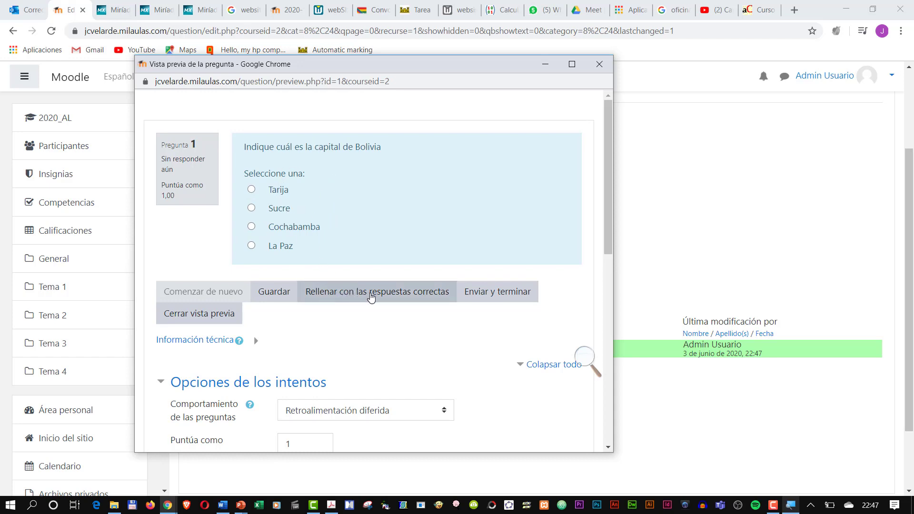
left_click(365, 296)
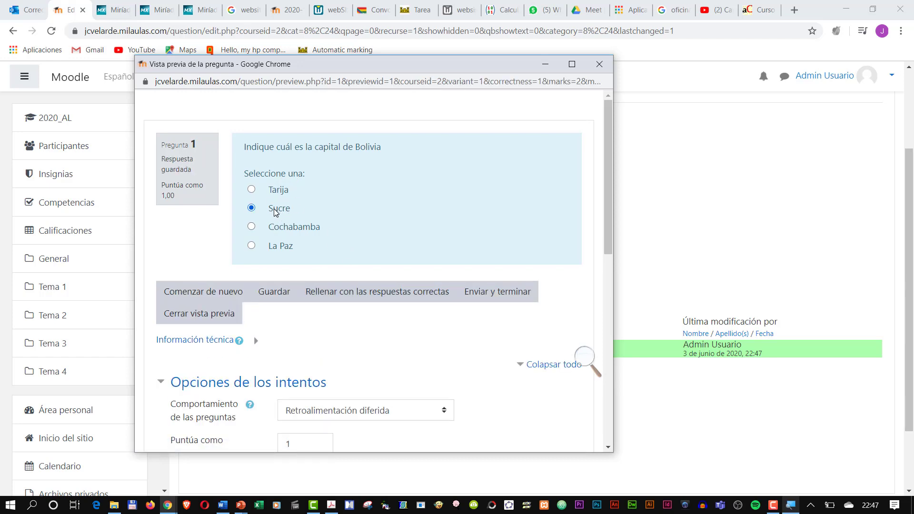
left_click(600, 65)
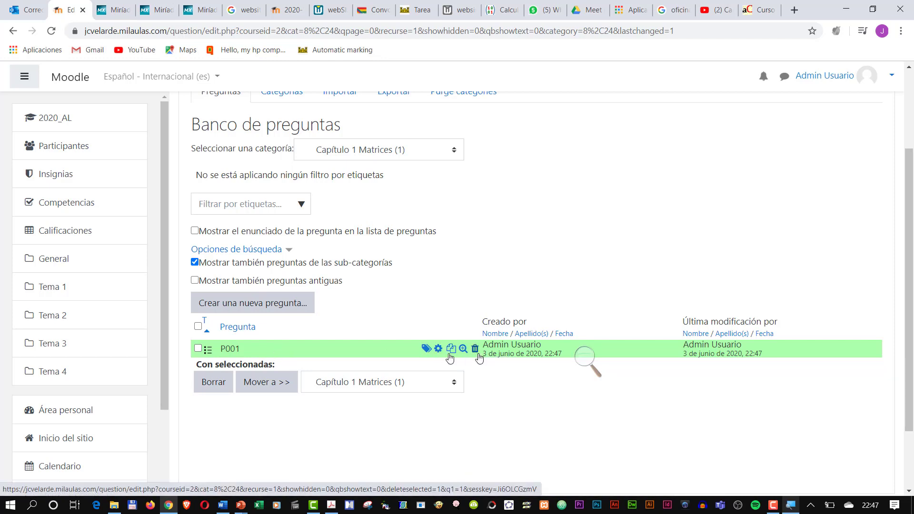
Create another Opción múltiple question in the category Capítulo 1 Matrices.
left_click(287, 305)
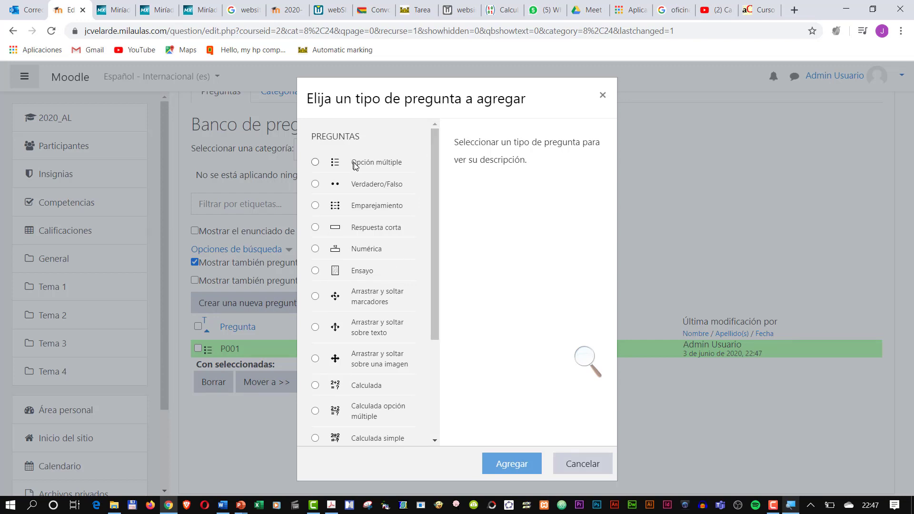
left_click(315, 163)
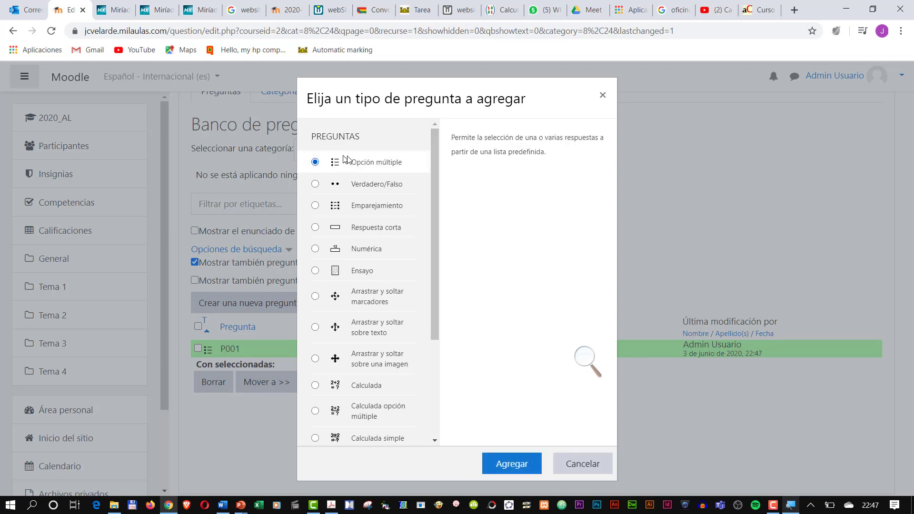
left_click(497, 465)
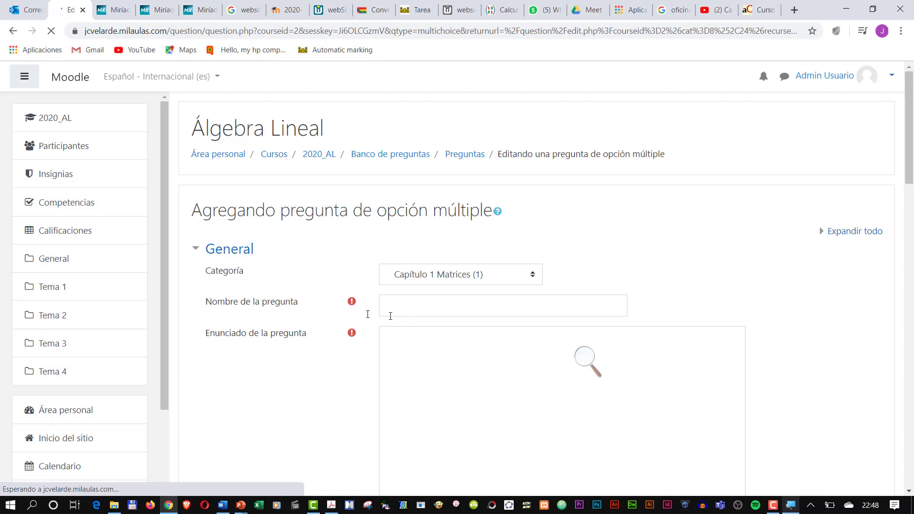
Review the statement of question P002 about which listed applications are web browsers.
left_click_drag(388, 249, 562, 261)
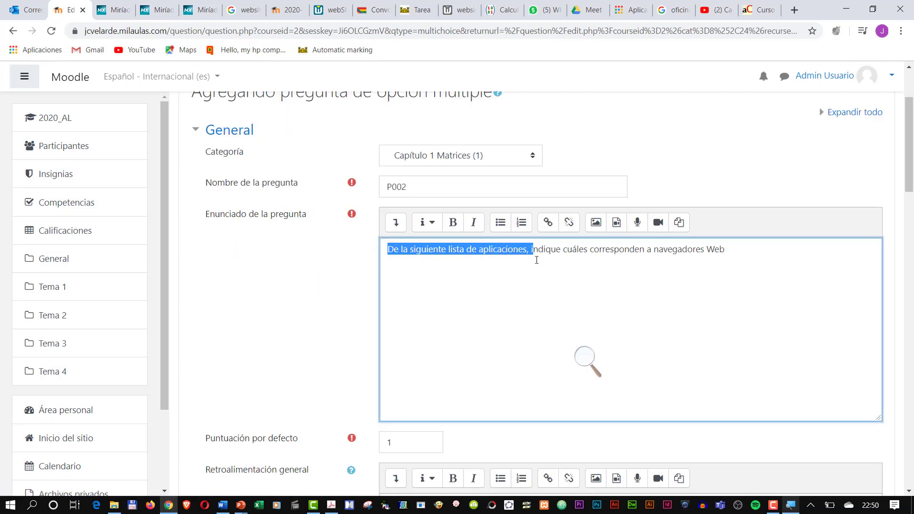
left_click_drag(579, 261, 733, 272)
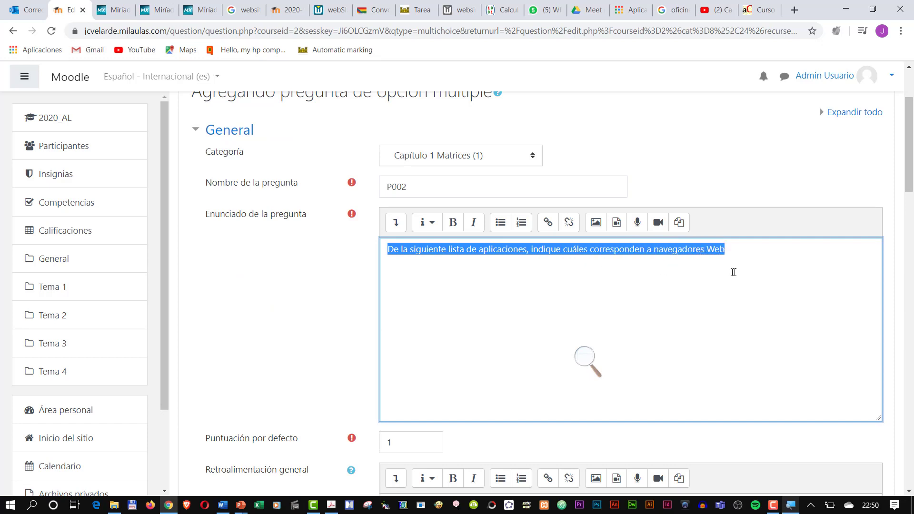
left_click(531, 296)
Allow several answers for question P002 and set the choice numbering to Sin numeración.
scroll(465, 322, "down", 6)
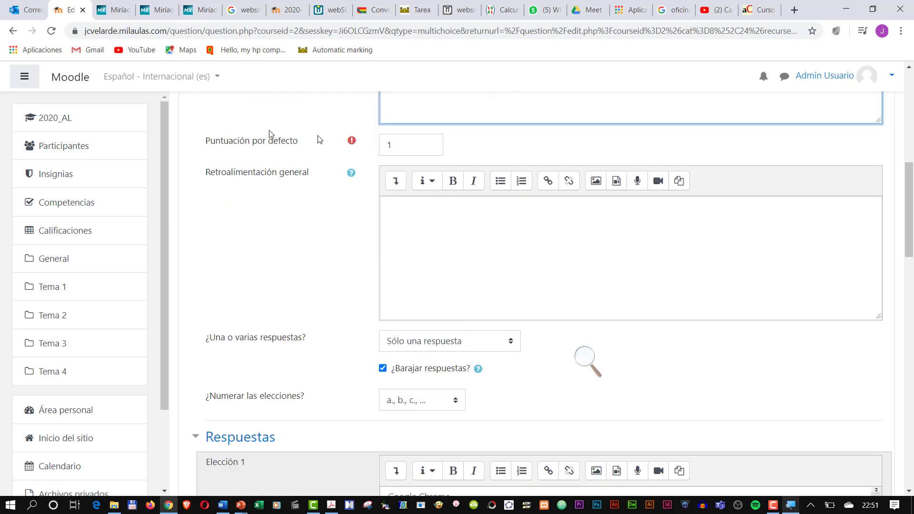
left_click(511, 344)
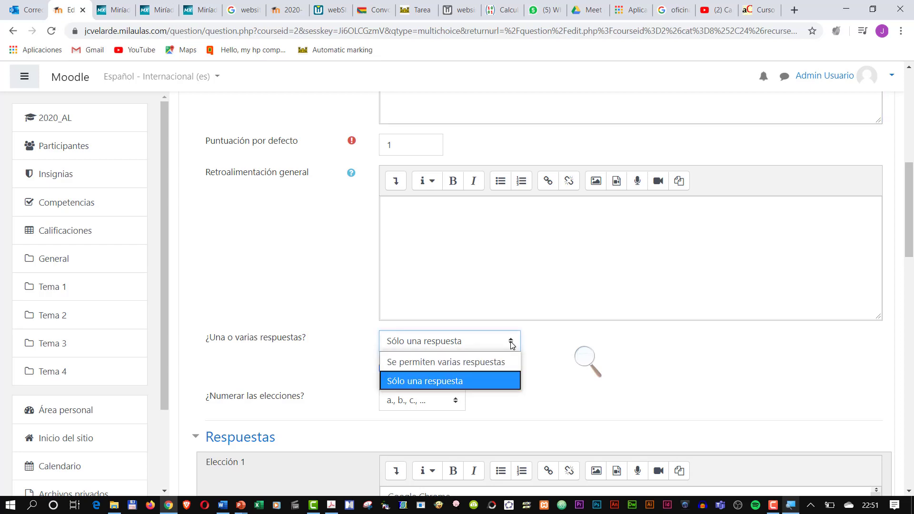
left_click(445, 363)
left_click(390, 145)
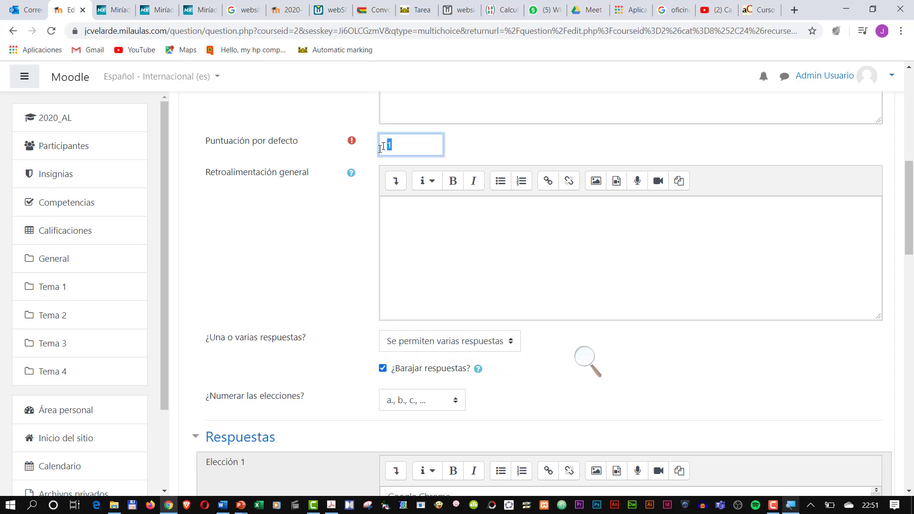
left_click(361, 263)
scroll(353, 278, "down", 3)
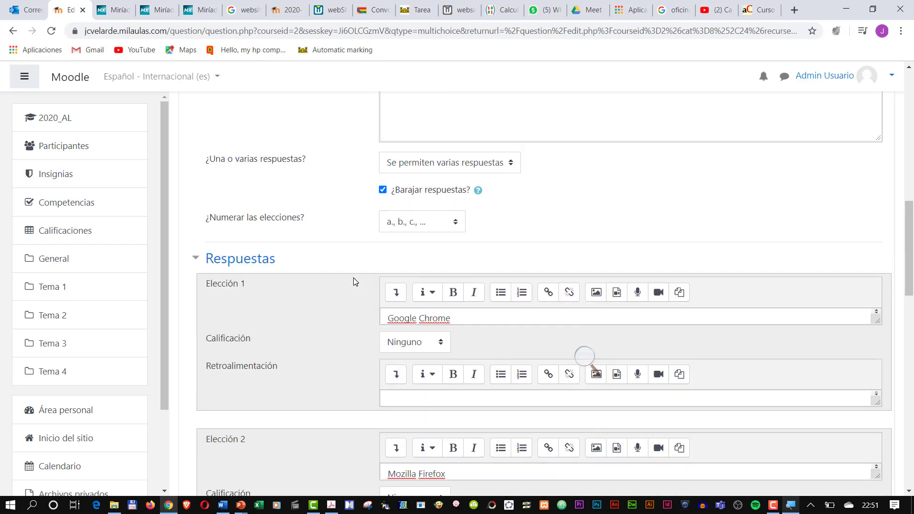
left_click(458, 224)
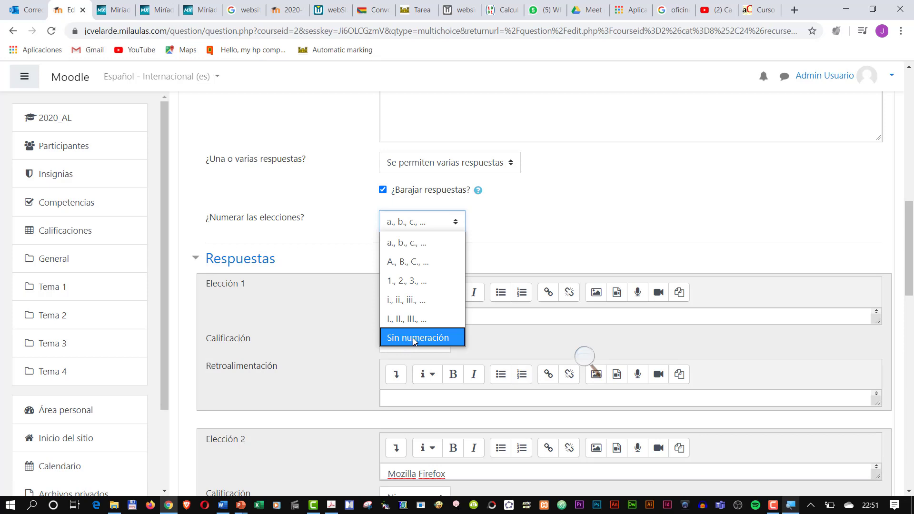
left_click(414, 338)
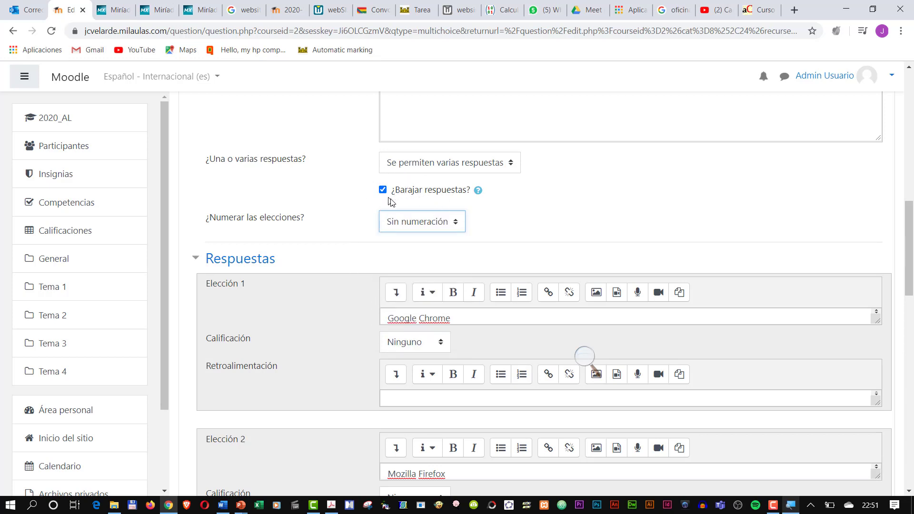
left_click(477, 239)
Review the answer texts entered for choices 1 to 5 of question P002.
scroll(478, 239, "down", 1)
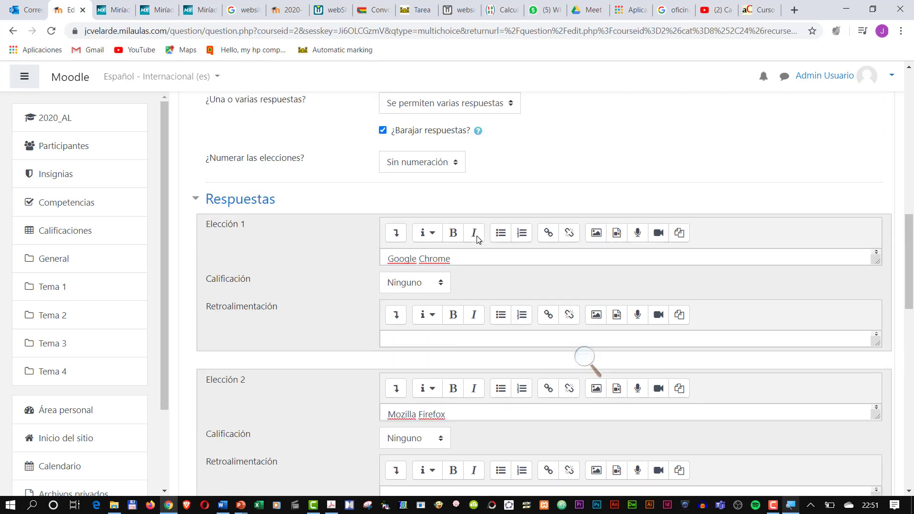
scroll(478, 238, "down", 1)
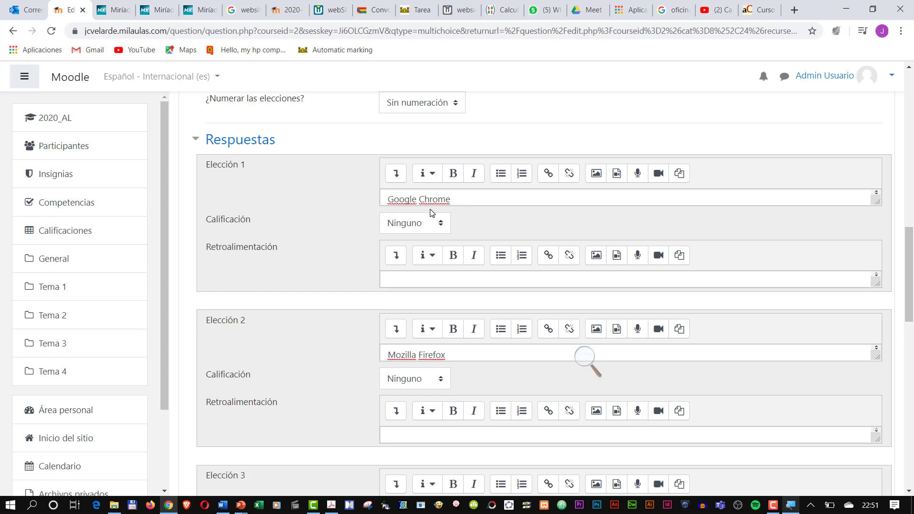
scroll(418, 333, "down", 1)
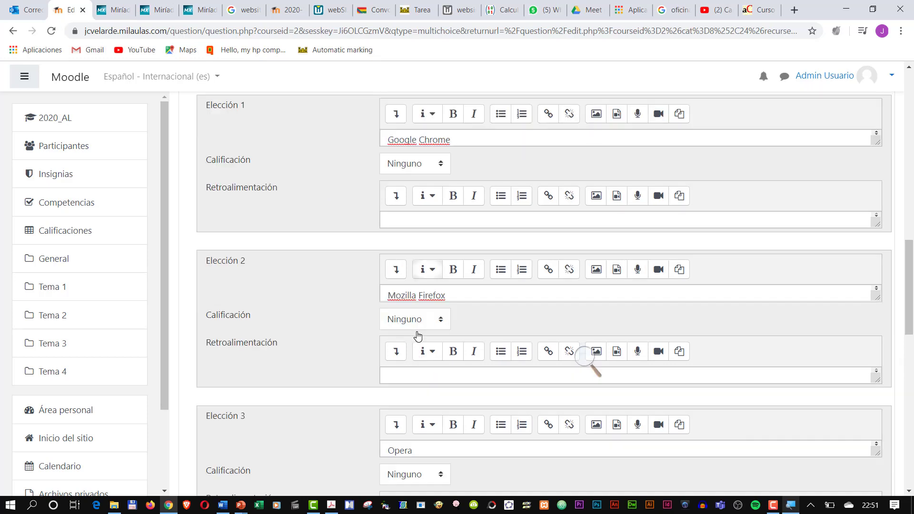
scroll(439, 300, "down", 1)
scroll(374, 312, "up", 1)
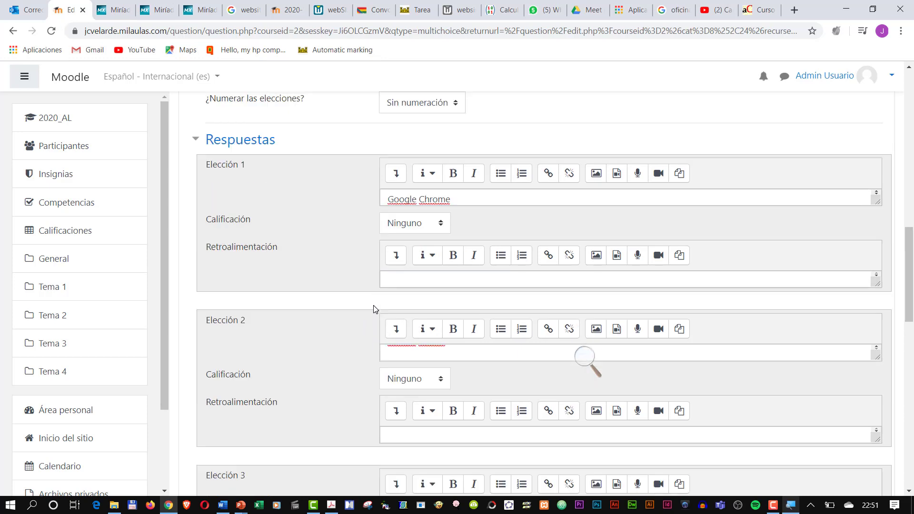
scroll(339, 369, "down", 2)
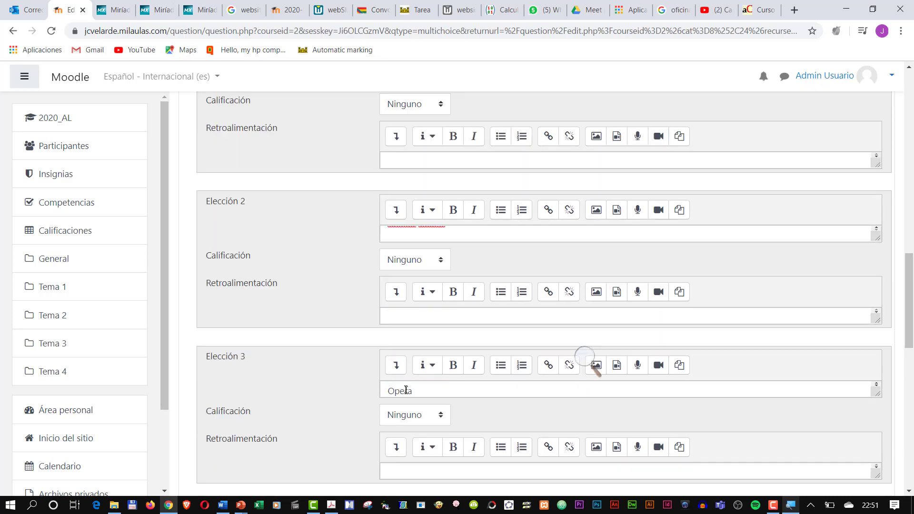
left_click(457, 236)
scroll(456, 236, "up", 1)
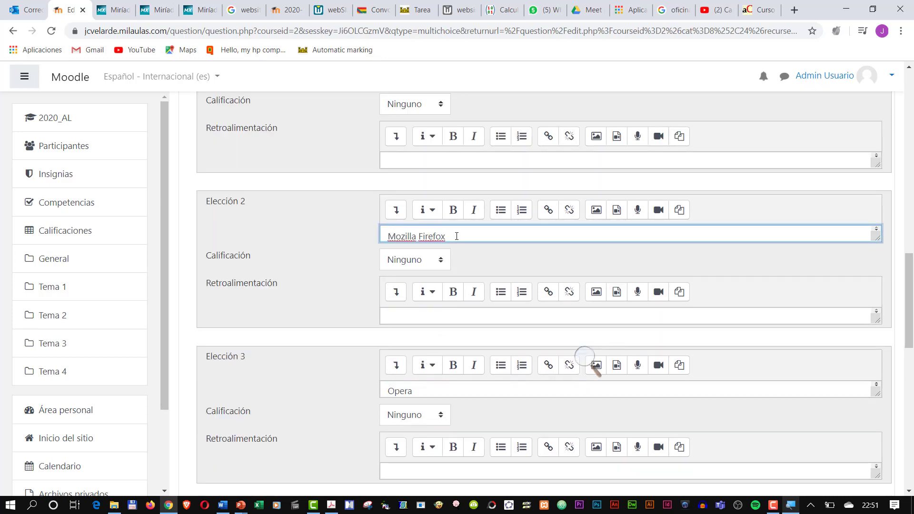
scroll(341, 408, "down", 3)
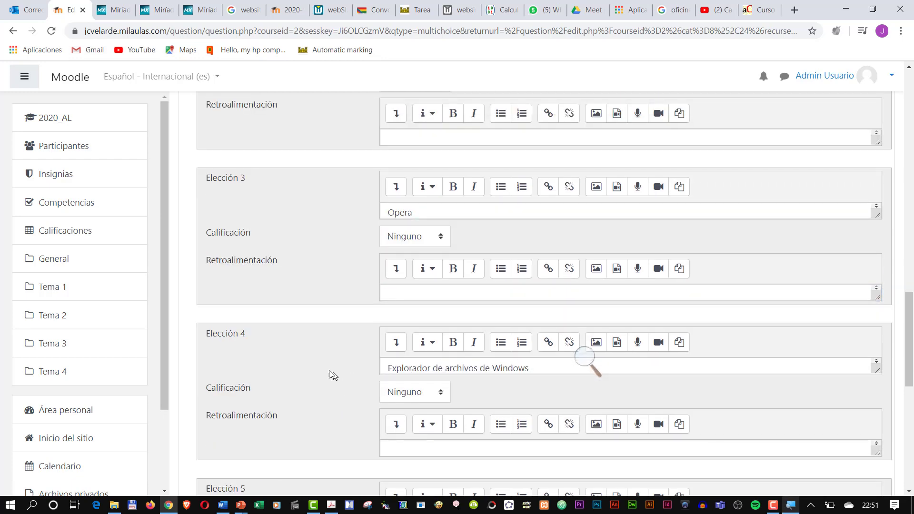
scroll(329, 374, "down", 5)
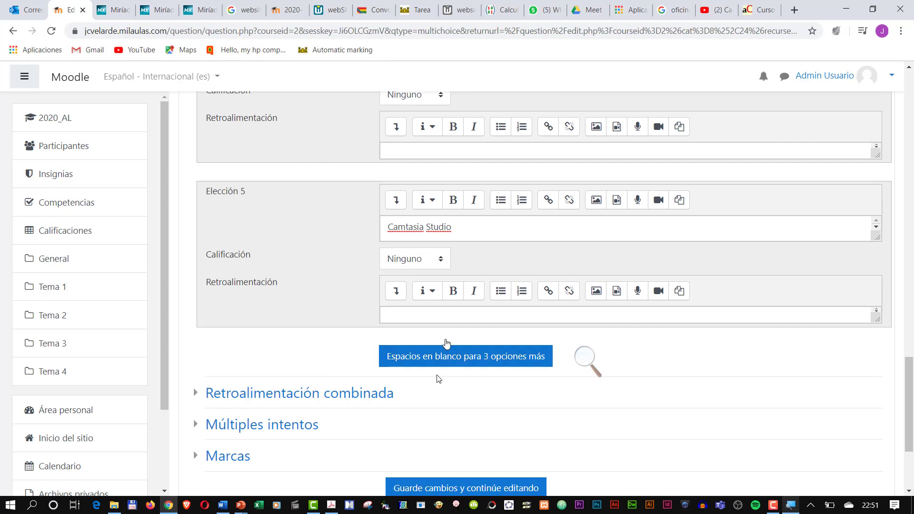
scroll(353, 307, "up", 5)
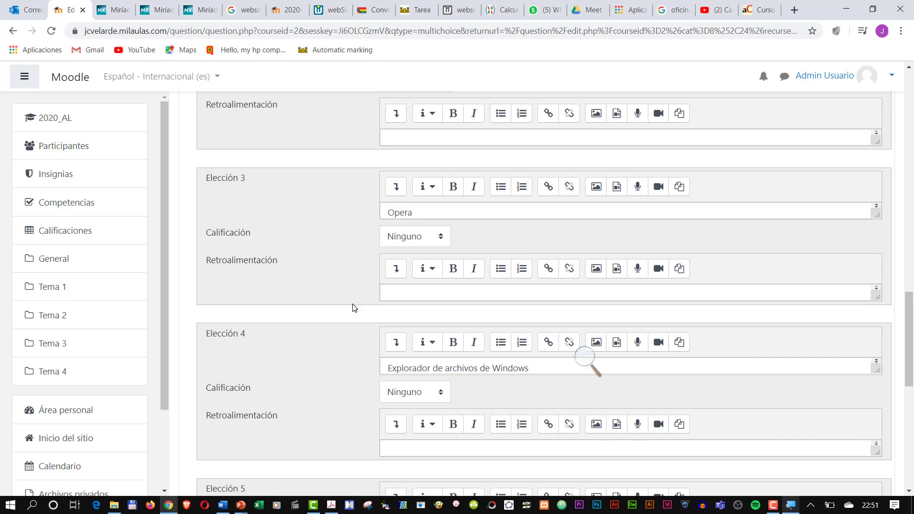
scroll(353, 307, "up", 1)
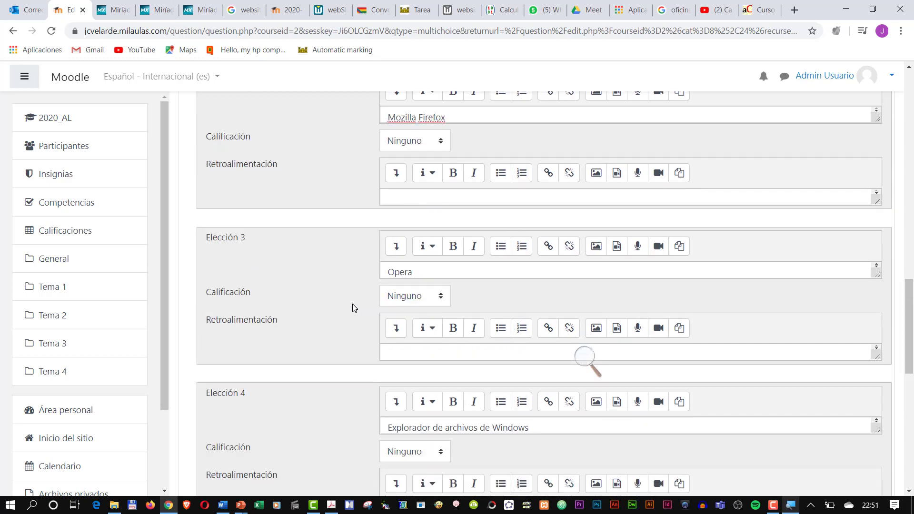
scroll(354, 228, "up", 3)
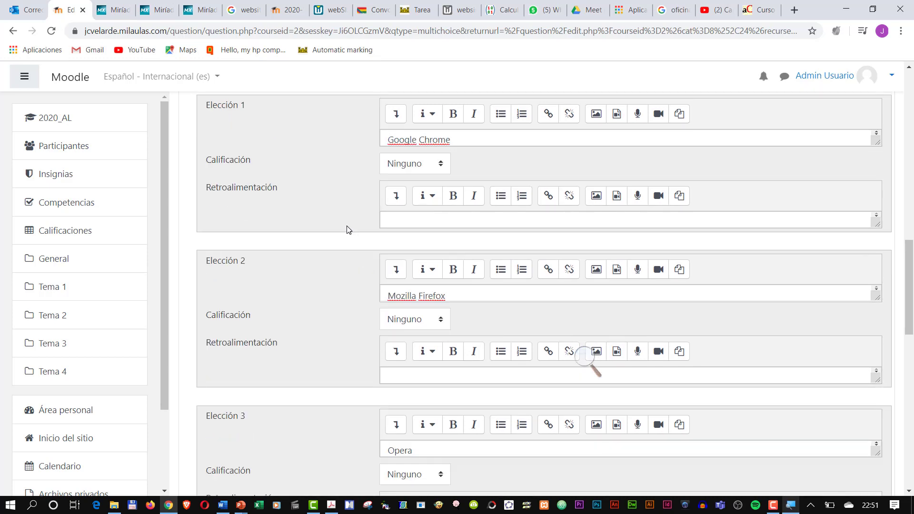
Set the grade of the choices Google Chrome, Mozilla Firefox and Opera to 33,33333% each.
scroll(349, 230, "up", 1)
left_click(442, 227)
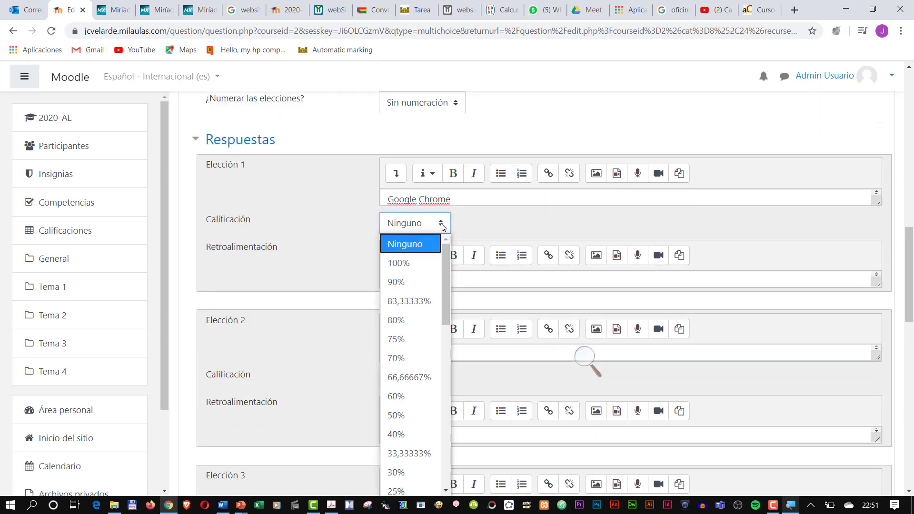
left_click(420, 452)
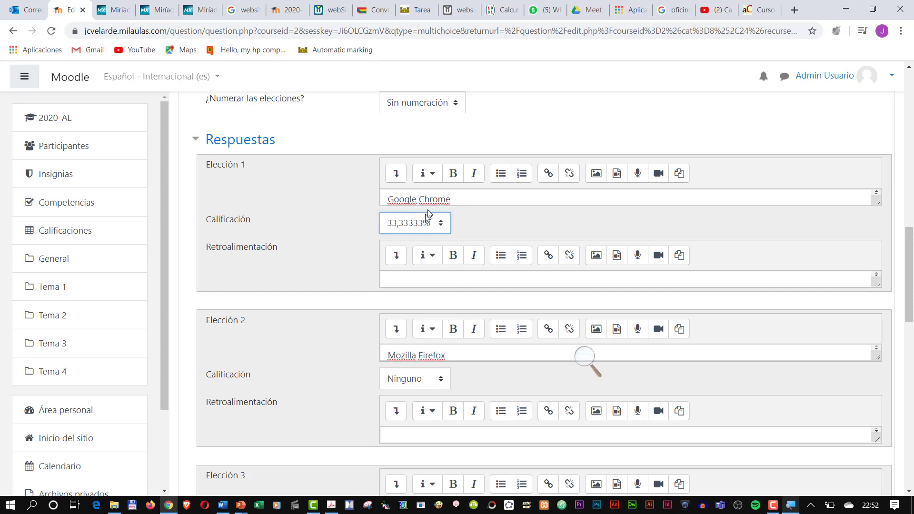
left_click(443, 380)
left_click(408, 234)
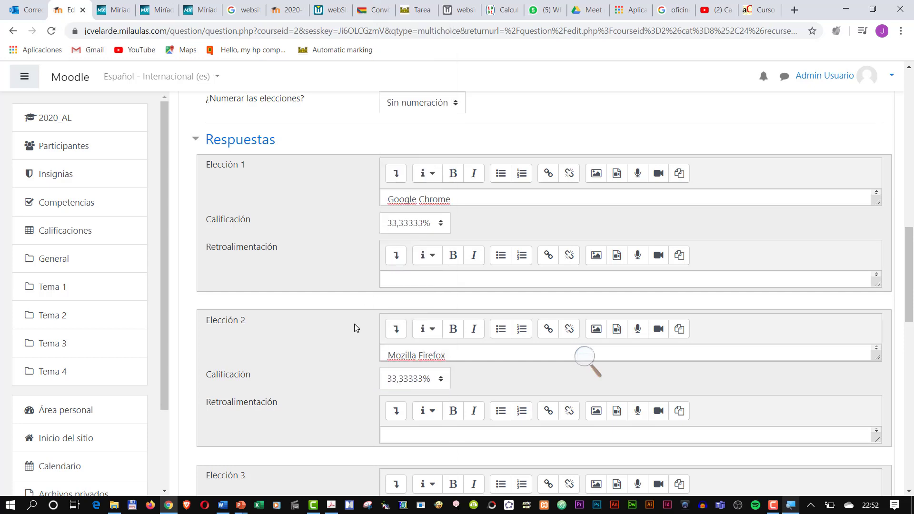
scroll(355, 324, "down", 4)
left_click(446, 357)
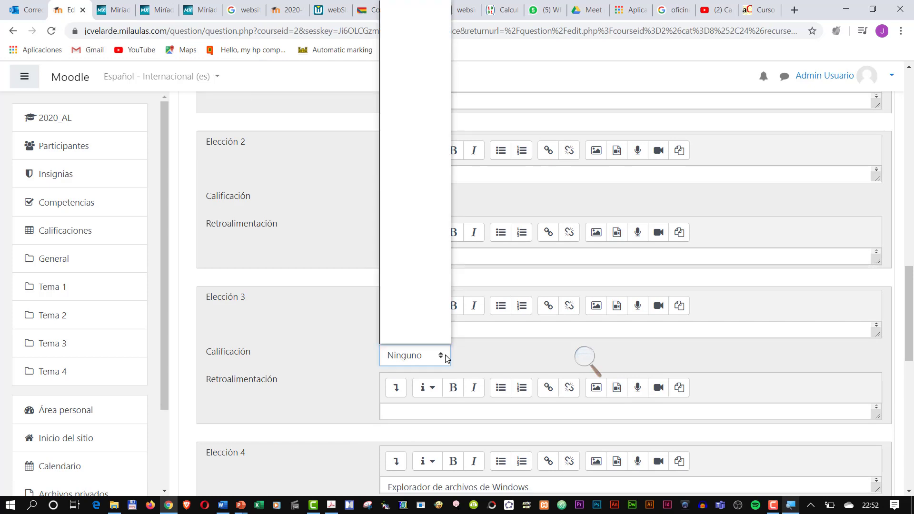
left_click(414, 220)
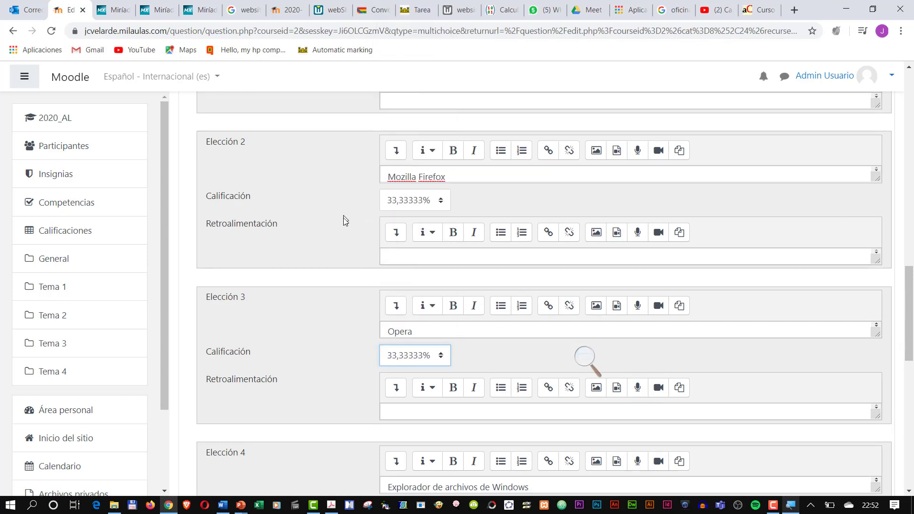
left_click(314, 204)
Examine the grade percentages available for the Google Chrome choice, leaving its grade as it is.
scroll(325, 205, "up", 3)
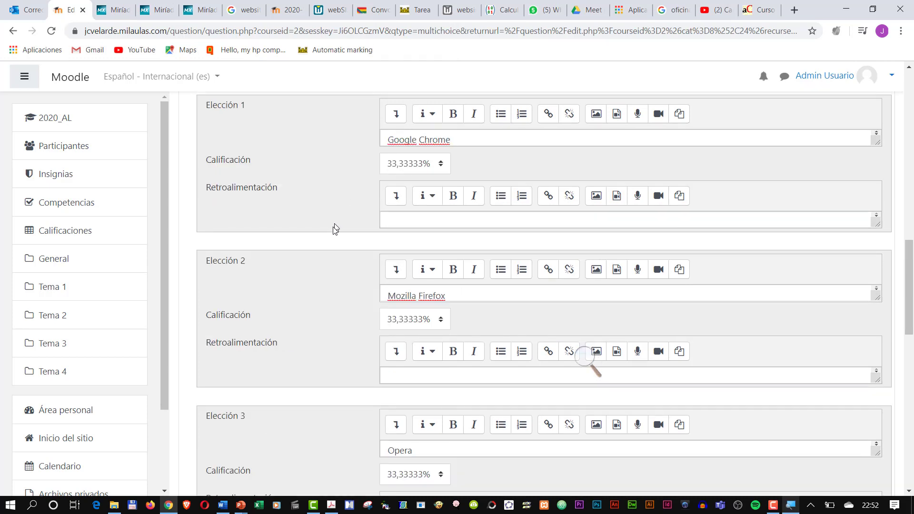
scroll(404, 222, "up", 1)
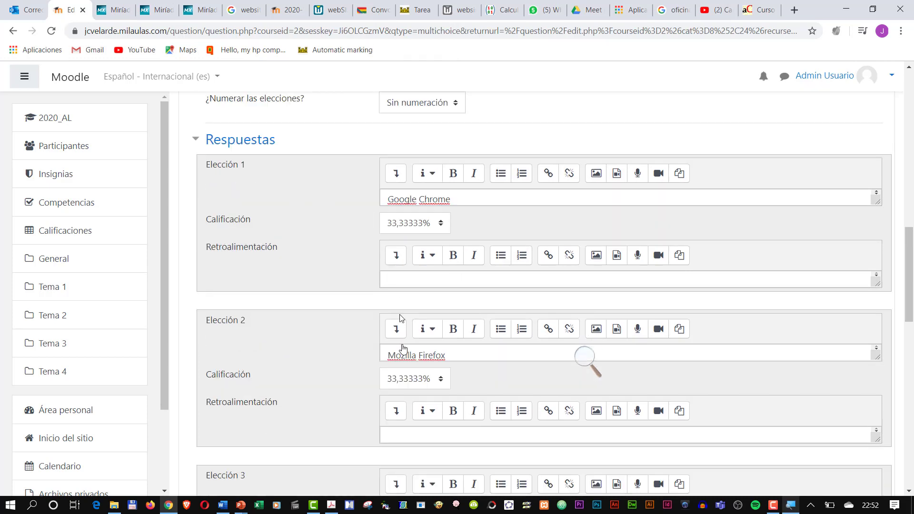
left_click(437, 224)
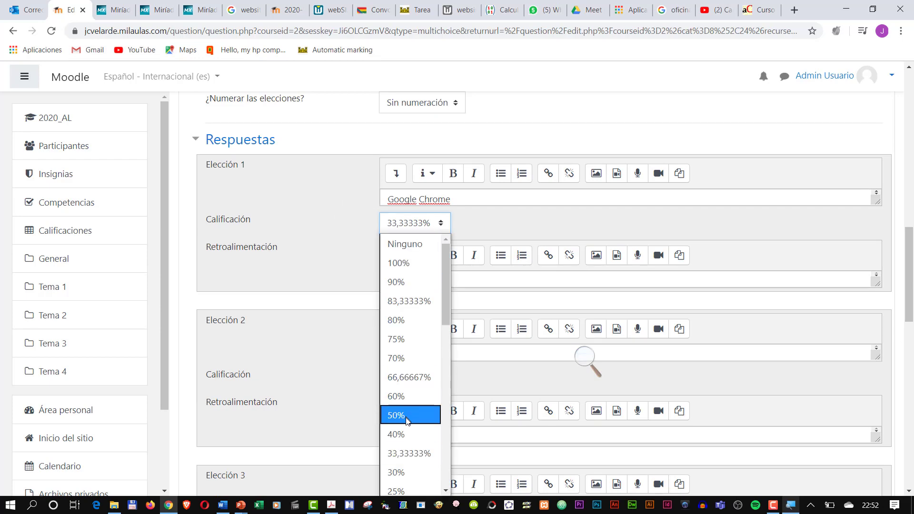
left_click(320, 246)
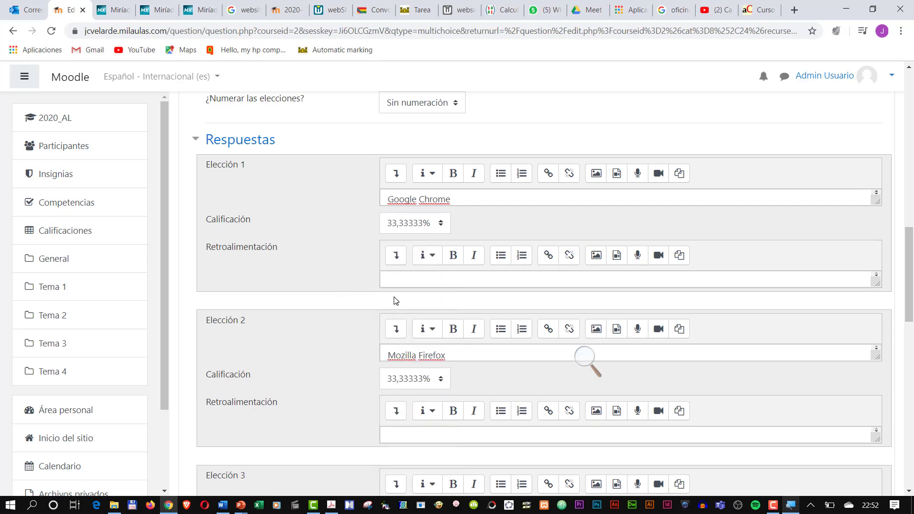
Save question P002 and return to the question list of Capítulo 1 Matrices.
scroll(393, 300, "down", 15)
left_click(440, 375)
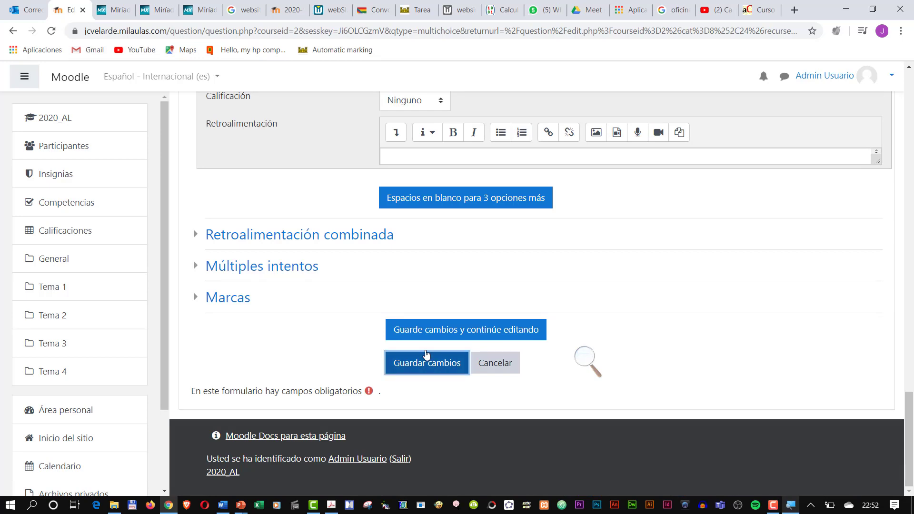
scroll(404, 384, "down", 2)
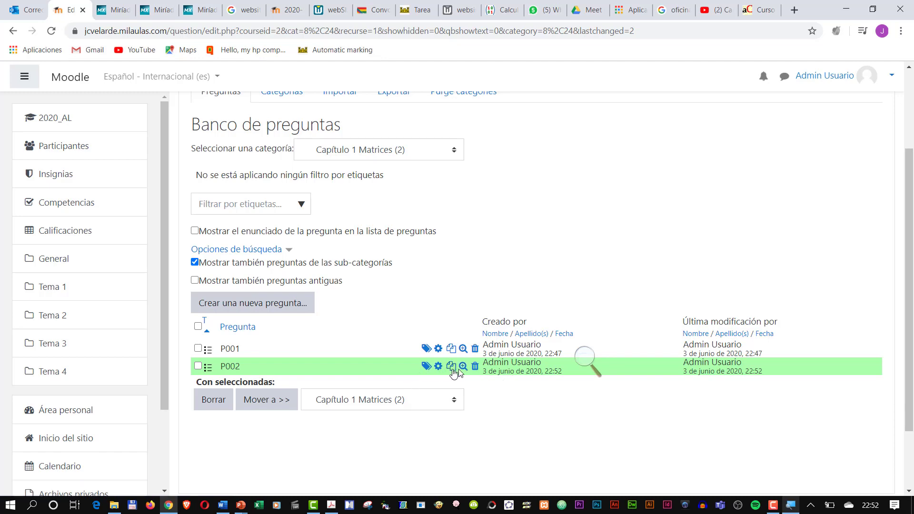
Create a Verdadero/Falso question named P003 with the statement Didáctica se define como "Ciencia del aprendizaje y de la enseñanza en general".
left_click(268, 307)
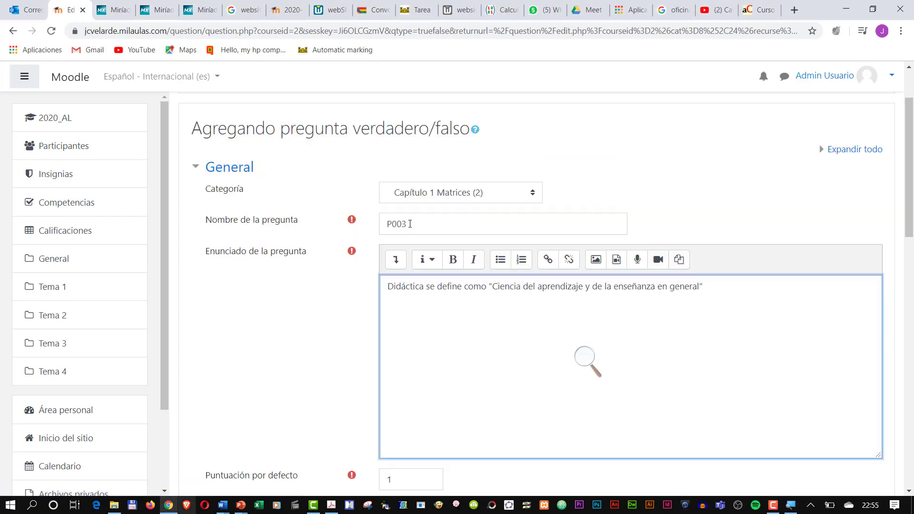
left_click(413, 222)
left_click(426, 315)
Set the correct answer of question P003 to Verdadero.
scroll(435, 316, "down", 1)
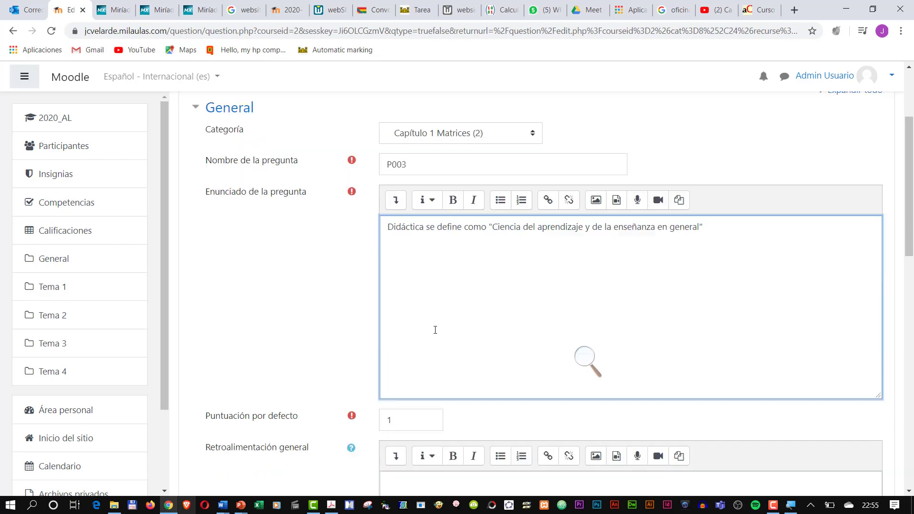
scroll(434, 309, "down", 1)
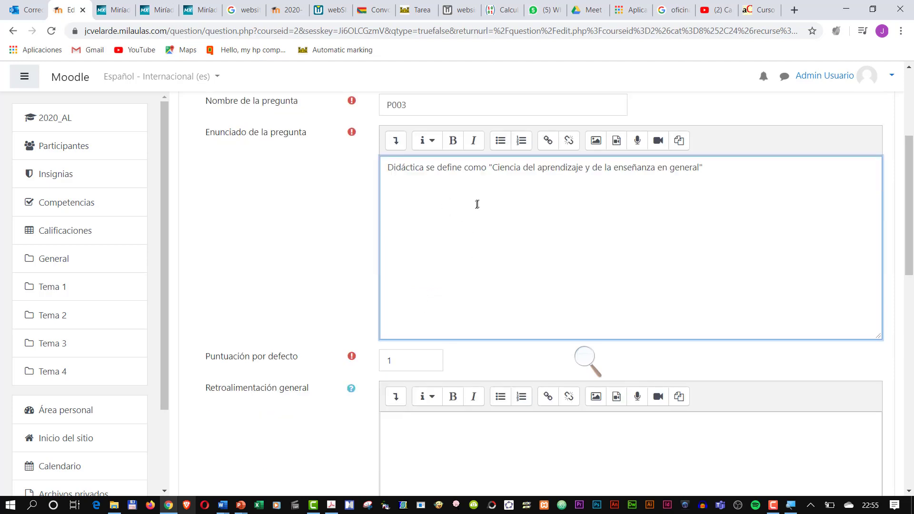
scroll(480, 217, "down", 5)
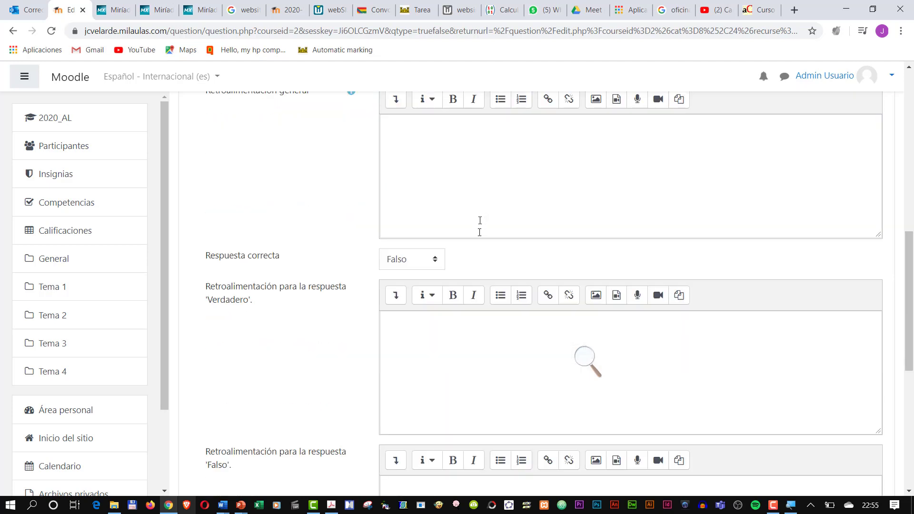
left_click(438, 261)
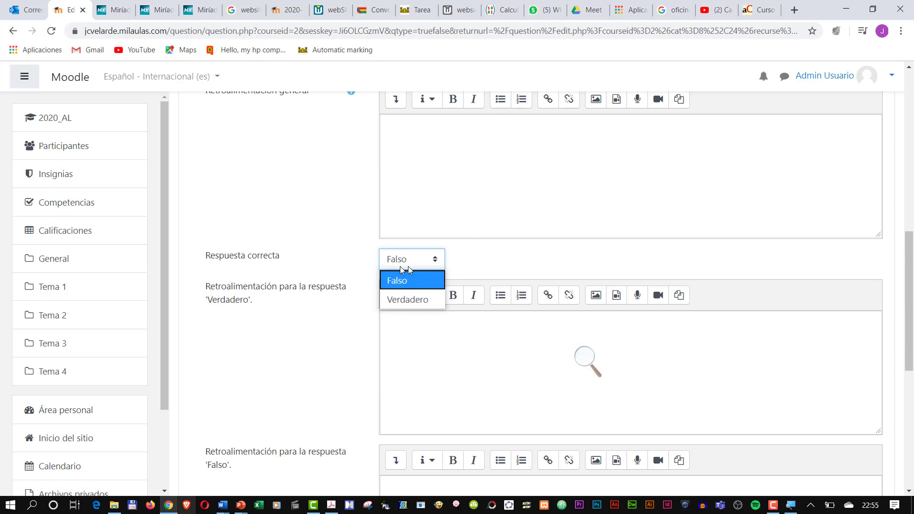
left_click(415, 303)
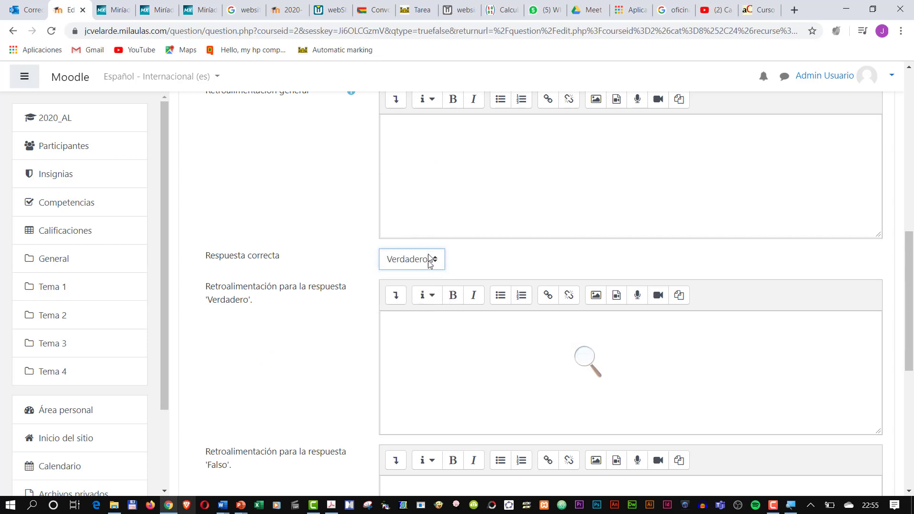
Check the default score and feedback fields of question P003, and save the question.
scroll(354, 256, "up", 2)
scroll(341, 274, "down", 7)
scroll(339, 285, "up", 1)
scroll(339, 288, "up", 8)
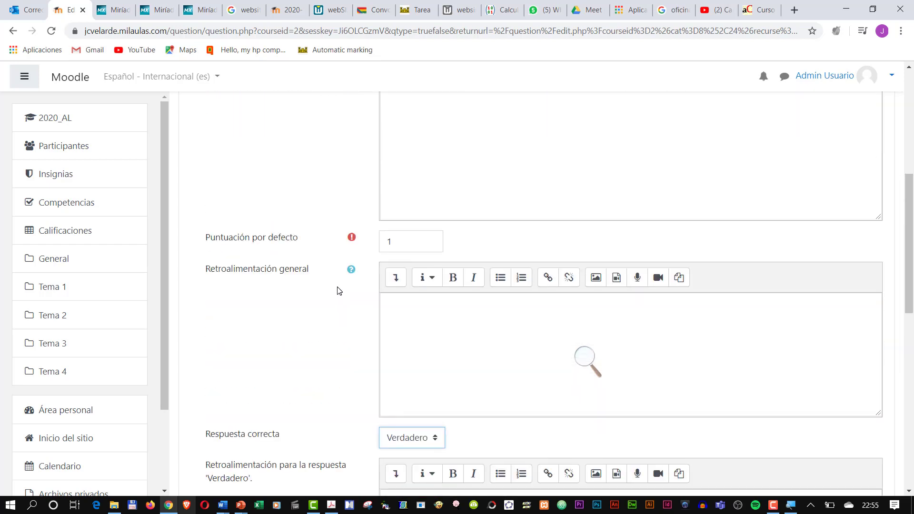
scroll(339, 288, "down", 3)
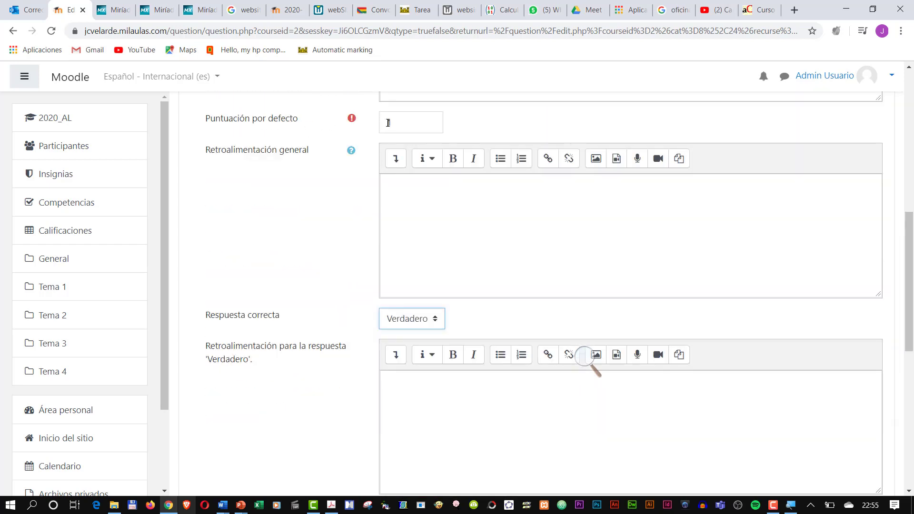
left_click(422, 124)
left_click(330, 245)
scroll(330, 245, "down", 9)
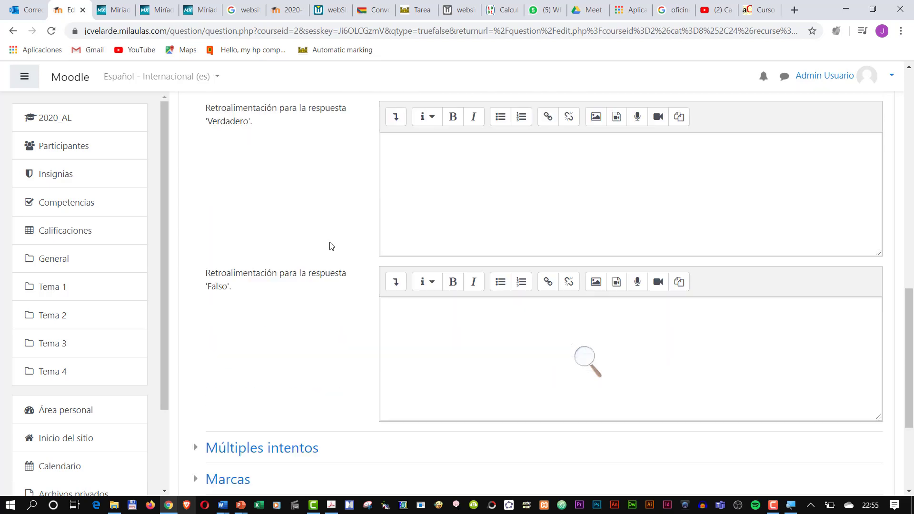
left_click(464, 364)
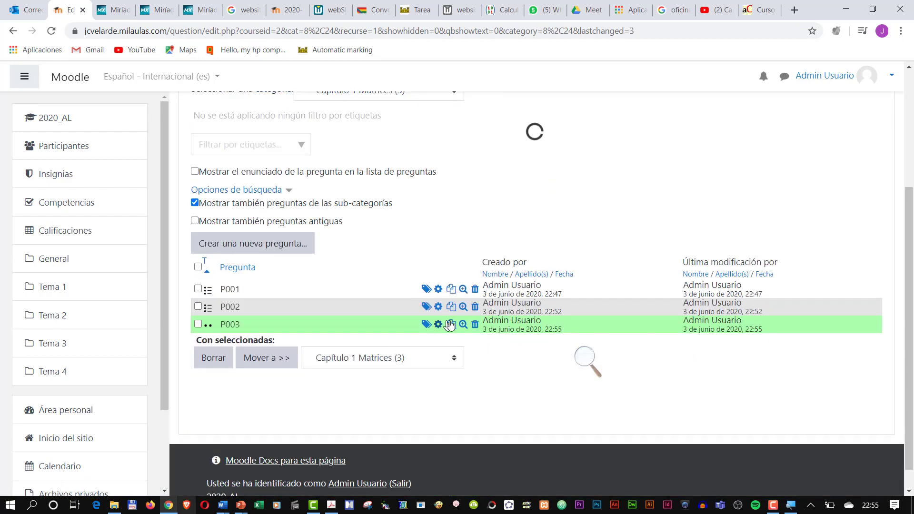
Preview question P003, fill in its correct answer, and close the preview.
left_click(463, 325)
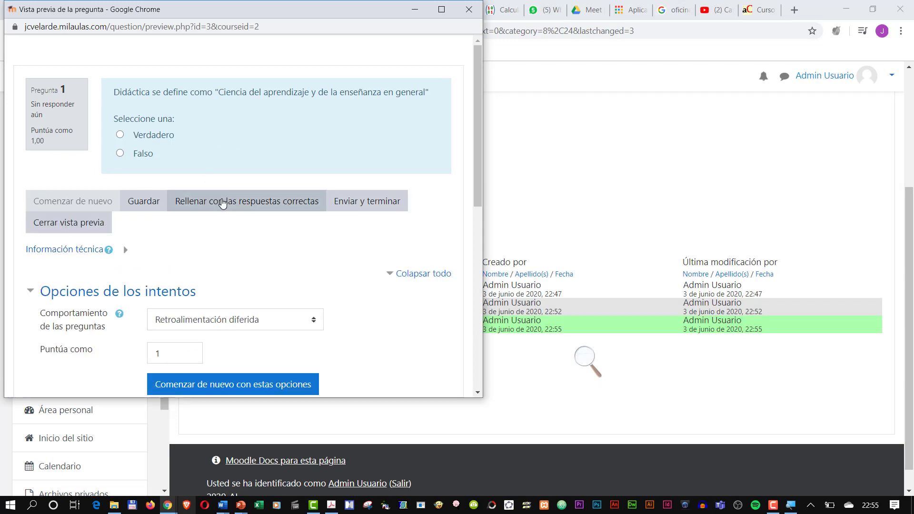
left_click(223, 204)
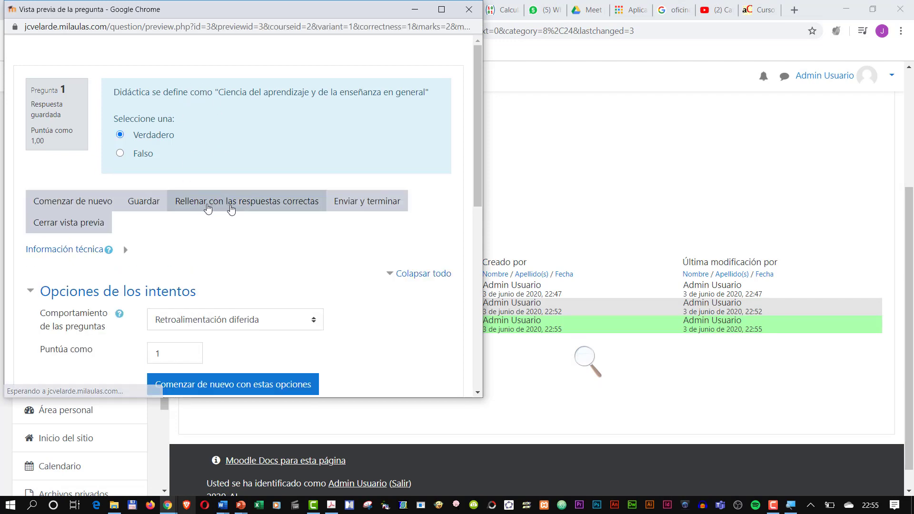
left_click(469, 9)
Create an Emparejamiento question named P004 with the statement "En base a sus conocimientos sobre triángulos, relaciones los siguientes conceptos:".
left_click(251, 244)
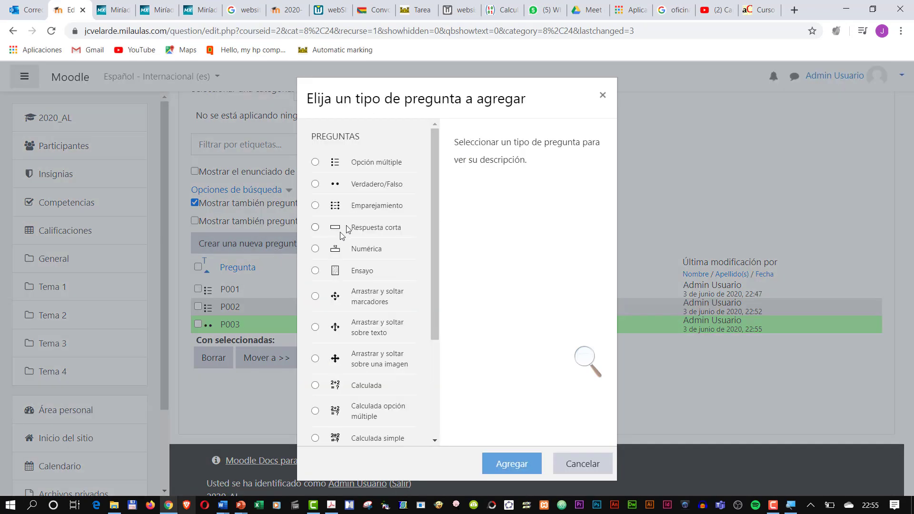
left_click(315, 205)
left_click(496, 467)
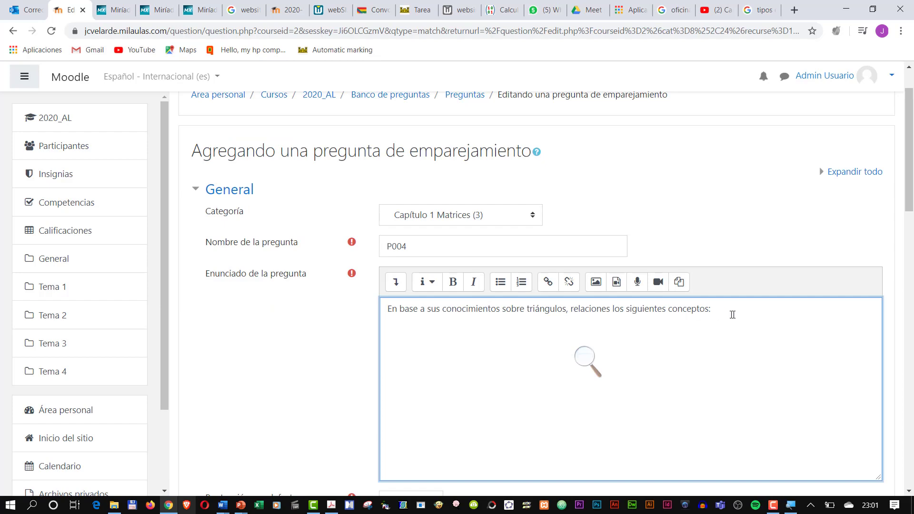
Review the default score, general feedback and Barajar setting of question P004.
scroll(449, 358, "down", 5)
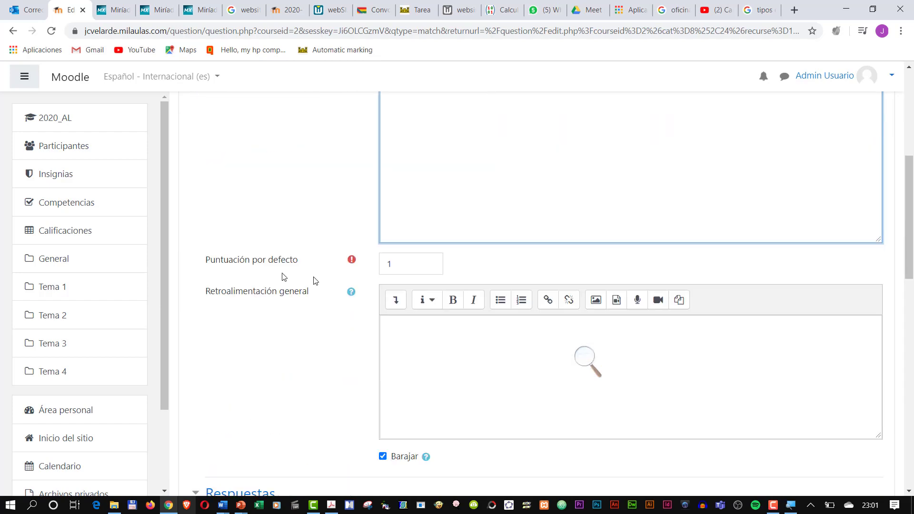
left_click(411, 263)
scroll(409, 265, "down", 4)
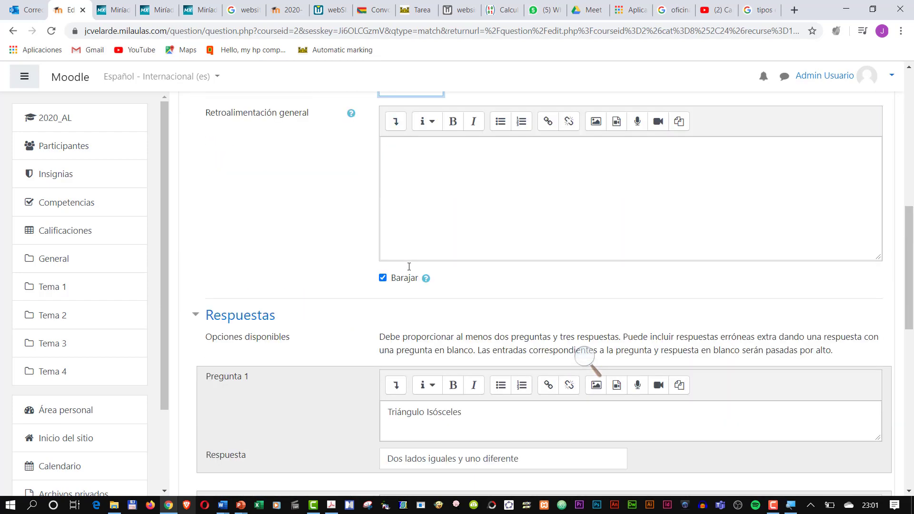
scroll(409, 267, "down", 3)
scroll(319, 276, "down", 1)
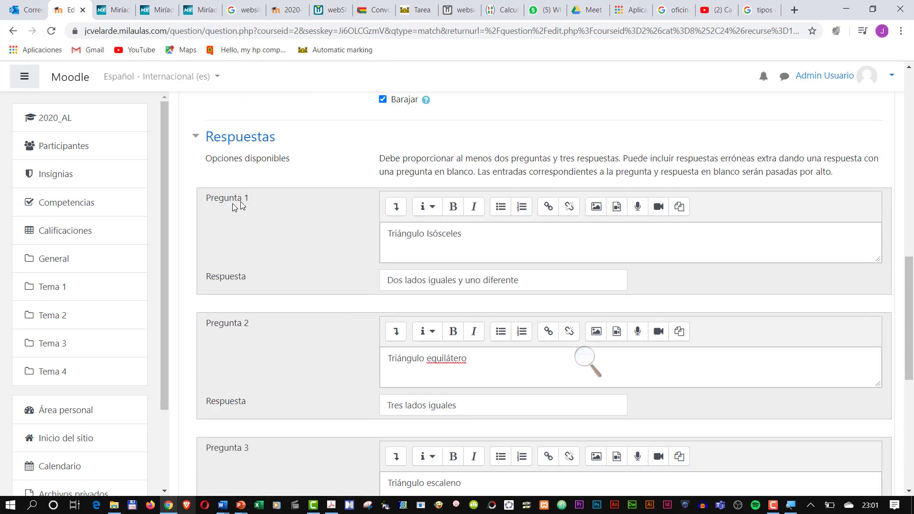
Review the three pairs of question P004, which match each triangle type with the description of its sides.
left_click(473, 239)
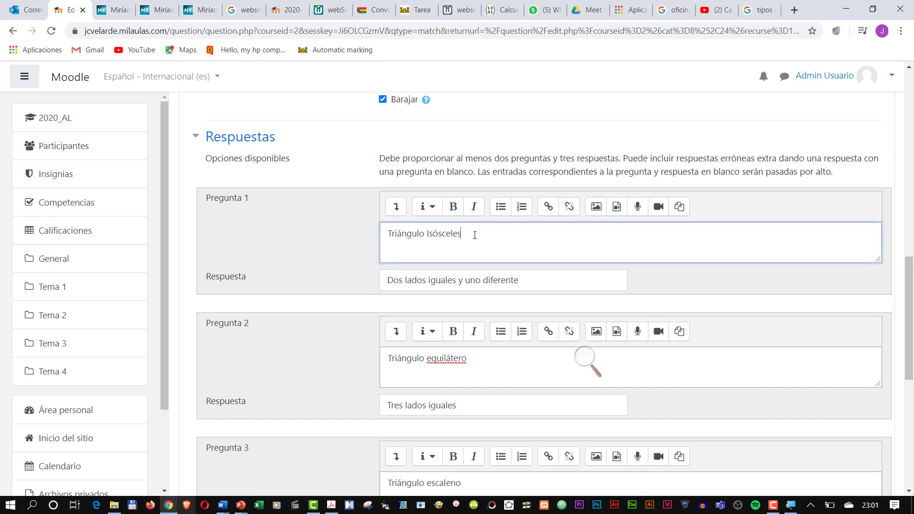
left_click_drag(392, 281, 539, 278)
left_click(540, 278)
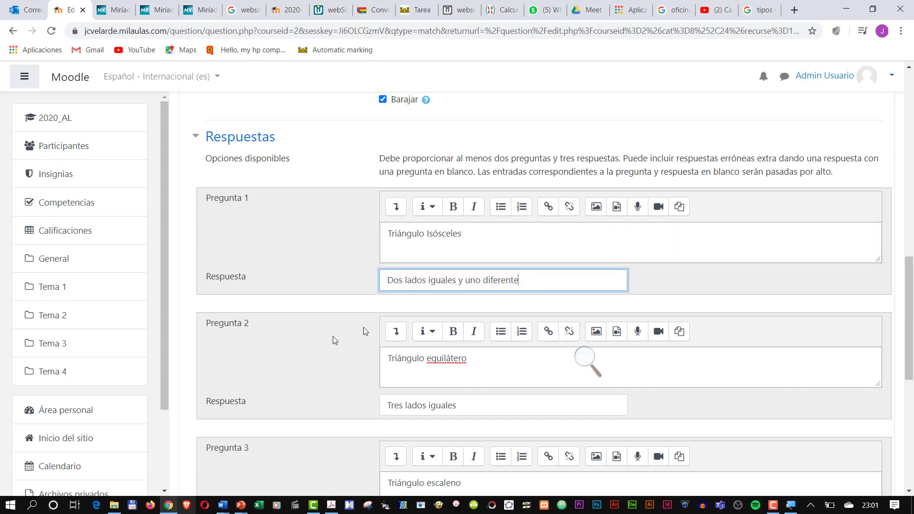
left_click_drag(395, 364, 484, 361)
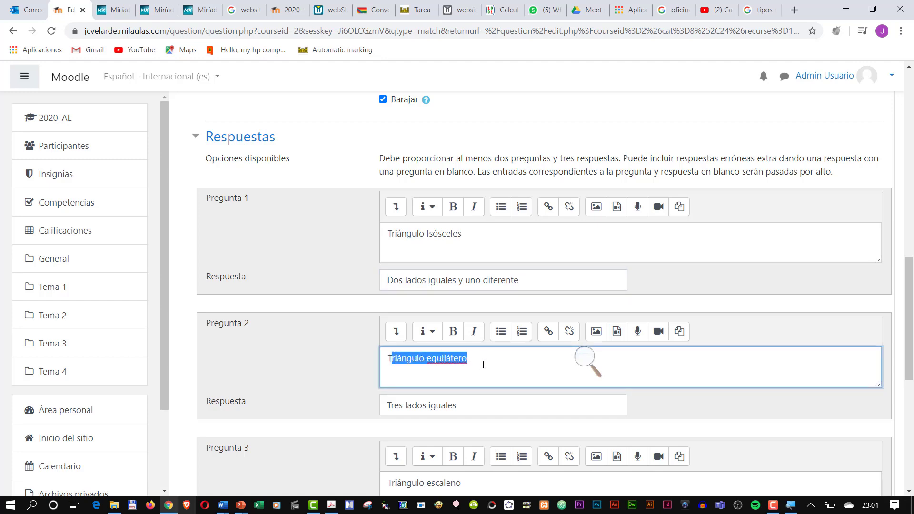
left_click(496, 360)
scroll(480, 371, "down", 4)
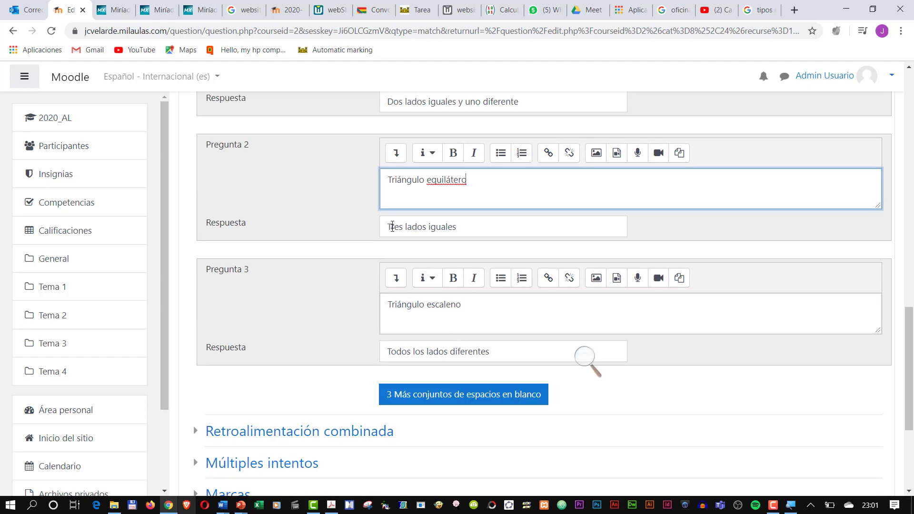
left_click_drag(393, 227, 481, 234)
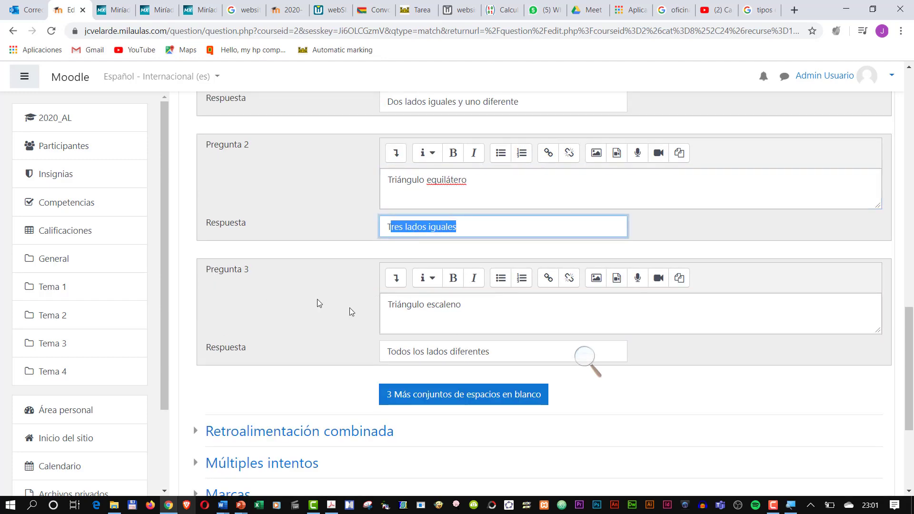
left_click(391, 305)
left_click_drag(392, 305, 469, 305)
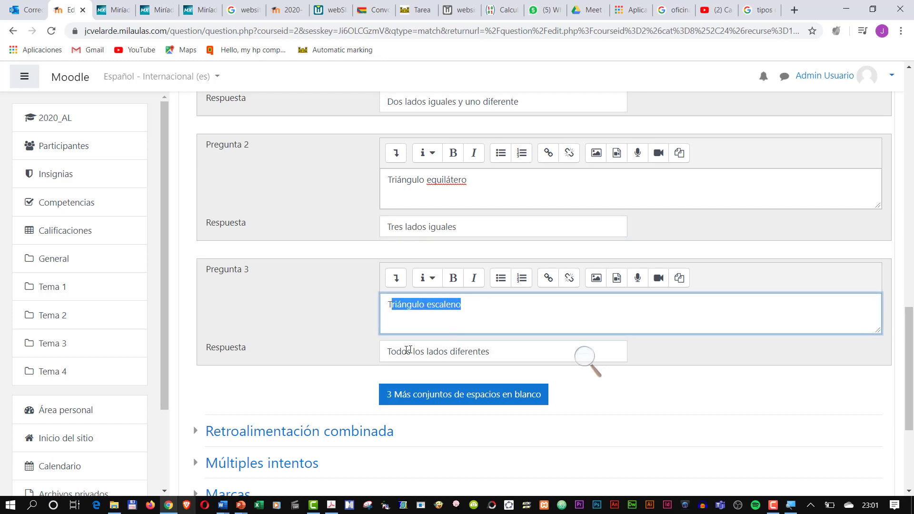
left_click_drag(390, 352, 507, 353)
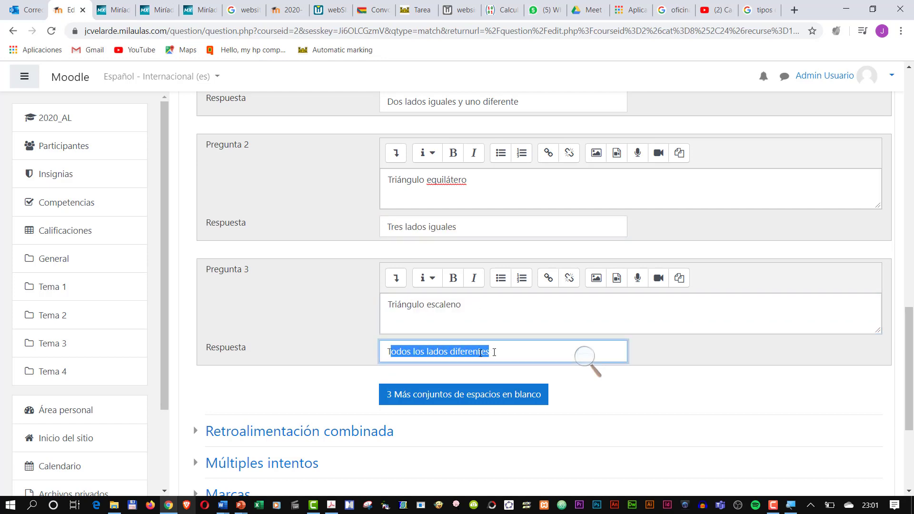
Save question P004 with its three triangle pairs, without adding more blank pairs.
left_click(354, 313)
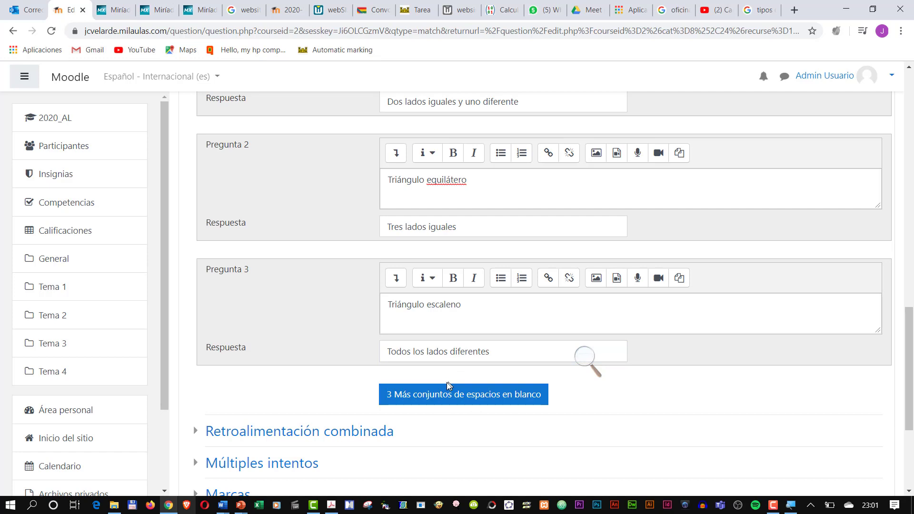
left_click(457, 398)
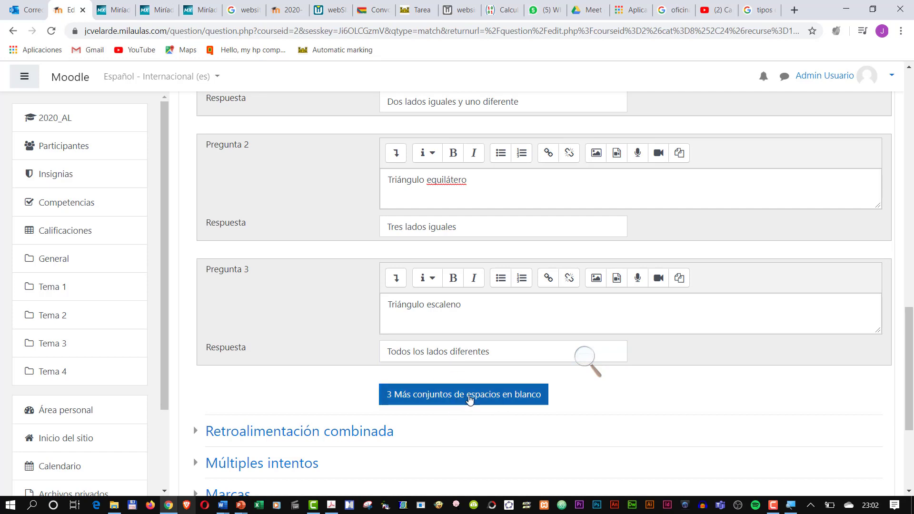
scroll(469, 398, "down", 4)
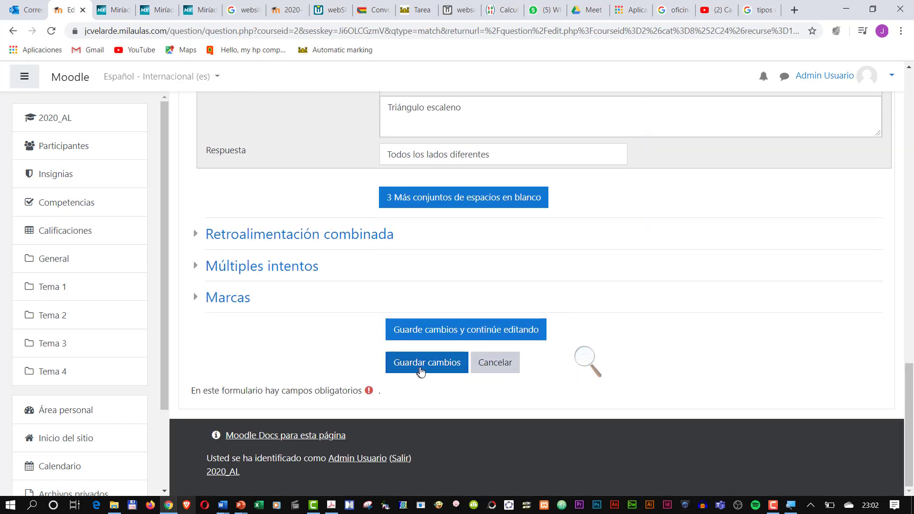
left_click(425, 363)
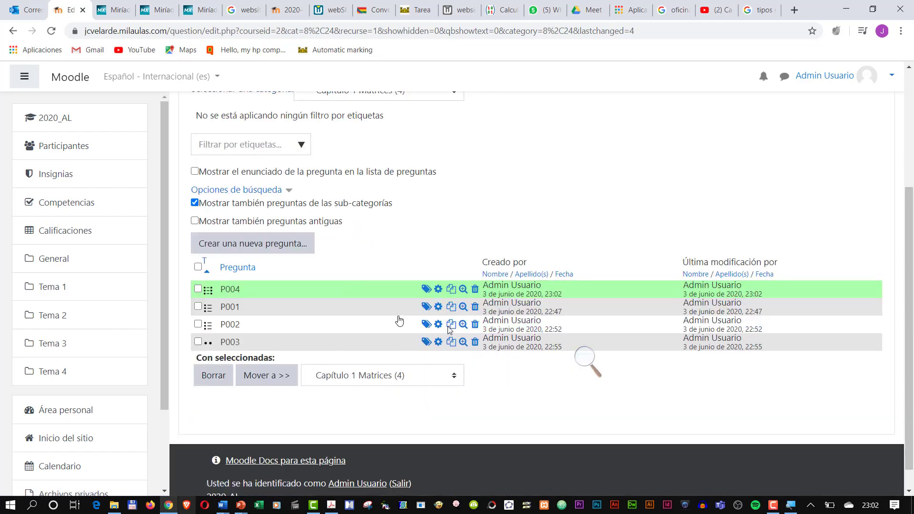
Preview question P004, fill in its correct answers, and close the preview.
left_click(463, 290)
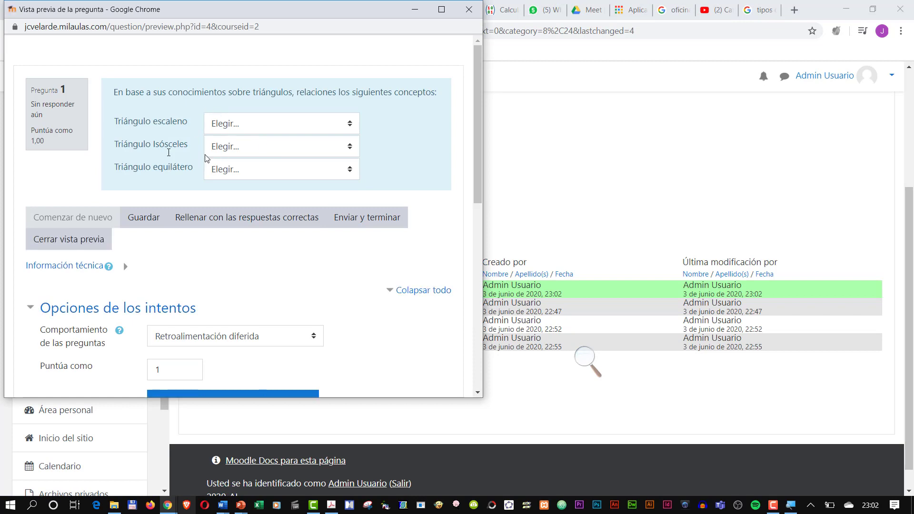
left_click(351, 124)
left_click(246, 124)
left_click(253, 220)
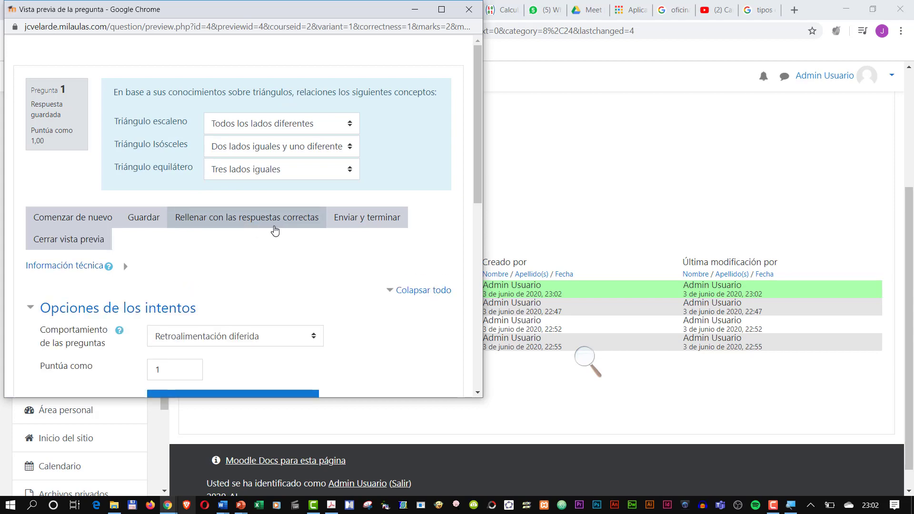
left_click(469, 9)
Create a Respuesta corta question named P005 with the statement "El triángulo que tiene un ángulo recto de 90º se denomina triángulo:".
left_click(279, 245)
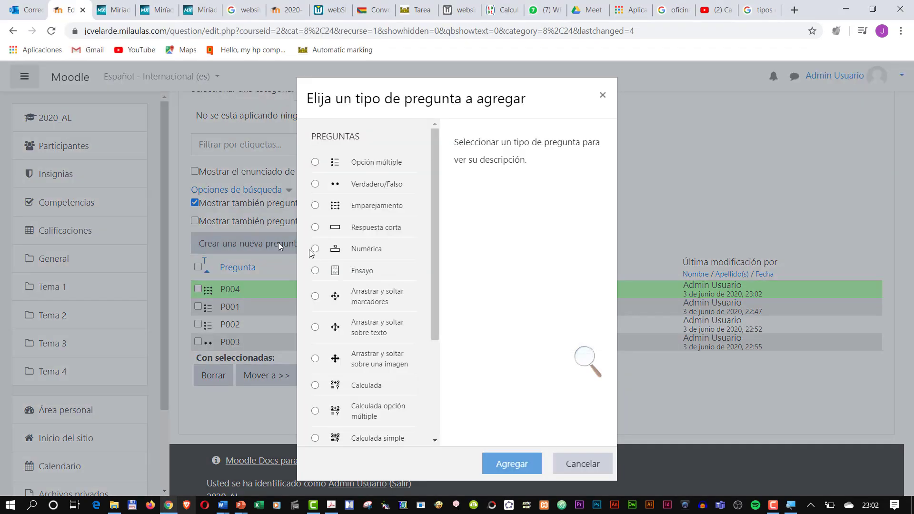
left_click(316, 227)
left_click(507, 460)
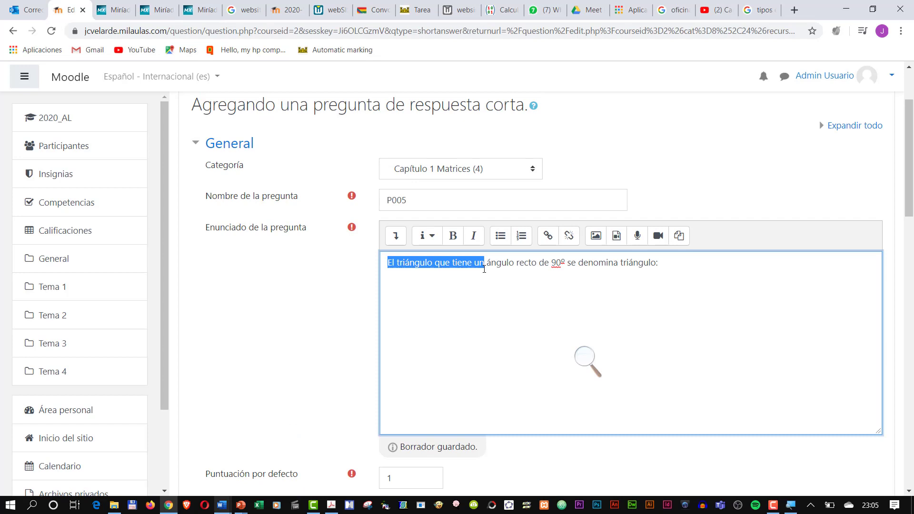
left_click_drag(481, 272, 667, 271)
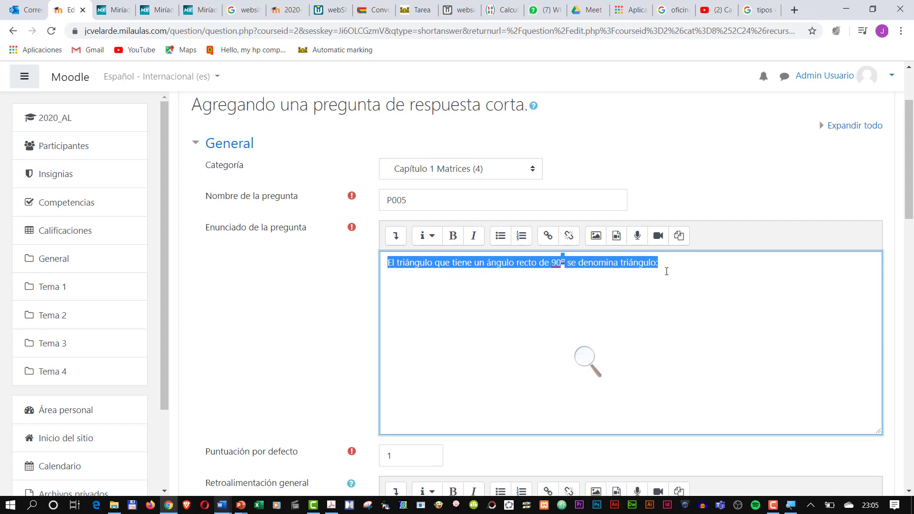
Review the default score, general feedback and upper/lower case options of question P005.
scroll(481, 328, "down", 7)
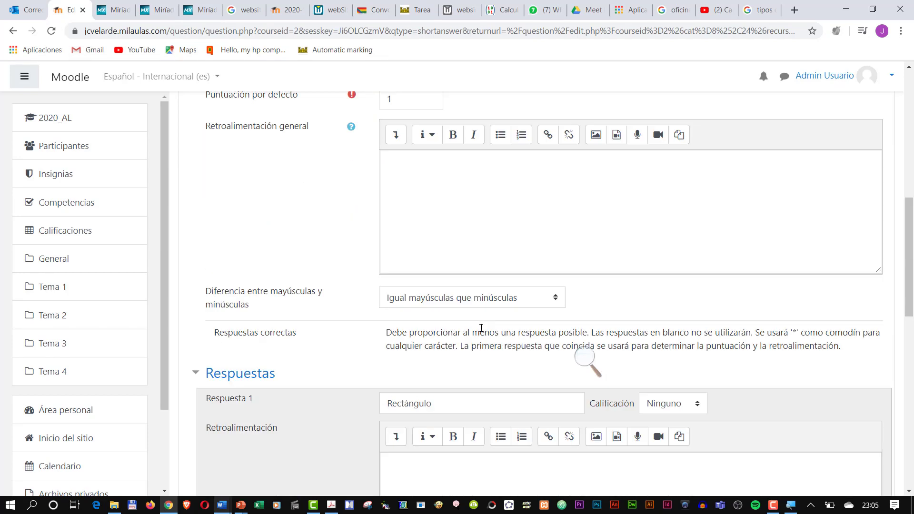
scroll(481, 328, "up", 2)
left_click(409, 218)
scroll(408, 269, "down", 4)
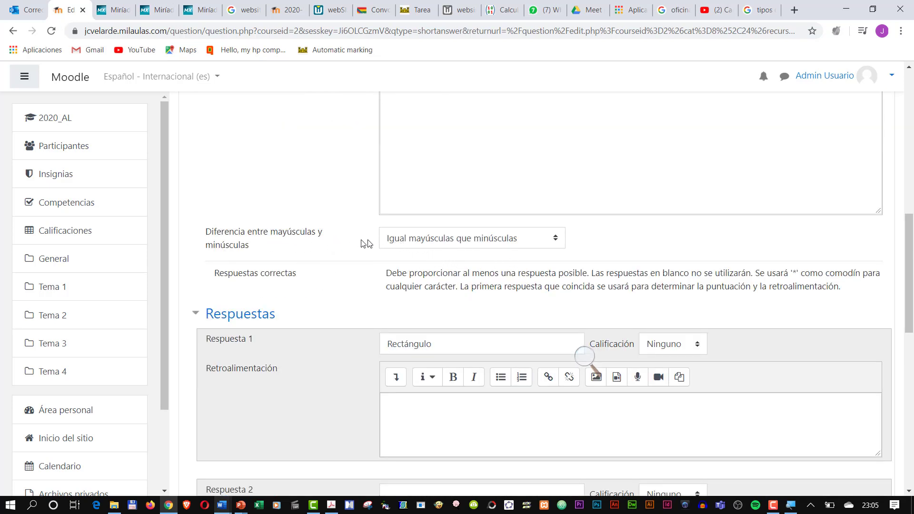
left_click(557, 242)
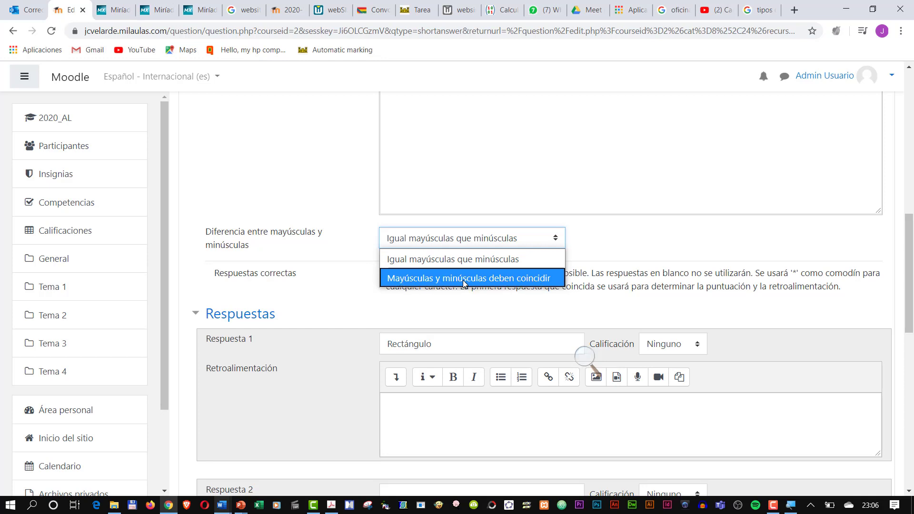
scroll(463, 280, "down", 1)
Set the grade of P005's first answer, Rectángulo, to 100%.
left_click(446, 286)
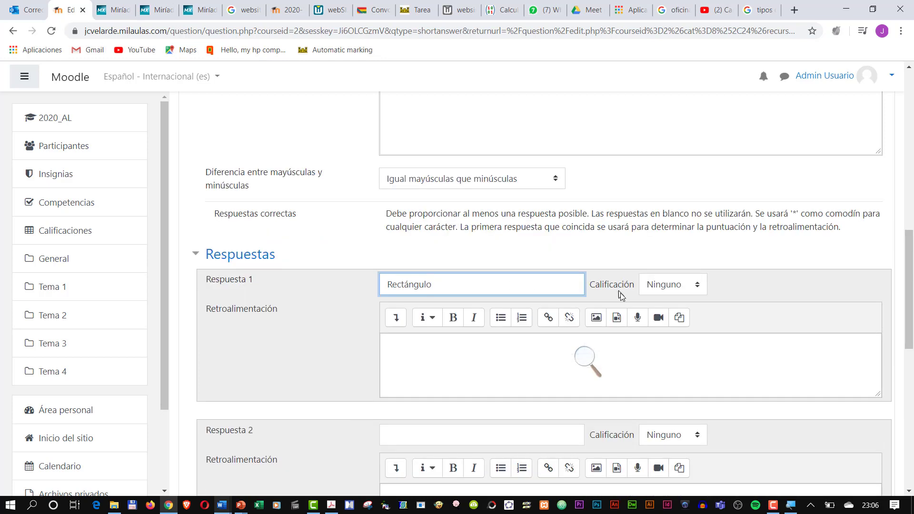
left_click(699, 287)
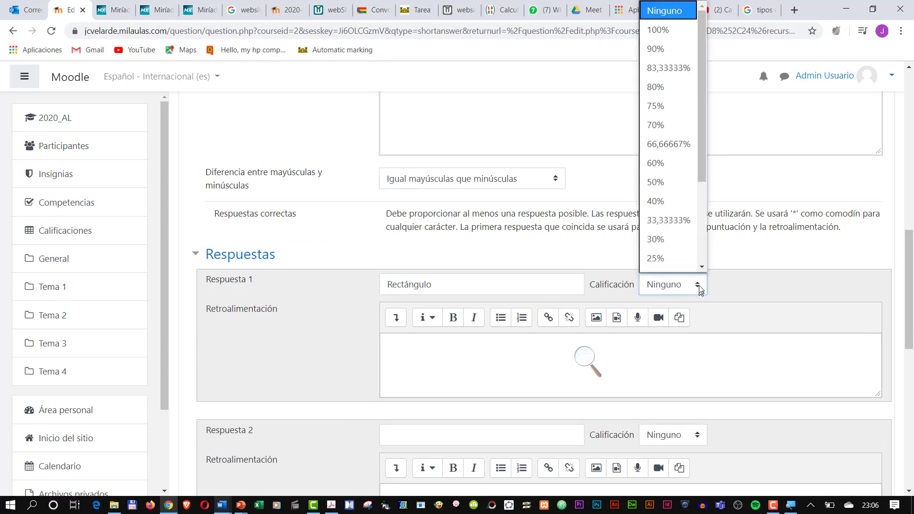
left_click(669, 30)
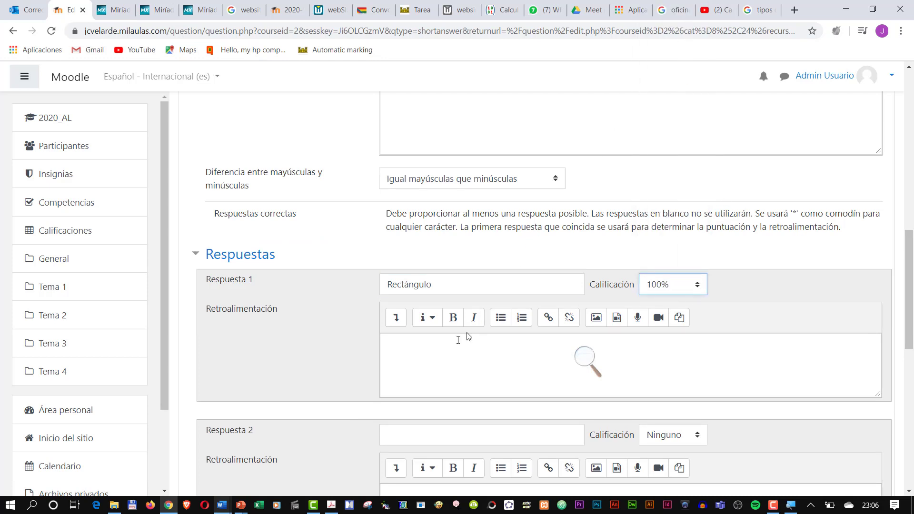
Add the unaccented "Rectangulo" as P005's second answer, copied from the first, with a grade of 70%.
scroll(330, 349, "down", 1)
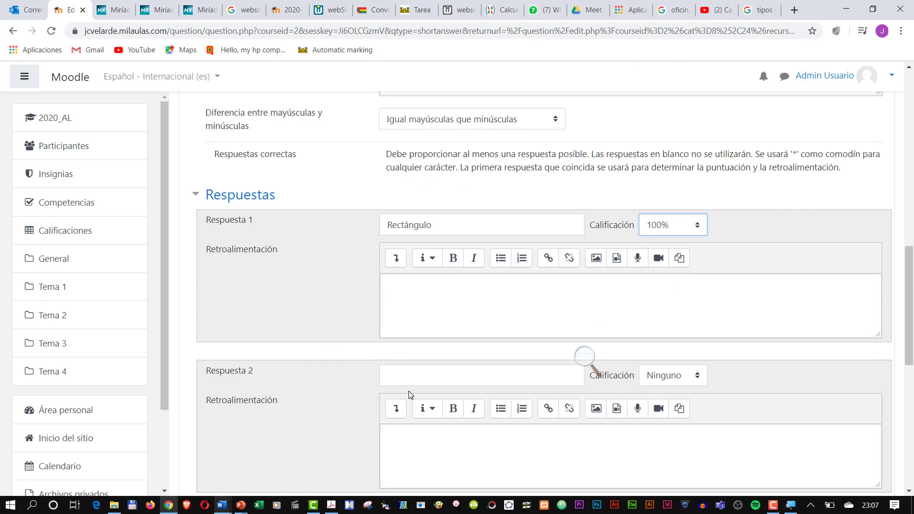
left_click_drag(438, 225, 383, 225)
key("ctrl+c")
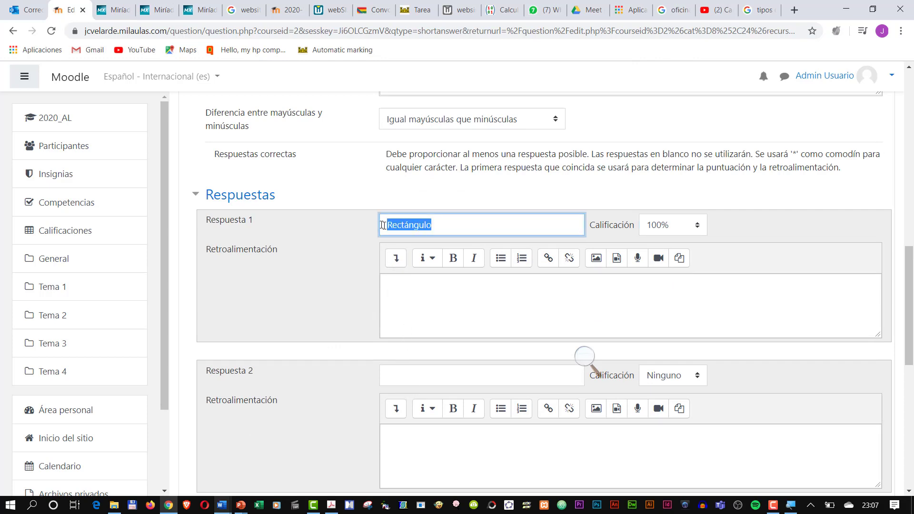
left_click(436, 375)
key("ctrl+v")
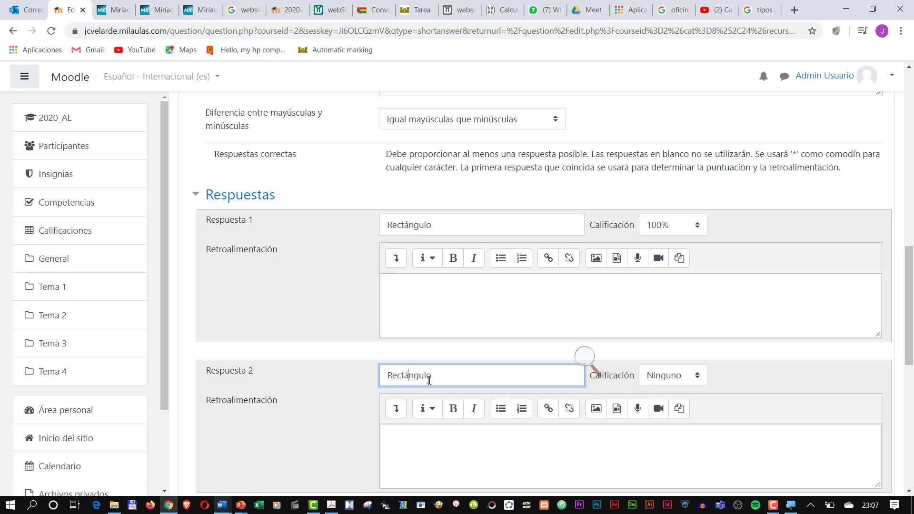
key("Left")
key("Left")
key("Left")
key("Left")
key("Left")
key("BackSpace")
type("a")
left_click(697, 379)
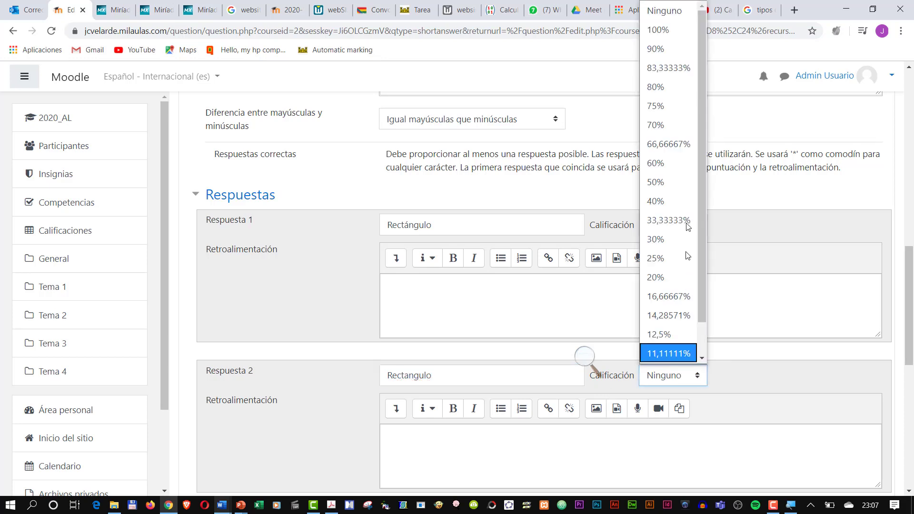
left_click(655, 124)
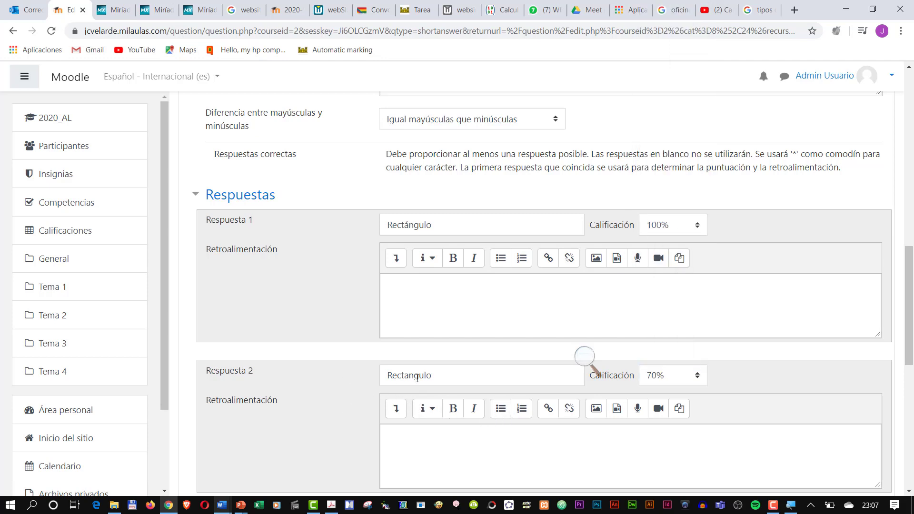
Save question P005 with its two answers, leaving the third answer blank.
left_click(444, 224)
left_click(352, 297)
scroll(345, 311, "down", 6)
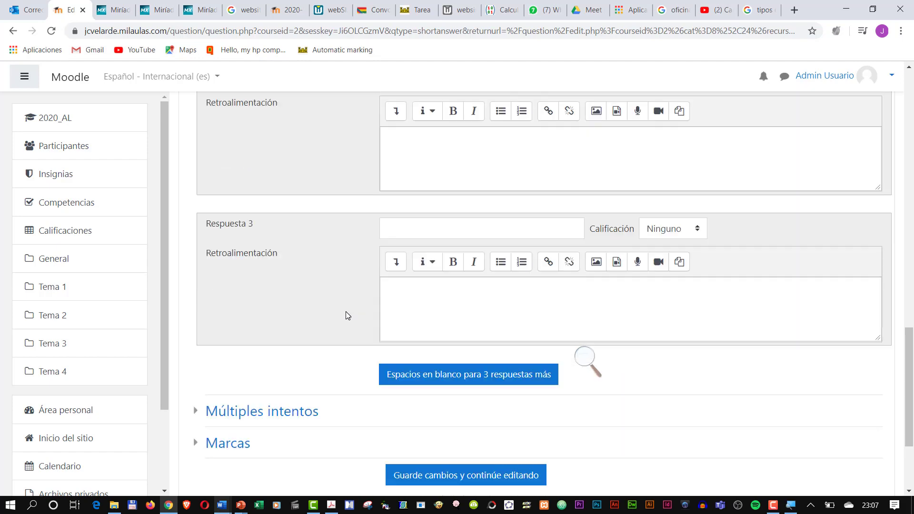
scroll(346, 312, "down", 3)
left_click(436, 366)
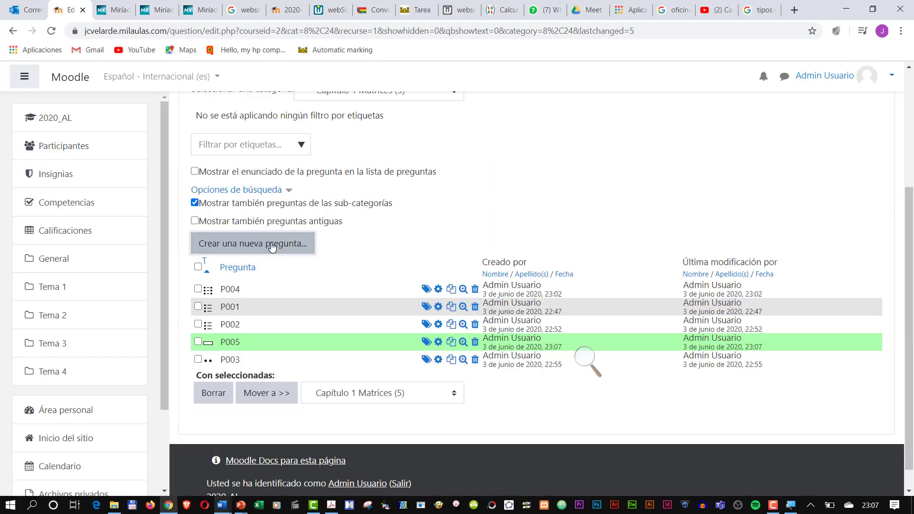
Create a Numérica question named P006 with the statement "El área del triángulo rectángulo de base 8 y altura 5 es:".
left_click(271, 245)
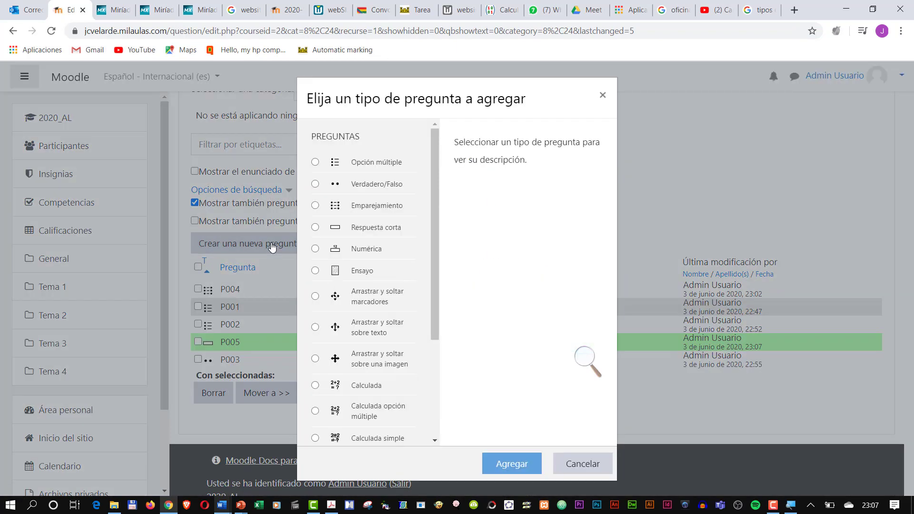
left_click(315, 248)
left_click(511, 463)
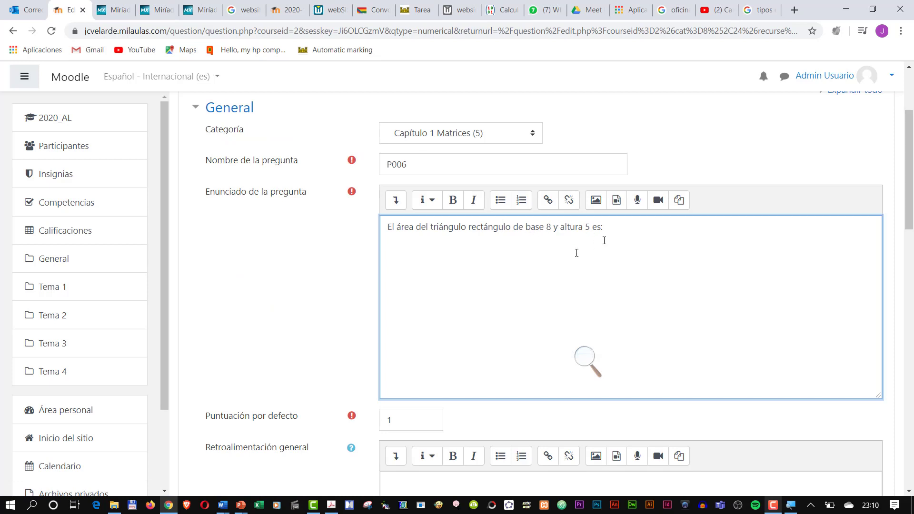
left_click_drag(535, 275, 530, 278)
Set P006's first answer to 20 with an error of 0.5 and a grade of 100%, and save the question.
scroll(443, 286, "down", 9)
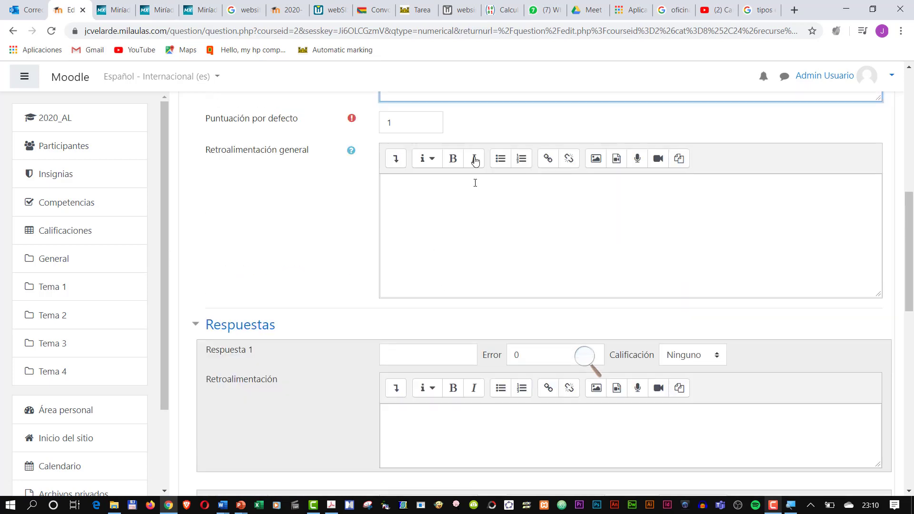
left_click(398, 236)
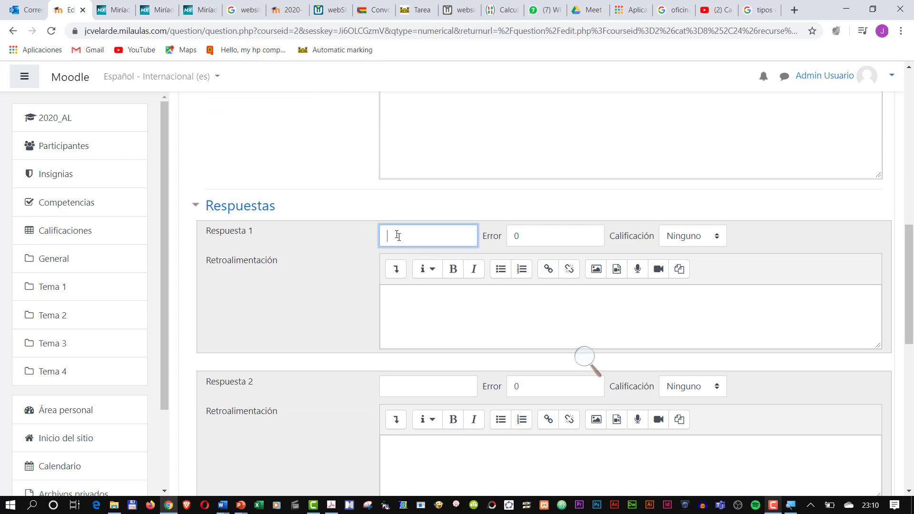
scroll(474, 219, "up", 9)
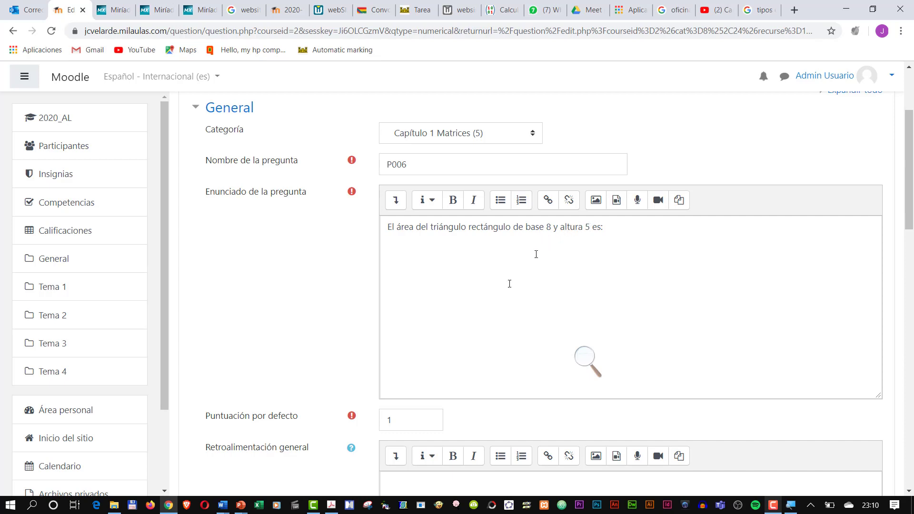
scroll(510, 284, "down", 8)
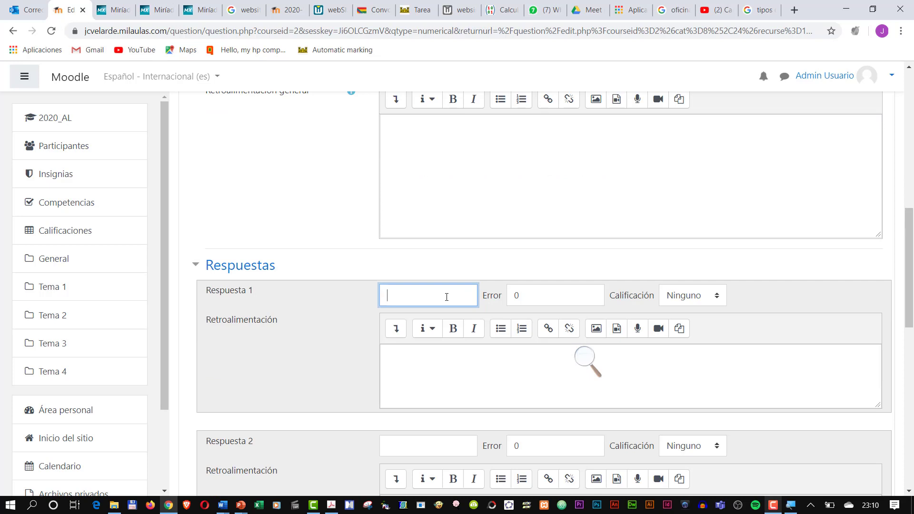
key("Tab")
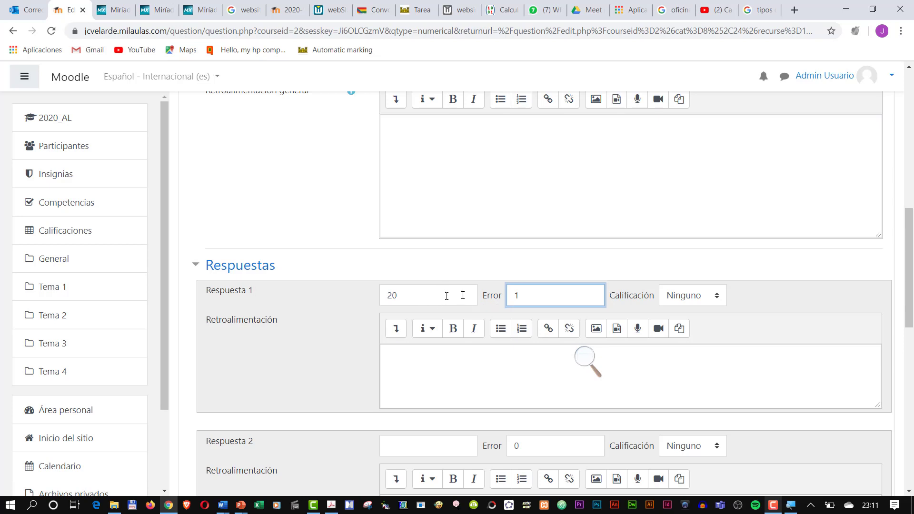
left_click_drag(523, 293, 507, 294)
left_click(713, 300)
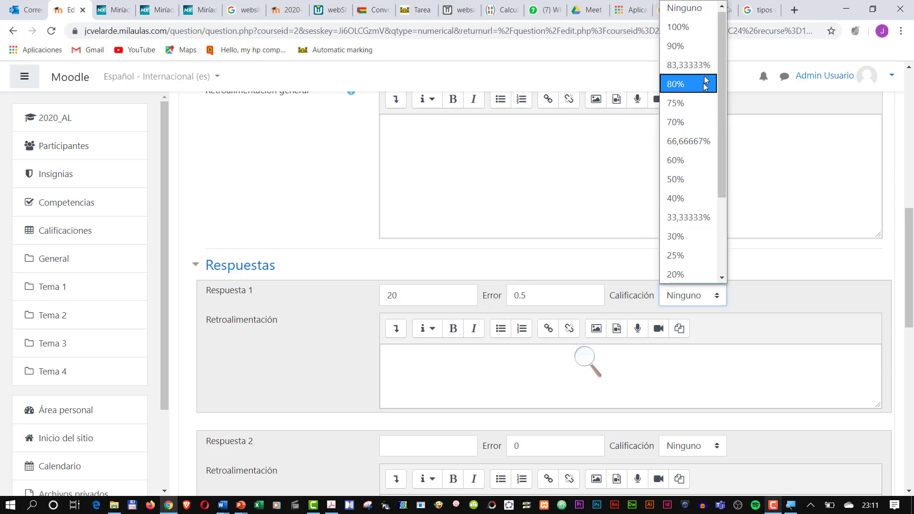
left_click(707, 31)
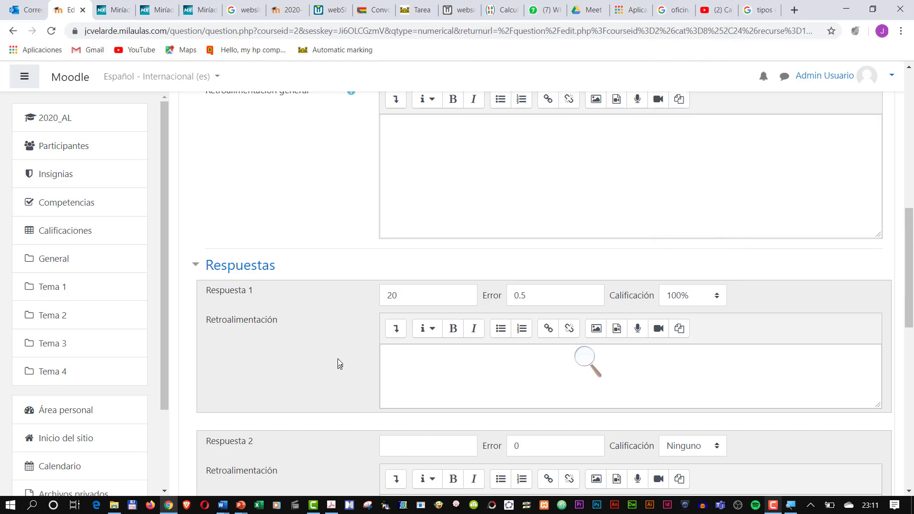
scroll(361, 363, "down", 15)
left_click(430, 364)
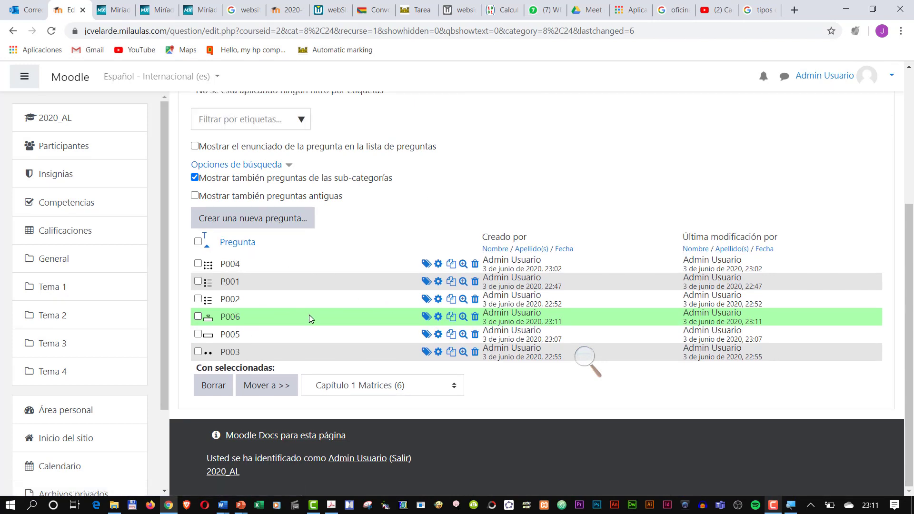
Preview question P006 and fill in its correct answer.
left_click(463, 317)
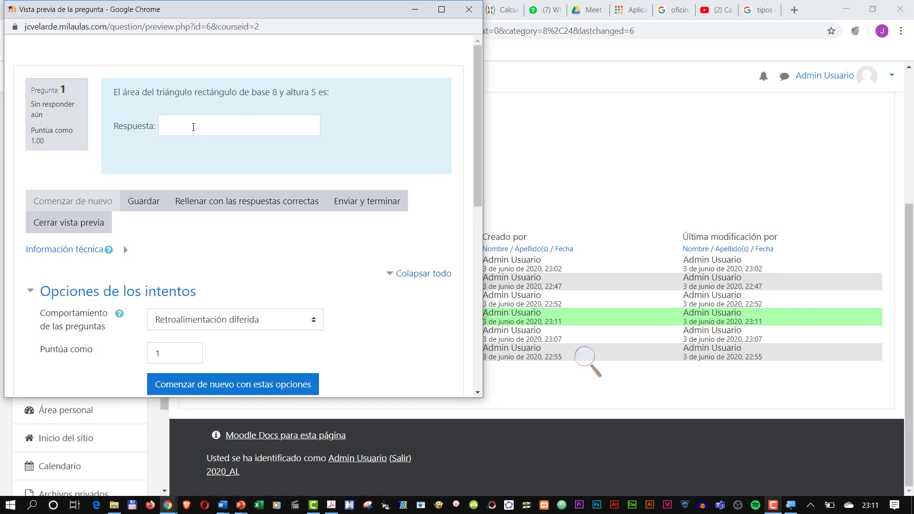
left_click(190, 124)
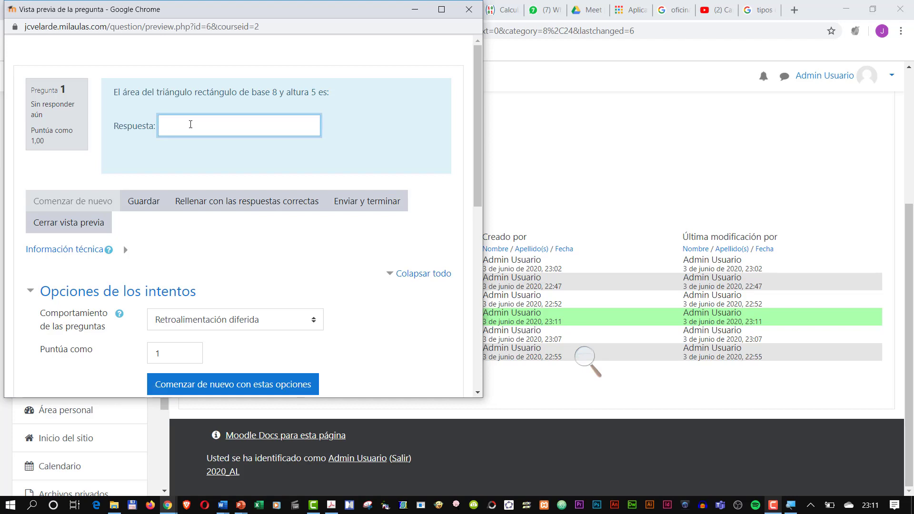
left_click(246, 201)
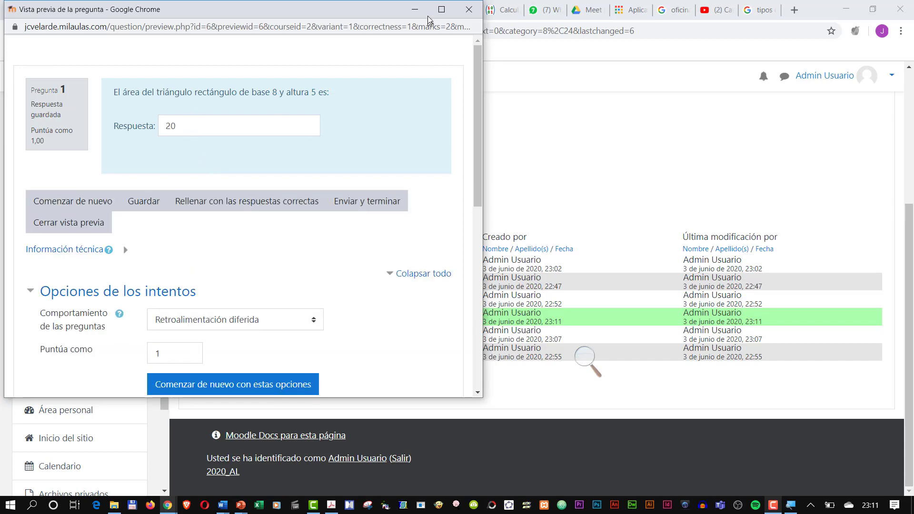
Leave the P006 preview, return to the 2020_AL course page and add a Cuestionario activity to Tema 2.
left_click(469, 9)
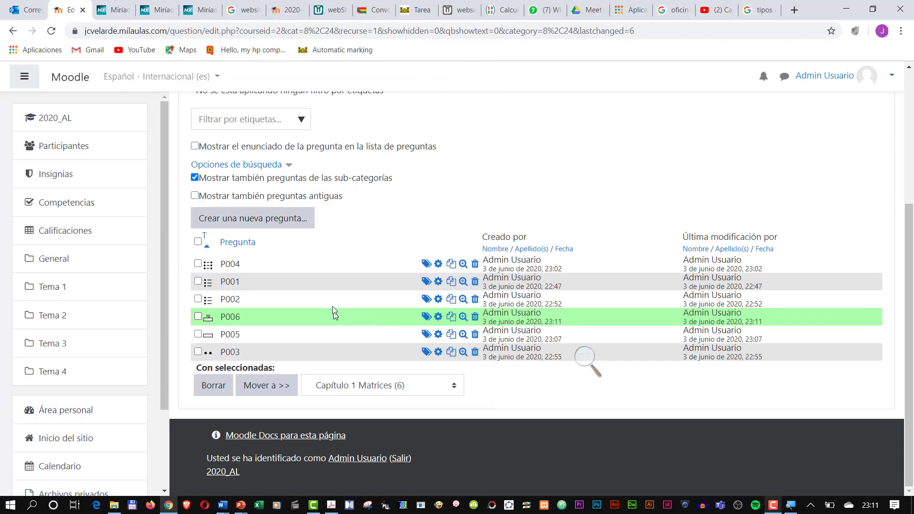
scroll(327, 316, "up", 1)
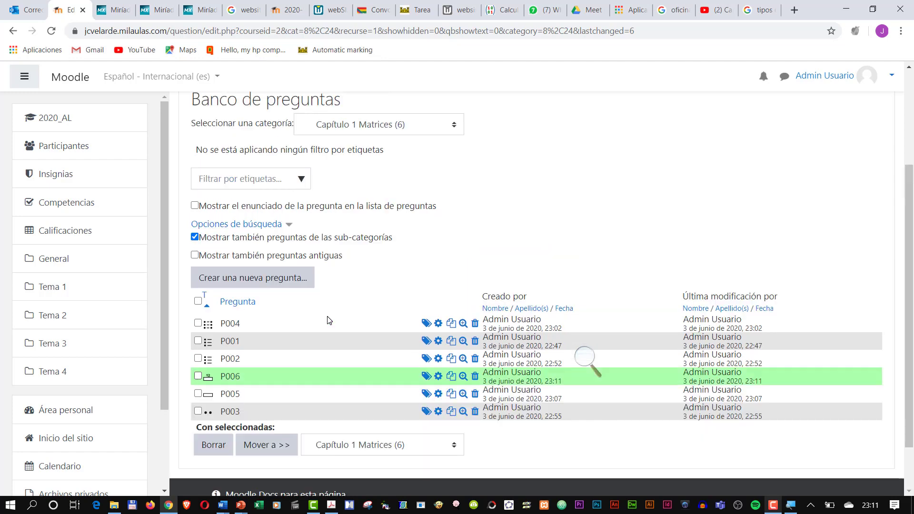
scroll(429, 300, "up", 3)
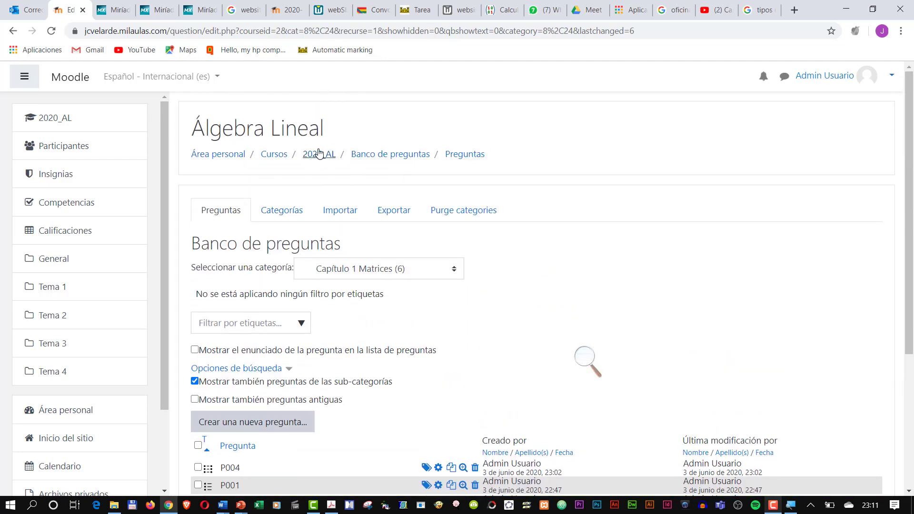
left_click(328, 157)
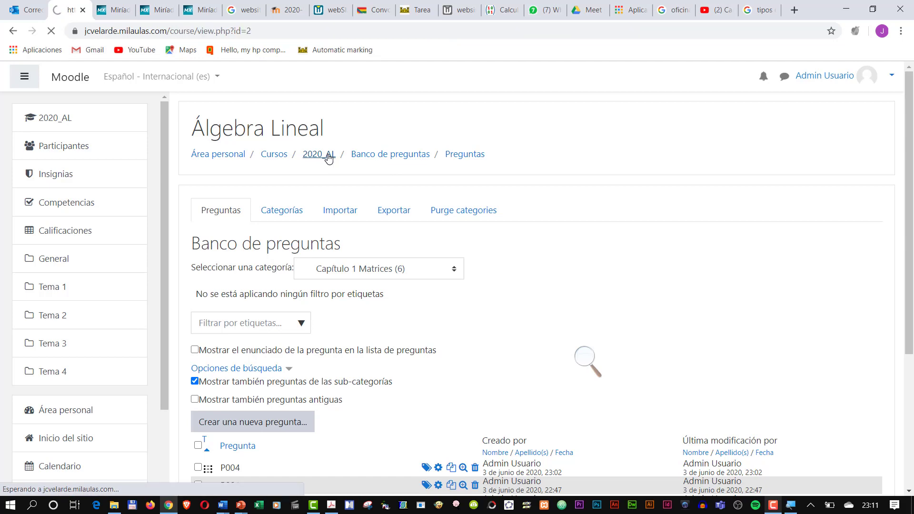
scroll(349, 228, "down", 10)
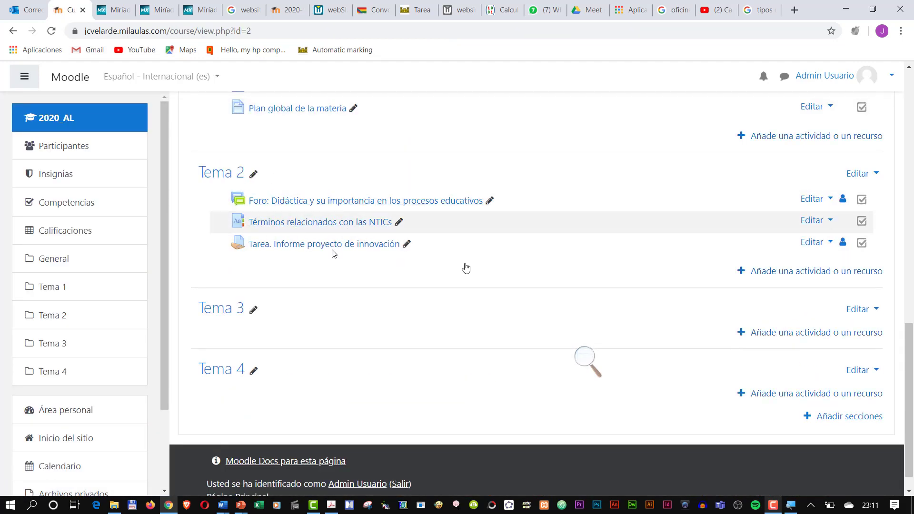
left_click(811, 271)
left_click(315, 230)
scroll(523, 333, "down", 3)
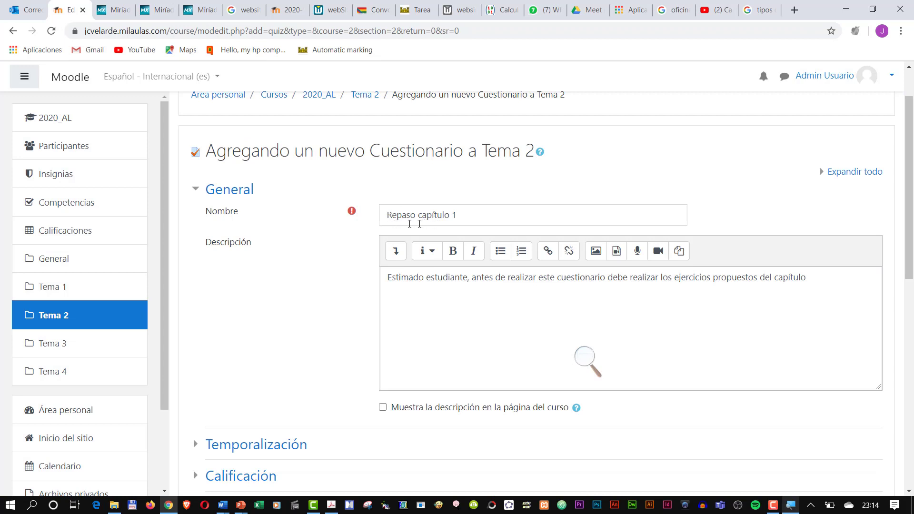
Name the quiz "Repaso capítulo 1", describe that students must do the chapter's proposed exercises beforehand, and expand the Temporalización settings.
left_click(465, 215)
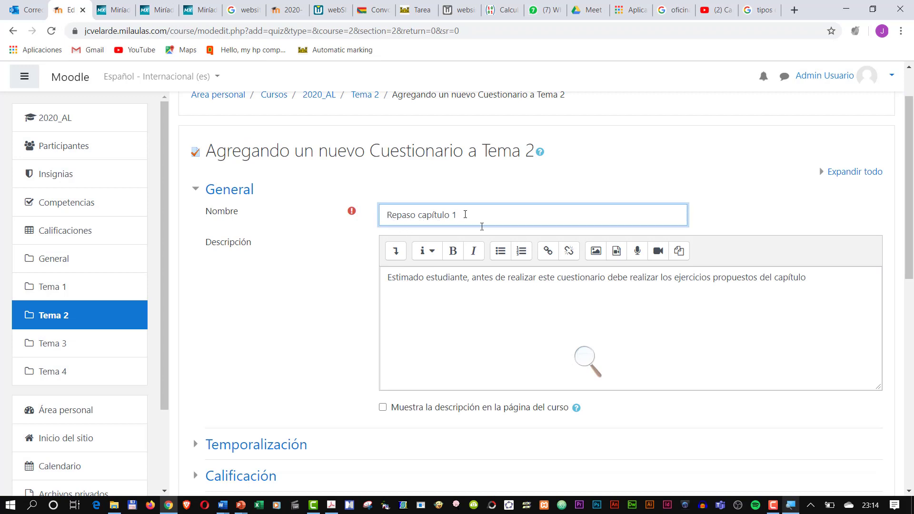
left_click_drag(391, 278, 814, 296)
left_click(573, 303)
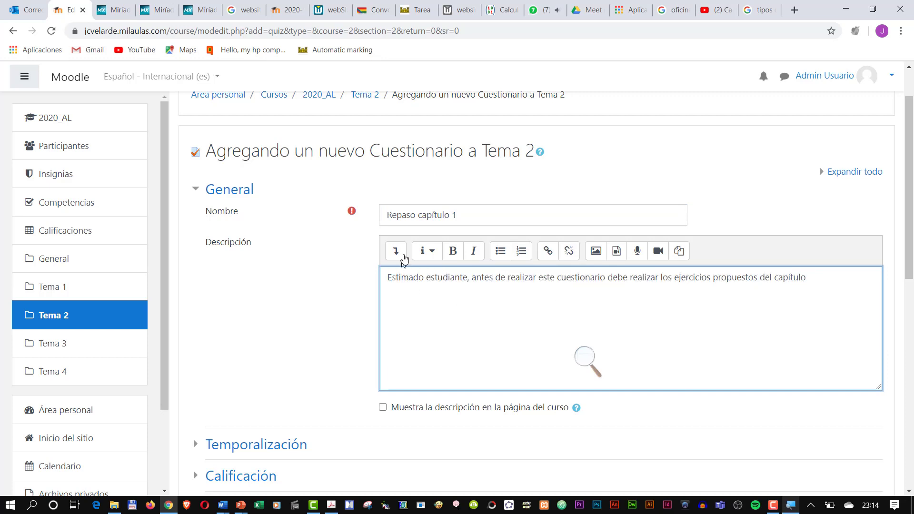
left_click(447, 311)
scroll(444, 311, "down", 4)
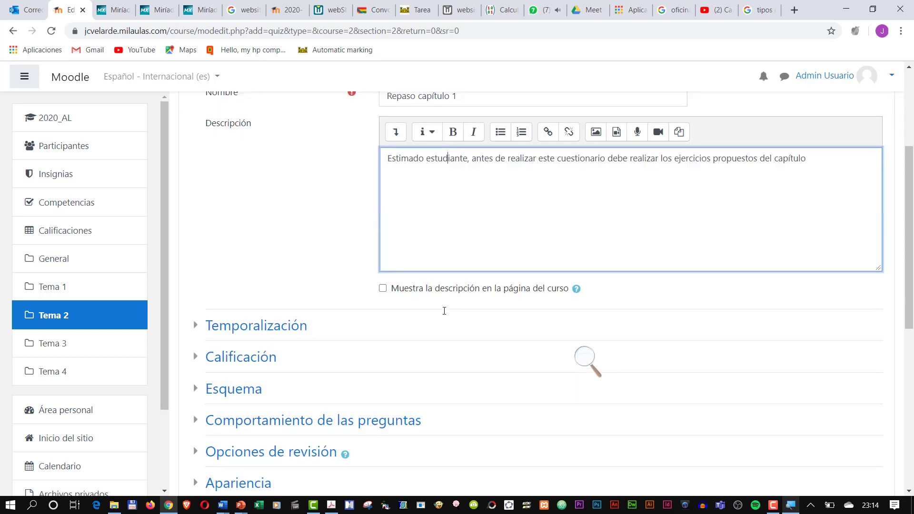
left_click(296, 269)
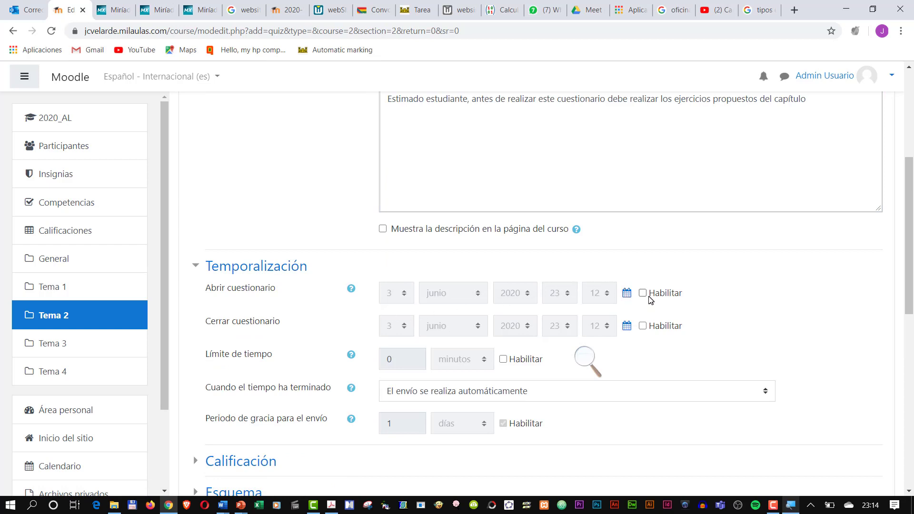
left_click(643, 293)
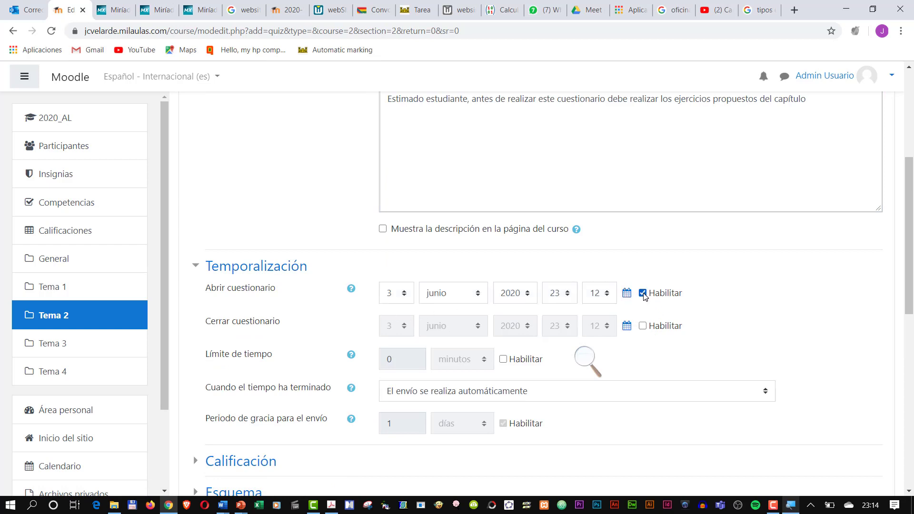
left_click(643, 326)
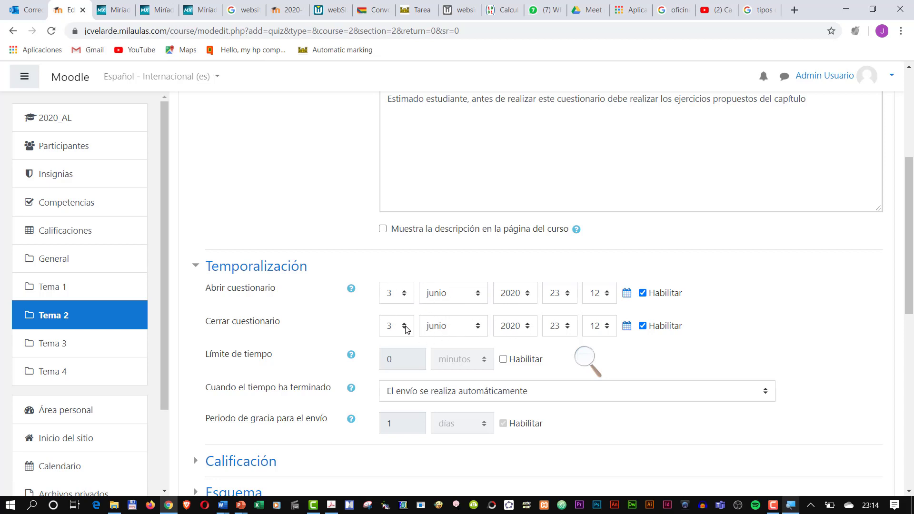
left_click(642, 326)
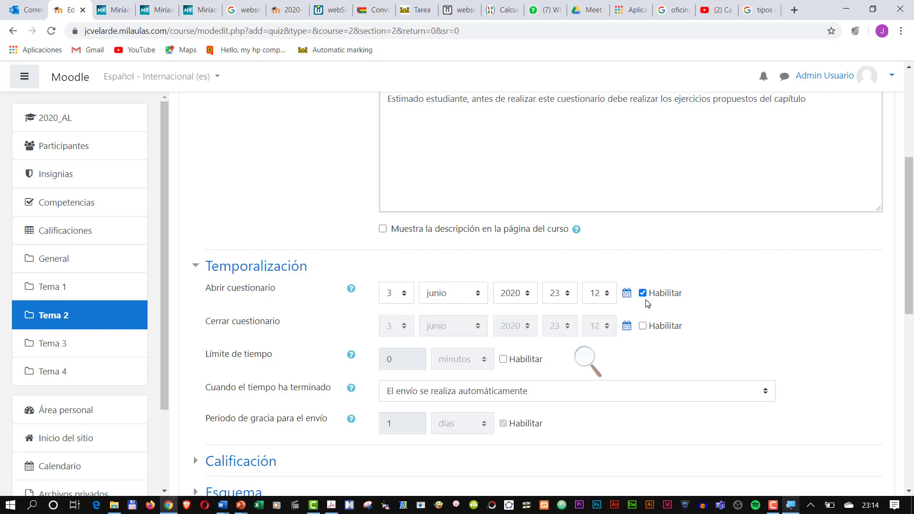
left_click(642, 293)
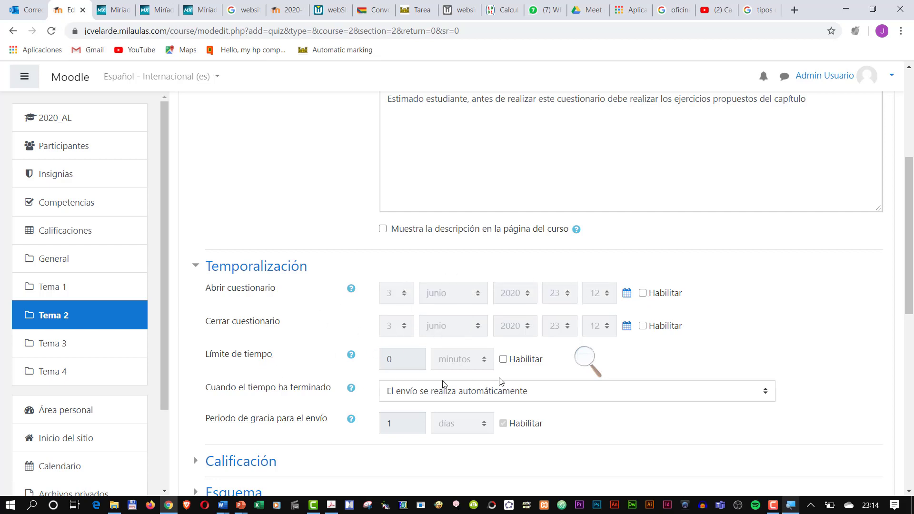
Enable the quiz's time limit and set it to 20 minutes.
left_click(503, 360)
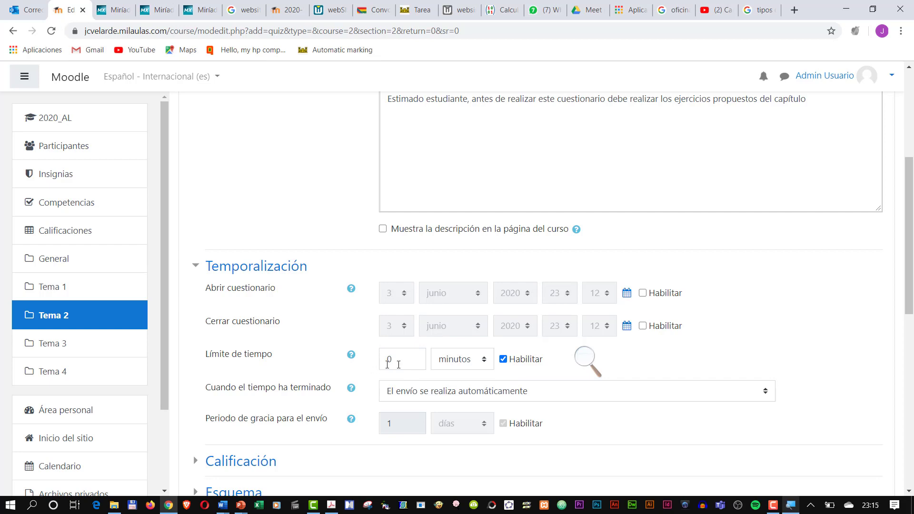
double_click(408, 363)
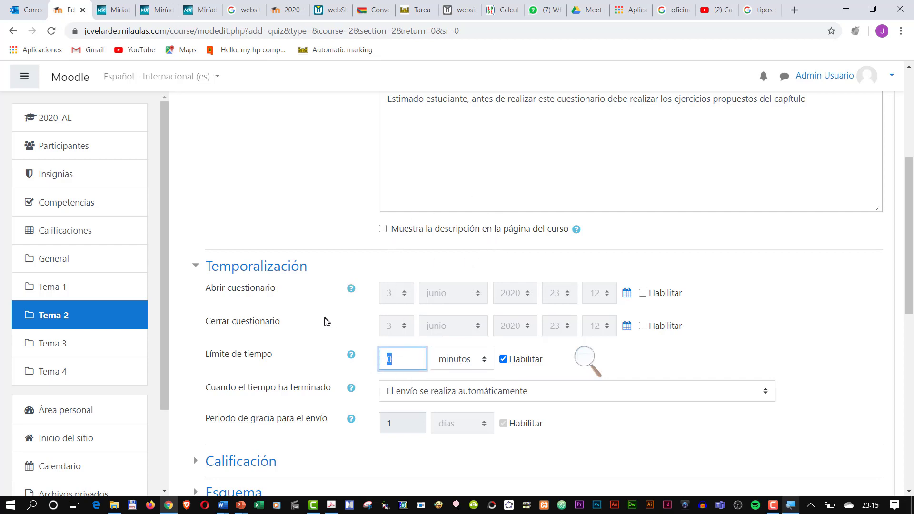
scroll(326, 322, "down", 1)
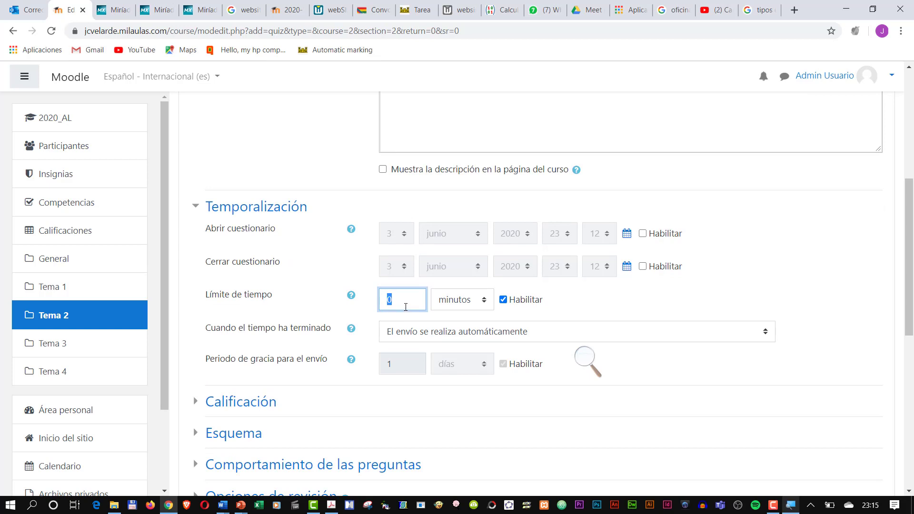
type("20")
left_click(538, 311)
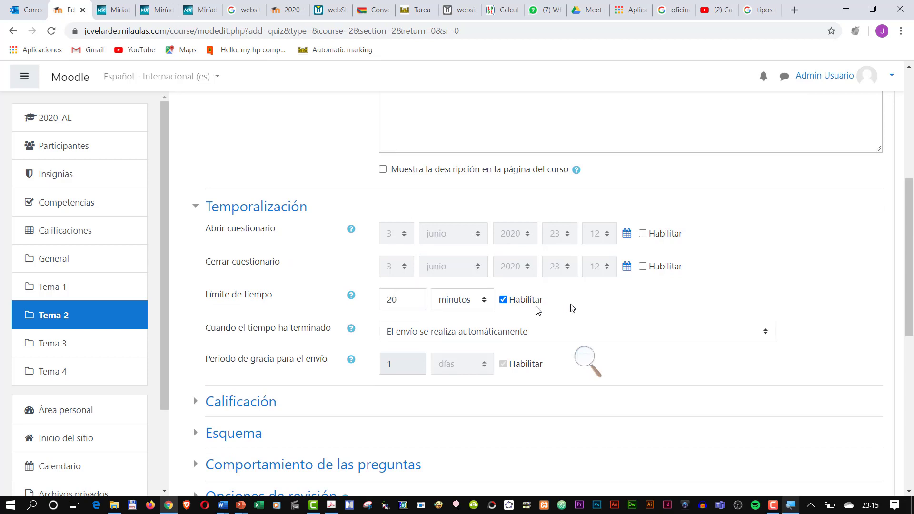
left_click(473, 305)
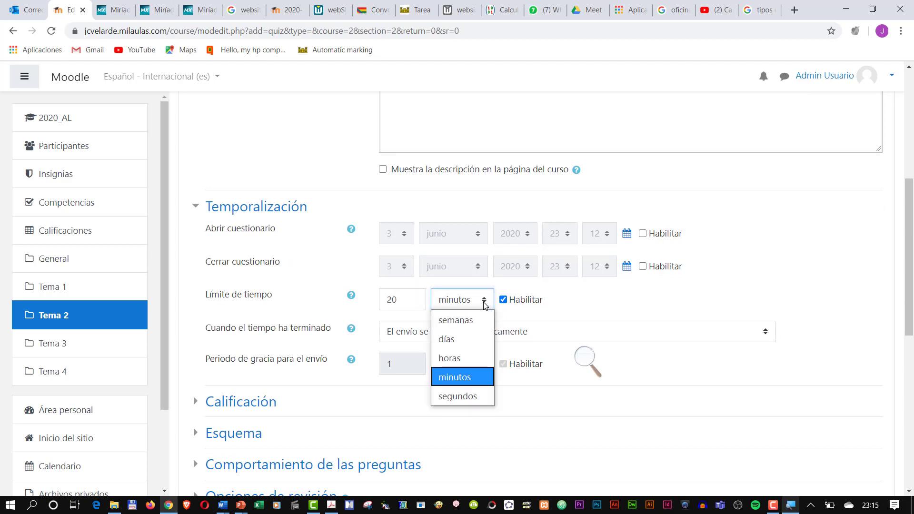
left_click(613, 299)
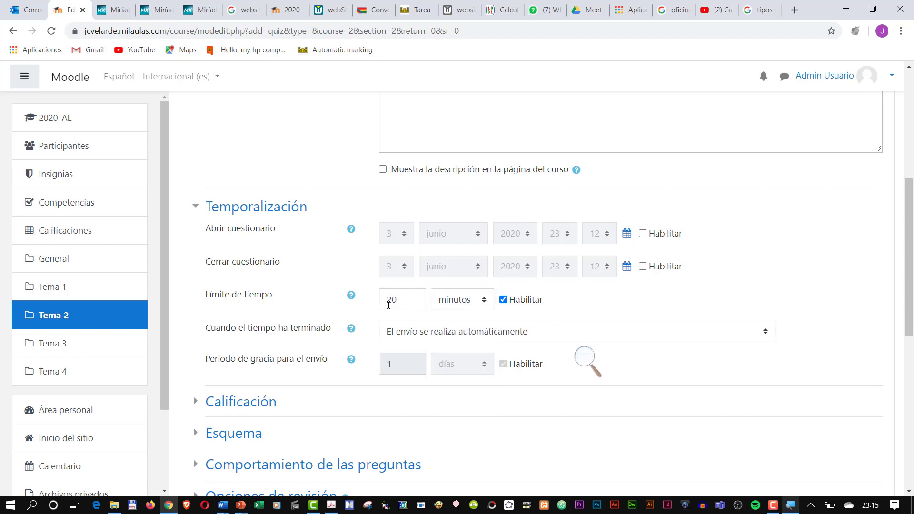
Keep "El envío se realiza automáticamente" for when the time runs out and collapse the Temporalización settings.
scroll(366, 299, "down", 1)
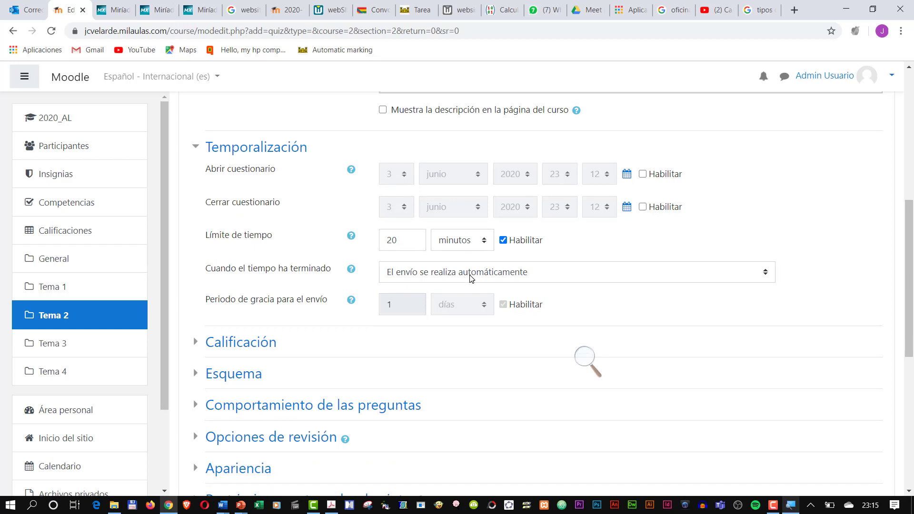
left_click(494, 278)
left_click(494, 278)
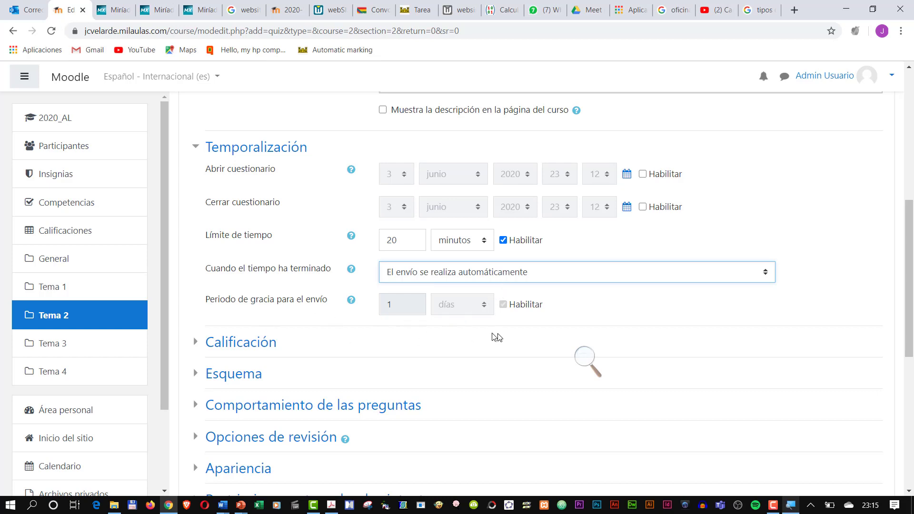
left_click(278, 152)
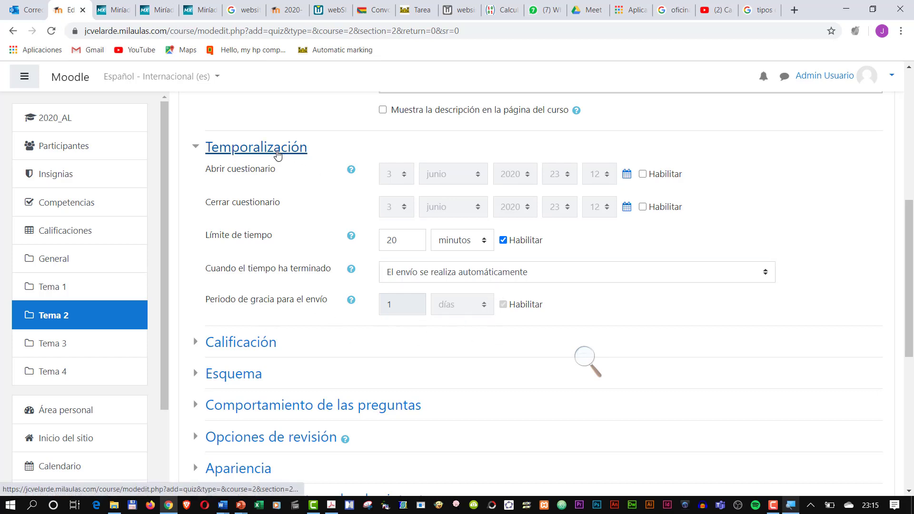
left_click(277, 152)
Try 1 permitted attempt, settle on 3 in the Calificación settings, and keep Calificación más alta as the grading method.
left_click(241, 178)
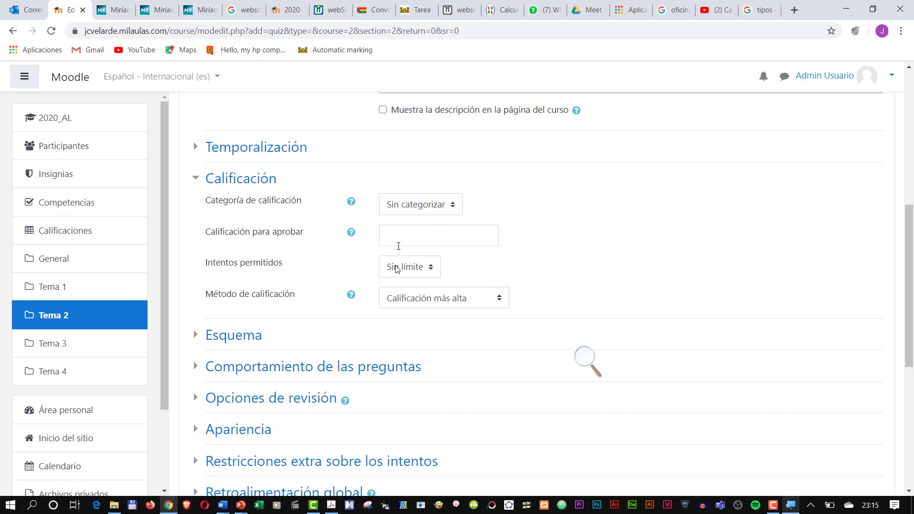
left_click(432, 269)
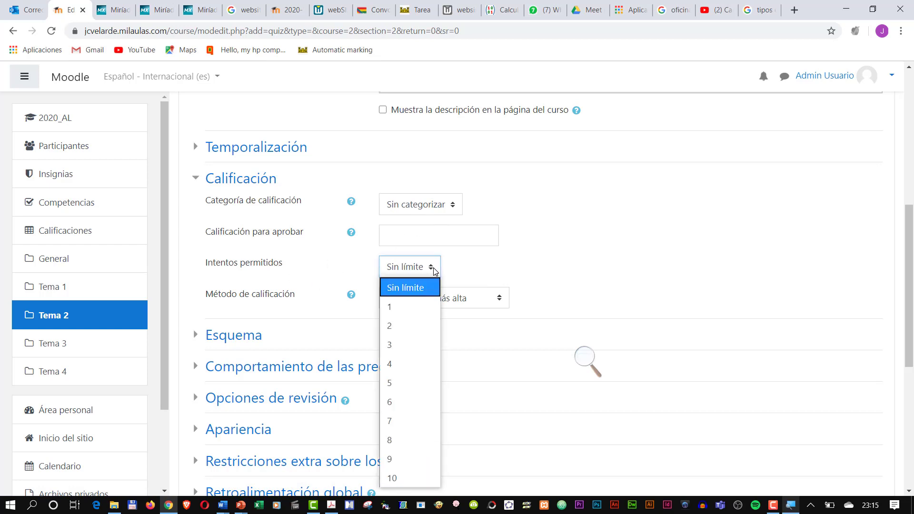
left_click(402, 307)
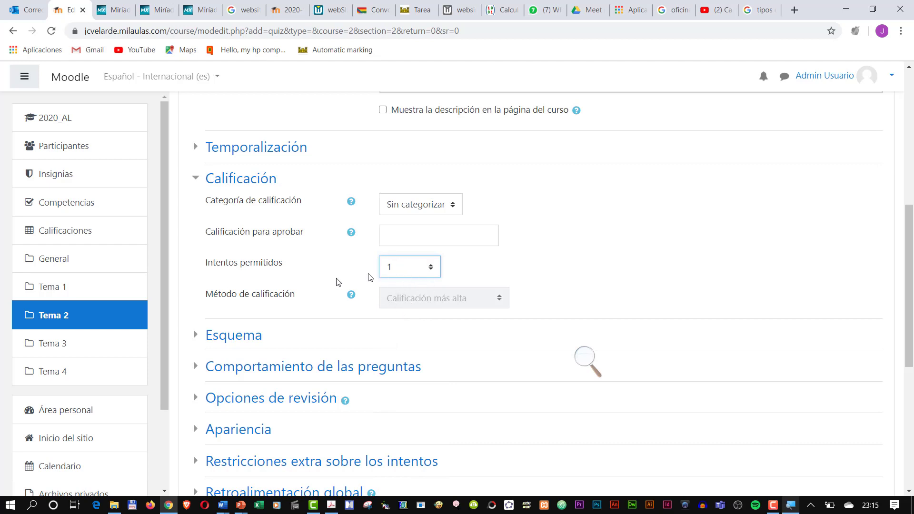
left_click(431, 267)
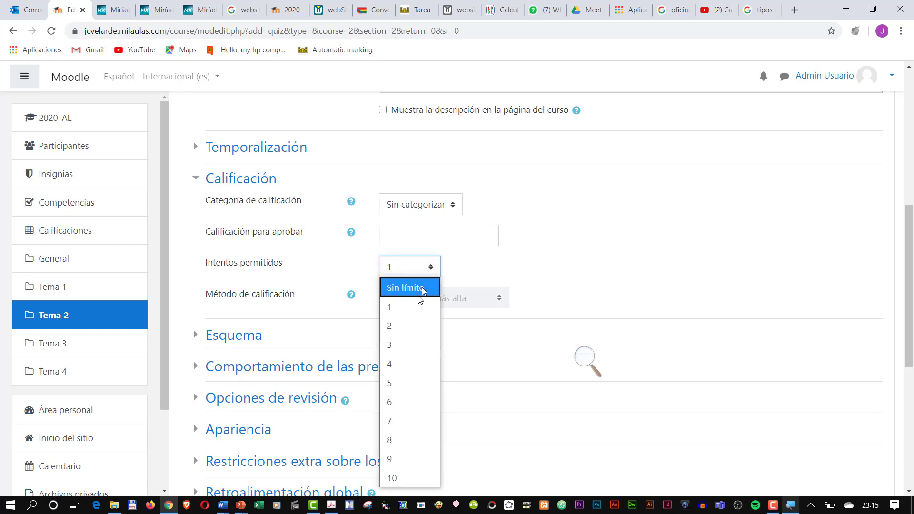
left_click(407, 345)
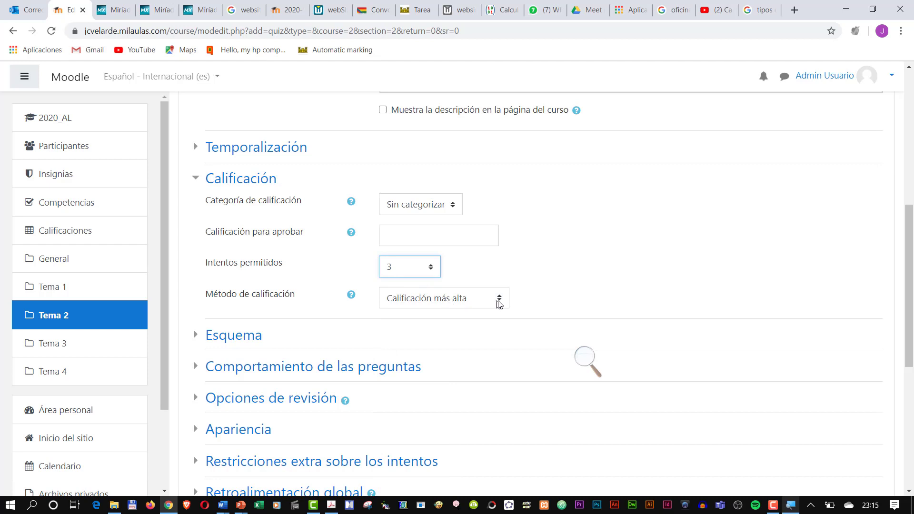
left_click(499, 304)
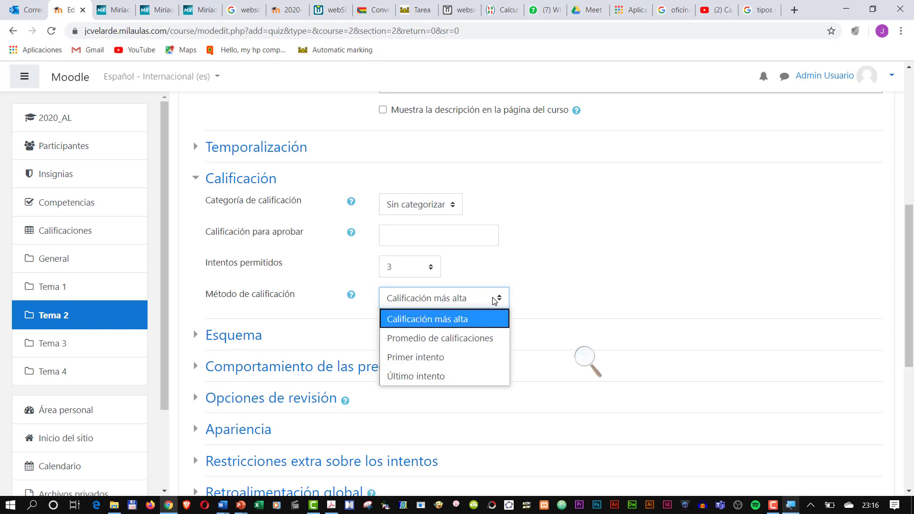
left_click(427, 324)
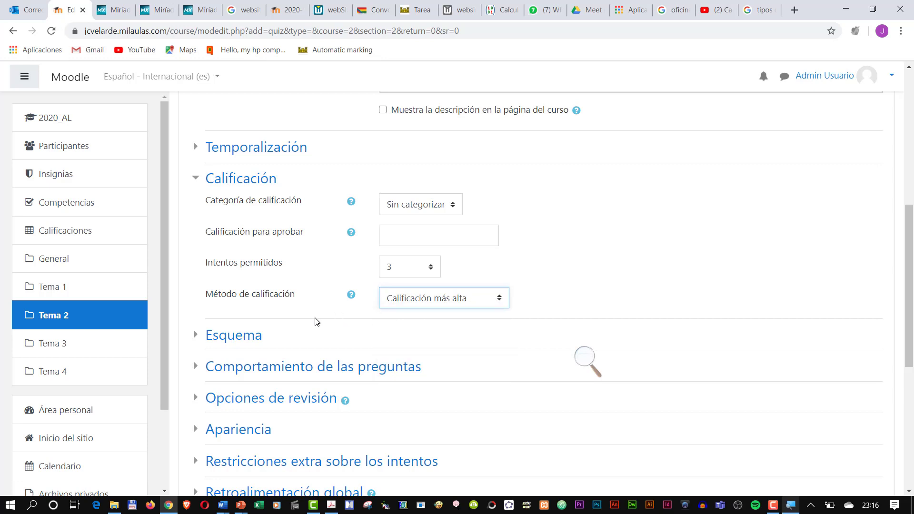
left_click(238, 183)
In the Esquema settings, try "Nunca, todas las preguntas en una página" for new pages and settle on "Cada pregunta".
left_click(231, 216)
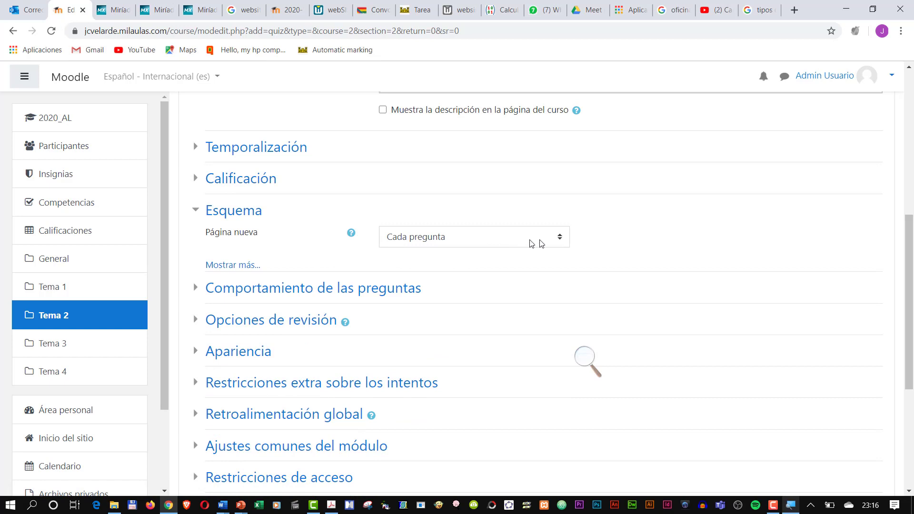
left_click(558, 241)
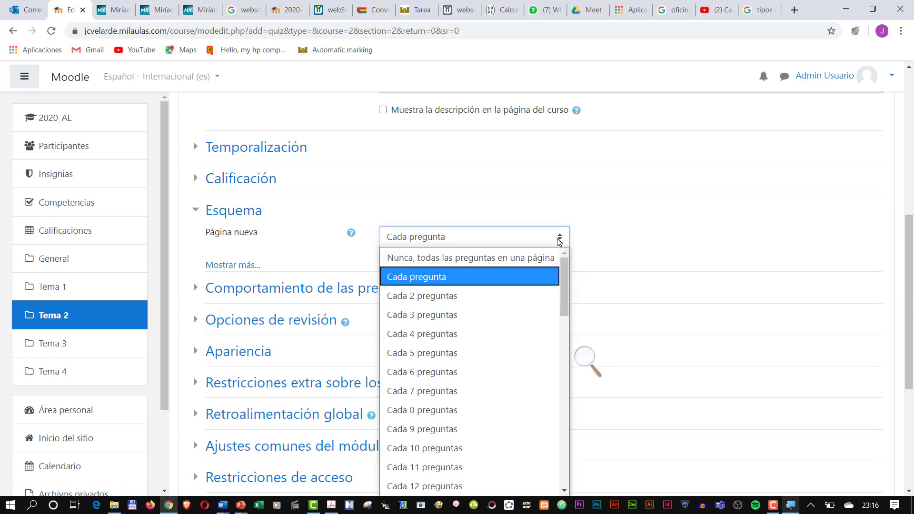
left_click(429, 259)
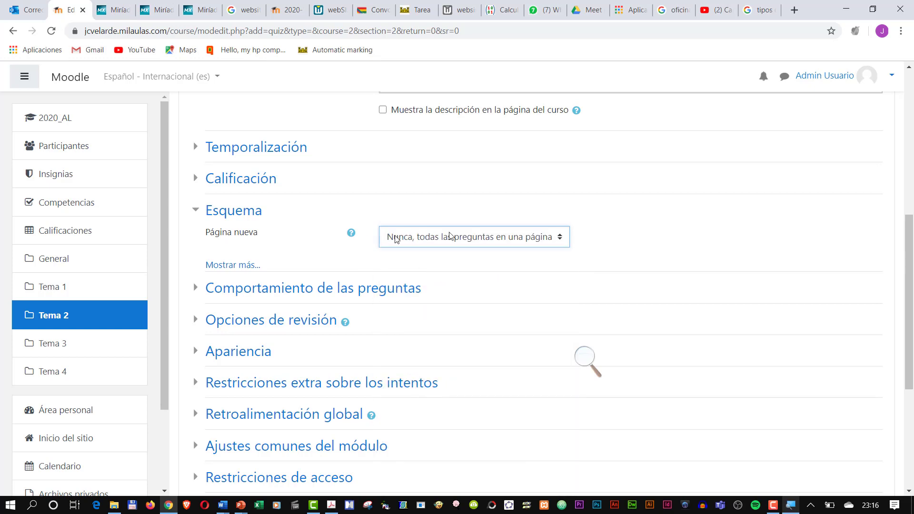
left_click(560, 238)
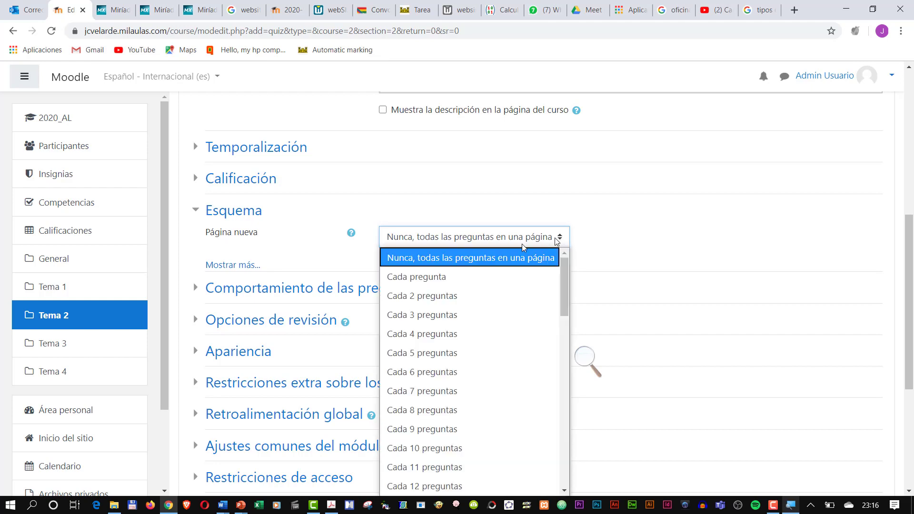
left_click(429, 277)
scroll(291, 296, "down", 1)
scroll(298, 319, "down", 1)
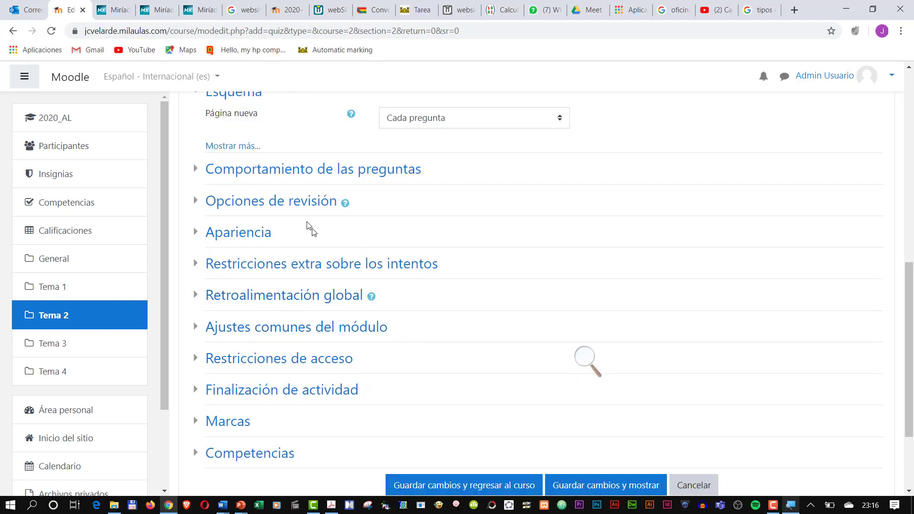
Save the quiz settings and return to the course page.
scroll(264, 286, "down", 1)
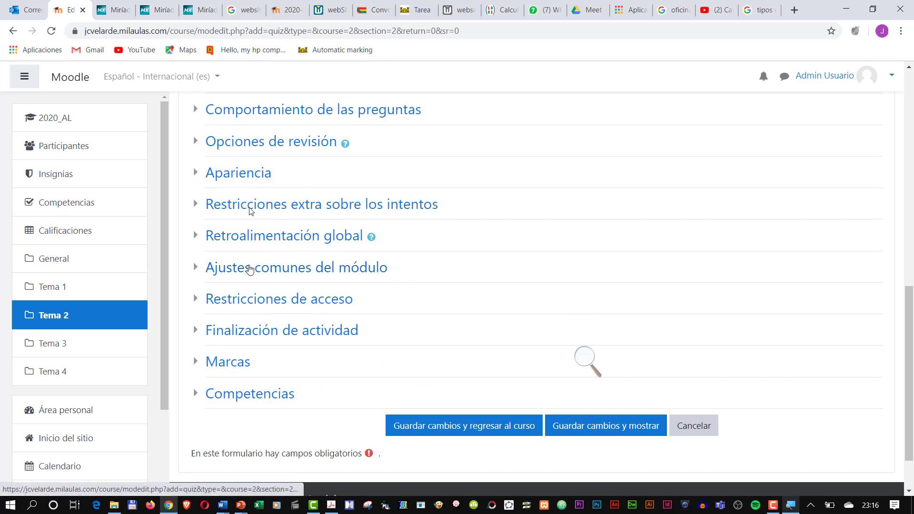
scroll(452, 405, "down", 1)
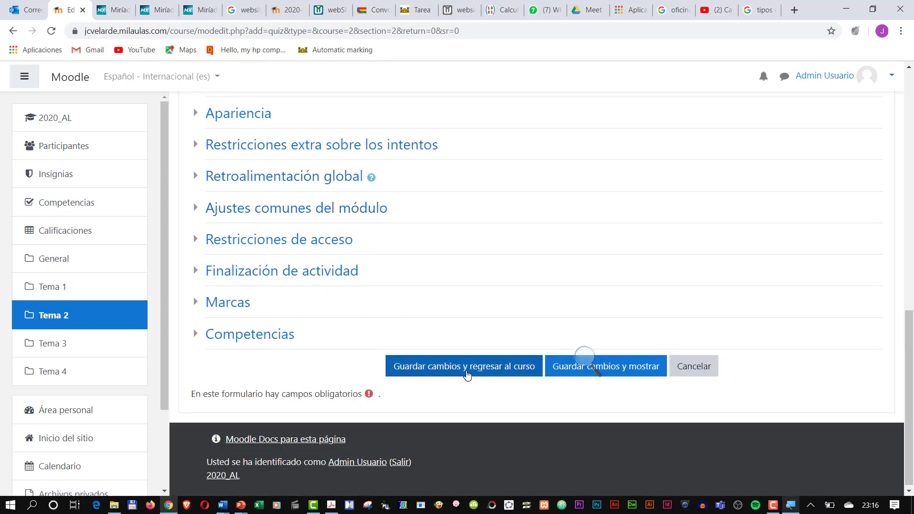
left_click(466, 370)
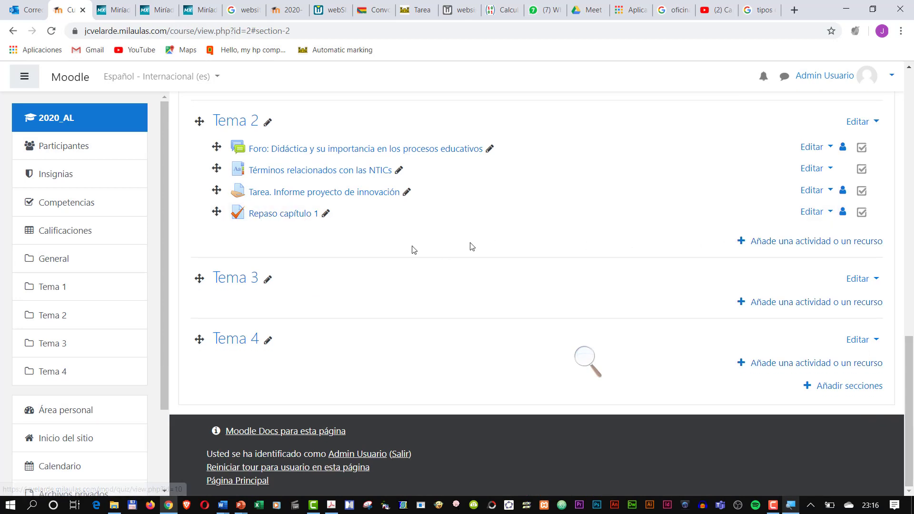
Open the quiz "Repaso capítulo 1" in Tema 2 and start editing its questions.
left_click(293, 214)
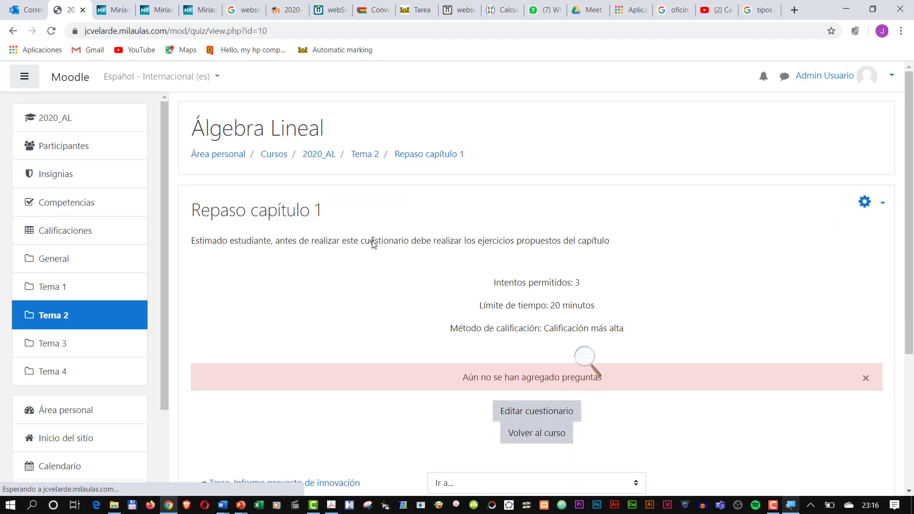
scroll(500, 310, "down", 1)
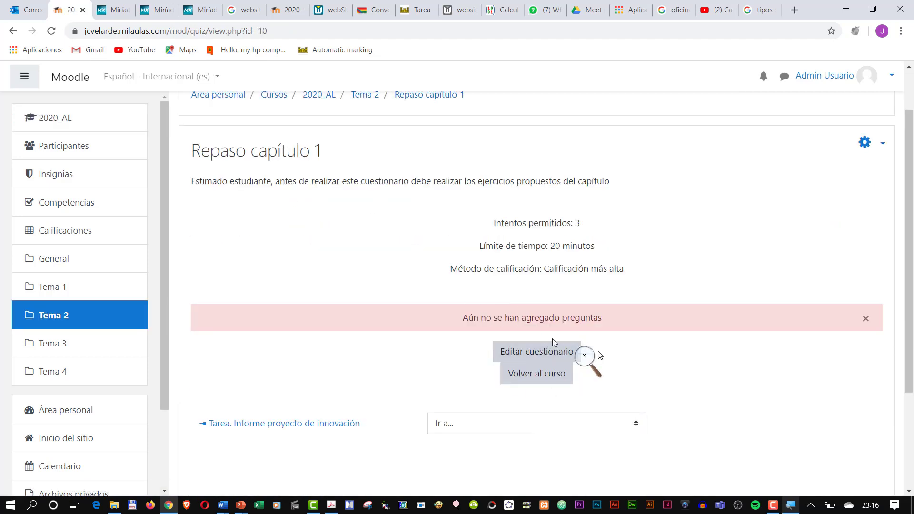
scroll(552, 338, "down", 3)
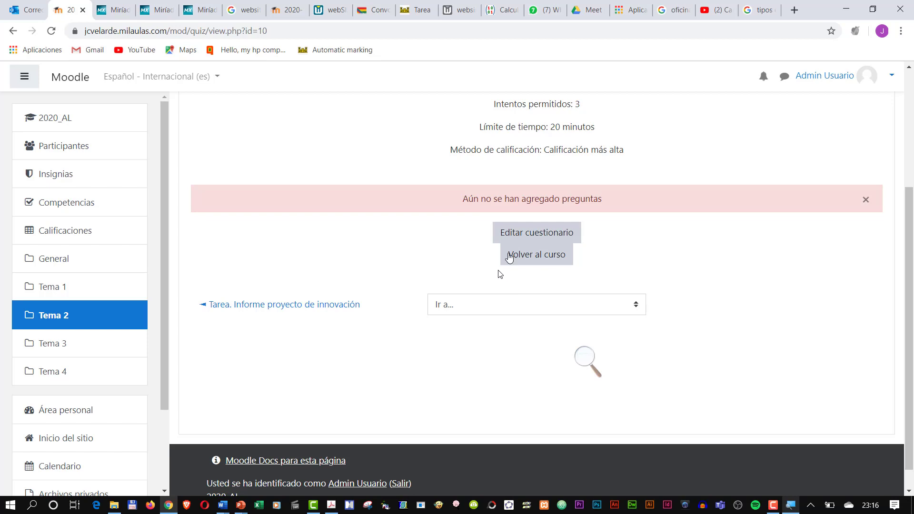
left_click(545, 232)
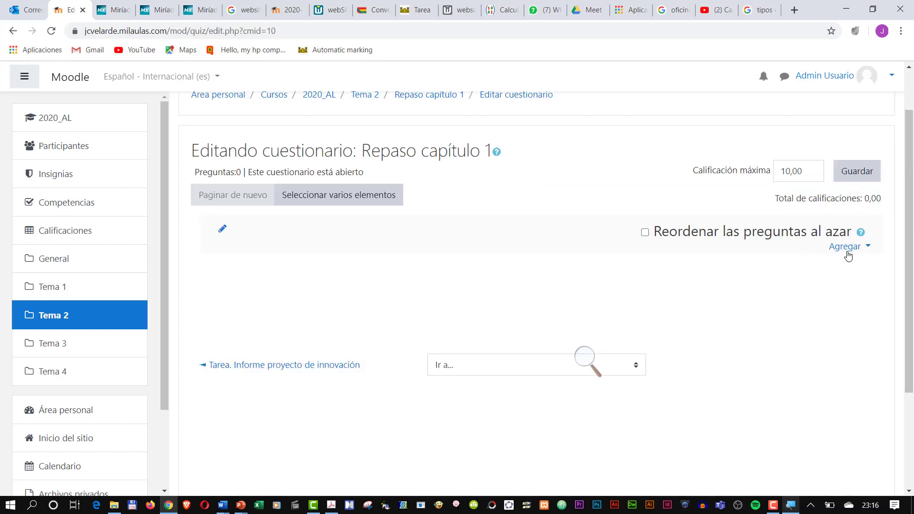
Start adding questions from the question bank to the quiz and choose the category Capítulo 1 Matrices.
left_click(852, 252)
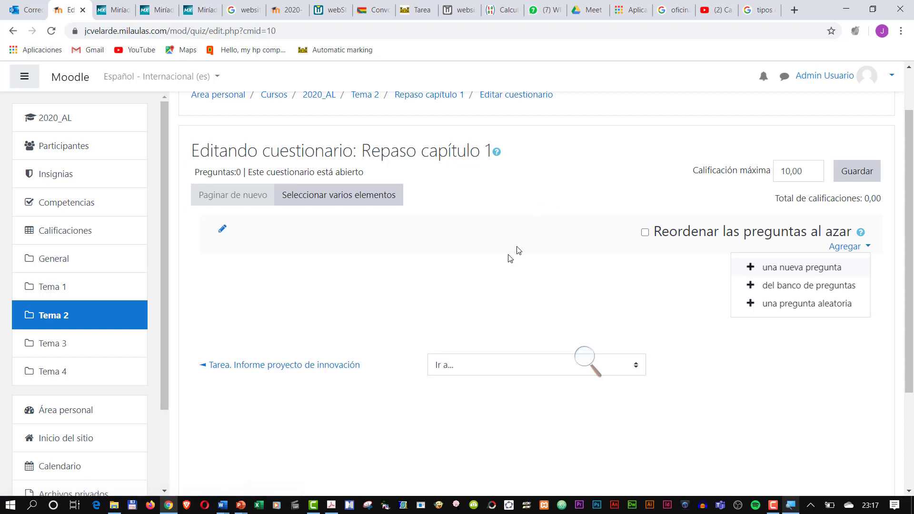
left_click(793, 288)
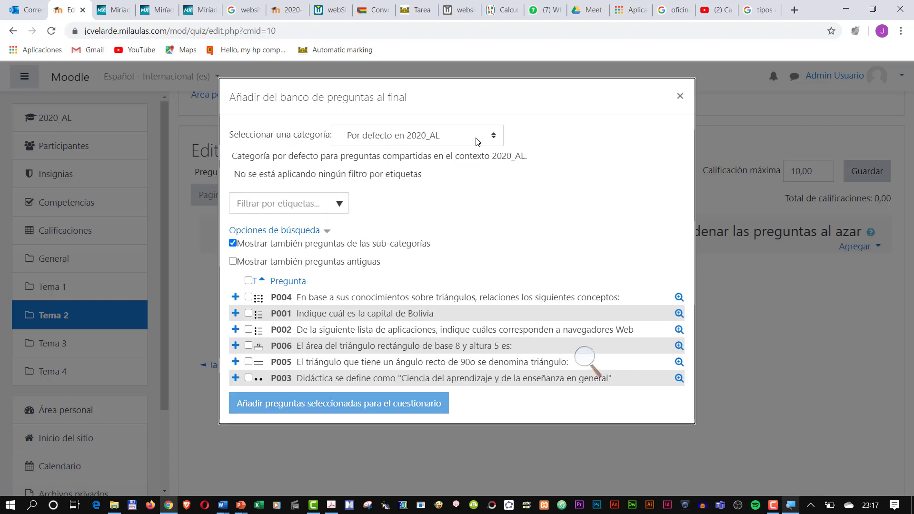
left_click(478, 142)
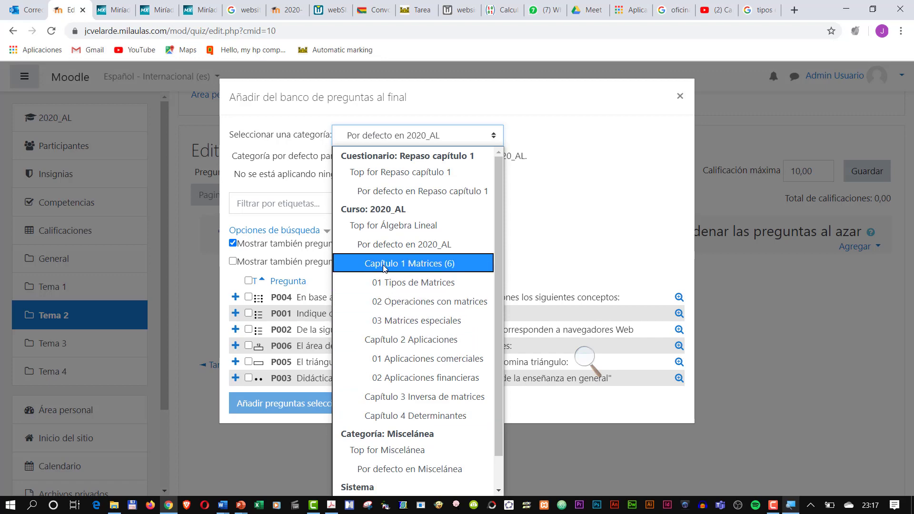
left_click(404, 264)
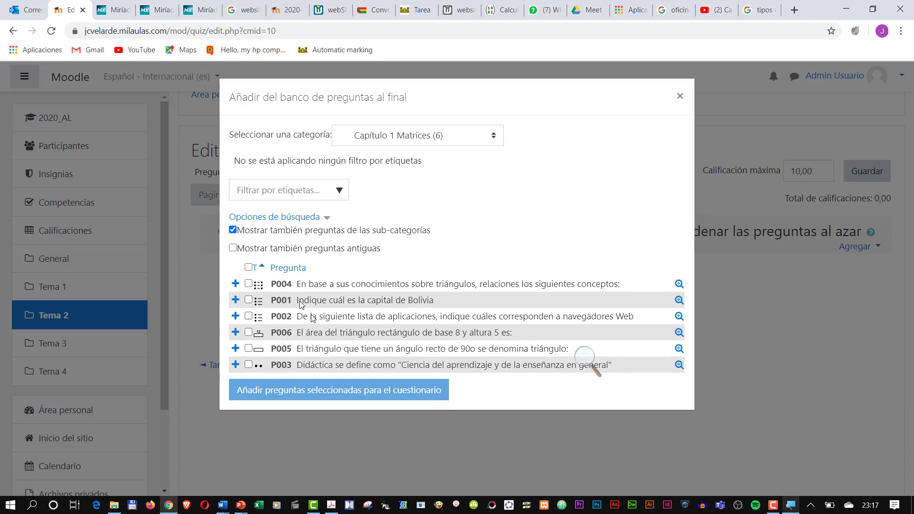
Try excluding P006 and P001 from the selection, settle on all questions P001 to P006, and add them to the quiz.
left_click(248, 268)
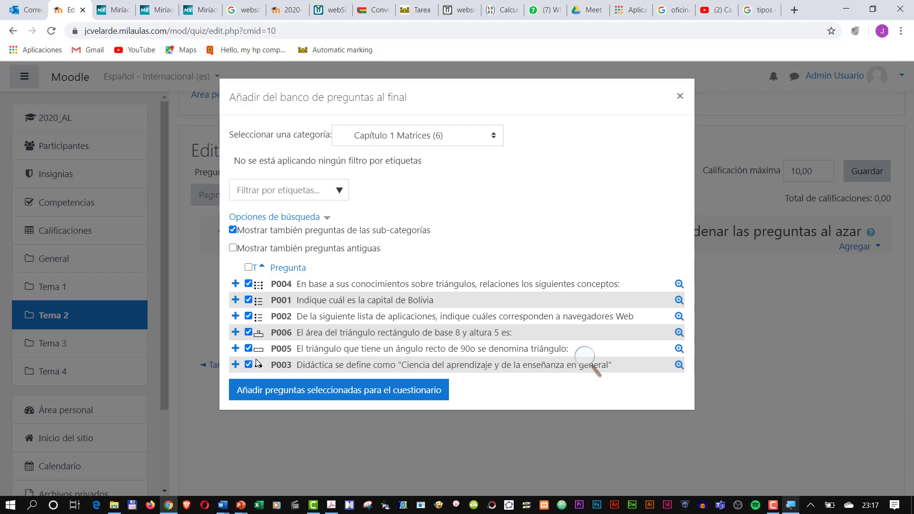
left_click(248, 333)
left_click(249, 300)
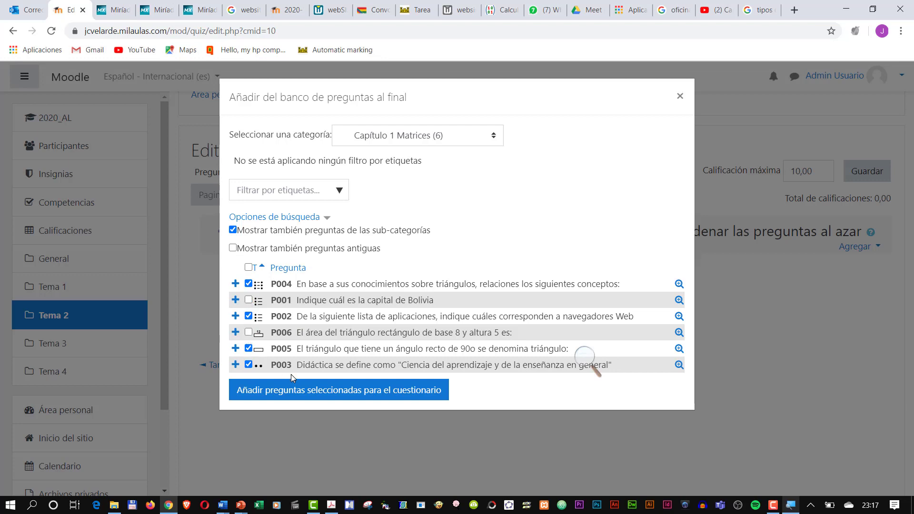
left_click(248, 268)
left_click(249, 267)
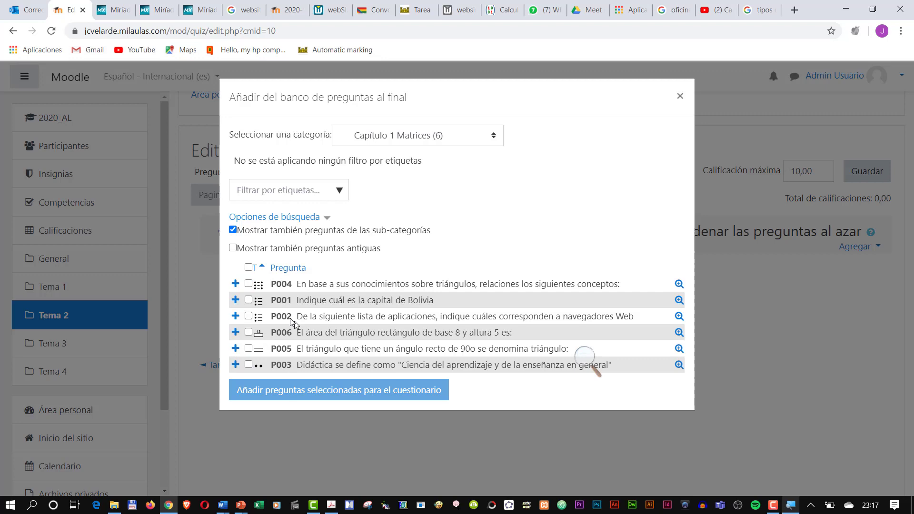
left_click(248, 267)
left_click(315, 391)
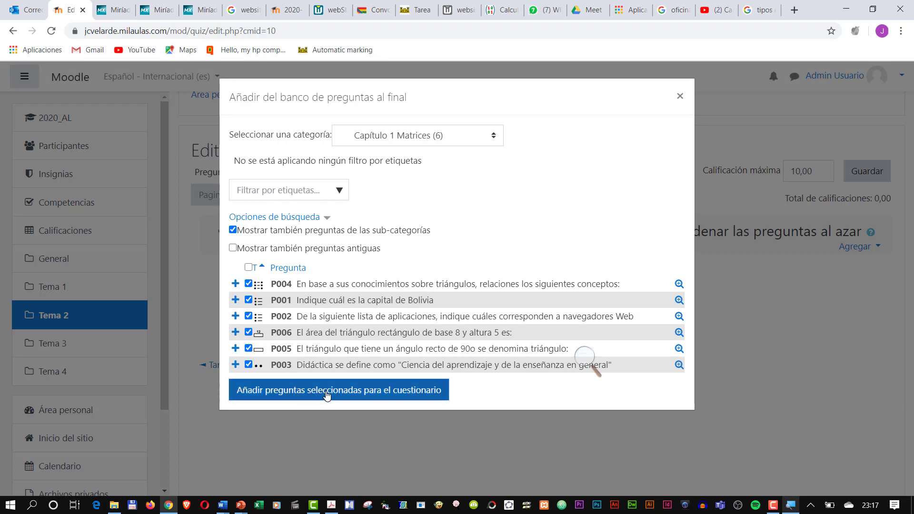
Try joining questions P004 and P001 on one page, and restore the page break between them.
scroll(449, 330, "down", 2)
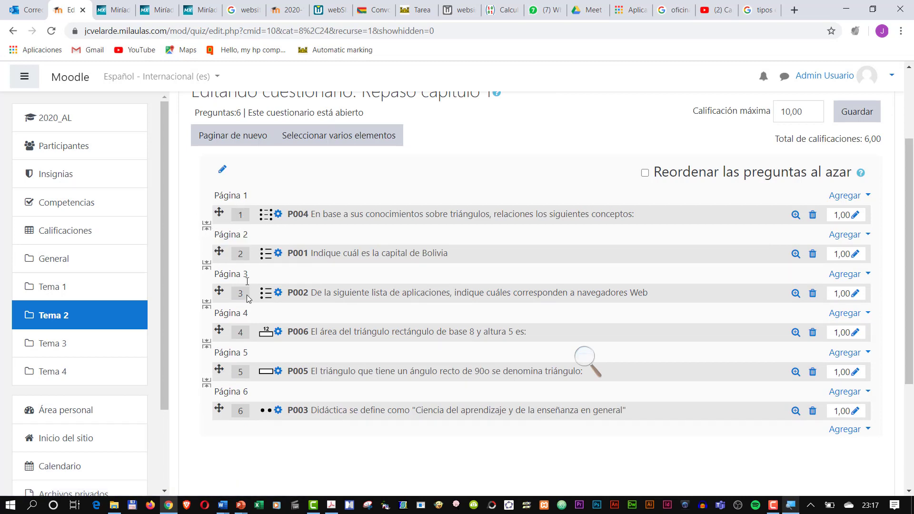
left_click(207, 229)
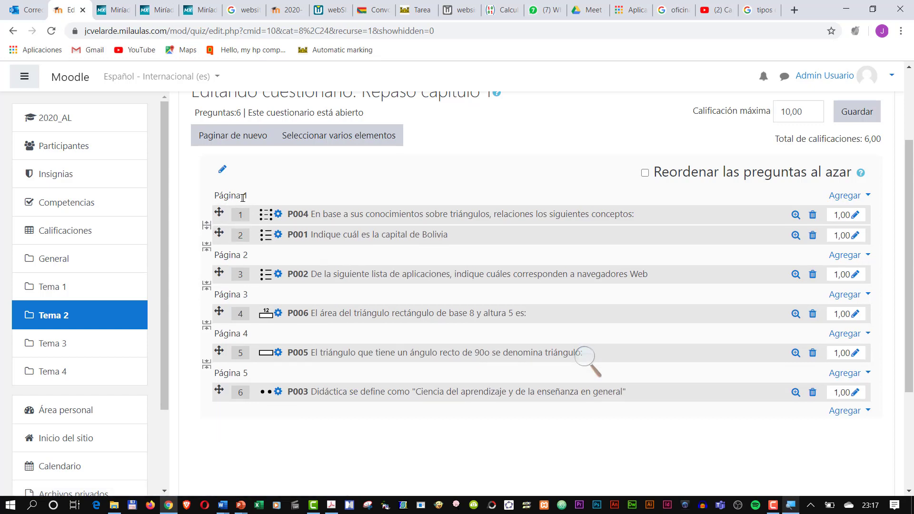
left_click(206, 229)
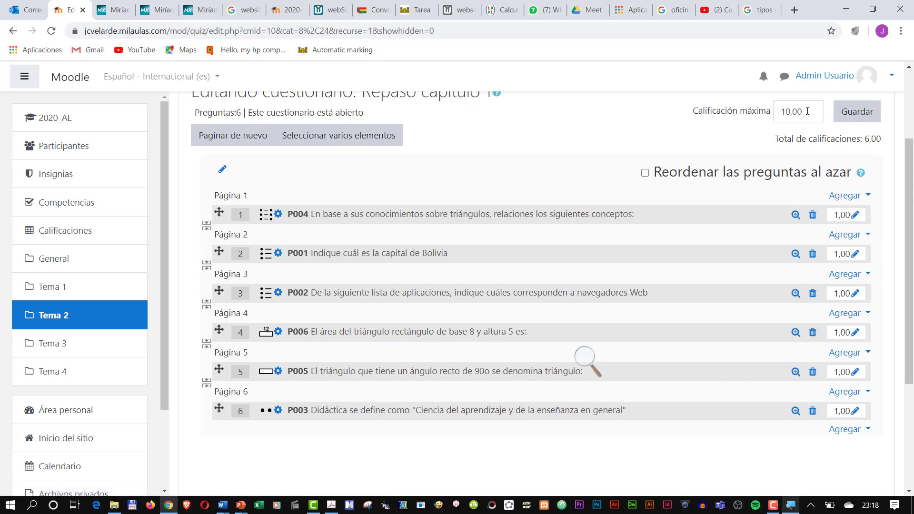
Save the quiz with a maximum grade of 10,00 and return to the 2020_AL course page.
left_click_drag(807, 111, 772, 112)
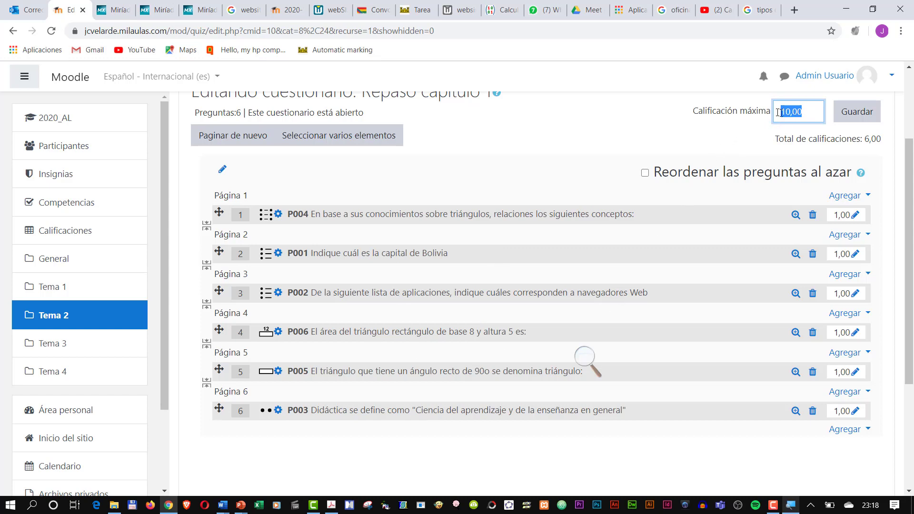
left_click(855, 113)
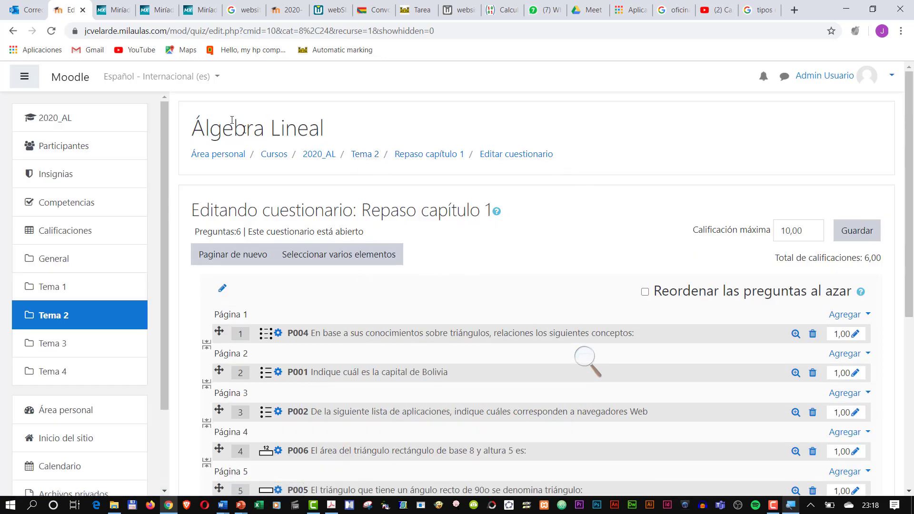
left_click(319, 154)
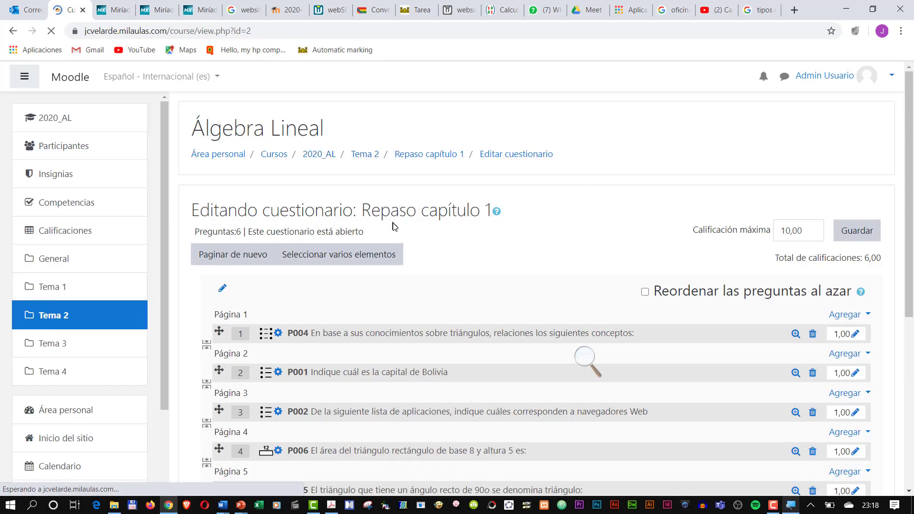
Examine the course's Tema 1 and Tema 2 contents and the classroom layout in estructura aula virtual.pdf in Adobe Acrobat Pro.
scroll(394, 226, "down", 7)
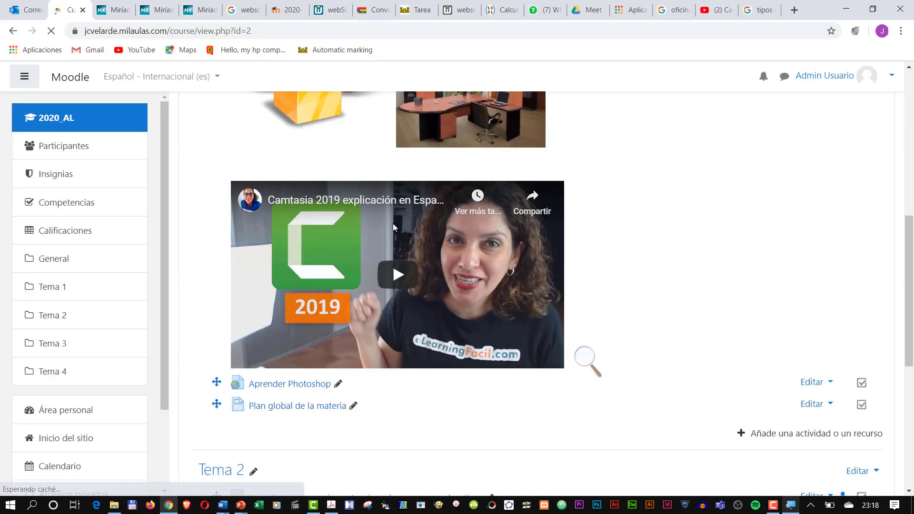
scroll(395, 228, "down", 4)
scroll(395, 228, "up", 8)
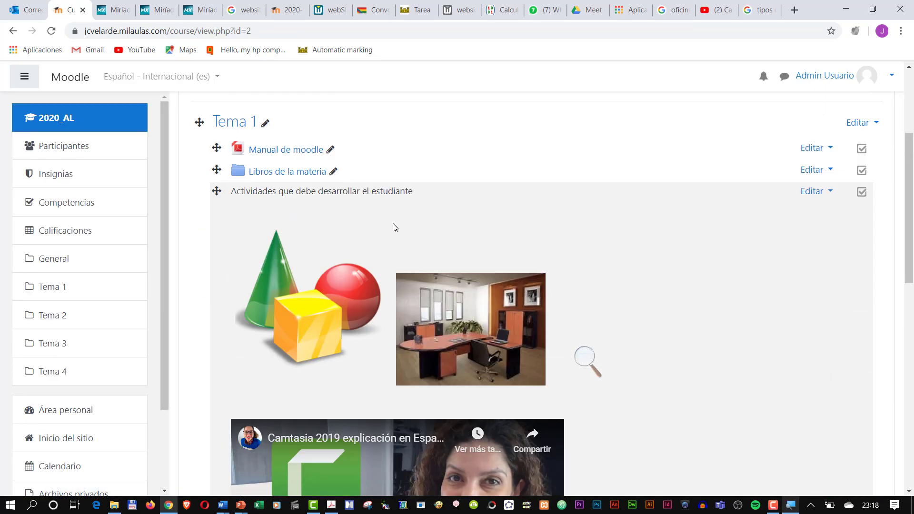
scroll(358, 230, "down", 8)
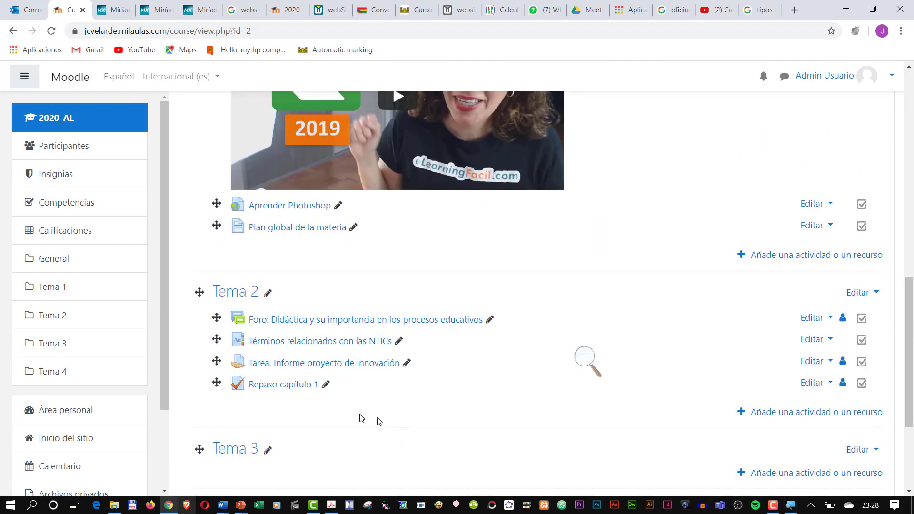
scroll(444, 420, "up", 3)
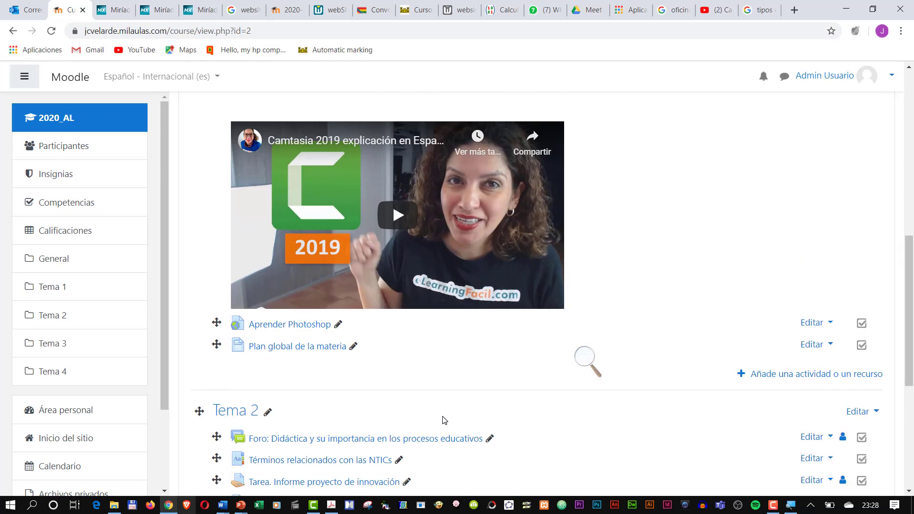
scroll(445, 420, "up", 8)
scroll(352, 360, "down", 8)
left_click(331, 505)
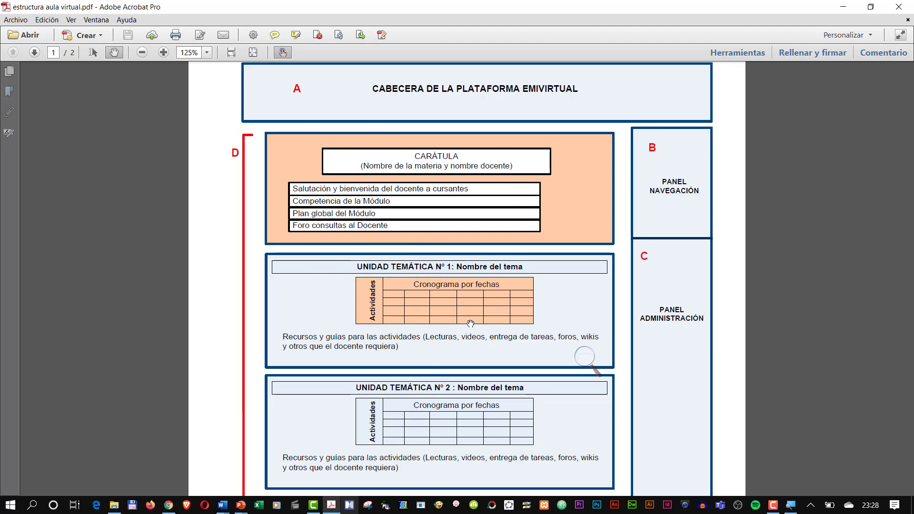
left_click(843, 6)
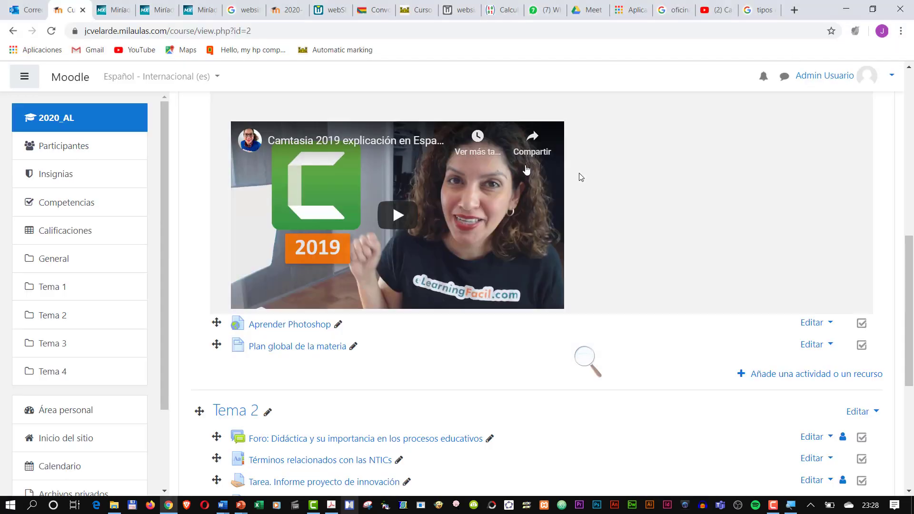
Switch to the MÓDULO 4: DESU II course and examine how its General, Videoconferencias and Unidad 1 sections are organised.
left_click(421, 13)
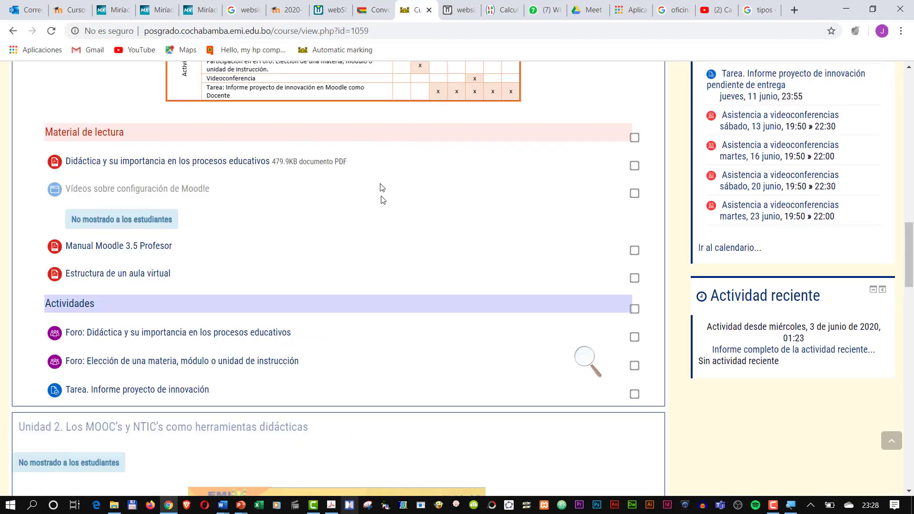
scroll(373, 238, "up", 5)
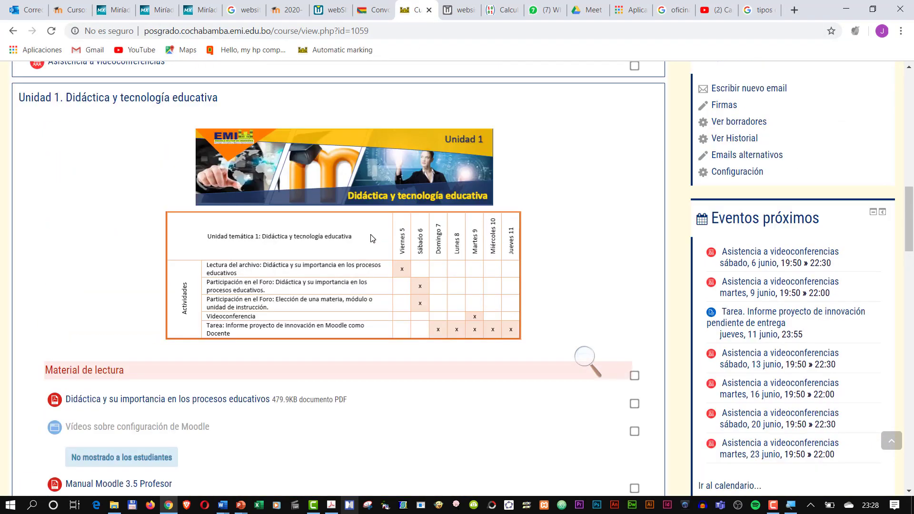
scroll(372, 238, "up", 15)
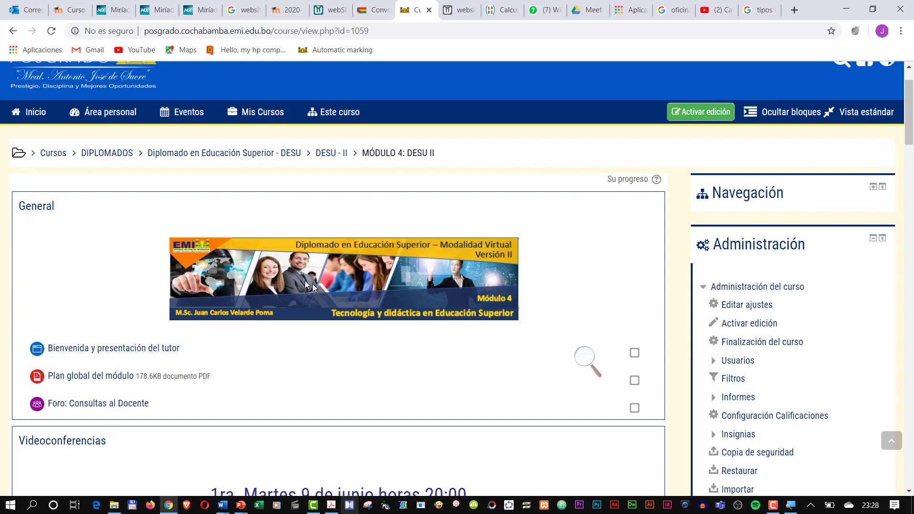
scroll(342, 286, "down", 1)
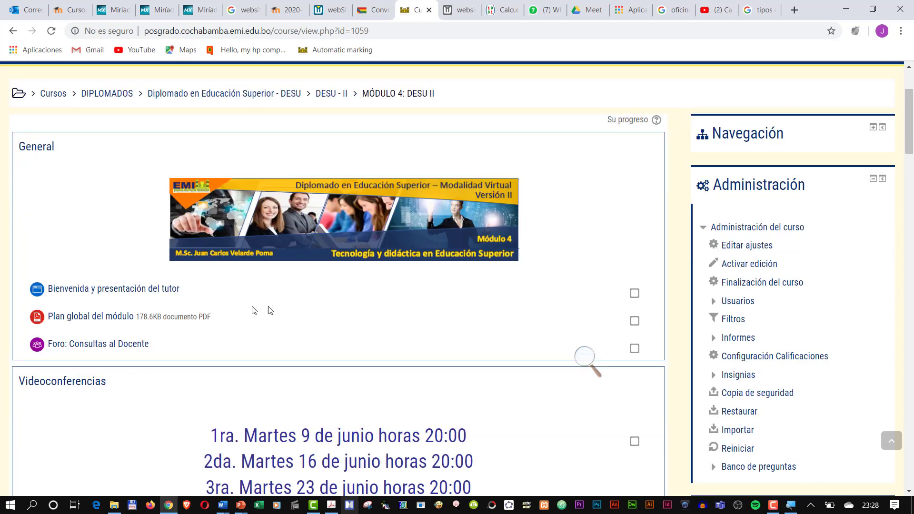
scroll(139, 298, "down", 2)
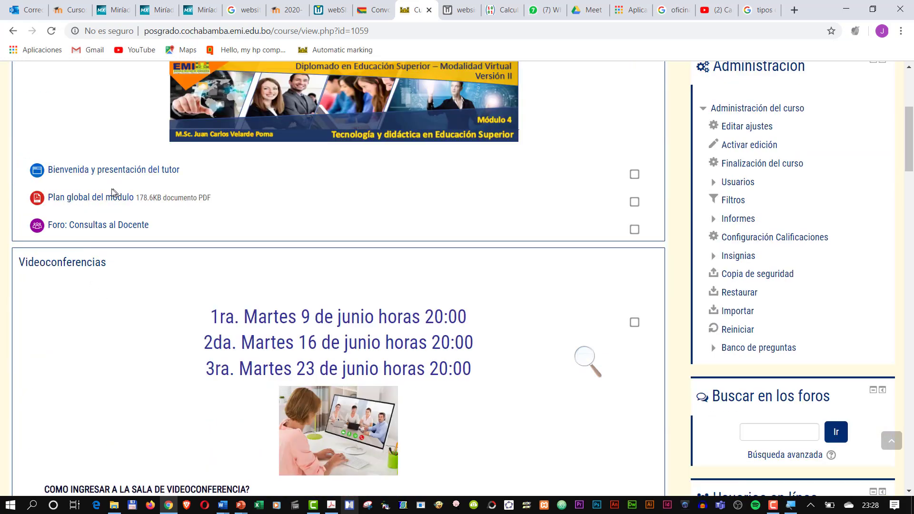
scroll(192, 178, "up", 2)
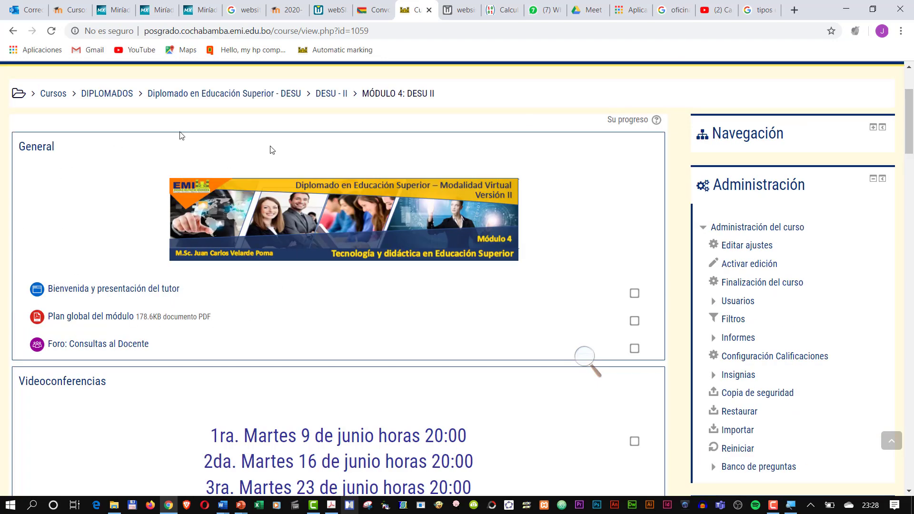
scroll(220, 255, "down", 9)
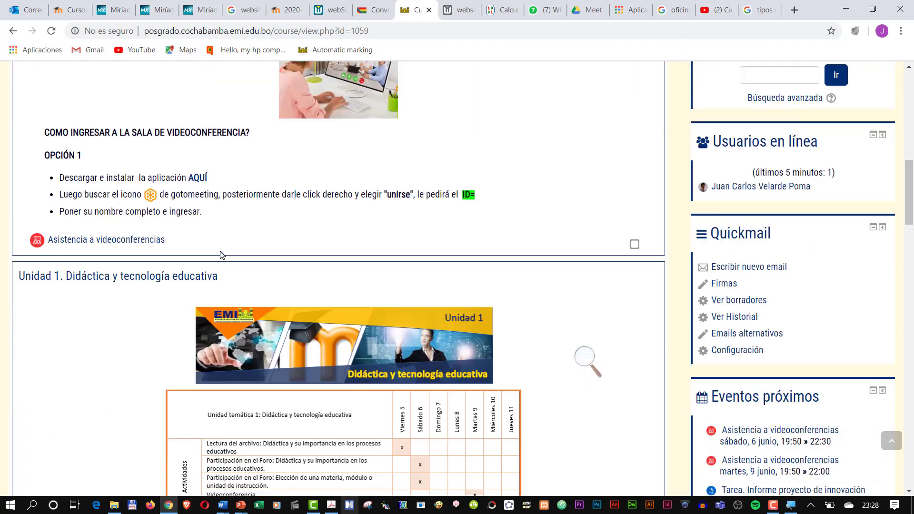
scroll(133, 306, "down", 1)
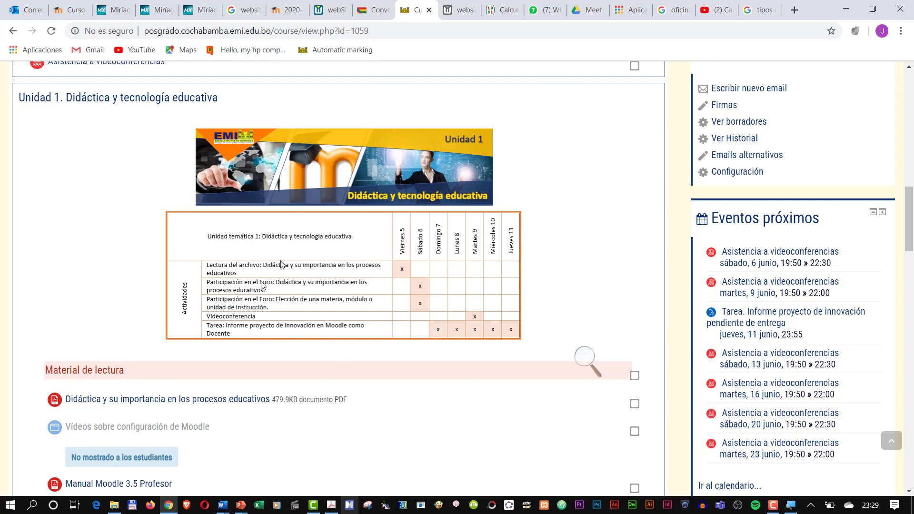
Examine the activity schedule, Material de lectura and Actividades of Unidad 1 in the MÓDULO 4: DESU II course.
scroll(270, 285, "down", 1)
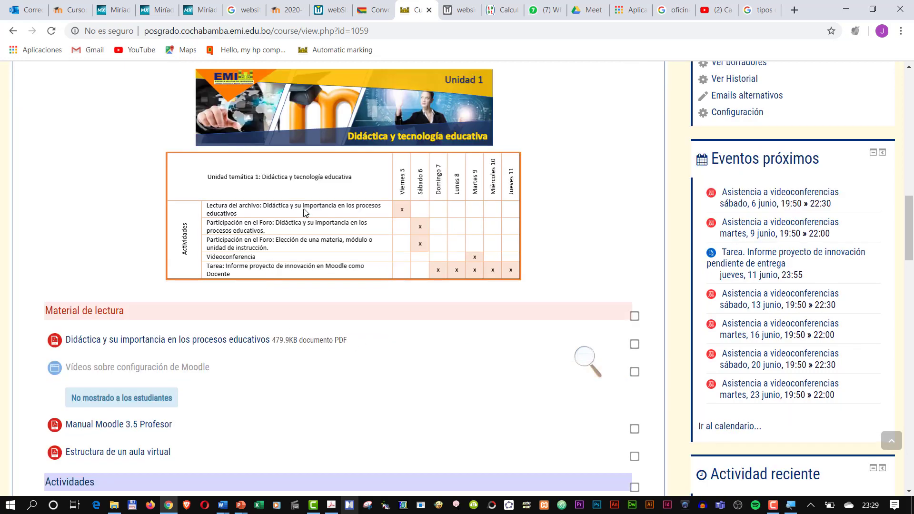
scroll(311, 236, "down", 2)
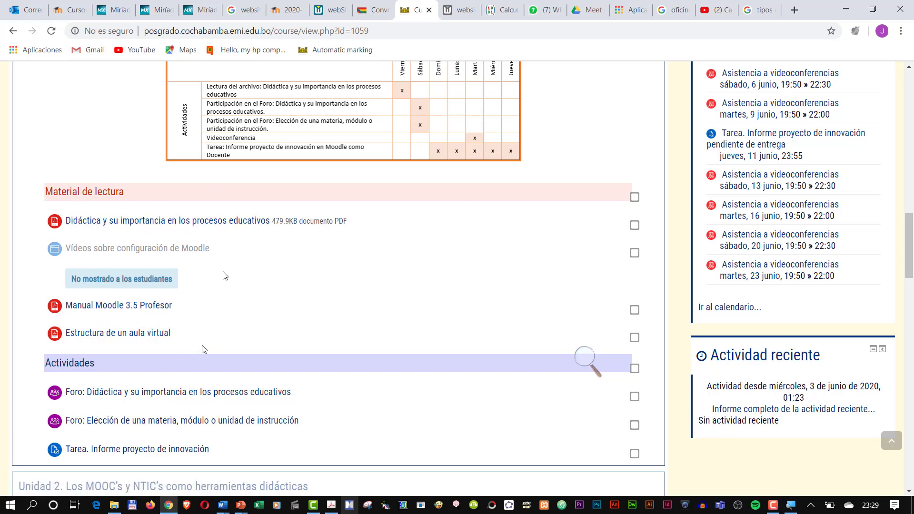
scroll(149, 295, "down", 2)
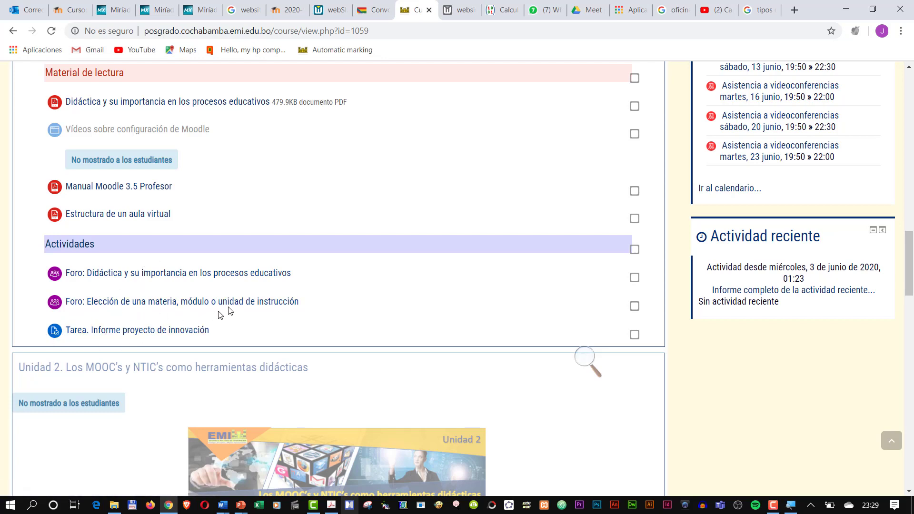
scroll(222, 300, "up", 1)
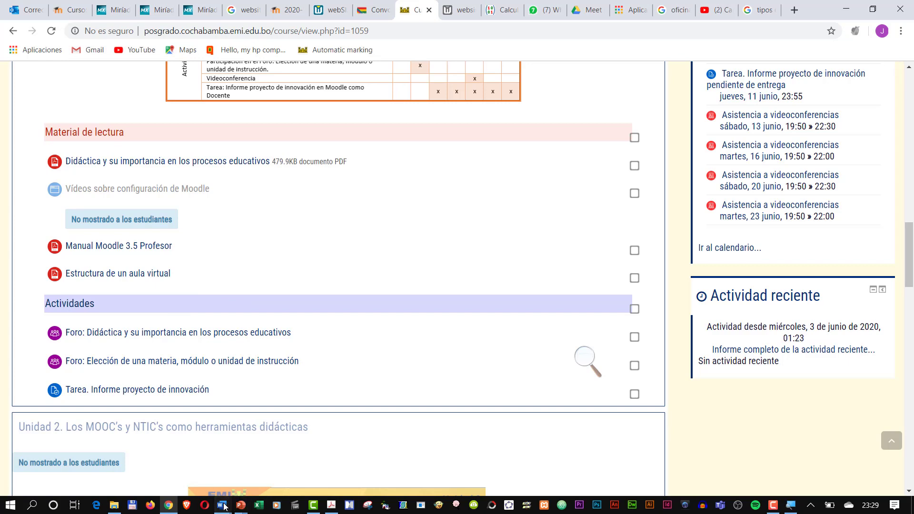
Switch to Documento1 in Word and review the Dirección web and Contraseña lines of the report template.
mouse_move(222, 504)
left_click(296, 478)
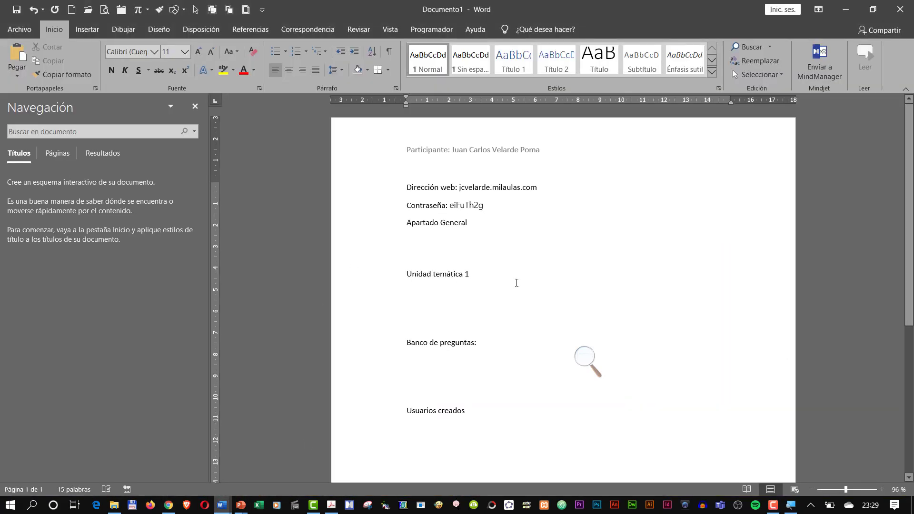
scroll(526, 282, "up", 4, "ctrl")
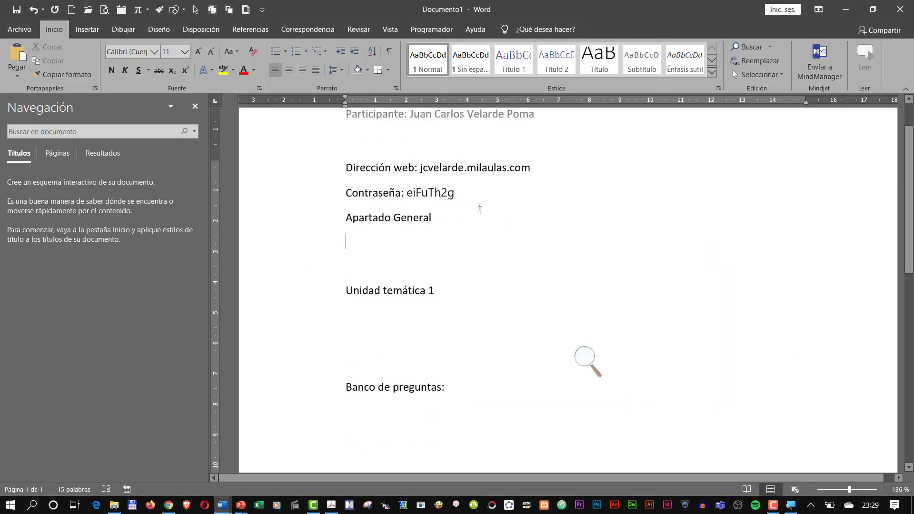
left_click(397, 147)
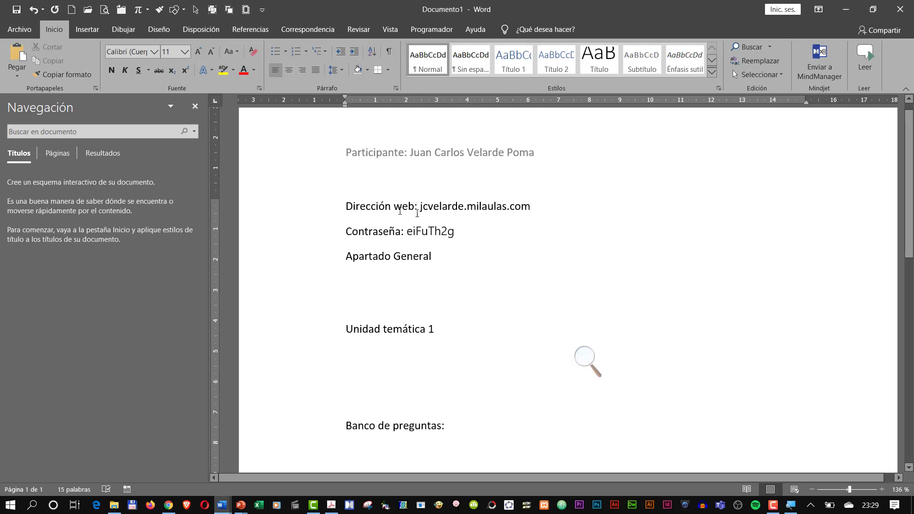
left_click_drag(345, 205, 415, 209)
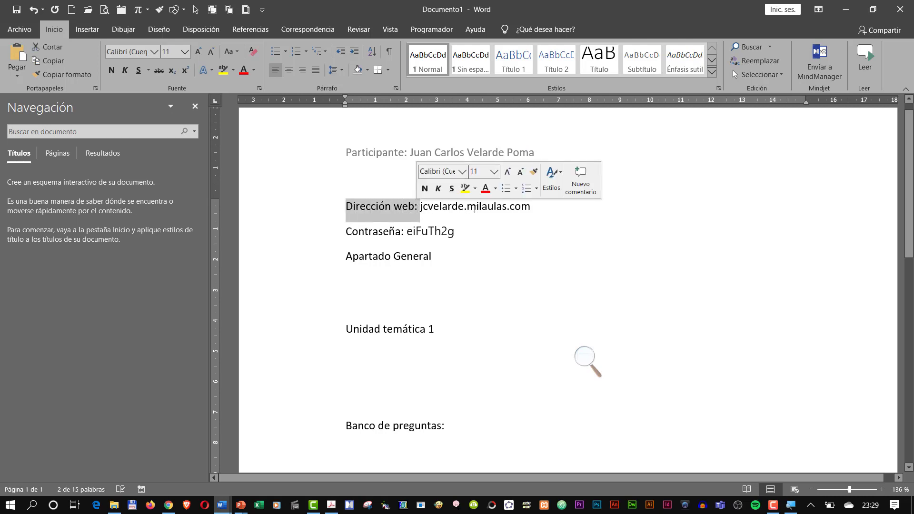
left_click(472, 209)
left_click_drag(420, 206, 519, 211)
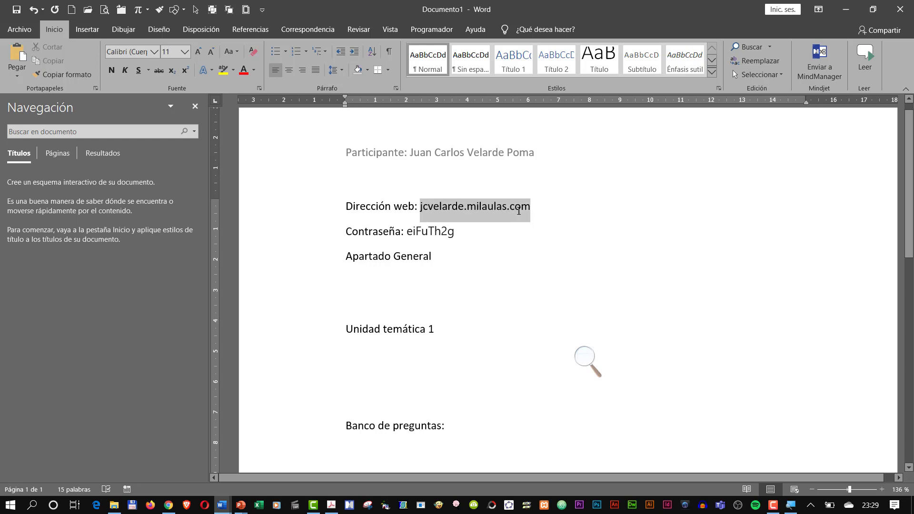
left_click(508, 235)
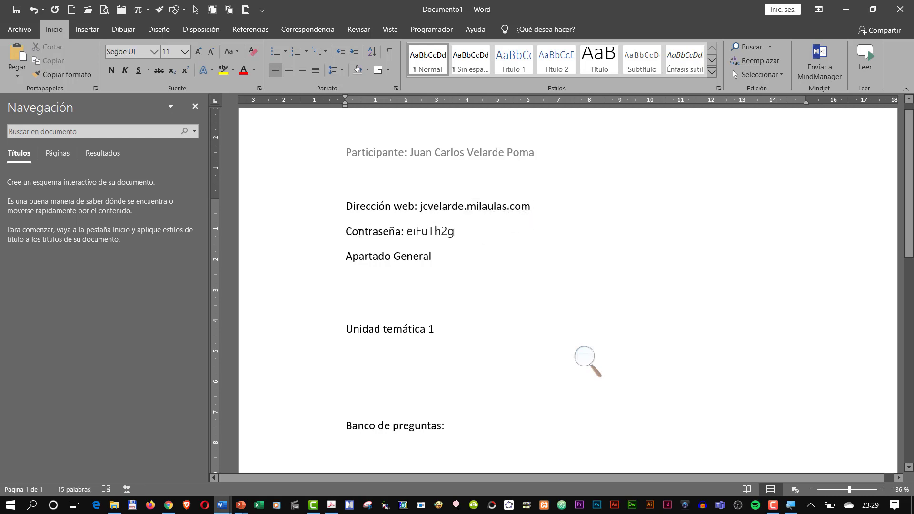
double_click(424, 230)
left_click(492, 250)
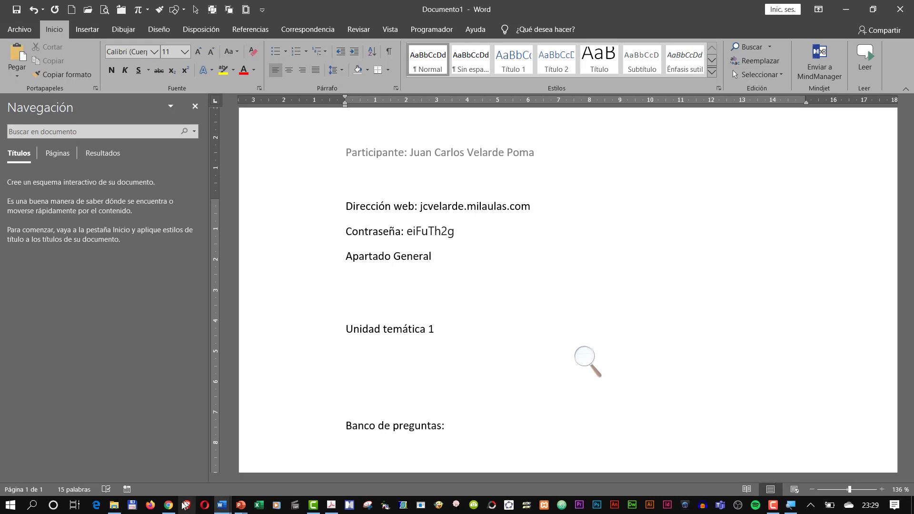
Check the site access details in the Mil Aulas welcome e-mail in Outlook, and review the Unidad temática 1 heading in Word's Documento1.
left_click(168, 505)
left_click(26, 9)
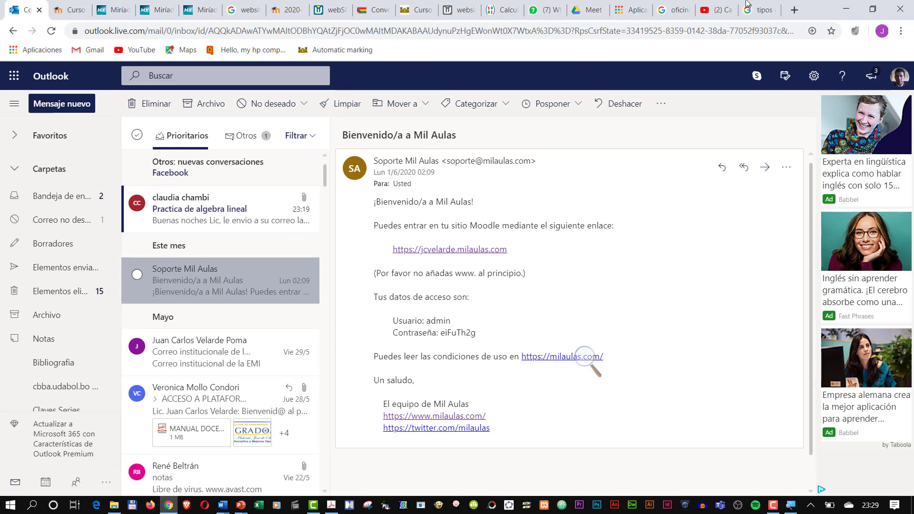
left_click(846, 9)
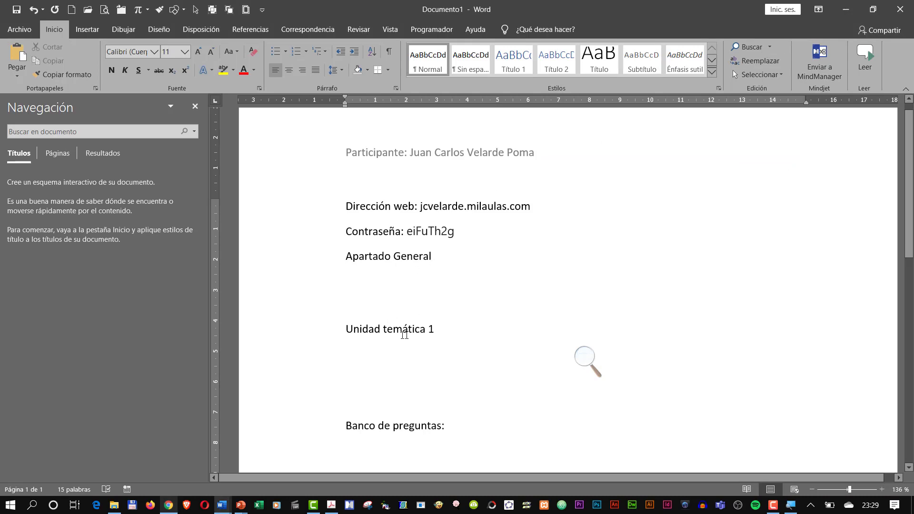
scroll(404, 334, "down", 2)
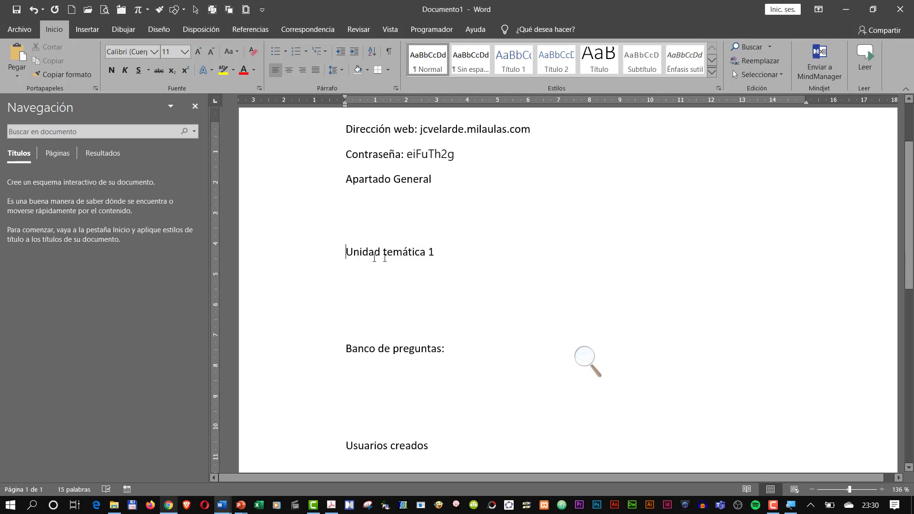
left_click_drag(374, 258, 443, 255)
left_click(460, 273)
Return to the MÓDULO 4: DESU II course in Chrome and capture its General section with Herramienta Recortes.
left_click(169, 505)
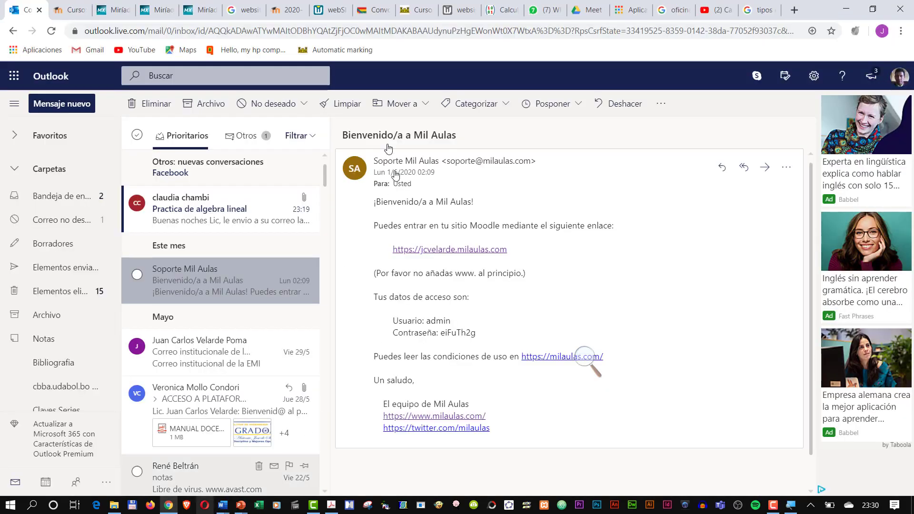
left_click(416, 10)
scroll(301, 241, "up", 10)
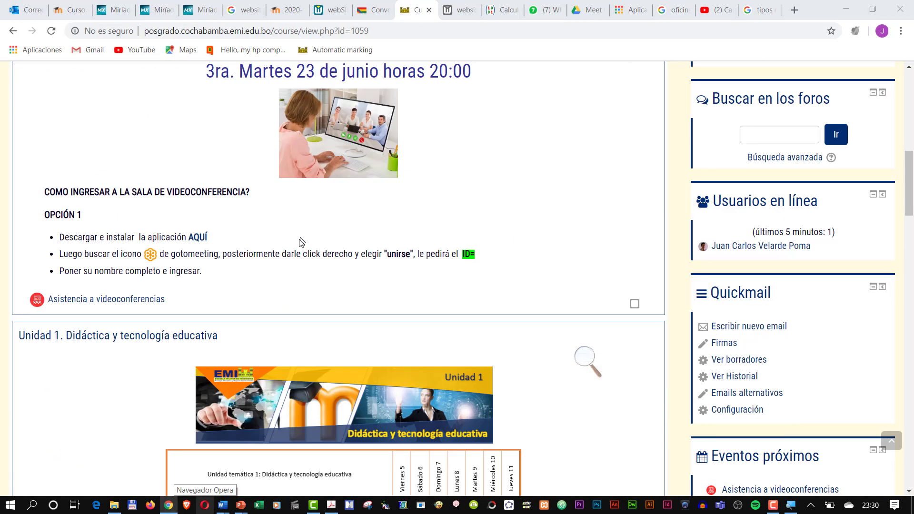
scroll(301, 242, "up", 10)
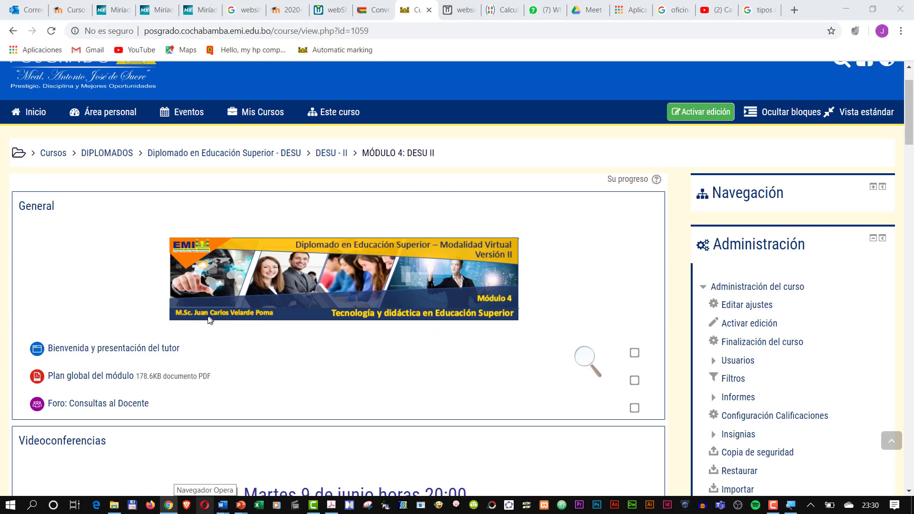
scroll(192, 347, "down", 2)
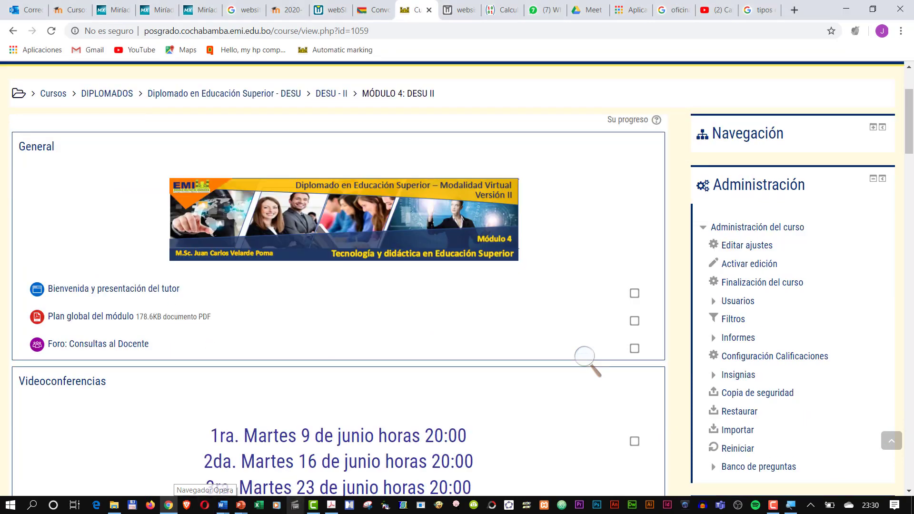
left_click(370, 507)
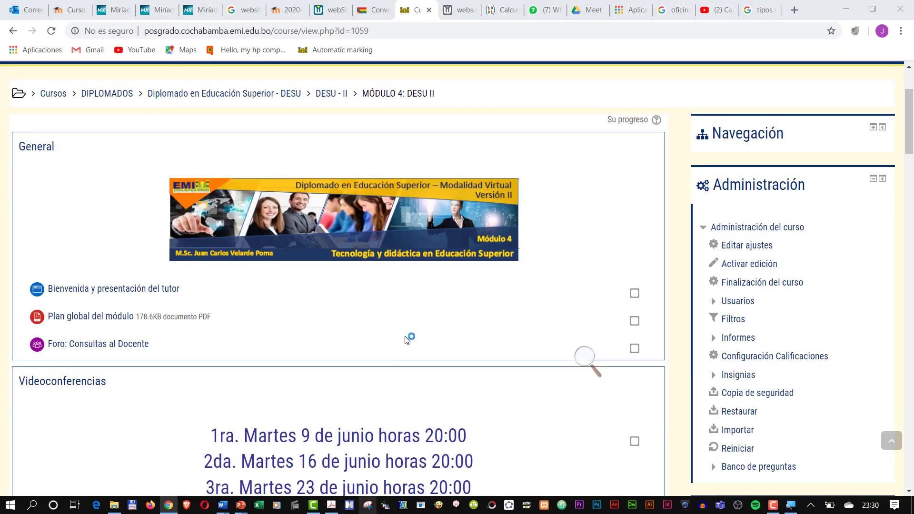
left_click(404, 150)
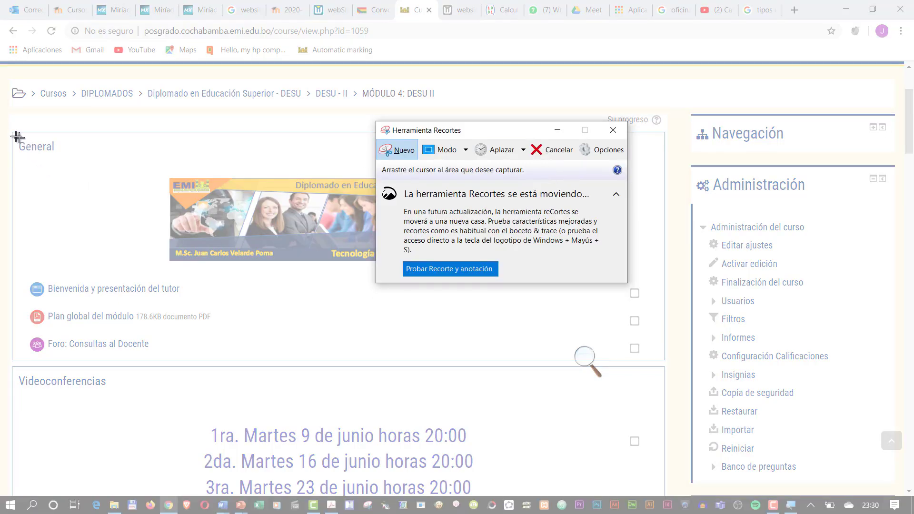
left_click_drag(12, 133, 651, 358)
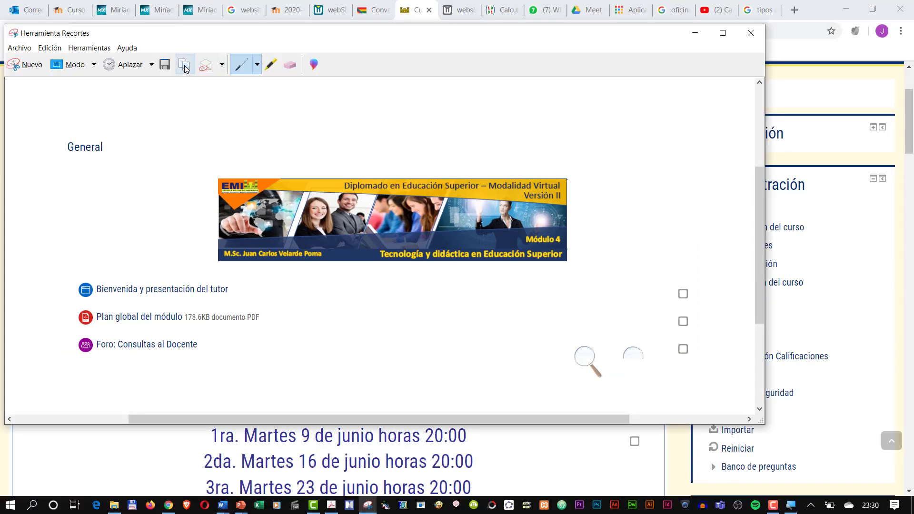
Paste the General section capture under Apartado General in Word's Documento1 and remove the blank lines before Unidad temática 1.
left_click(222, 505)
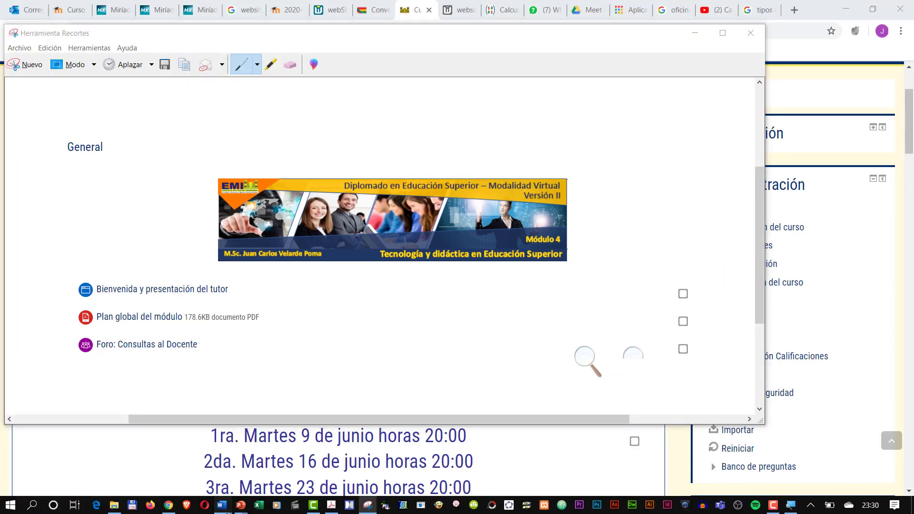
left_click(313, 471)
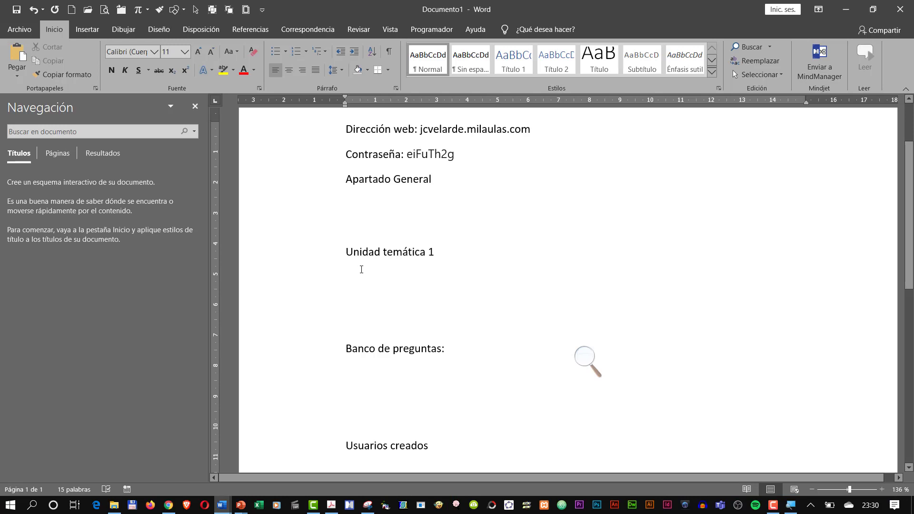
key("ctrl+v")
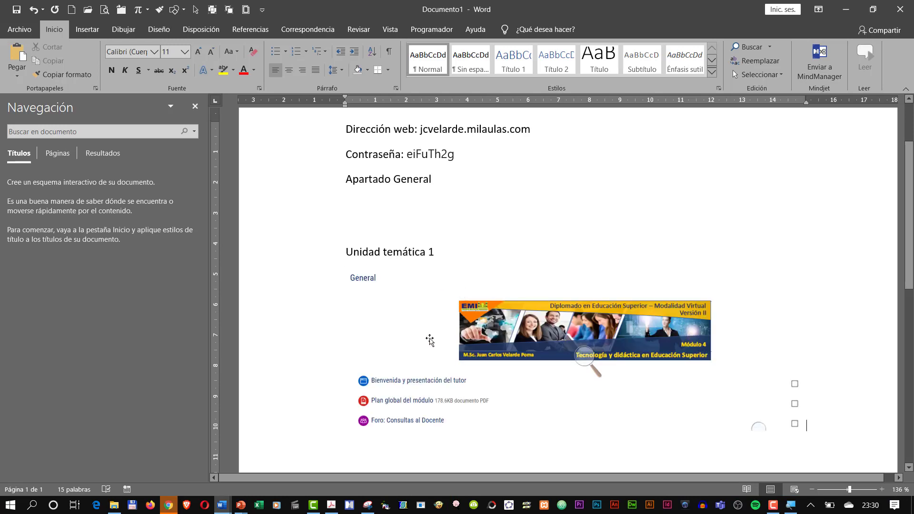
scroll(424, 328, "down", 4)
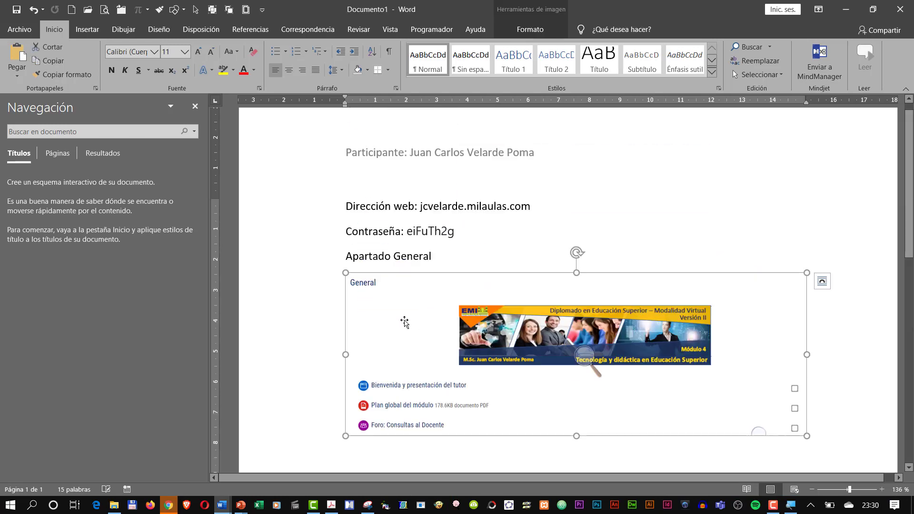
scroll(404, 320, "down", 4)
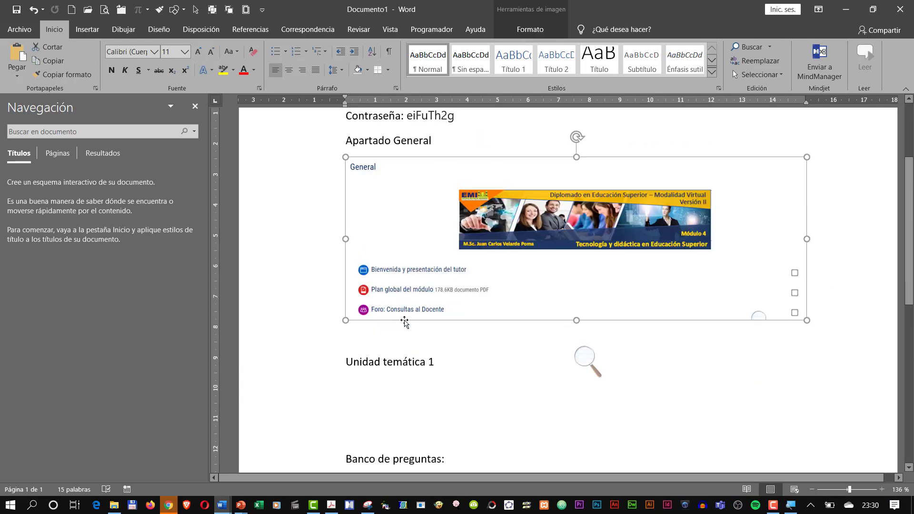
left_click(388, 308)
key("Delete")
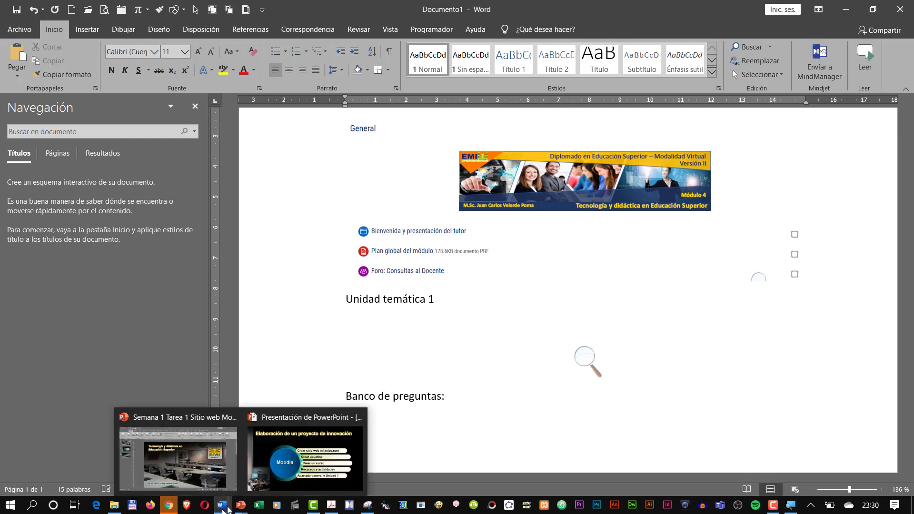
Capture the course's Unidad 1. Didáctica y tecnología educativa section with Herramienta Recortes and copy the image.
left_click(169, 506)
scroll(275, 419, "down", 10)
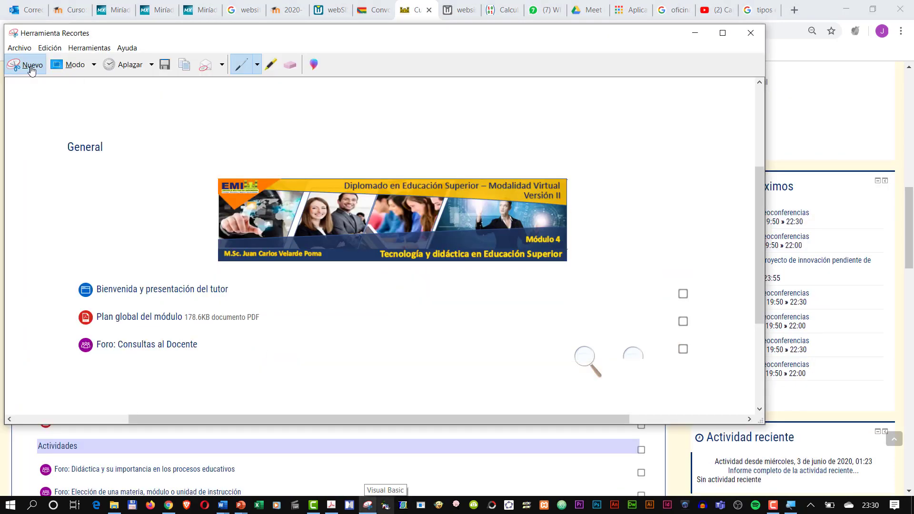
left_click(29, 67)
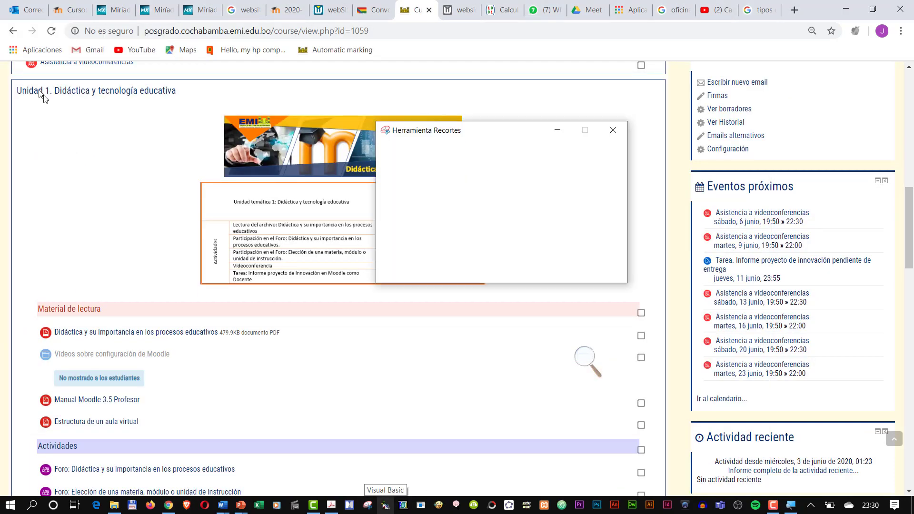
left_click_drag(13, 82, 585, 498)
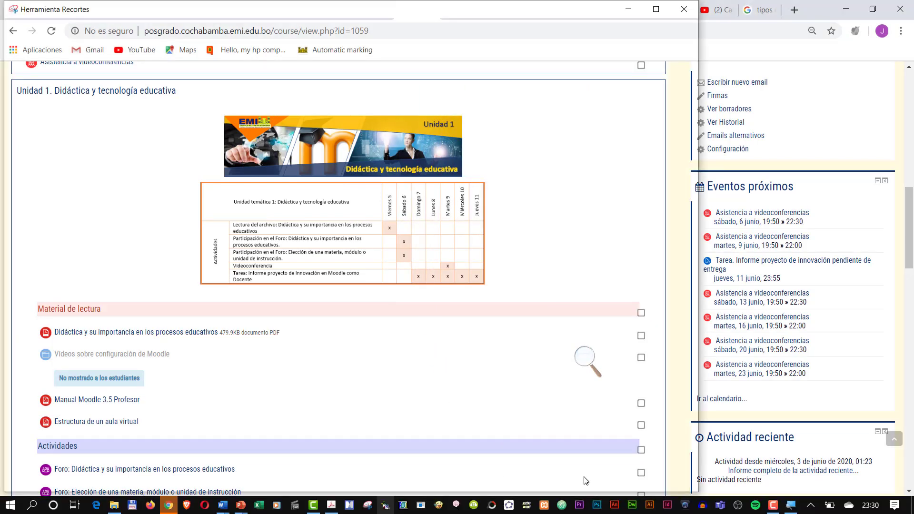
left_click(186, 44)
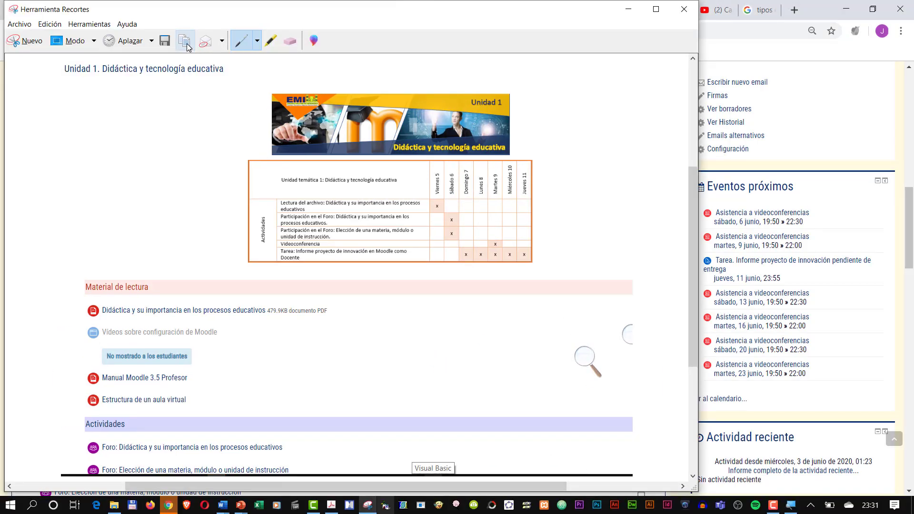
Paste the Unidad 1 capture under the Unidad temática 1 heading in Word's Documento1.
mouse_move(222, 505)
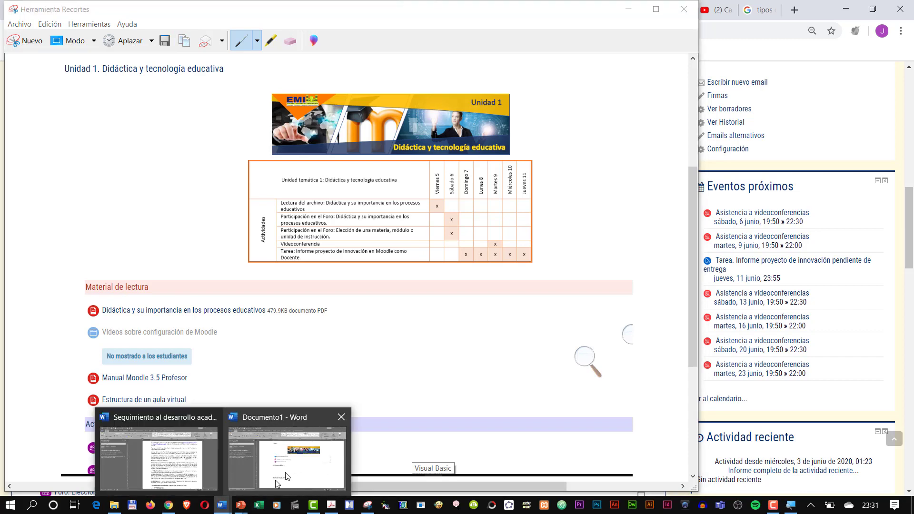
left_click(297, 471)
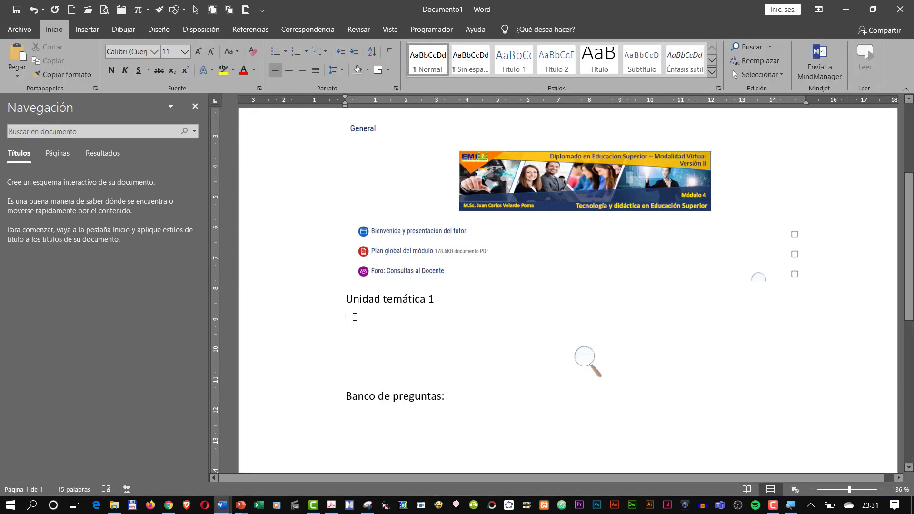
key("ctrl+v")
scroll(428, 238, "up", 1)
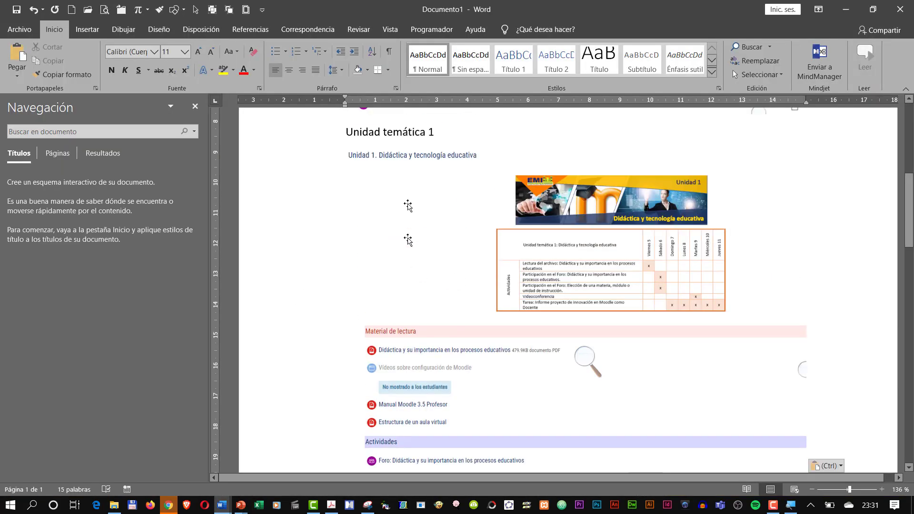
scroll(425, 241, "down", 10)
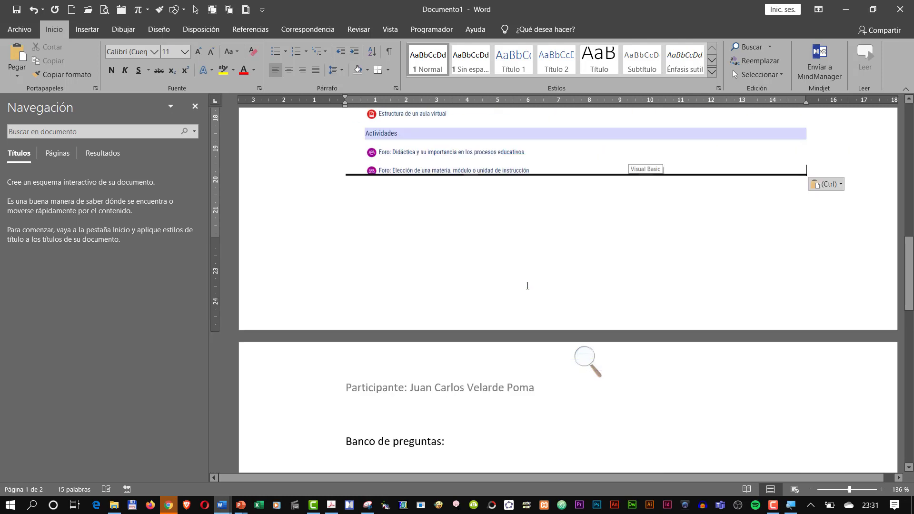
Place the insertion point under Banco de preguntas in Word's Documento1 and open the Álgebra Lineal course's question bank in Chrome.
scroll(529, 287, "down", 3)
left_click(360, 301)
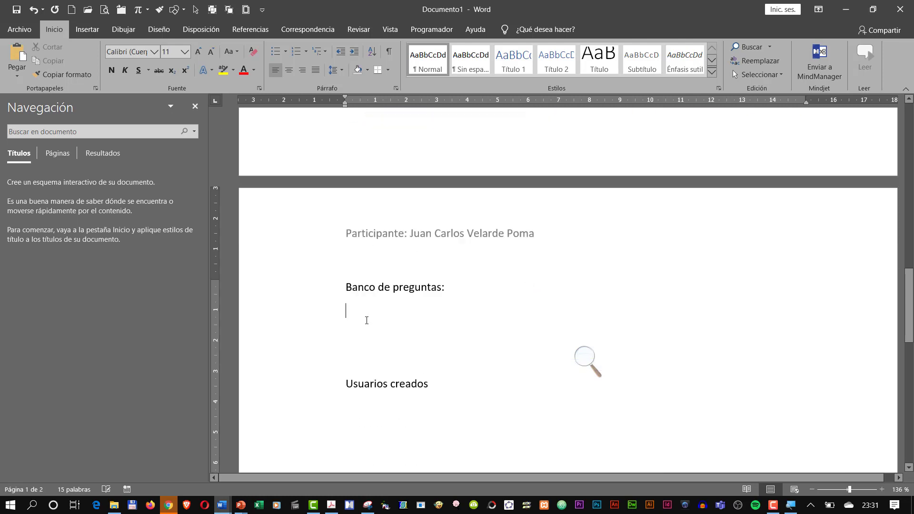
mouse_move(235, 511)
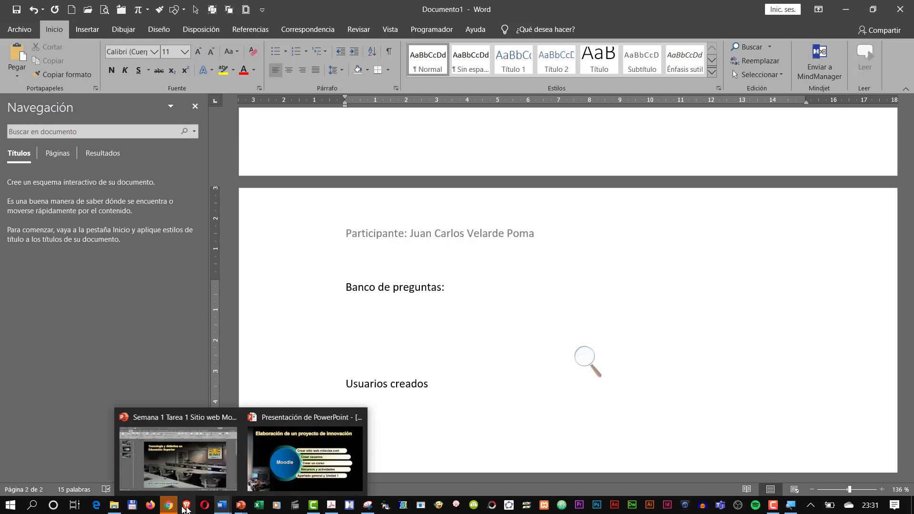
left_click(172, 507)
left_click(69, 10)
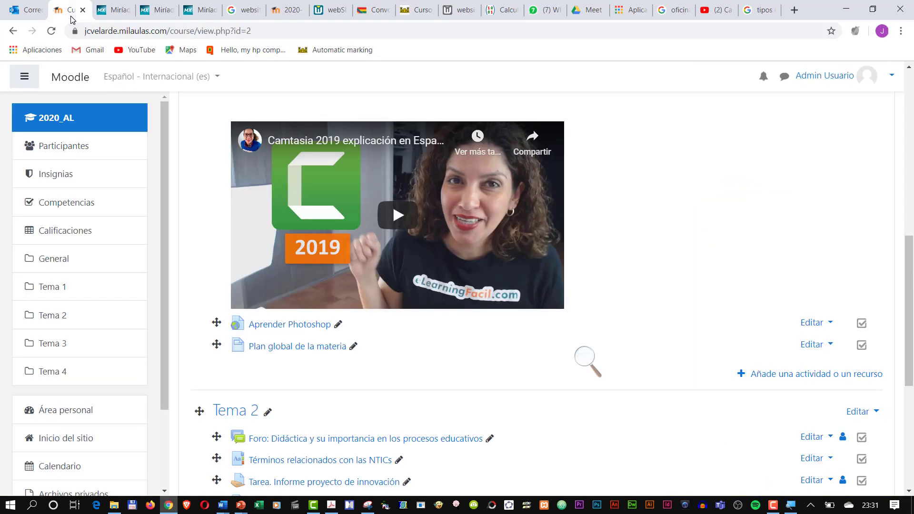
scroll(741, 294, "up", 9)
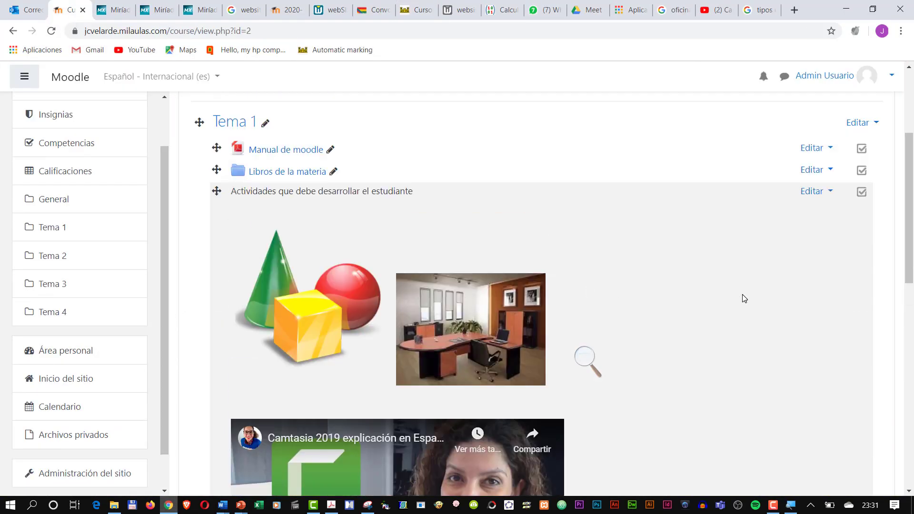
left_click(862, 124)
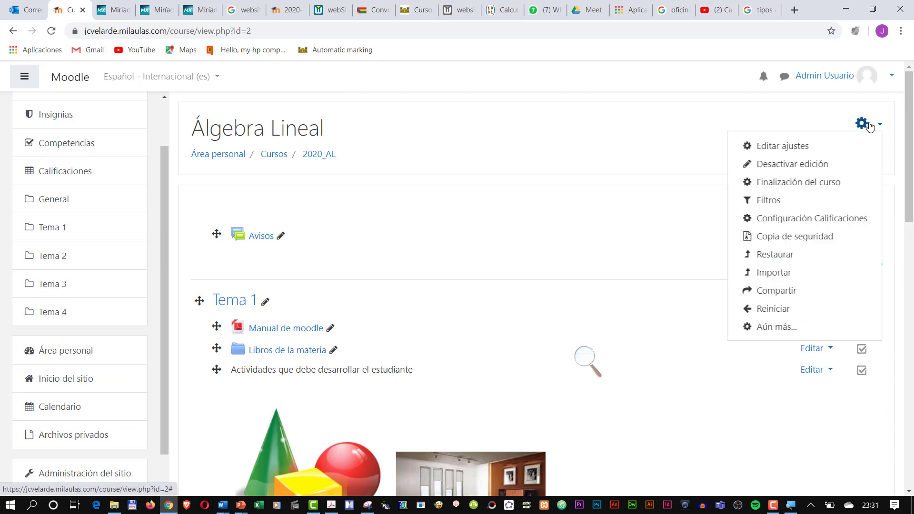
left_click(774, 333)
scroll(488, 327, "down", 2)
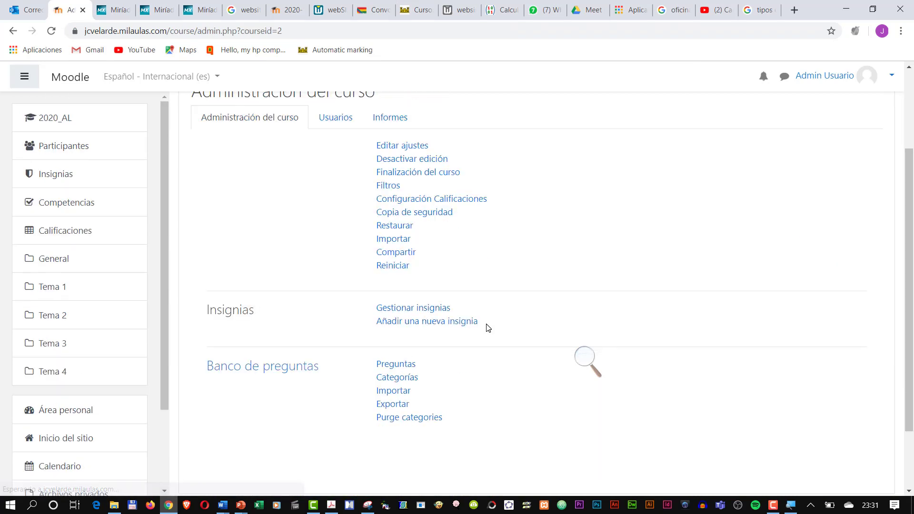
left_click(392, 366)
scroll(418, 351, "down", 4)
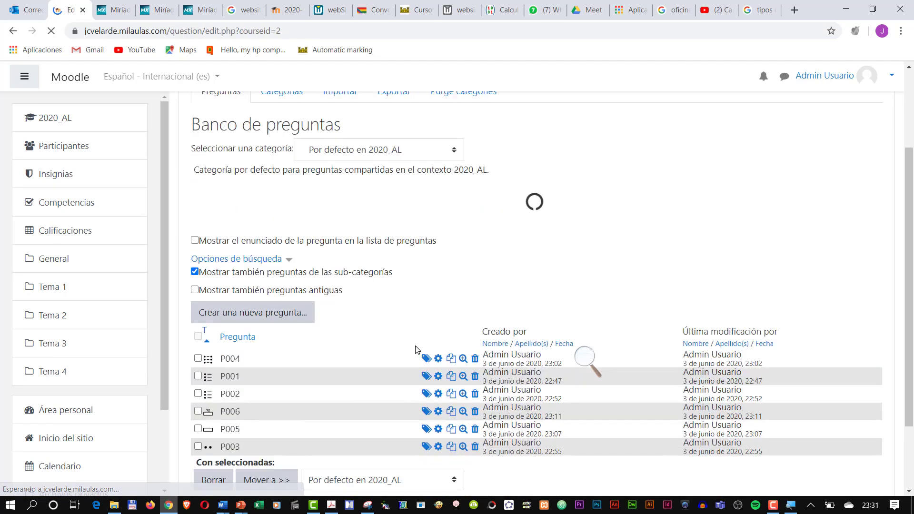
scroll(339, 308, "up", 3)
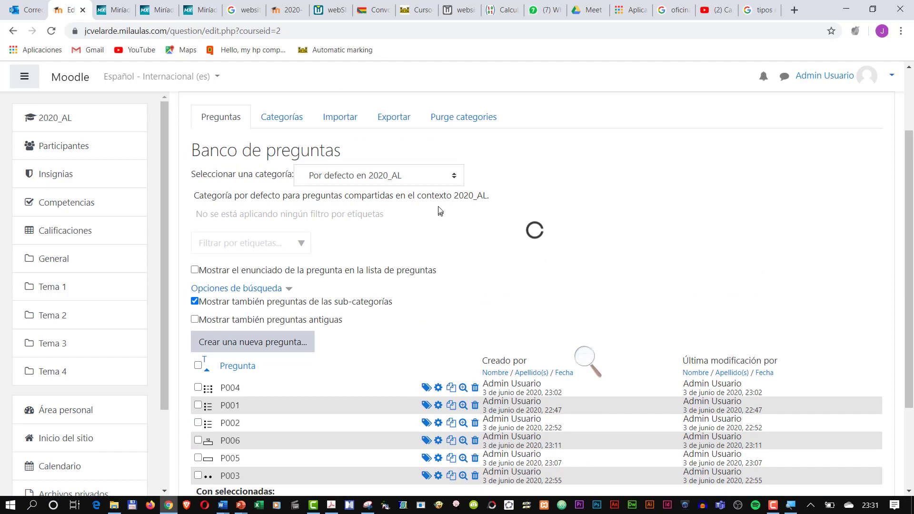
Capture the list of questions P001 to P006 in the question bank with Herramienta Recortes and copy the image.
left_click(451, 176)
left_click(451, 180)
scroll(267, 347, "down", 3)
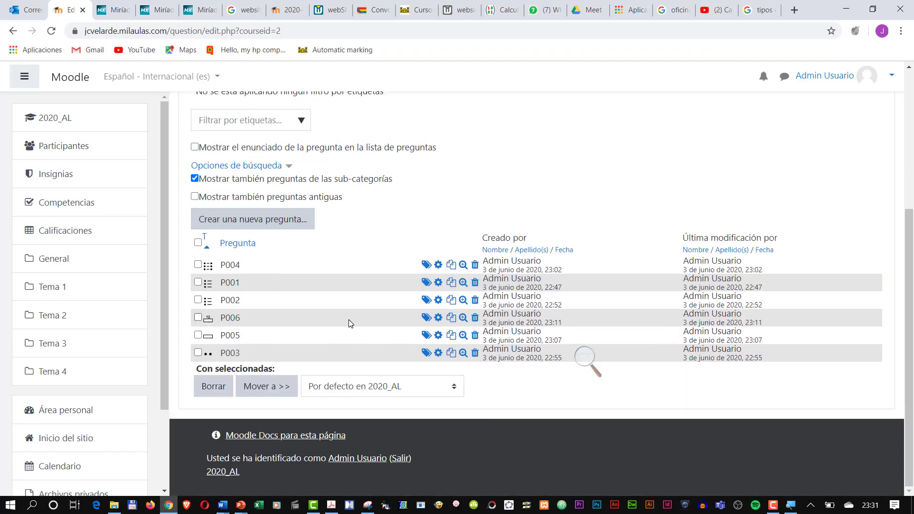
left_click(367, 504)
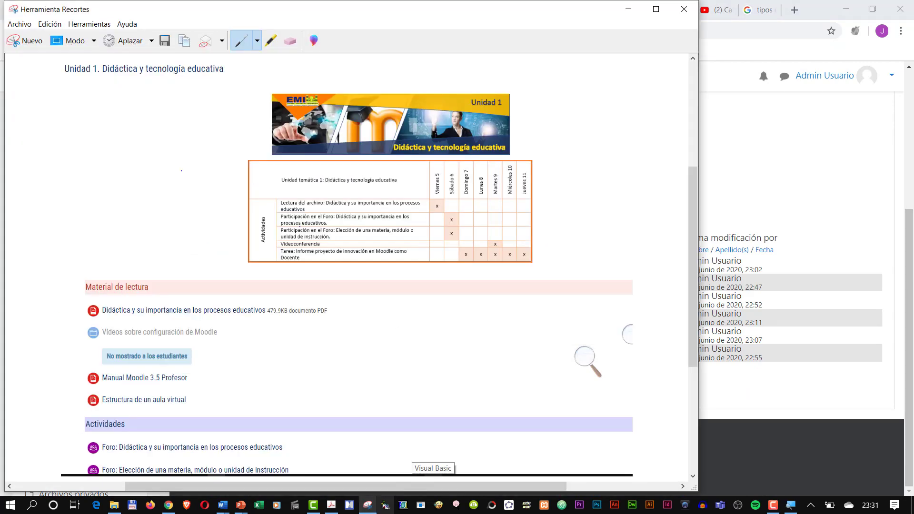
left_click(23, 40)
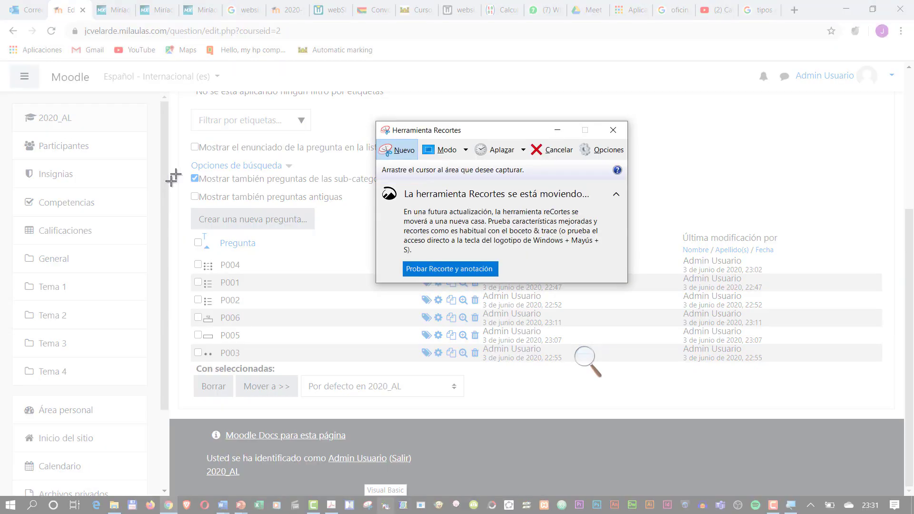
left_click_drag(176, 134, 616, 402)
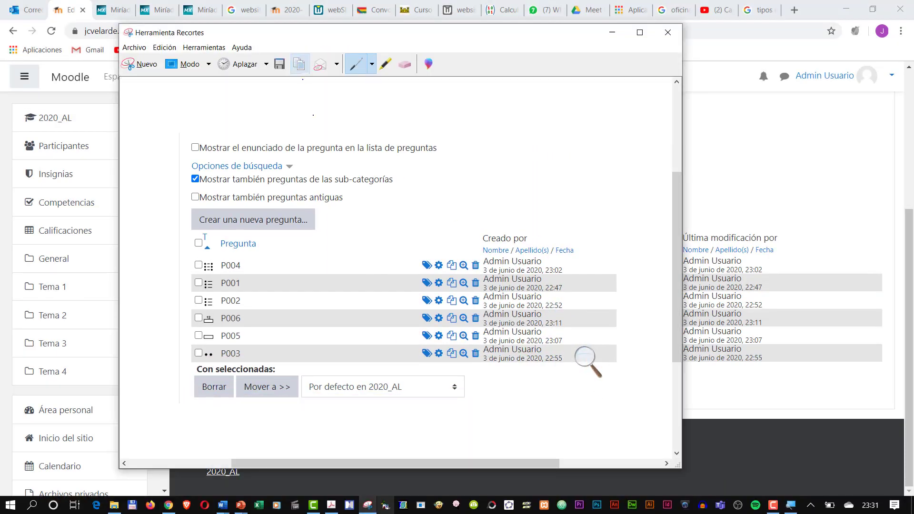
Paste the question bank capture under the Banco de preguntas heading in Word's Documento1.
left_click(223, 505)
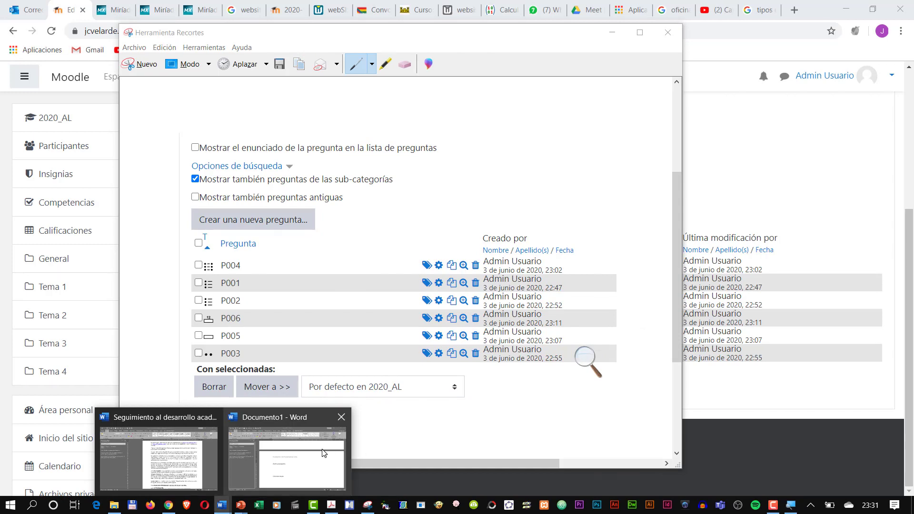
left_click(305, 457)
key("ctrl+v")
scroll(377, 319, "down", 5)
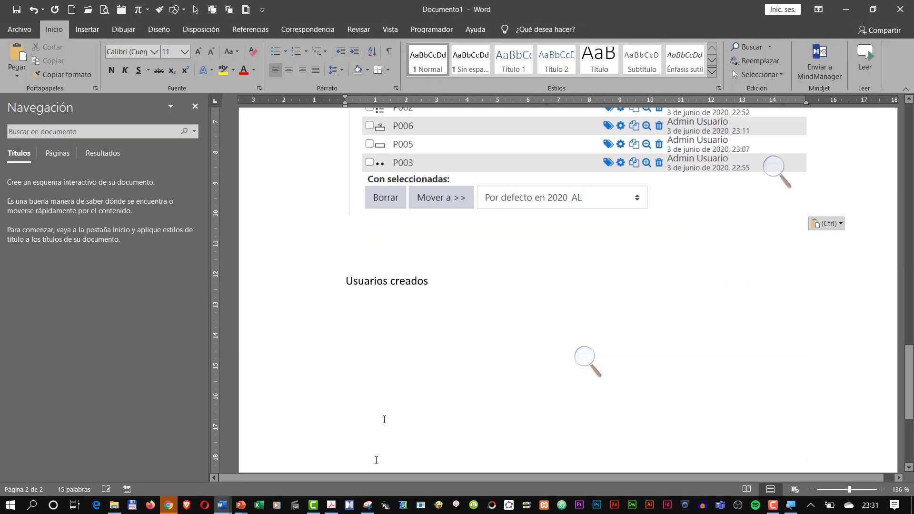
Return to the Moodle site in Chrome and open the list of user accounts from the site administration.
left_click(168, 505)
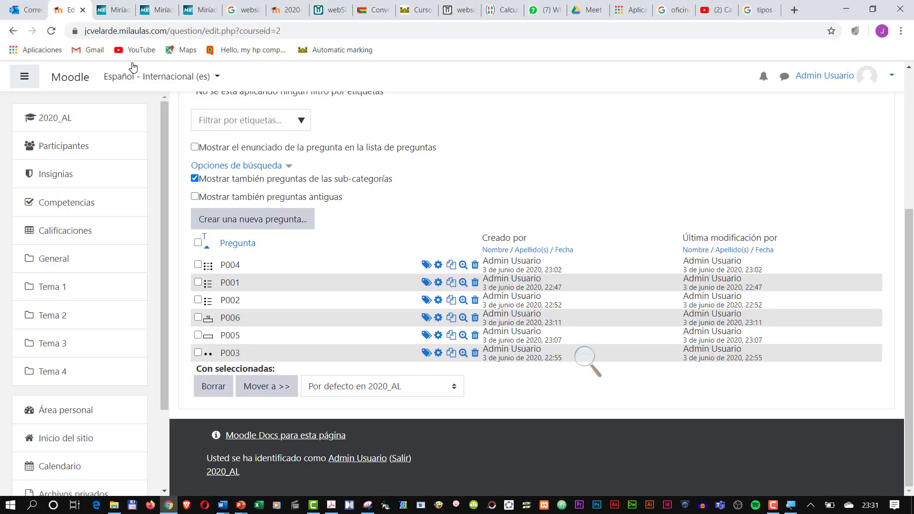
scroll(440, 230, "up", 5)
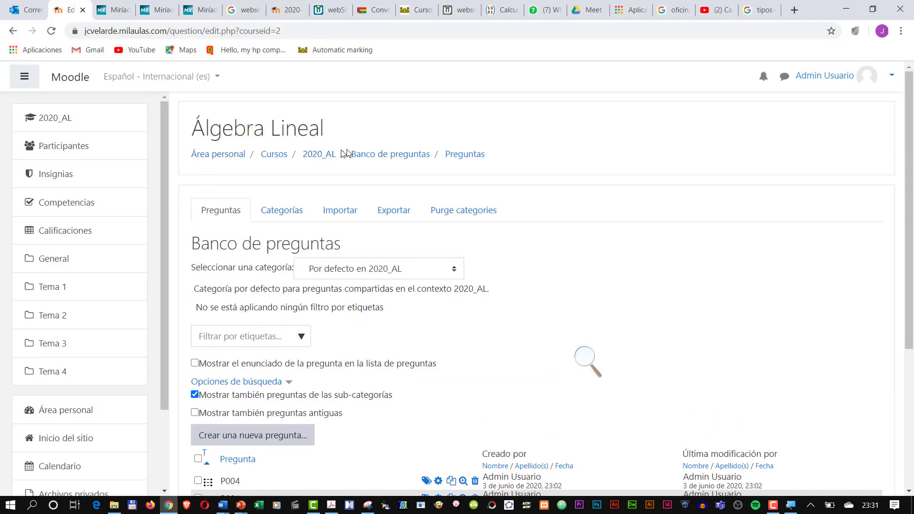
left_click(318, 156)
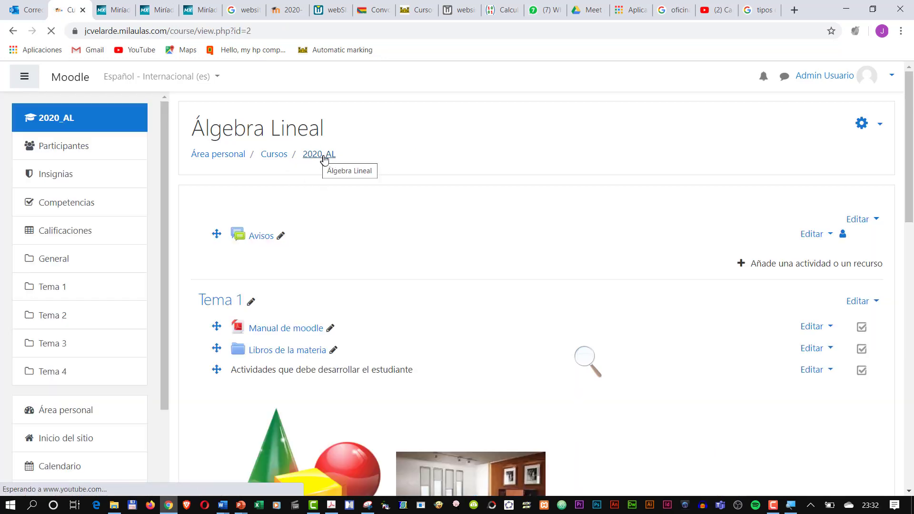
scroll(28, 392, "down", 2)
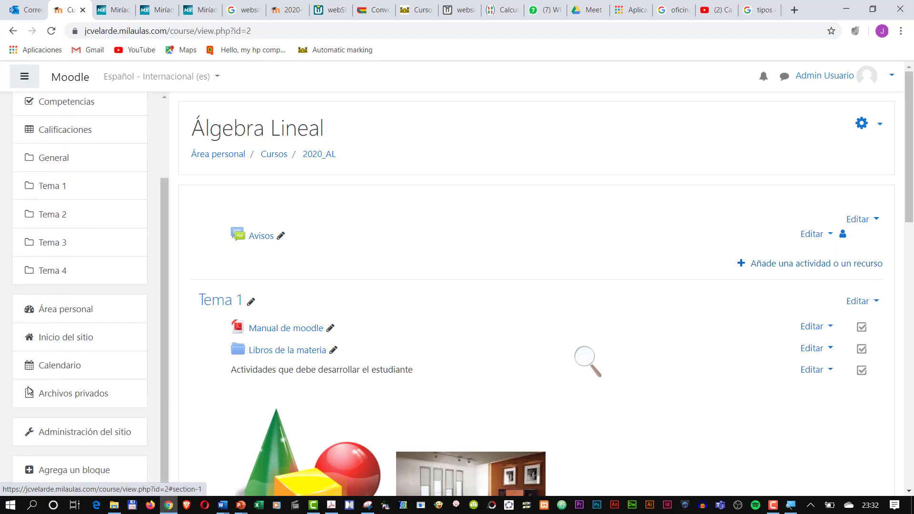
left_click(103, 434)
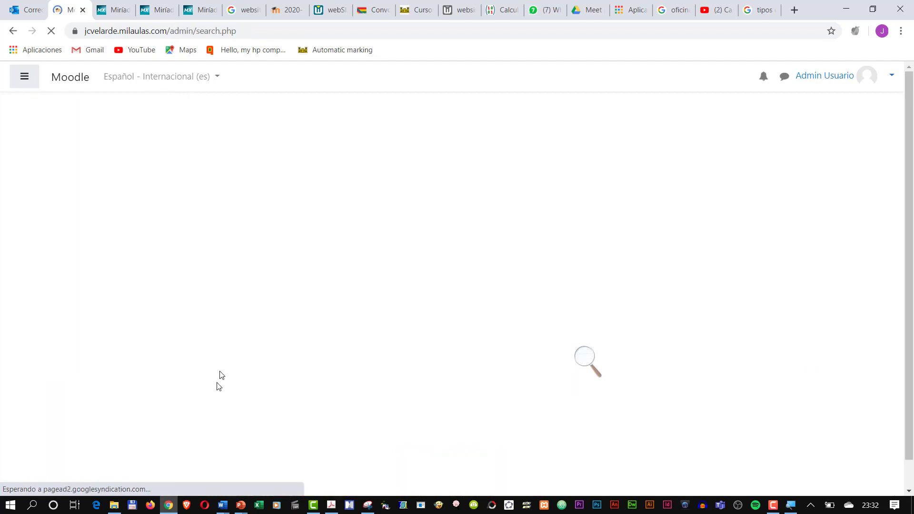
scroll(417, 338, "down", 2)
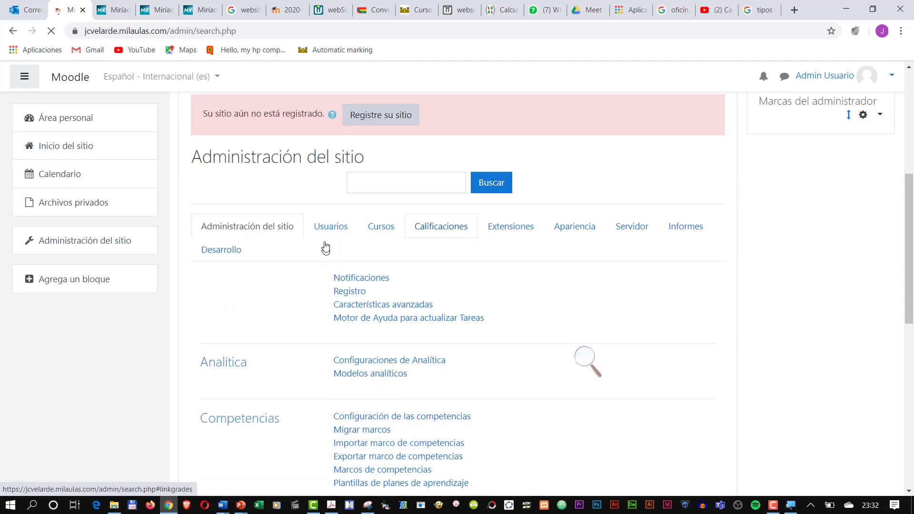
left_click(329, 227)
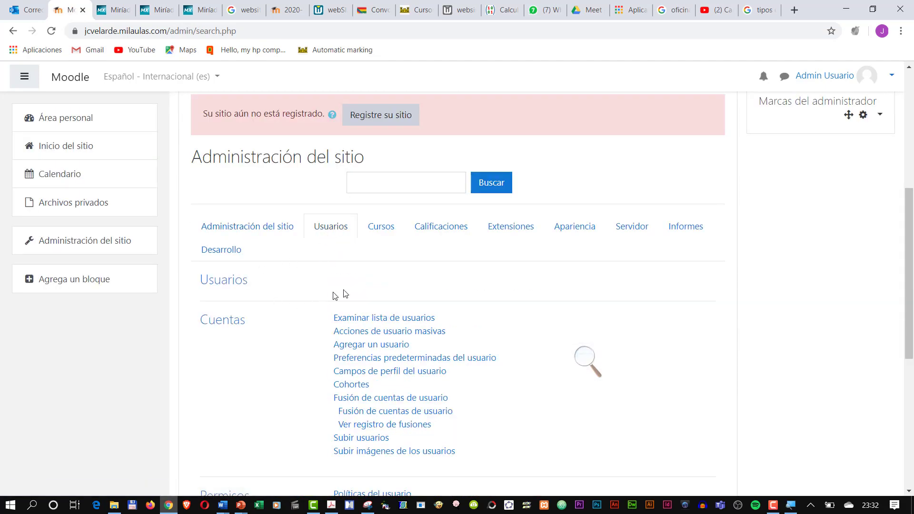
scroll(362, 248, "down", 3)
left_click(403, 200)
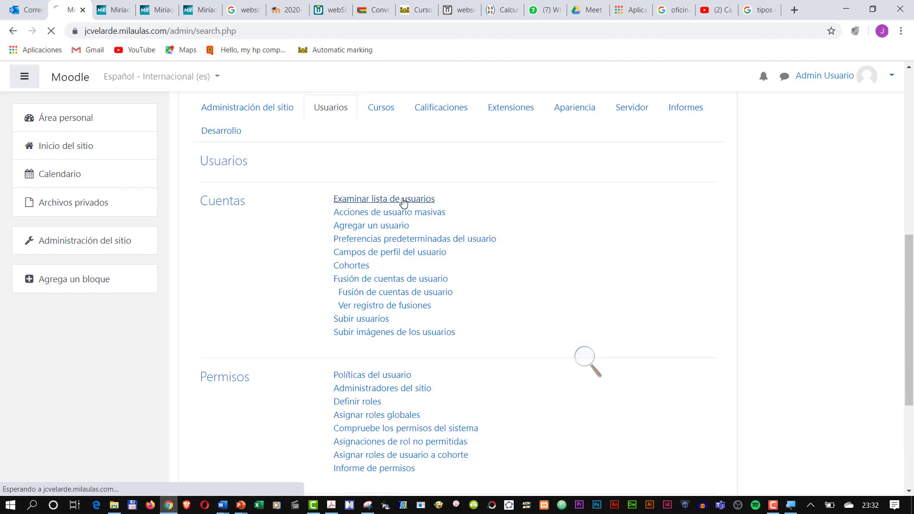
scroll(411, 211, "down", 6)
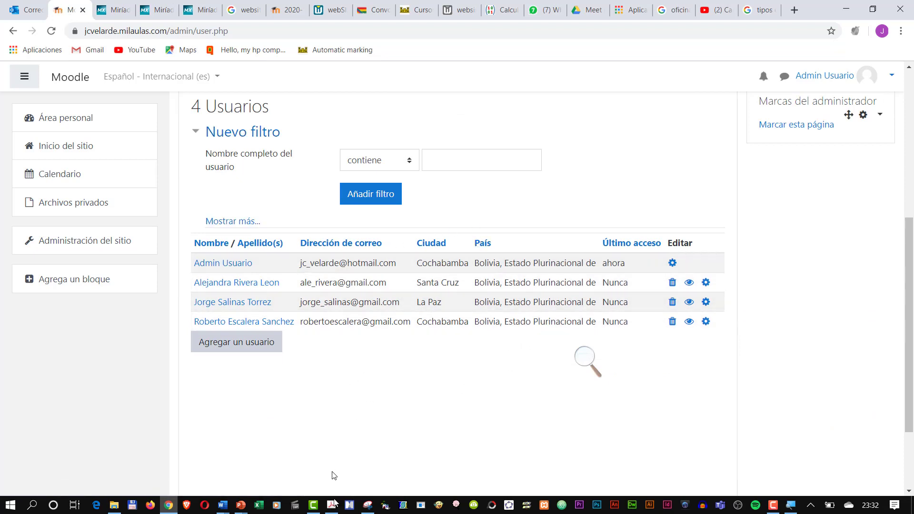
Capture the user list with its filter section using Herramienta Recortes and copy the image.
left_click(367, 505)
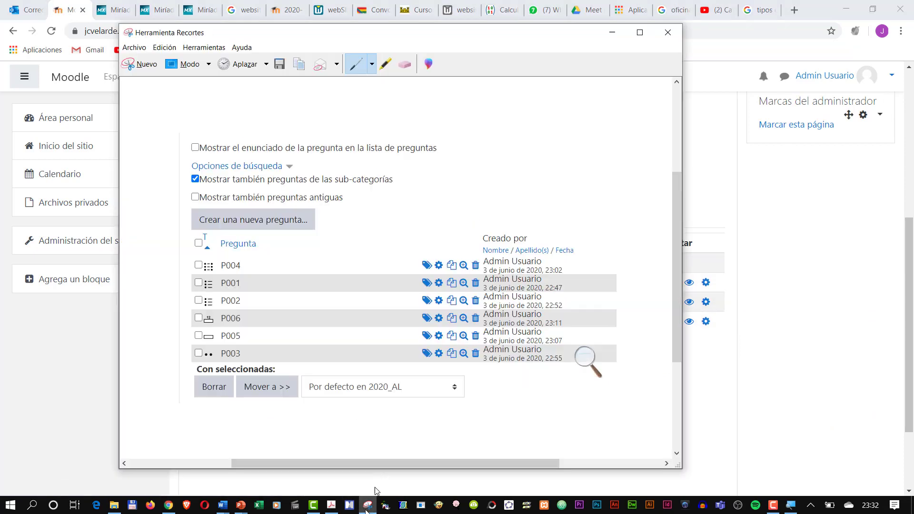
left_click(140, 64)
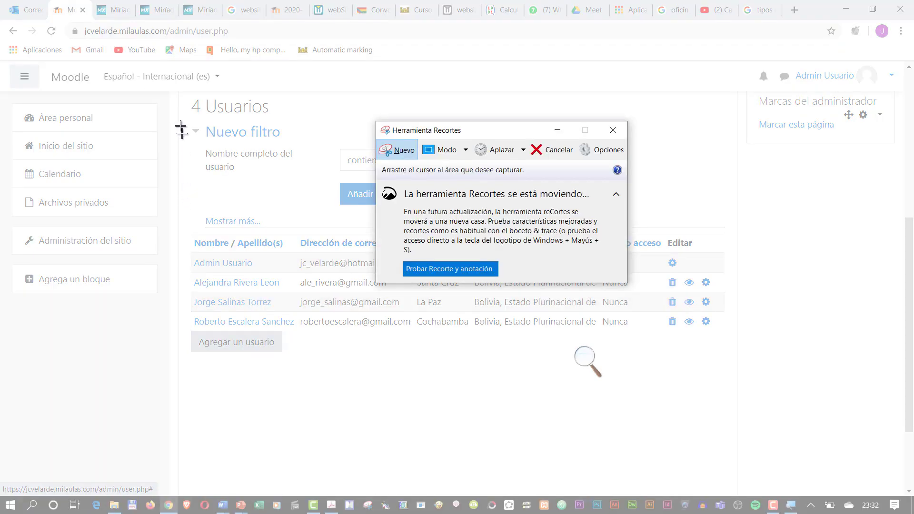
left_click_drag(181, 95, 720, 351)
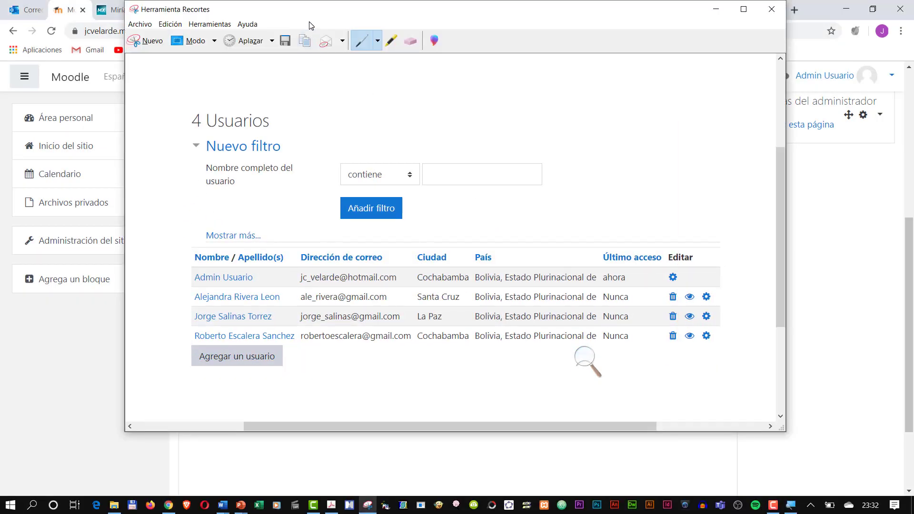
left_click(303, 47)
Paste the user list capture under the Usuarios creados heading in Word's Documento1 and look back over the report.
left_click(222, 504)
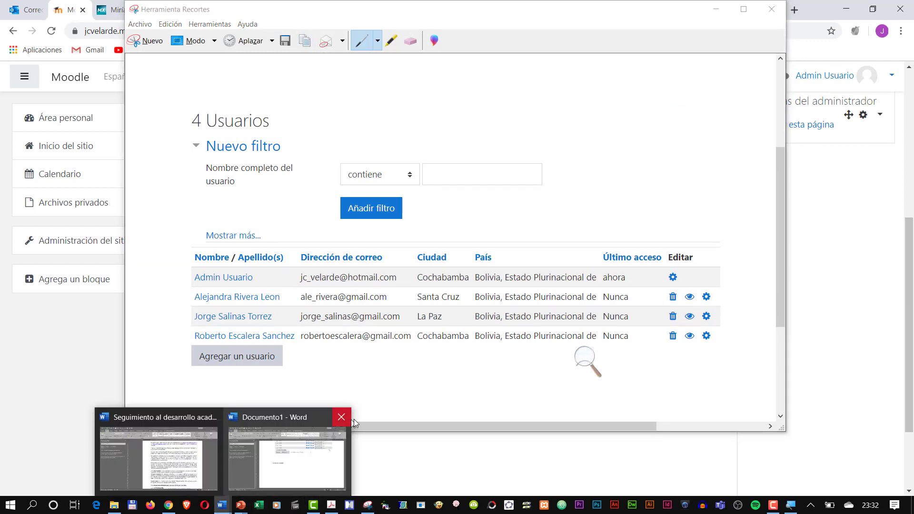
left_click(297, 466)
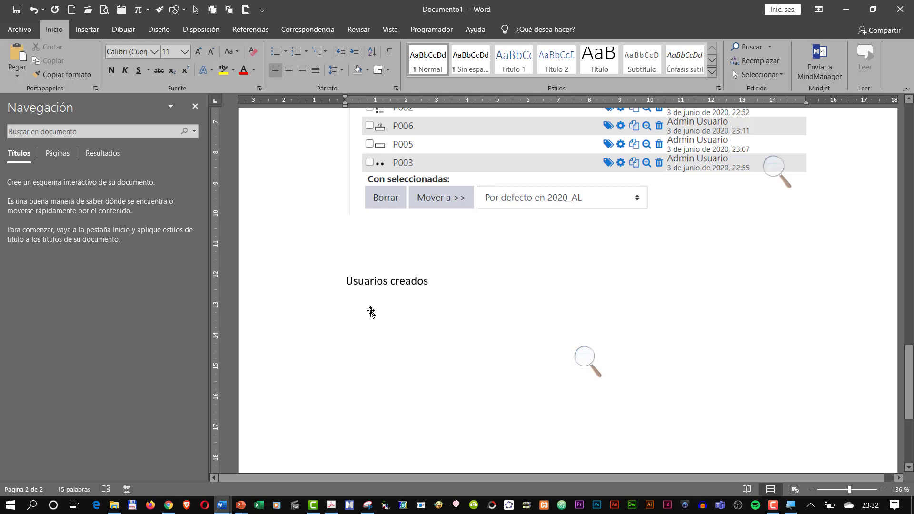
key("ctrl+v")
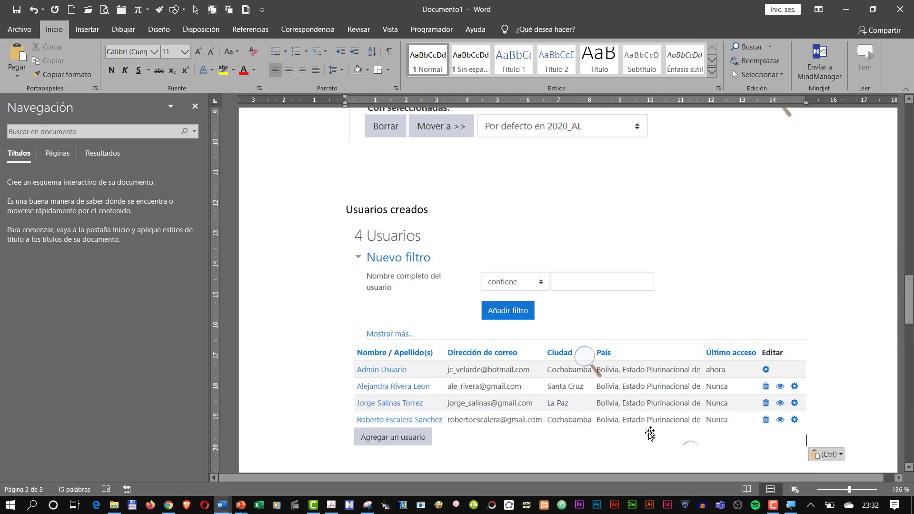
left_click(580, 454)
left_click(432, 211)
scroll(431, 212, "up", 3)
scroll(431, 213, "up", 15)
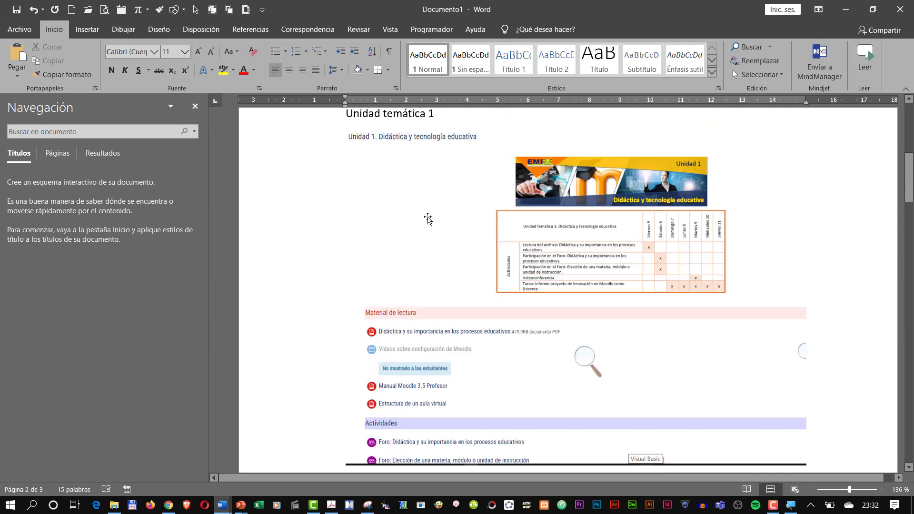